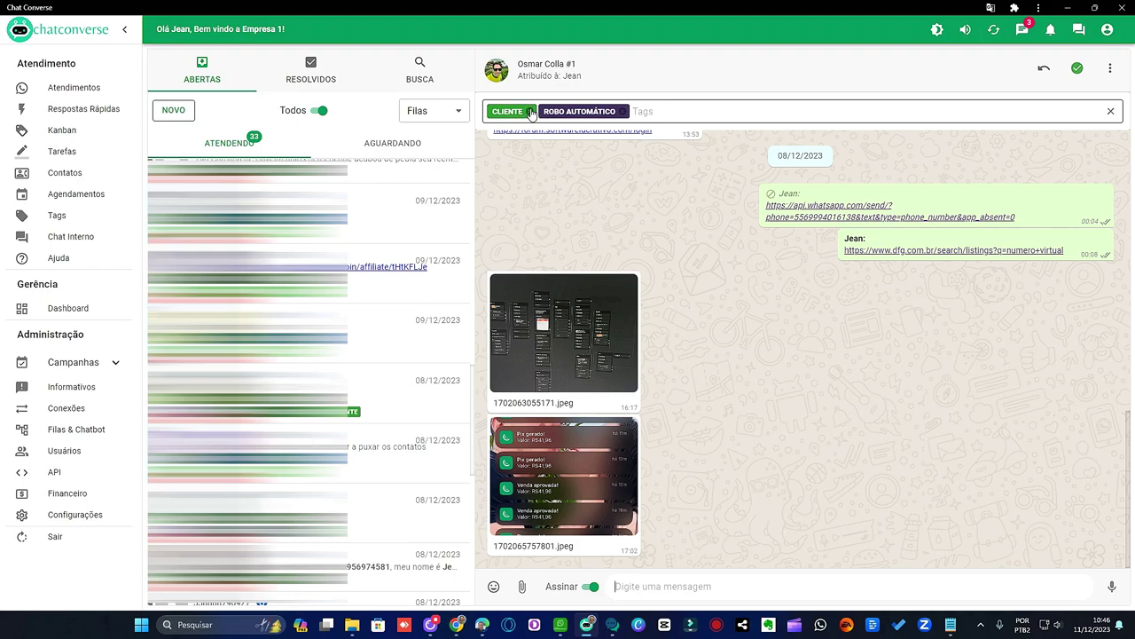
Remove the CLIENTE and ROBO AUTOMÁTICO tags from the open conversation and view the list of available tags.
{"action": "left_click", "coordinate": [571, 111]}
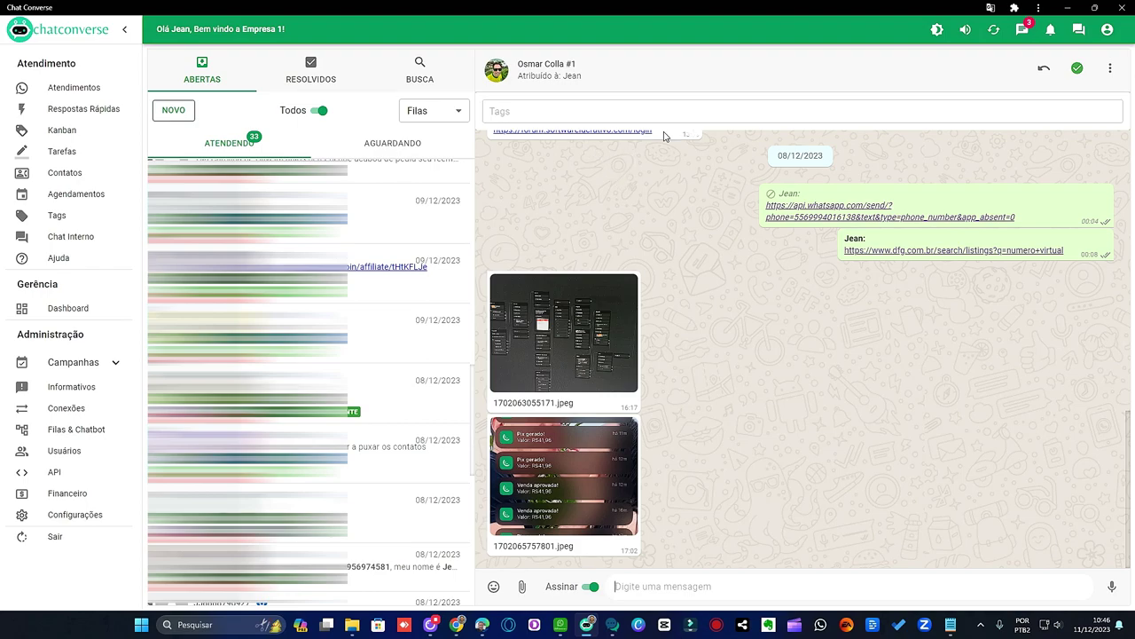
{"action": "left_click", "coordinate": [523, 111]}
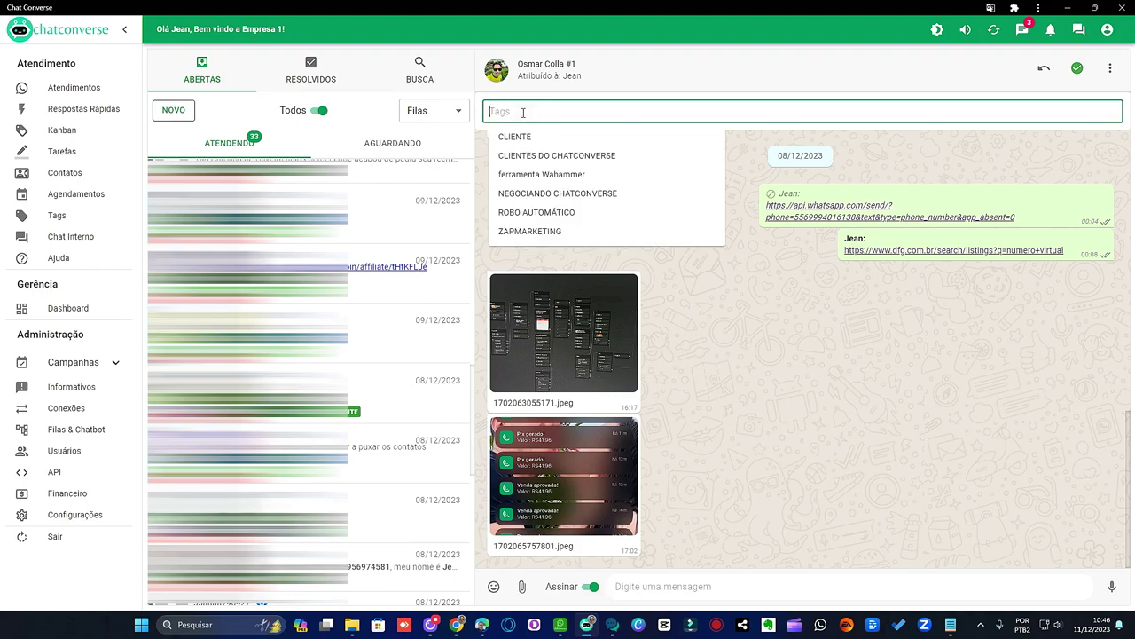
{"action": "left_click", "coordinate": [735, 307]}
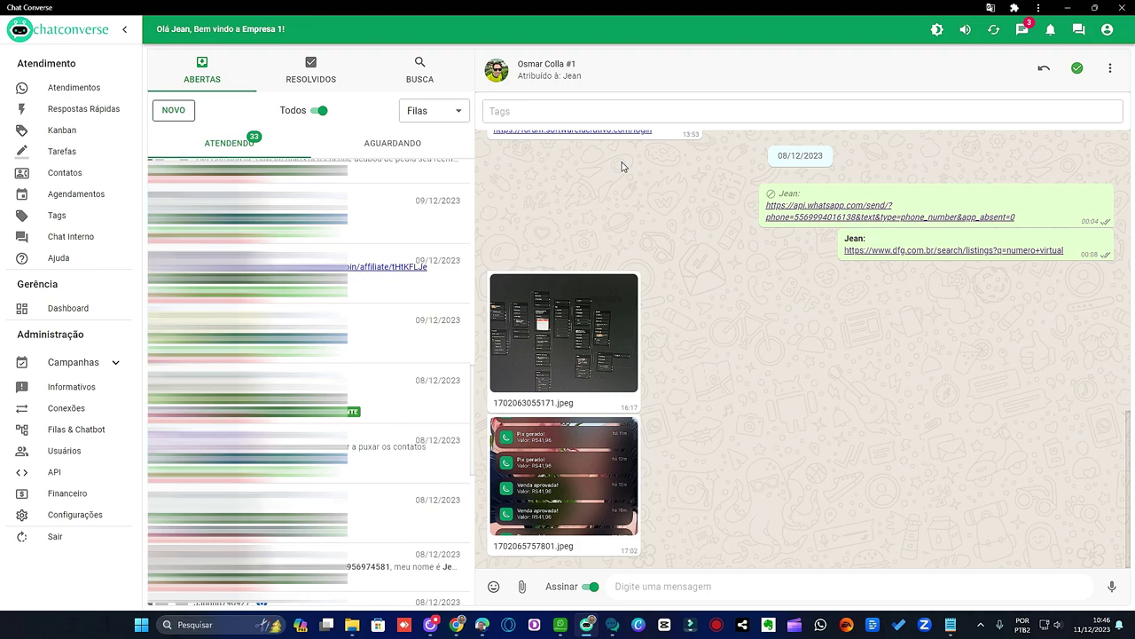
View the additional actions available for the open conversation without running any of them.
{"action": "left_click", "coordinate": [1112, 71]}
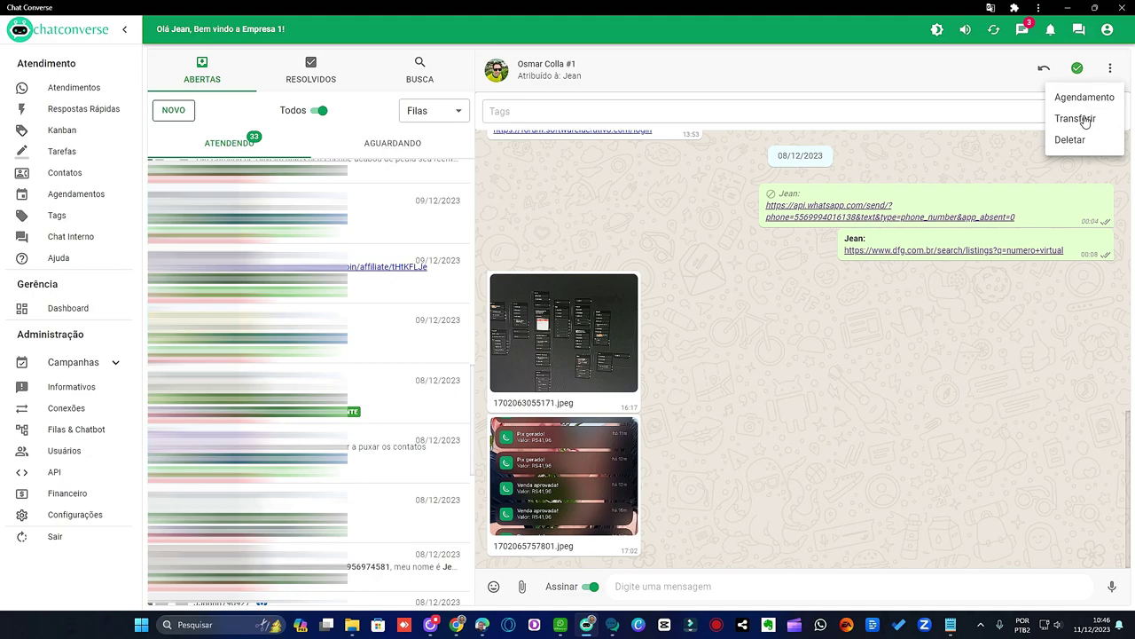
{"action": "left_click", "coordinate": [917, 302]}
{"action": "left_click", "coordinate": [650, 110]}
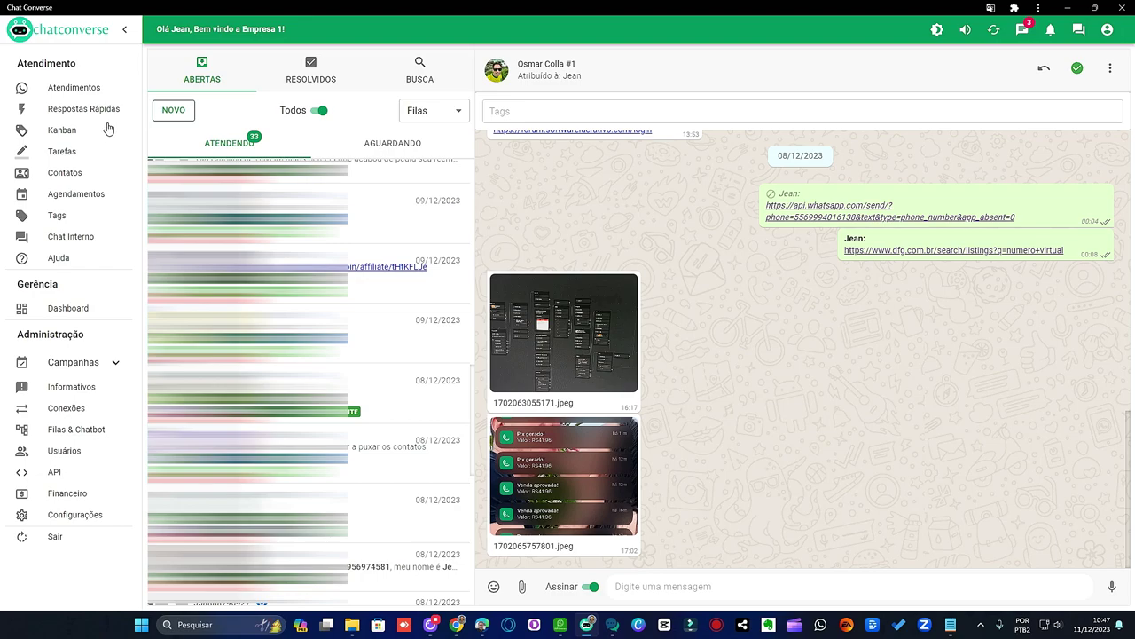
Open the "Não sou cliente" queue from Filas & Chatbot for editing and review its service hours.
{"action": "left_click", "coordinate": [77, 431]}
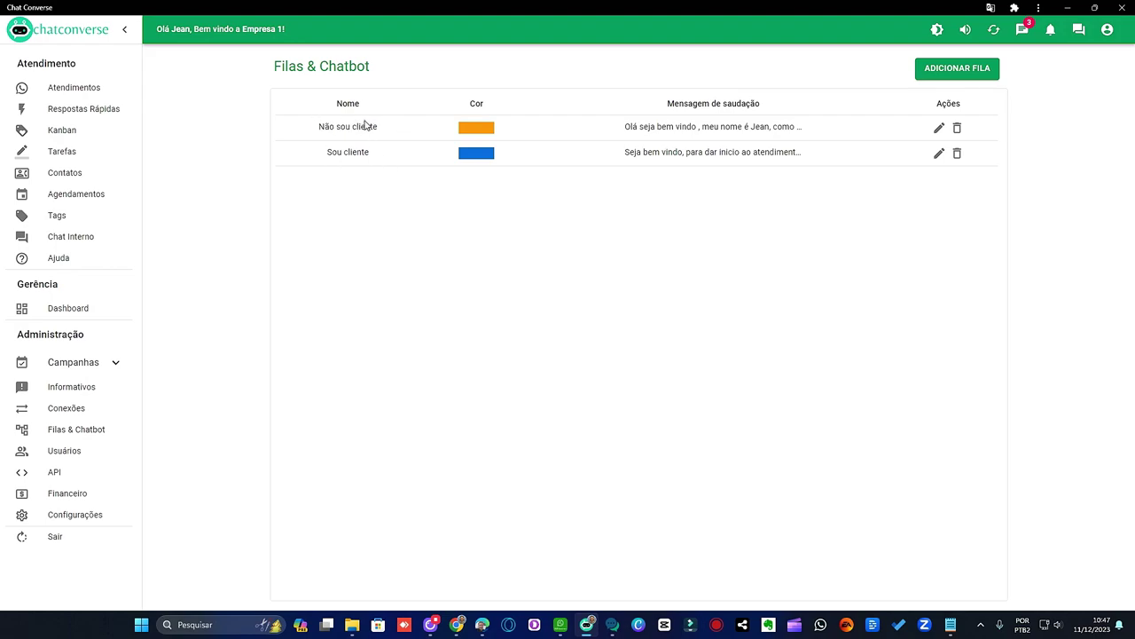
{"action": "left_click", "coordinate": [940, 128]}
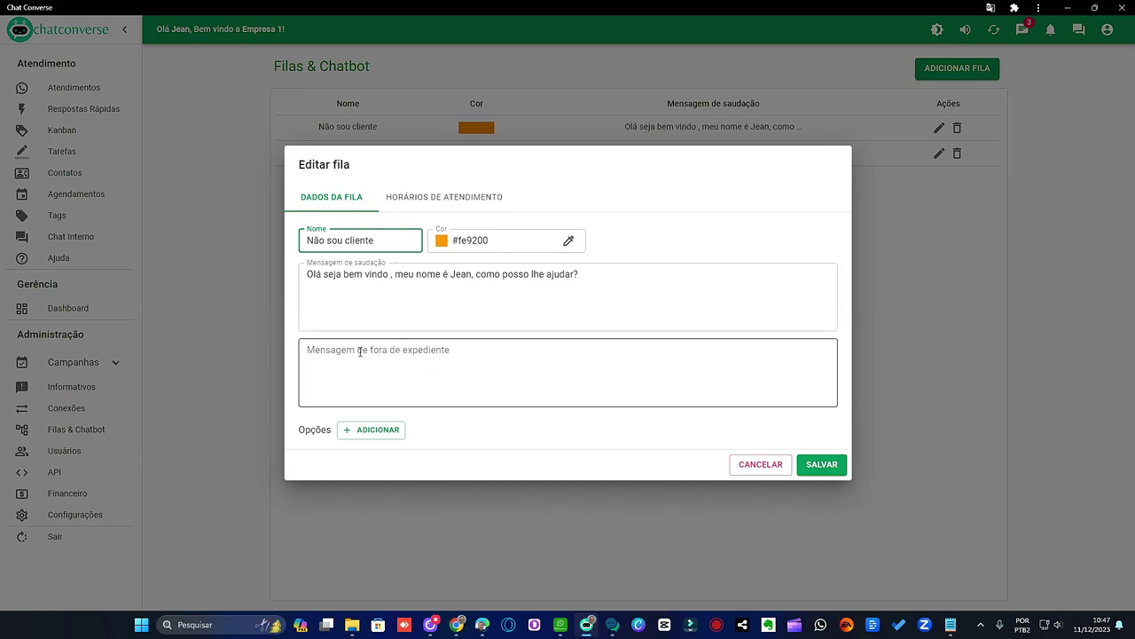
{"action": "left_click", "coordinate": [469, 196]}
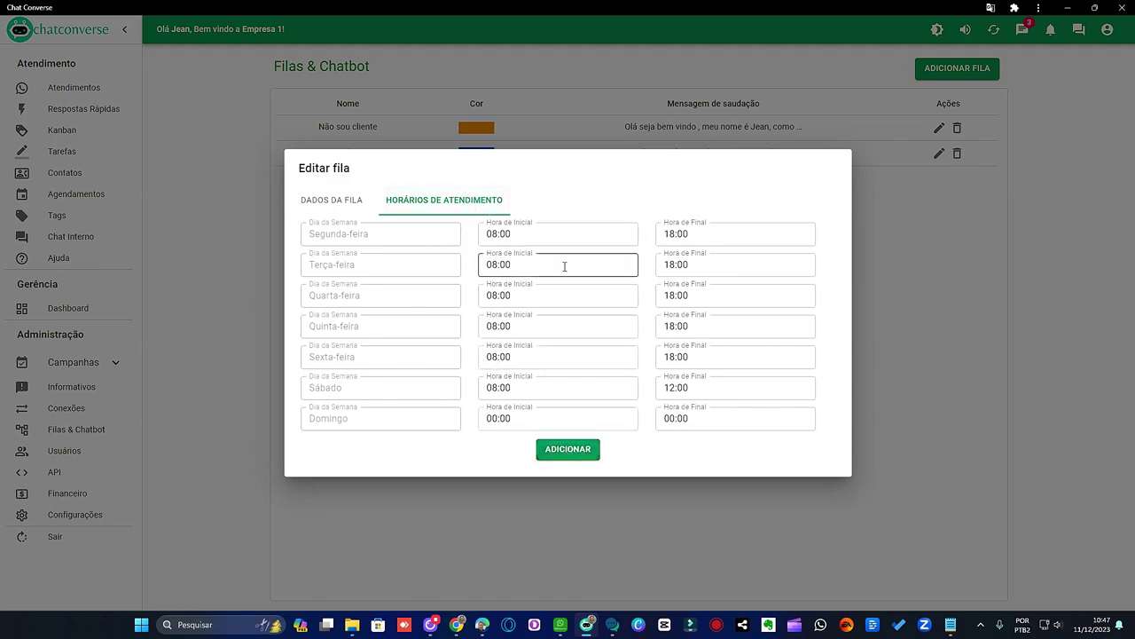
{"action": "left_click", "coordinate": [340, 200]}
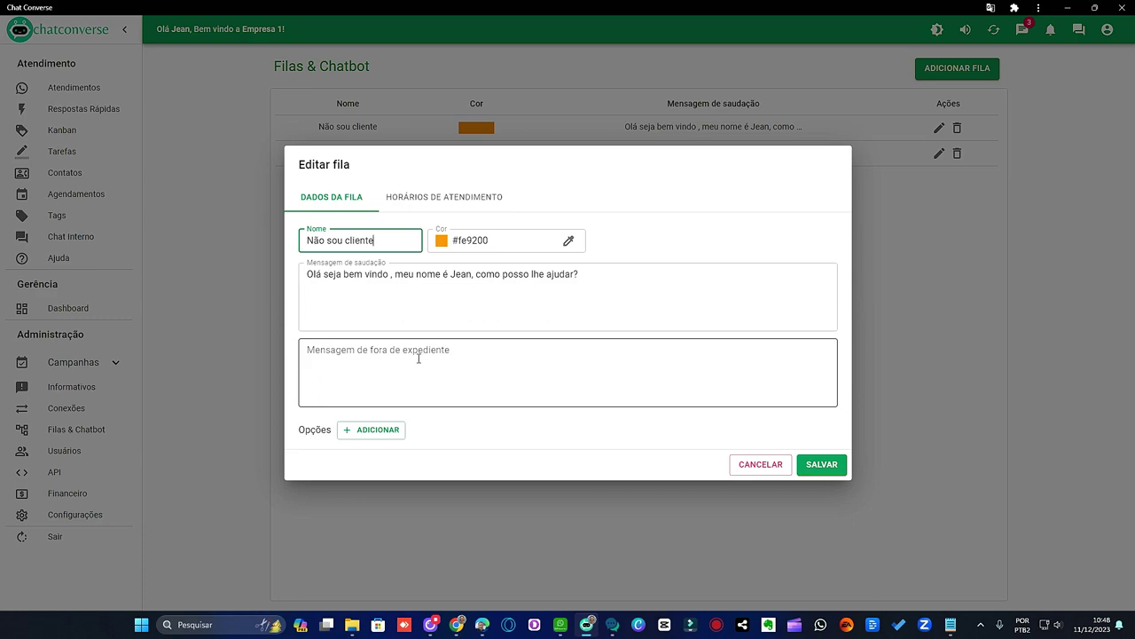
Try adding an empty option to the "Não sou cliente" queue, then delete it and leave the queue without saving.
{"action": "left_click", "coordinate": [376, 430]}
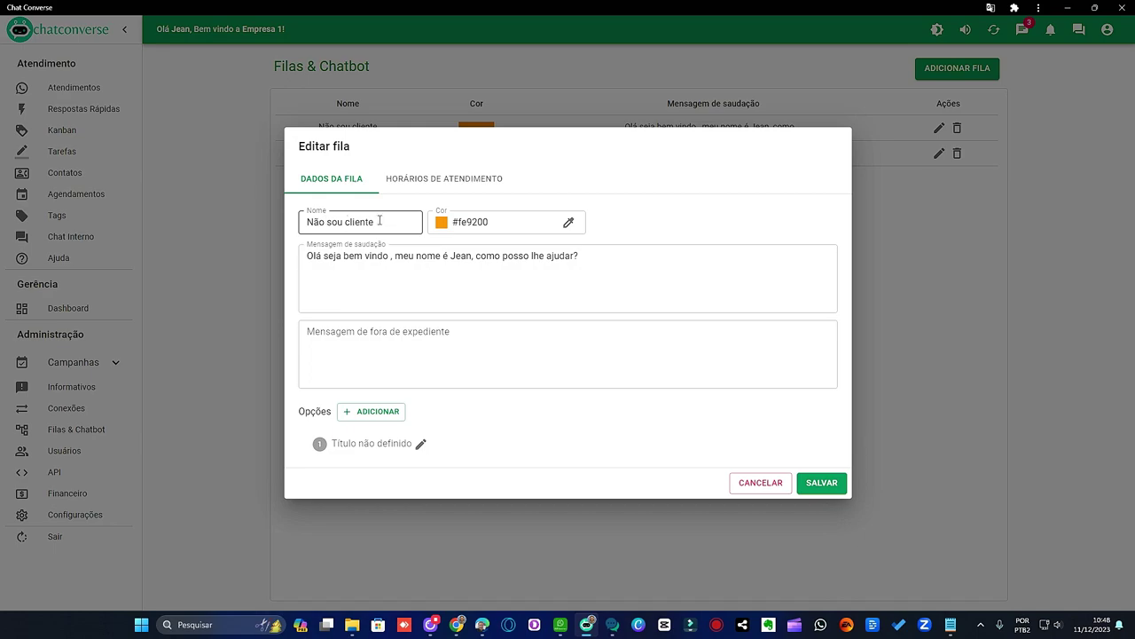
{"action": "left_click", "coordinate": [421, 444]}
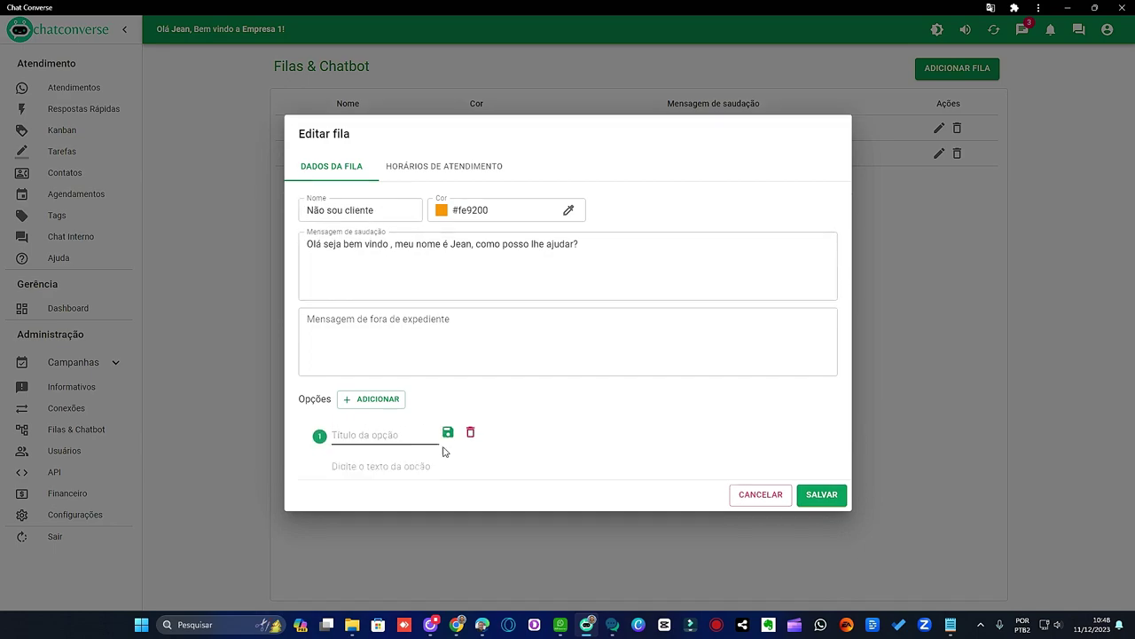
{"action": "left_click", "coordinate": [366, 453]}
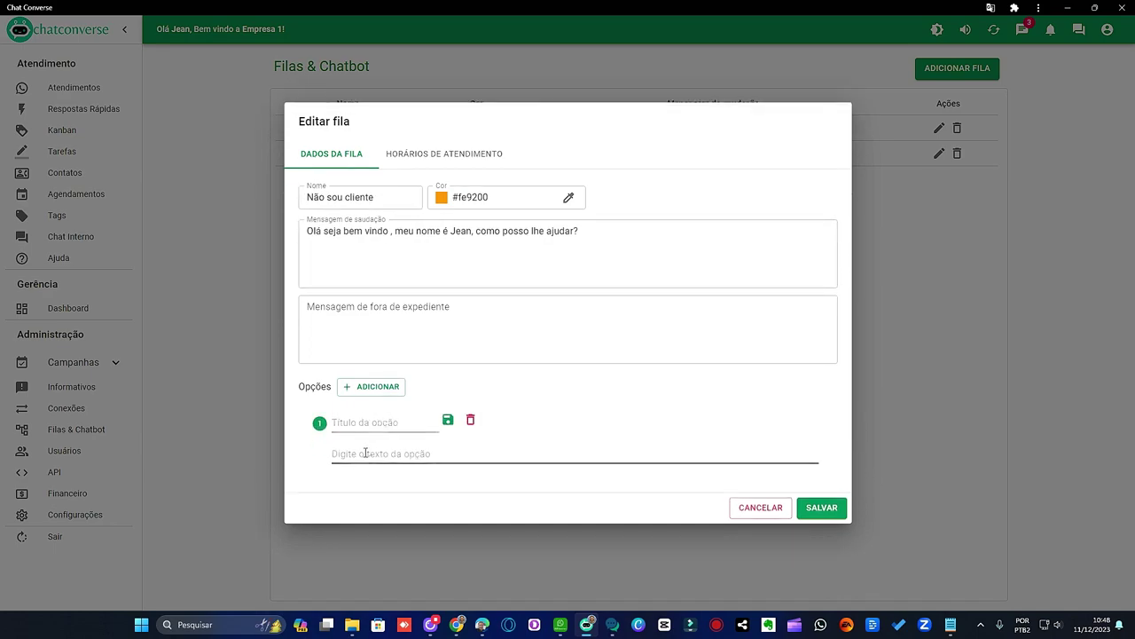
{"action": "left_click", "coordinate": [335, 422]}
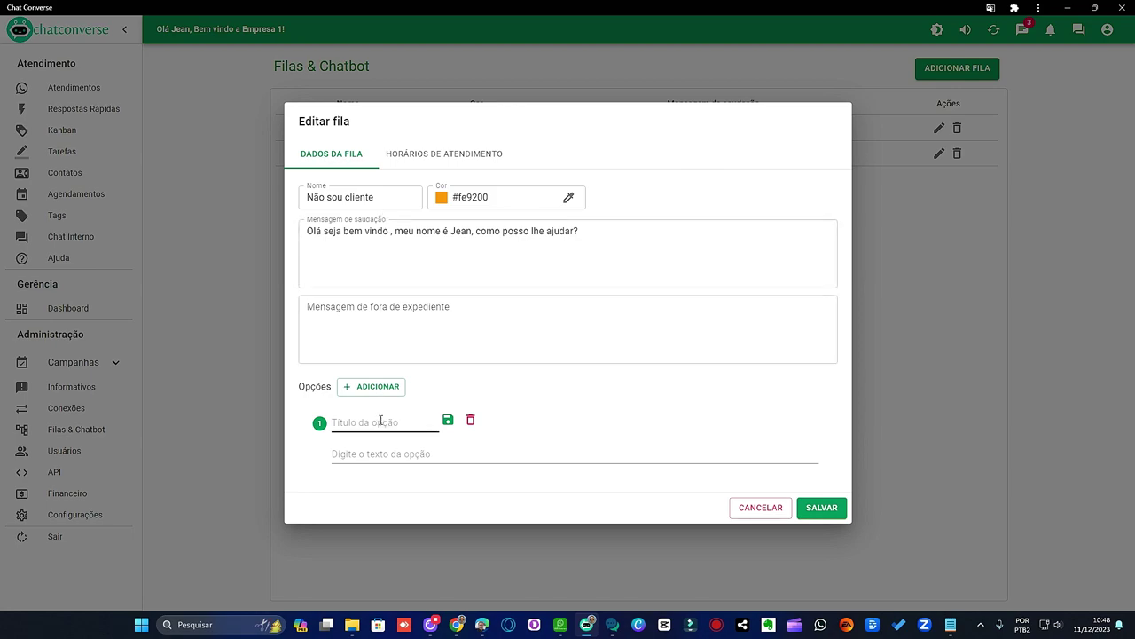
{"action": "left_click", "coordinate": [373, 454]}
{"action": "left_click", "coordinate": [470, 421]}
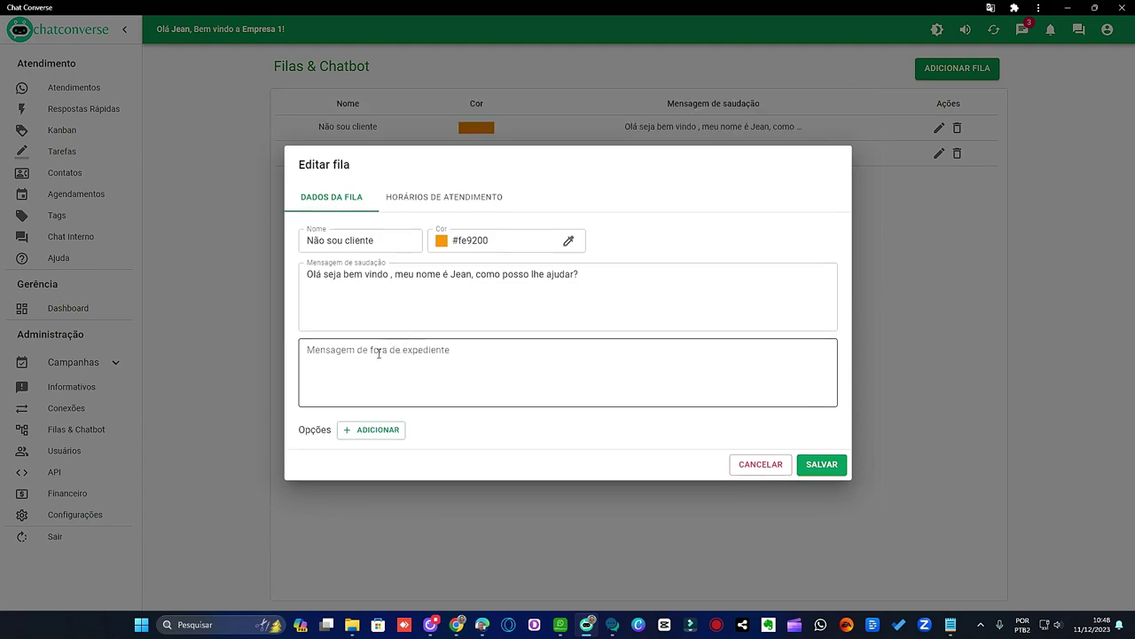
{"action": "left_click", "coordinate": [760, 464]}
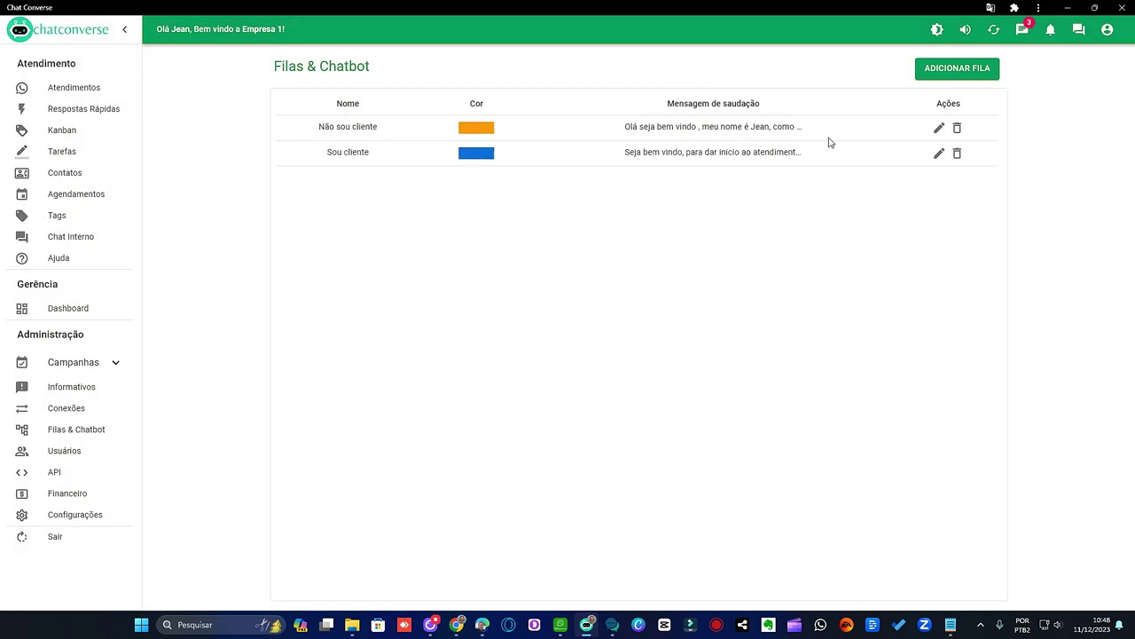
Open the "Sou cliente" queue for editing, review its service hours and return to the queue data.
{"action": "left_click", "coordinate": [939, 154]}
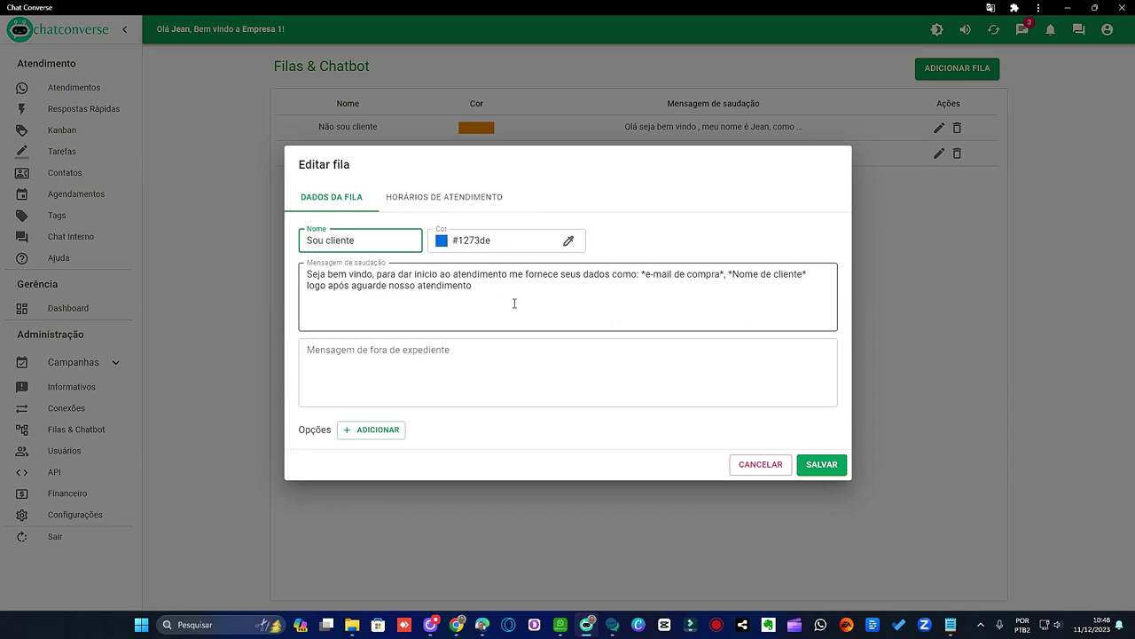
{"action": "left_click", "coordinate": [422, 351]}
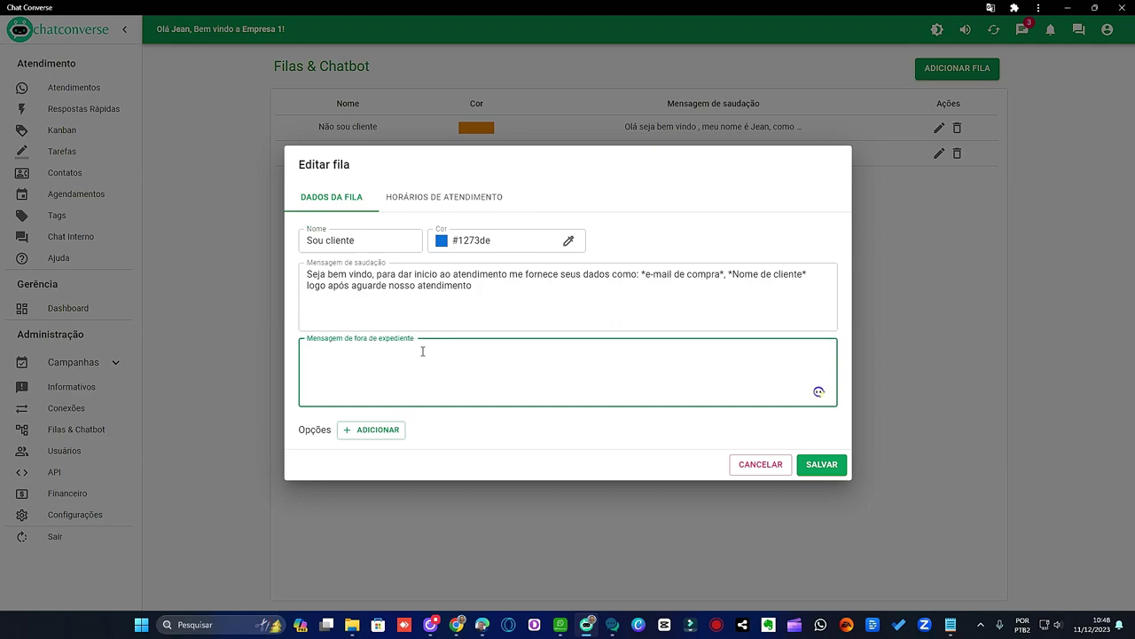
{"action": "left_click", "coordinate": [436, 196]}
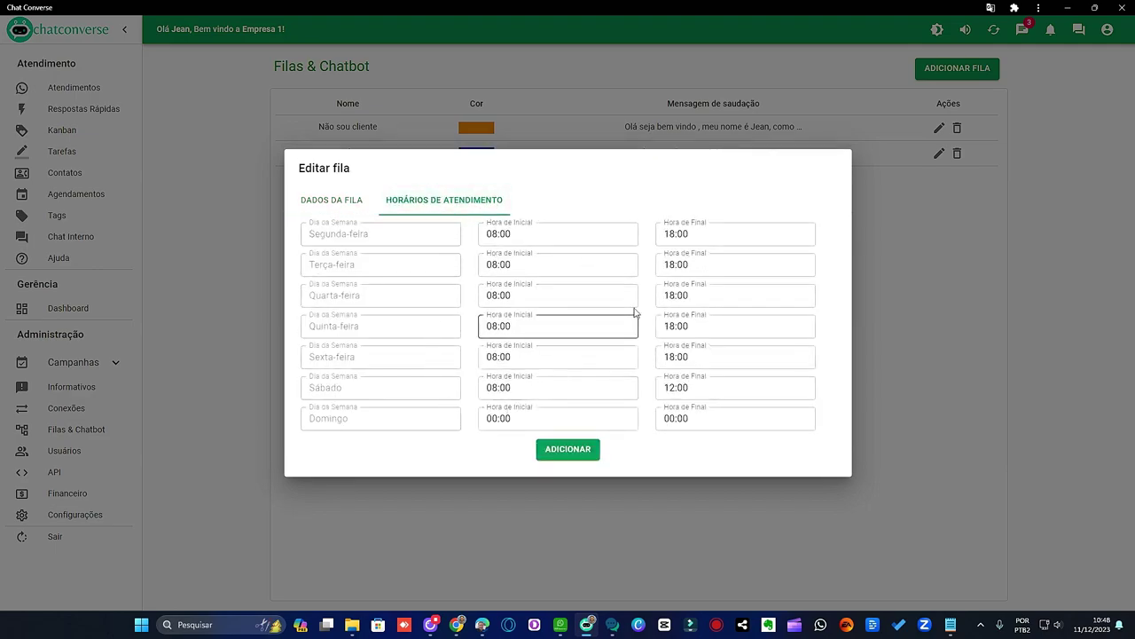
{"action": "left_click", "coordinate": [330, 199]}
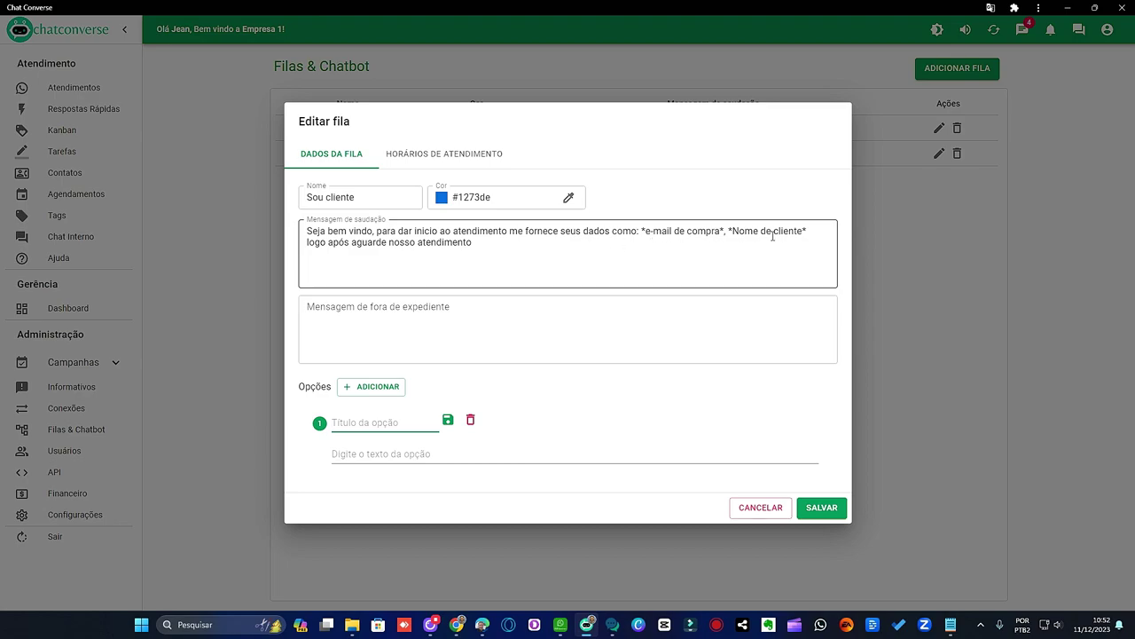
Insert "escolha a opção desejada para o atendimento é" after "logo após" in the "Sou cliente" greeting message.
{"action": "left_click", "coordinate": [351, 243]}
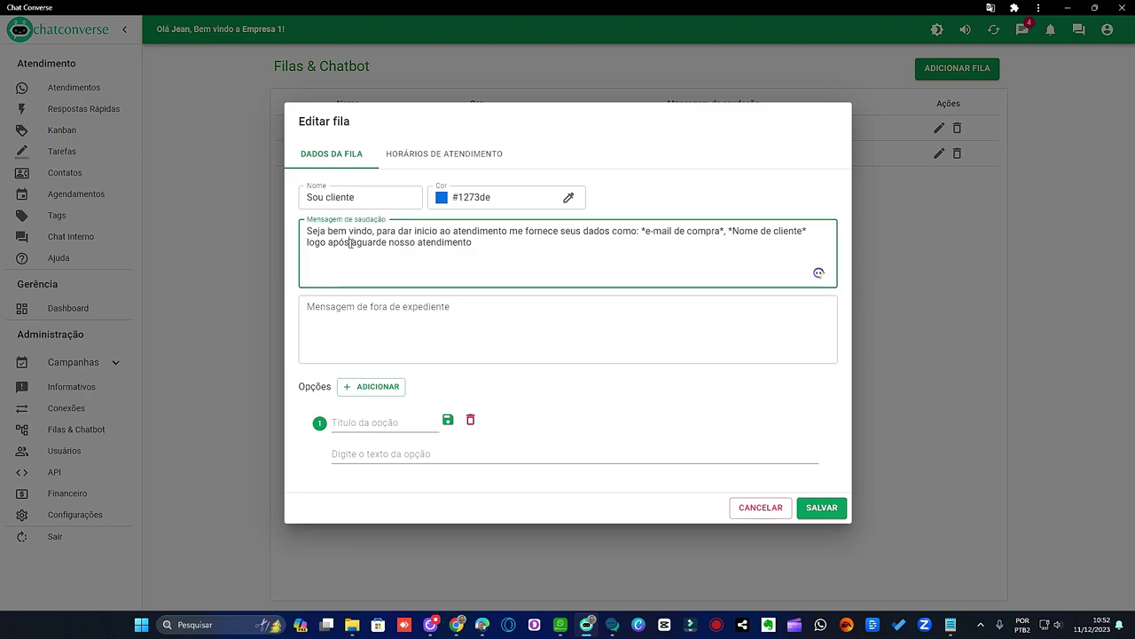
{"action": "type", "text": "esc"}
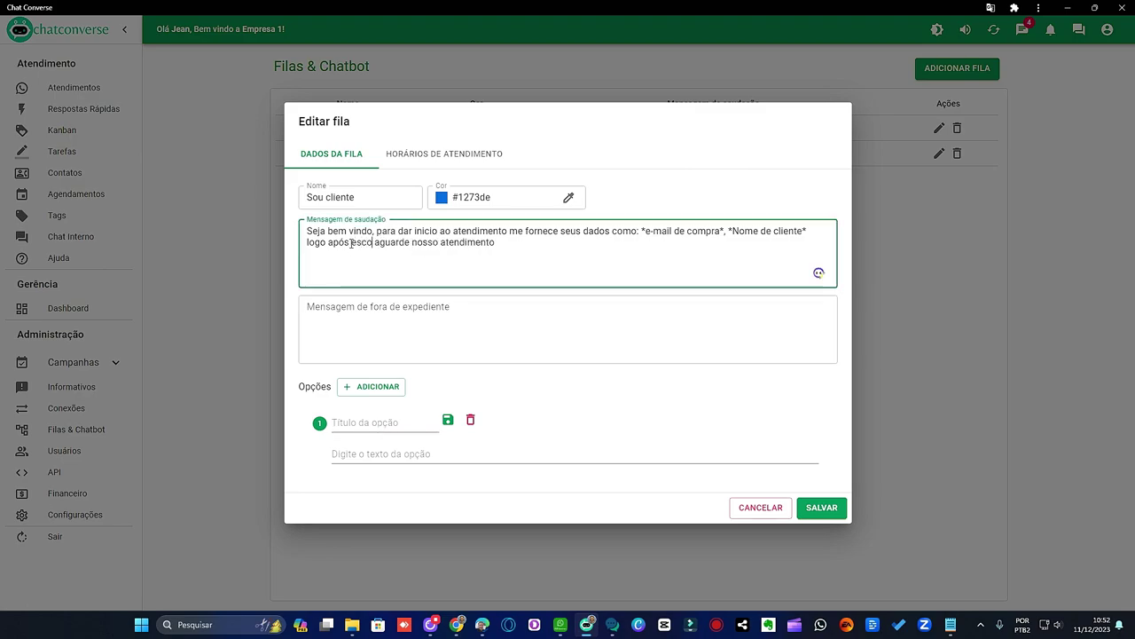
{"action": "key", "text": "BackSpace"}
{"action": "type", "text": "colha a opção desejada para o atendimento"}
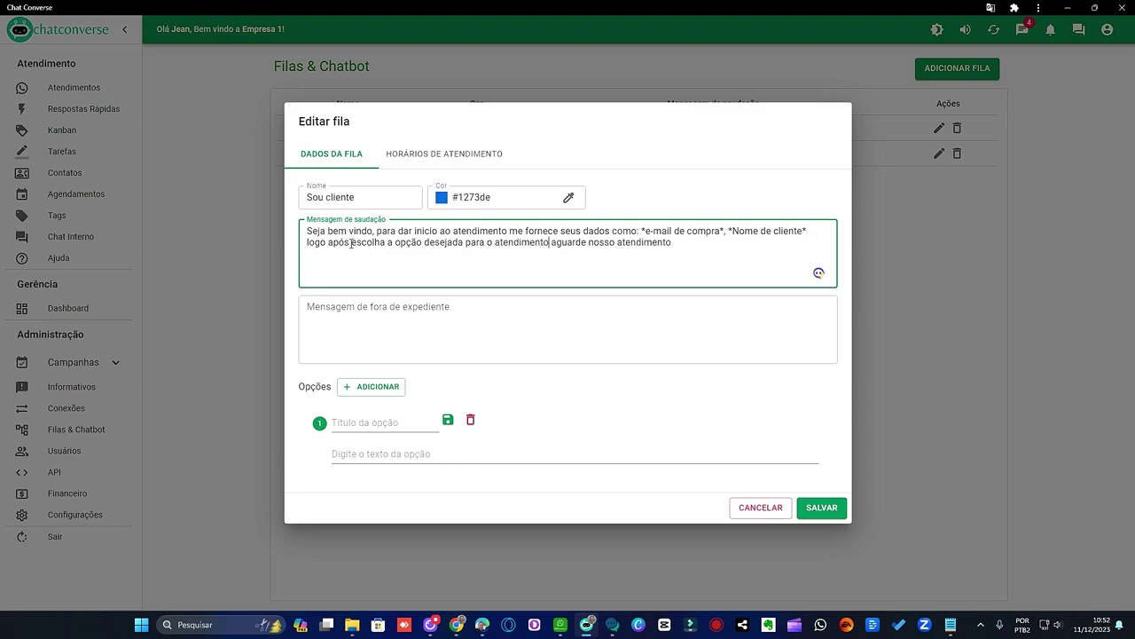
{"action": "type", "text": "e"}
{"action": "key", "text": "BackSpace"}
{"action": "type", "text": "é"}
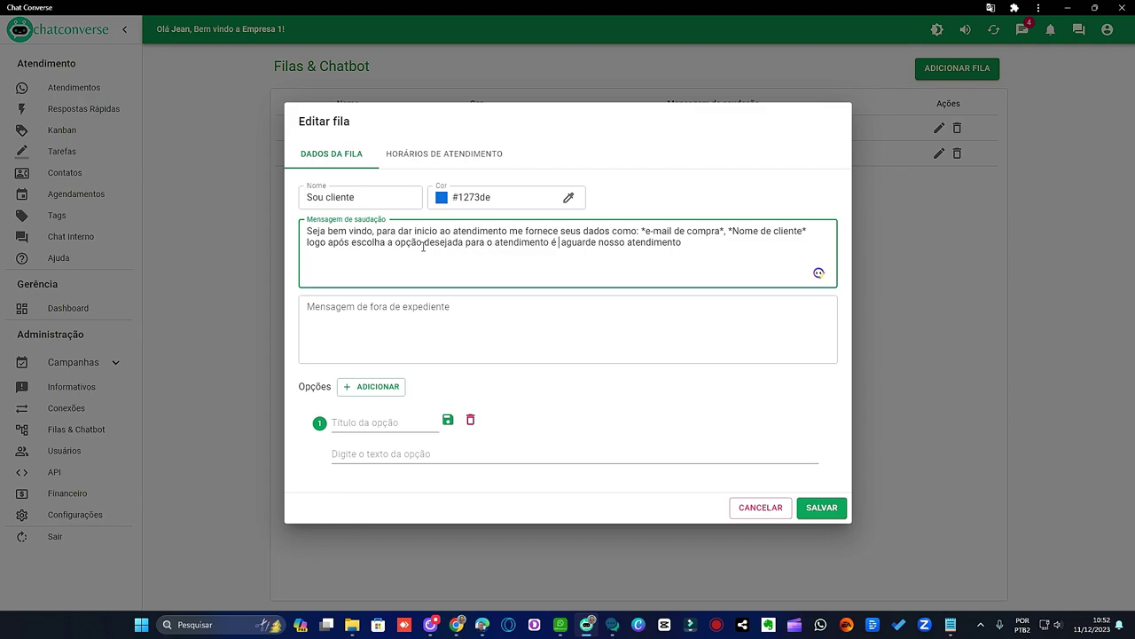
Reword the end of the greeting message to "escolha uma das opção abaixo é aguarde nosso atendimento".
{"action": "double_click", "coordinate": [390, 243]}
{"action": "type", "text": "uma das"}
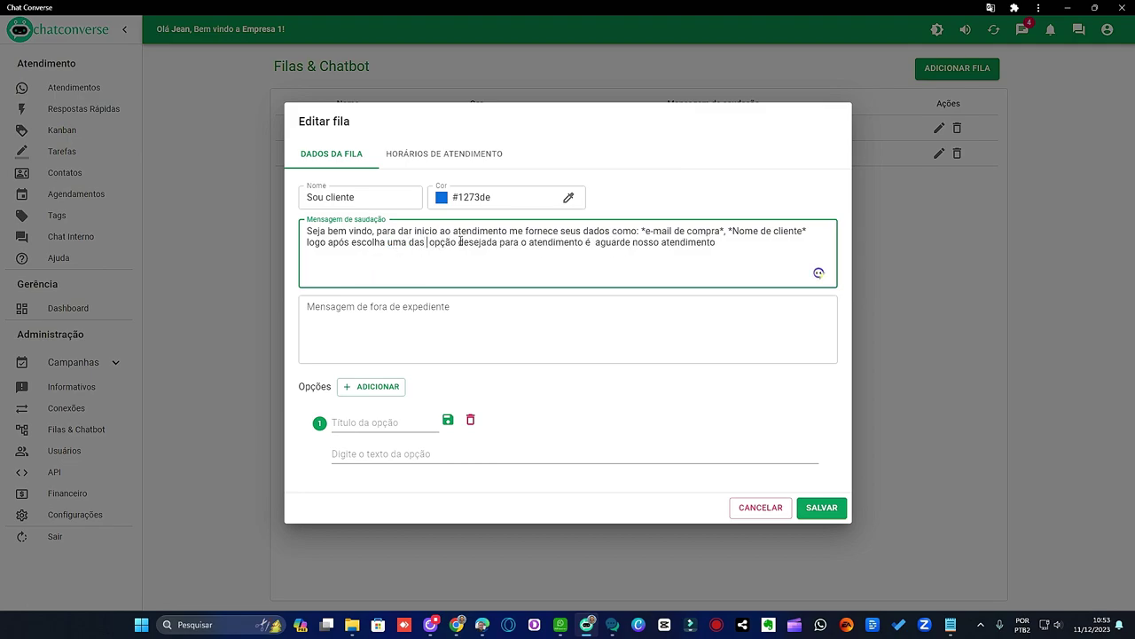
{"action": "left_click_drag", "start_coordinate": [458, 242], "coordinate": [583, 243]}
{"action": "type", "text": "abaixo"}
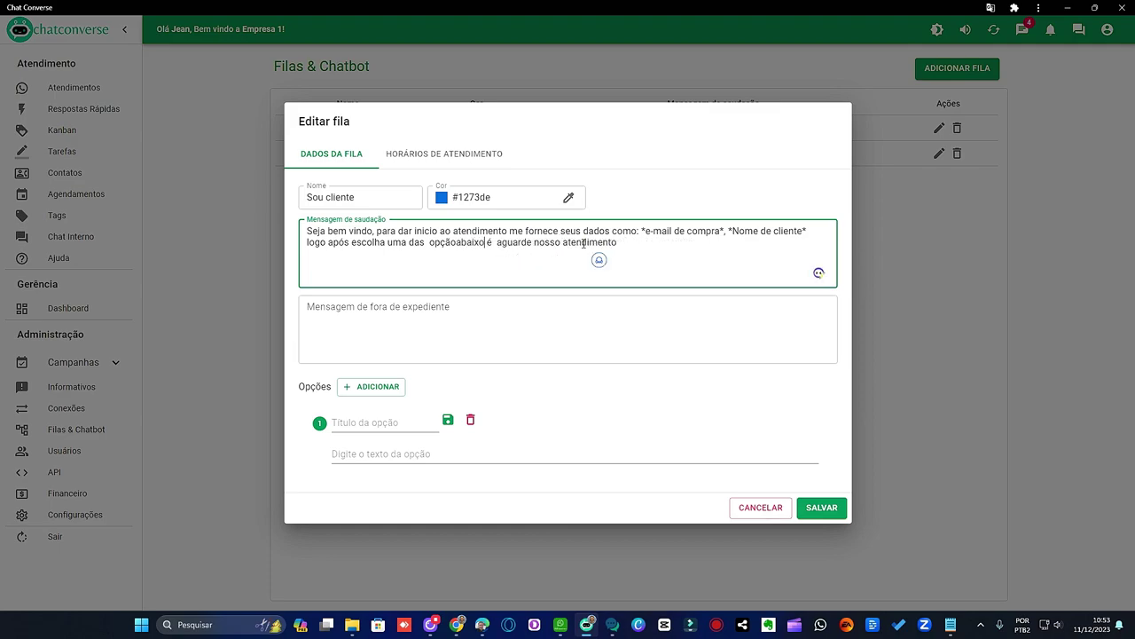
{"action": "key", "text": "Left"}
{"action": "key", "text": "Left"}
{"action": "key", "text": "Left"}
{"action": "key", "text": "Left"}
{"action": "key", "text": "Left"}
{"action": "key", "text": "Left"}
{"action": "left_click", "coordinate": [499, 241]}
{"action": "key", "text": "BackSpace"}
Title the first option of the "Sou cliente" queue "ZapMarketing".
{"action": "left_click", "coordinate": [368, 422]}
{"action": "type", "text": "Za"}
{"action": "type", "text": "pMka"}
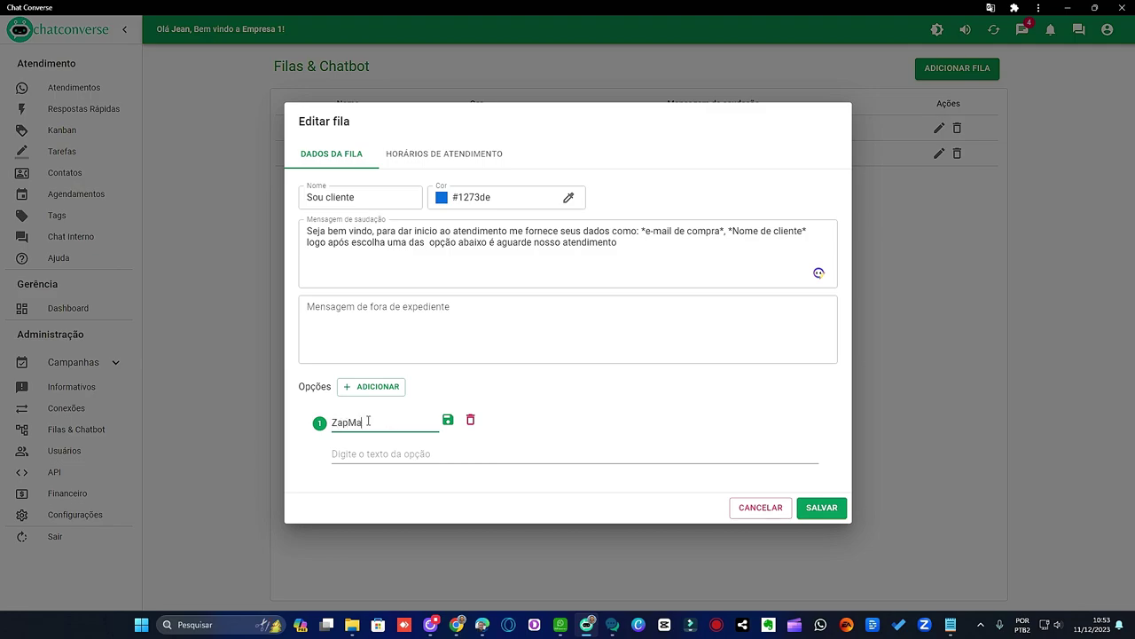
{"action": "type", "text": "keting"}
Set the ZapMarketing option's text to "Ok, blz peço que aguarde um instante logo iremos lhe atender.".
{"action": "left_click", "coordinate": [370, 456]}
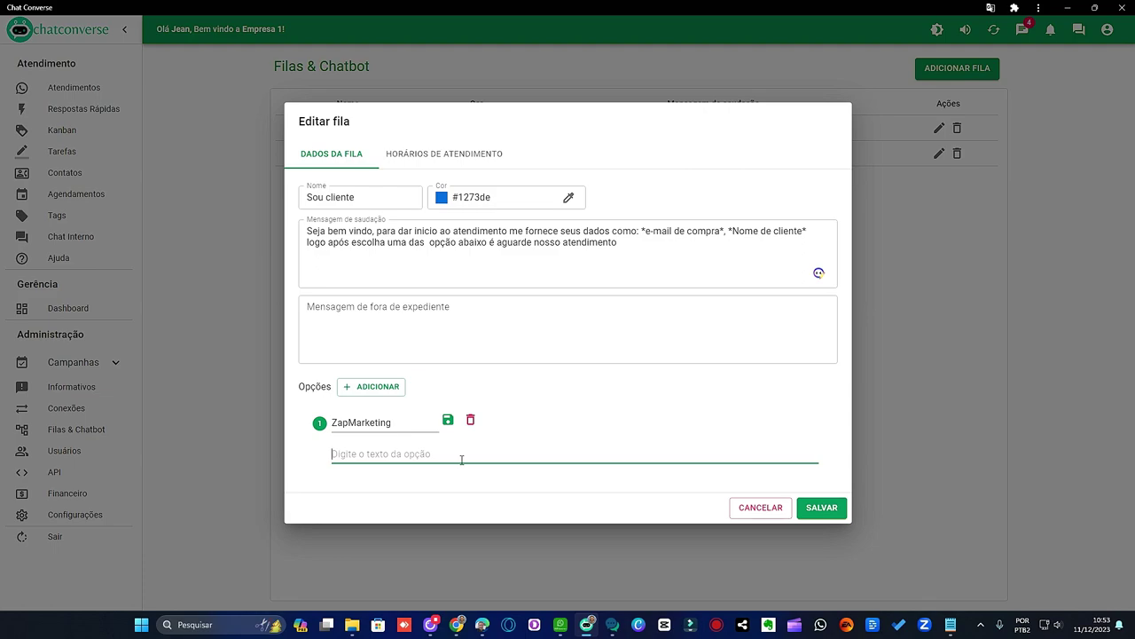
{"action": "type", "text": "Ok, blz peço que aguarde um de nossos atendi"}
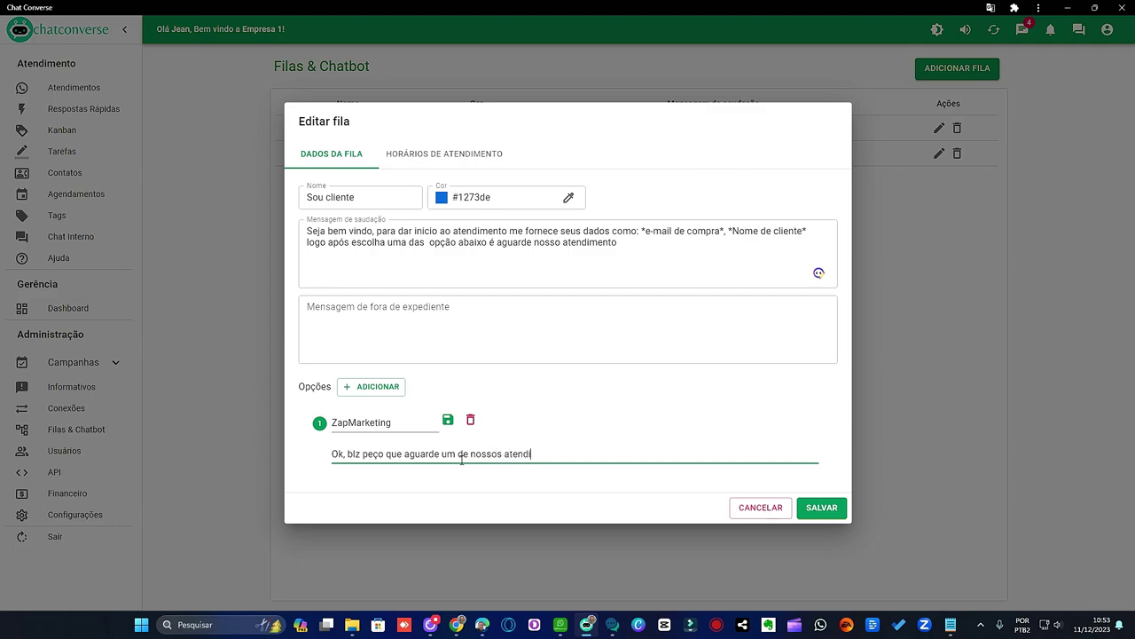
{"action": "type", "text": "entes para"}
{"action": "key", "text": "BackSpace"}
{"action": "key", "text": "BackSpace"}
{"action": "key", "text": "BackSpace"}
{"action": "type", "text": "ue"}
{"action": "key", "text": "BackSpace"}
{"action": "key", "text": "BackSpace"}
{"action": "key", "text": "BackSpace"}
{"action": "key", "text": "BackSpace"}
{"action": "key", "text": "BackSpace"}
{"action": "key", "text": "BackSpace"}
{"action": "key", "text": "BackSpace"}
{"action": "key", "text": "BackSpace"}
{"action": "key", "text": "BackSpace"}
{"action": "key", "text": "BackSpace"}
{"action": "key", "text": "BackSpace"}
{"action": "key", "text": "BackSpace"}
{"action": "key", "text": "BackSpace"}
{"action": "key", "text": "BackSpace"}
{"action": "key", "text": "BackSpace"}
{"action": "key", "text": "BackSpace"}
{"action": "key", "text": "BackSpace"}
{"action": "key", "text": "BackSpace"}
{"action": "key", "text": "BackSpace"}
{"action": "key", "text": "BackSpace"}
{"action": "type", "text": "um instante logo iremos lhe atender."}
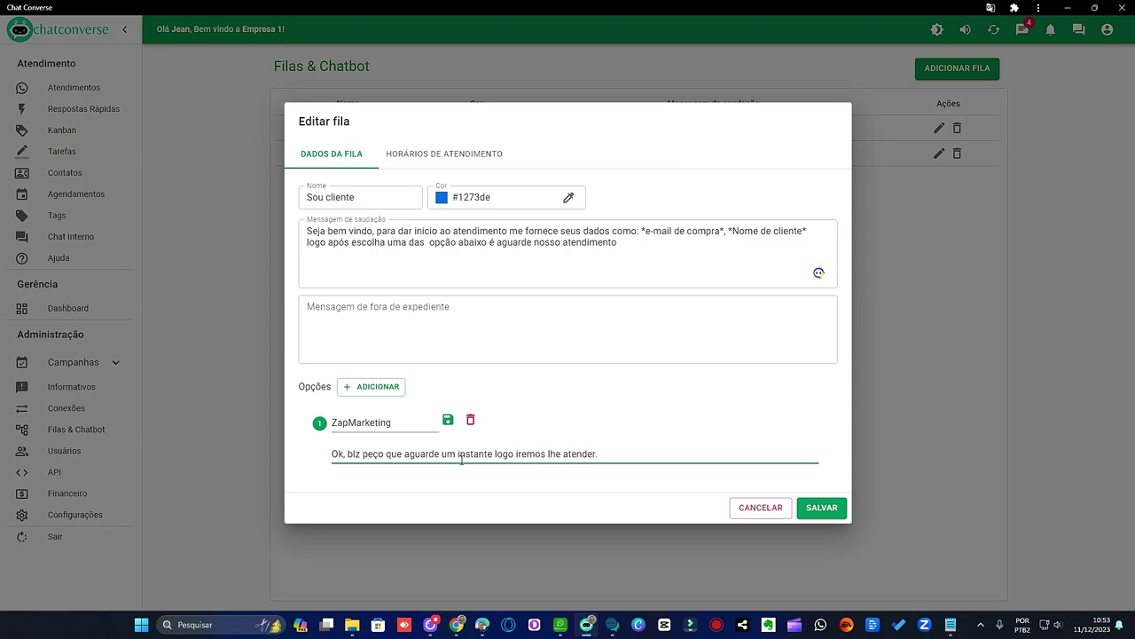
Add a second option to the "Sou cliente" queue and open its title for editing.
{"action": "left_click", "coordinate": [379, 387]}
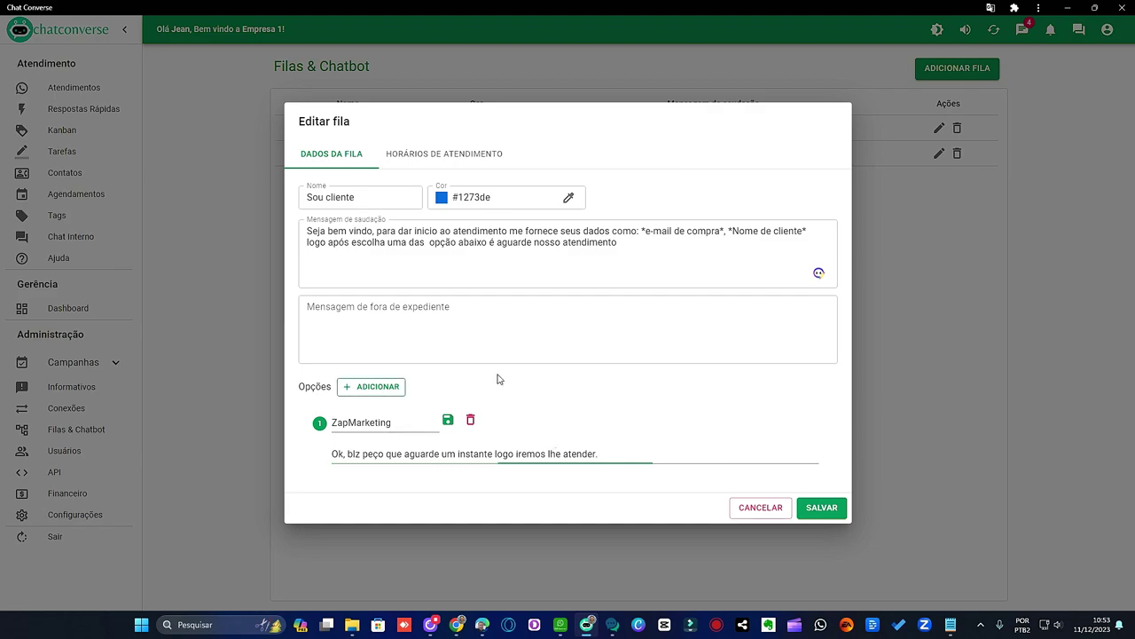
{"action": "left_click", "coordinate": [369, 489]}
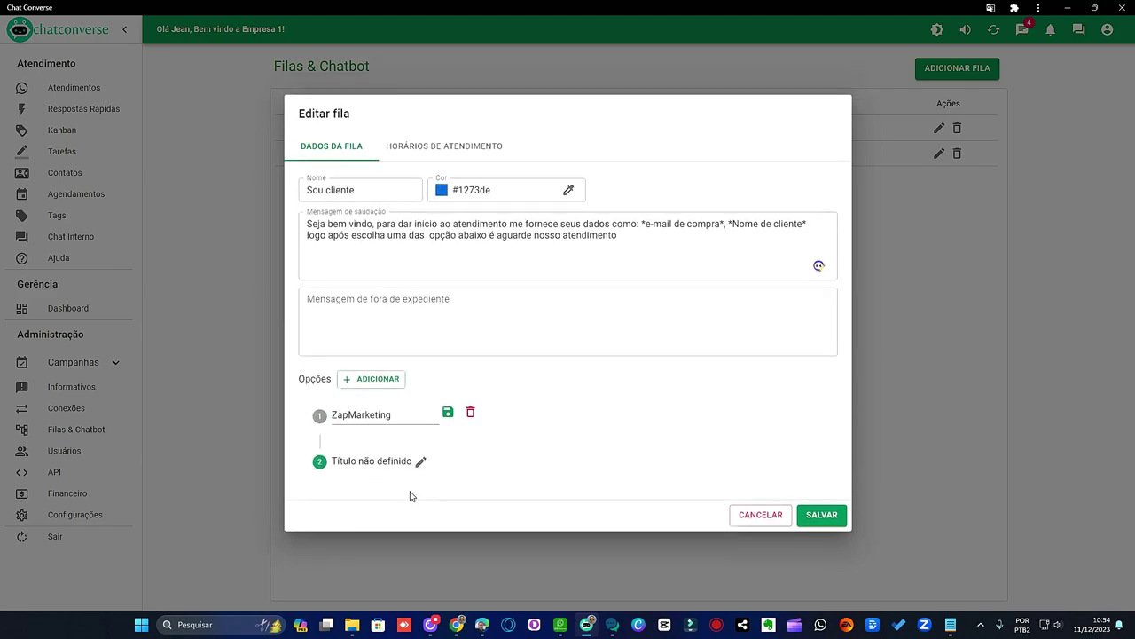
{"action": "left_click", "coordinate": [421, 464]}
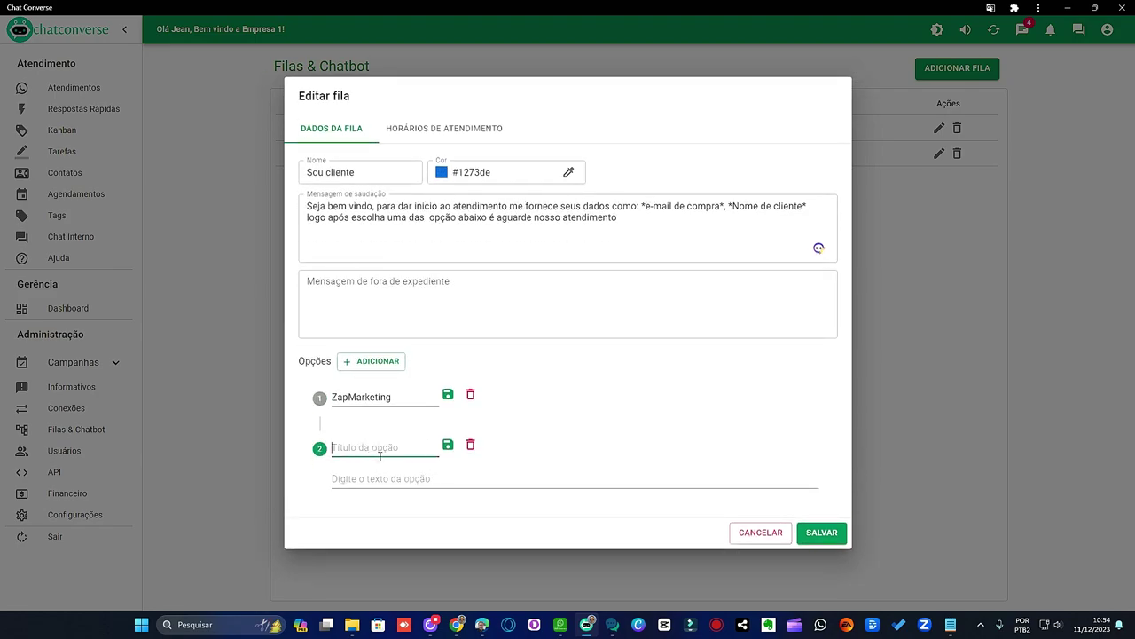
Save the ZapMarketing option and add a sub-option beneath it.
{"action": "left_click", "coordinate": [408, 399]}
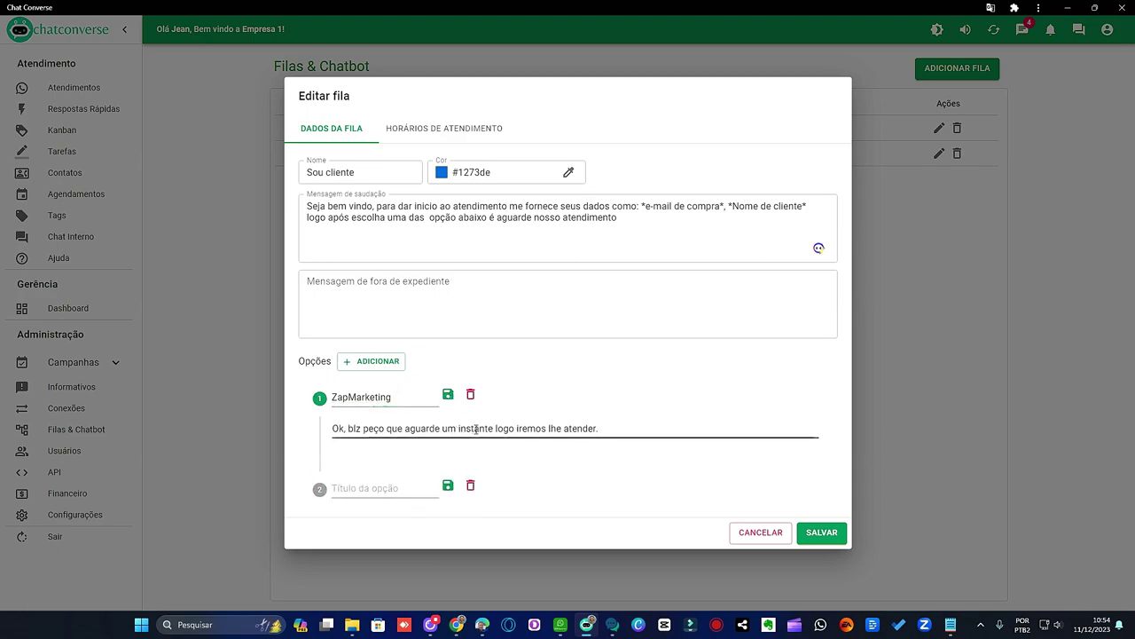
{"action": "left_click", "coordinate": [376, 479]}
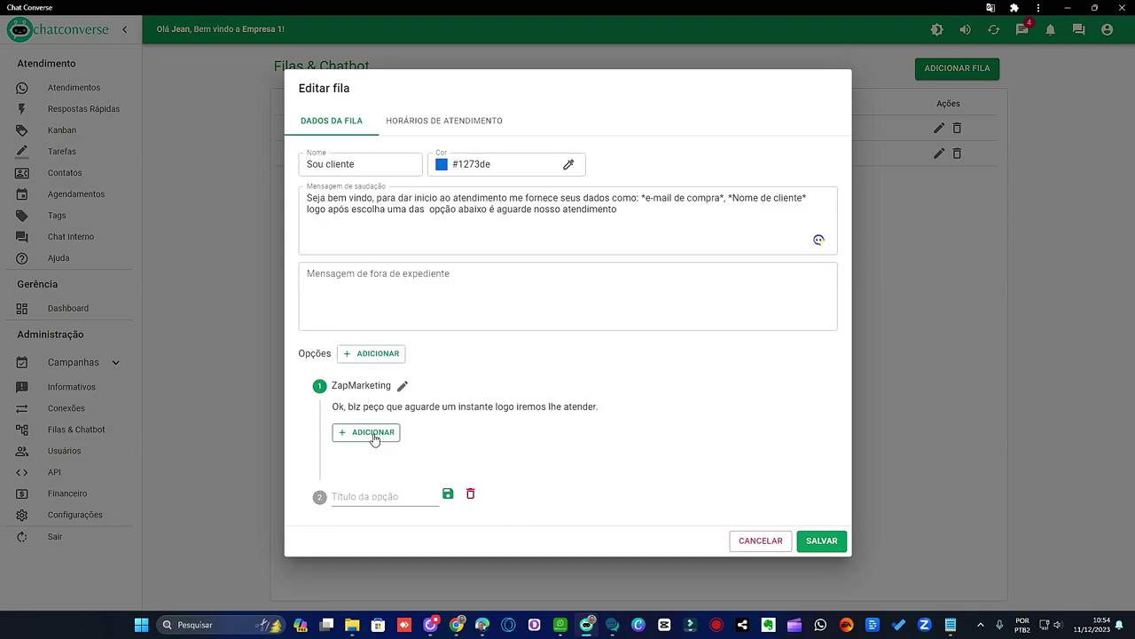
{"action": "left_click", "coordinate": [373, 436]}
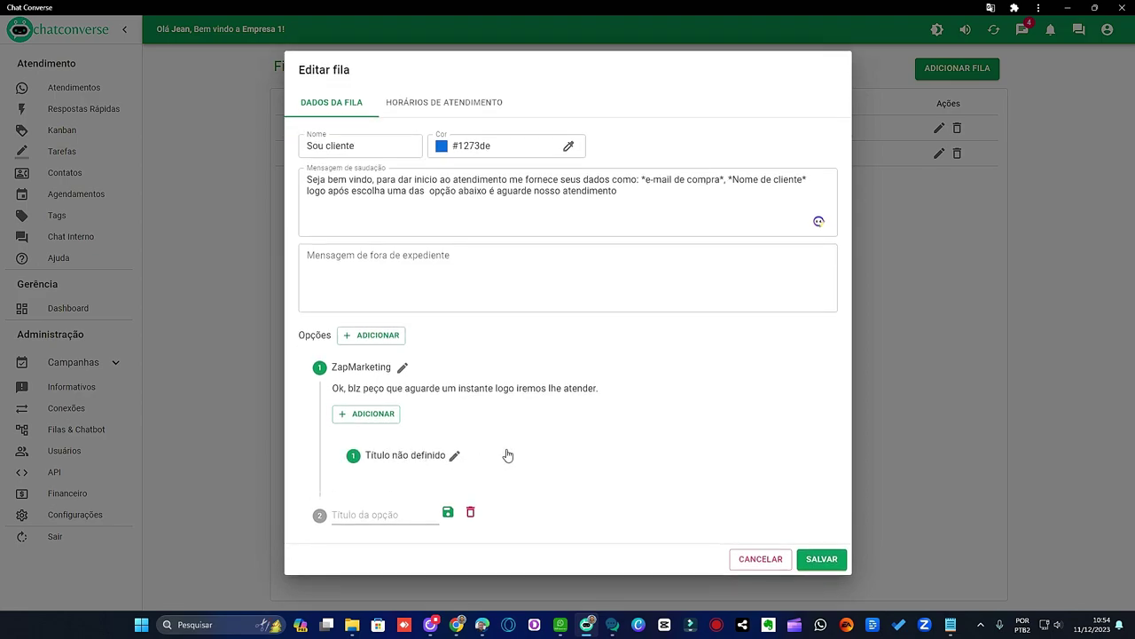
Delete the untitled sub-option beneath ZapMarketing and title the queue's second option "Robô Automático".
{"action": "left_click", "coordinate": [454, 461]}
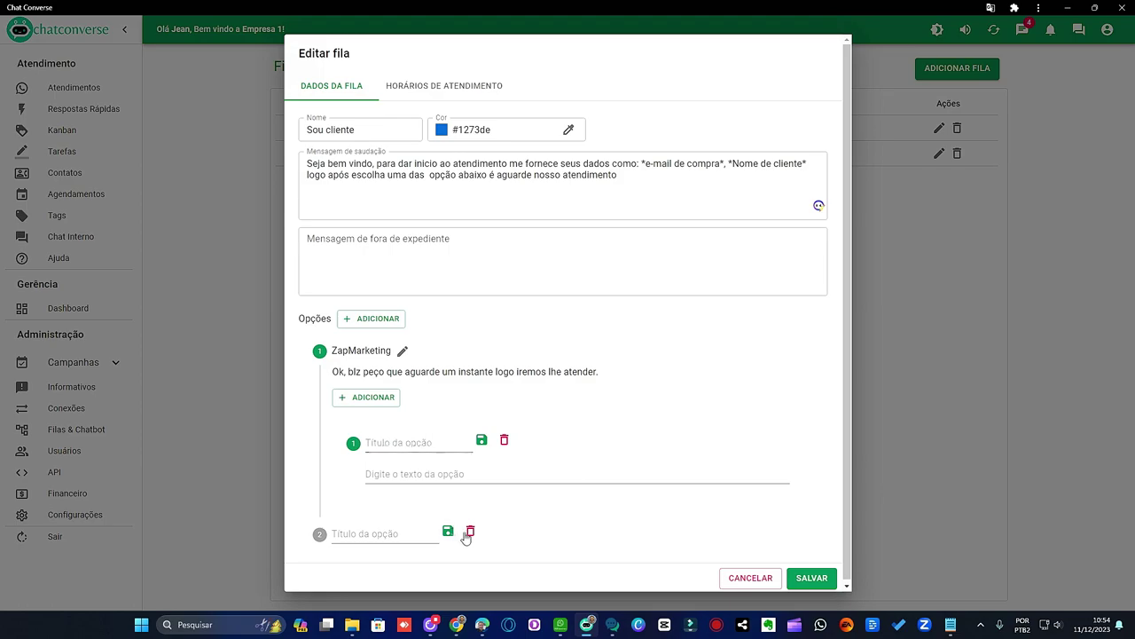
{"action": "left_click", "coordinate": [504, 440]}
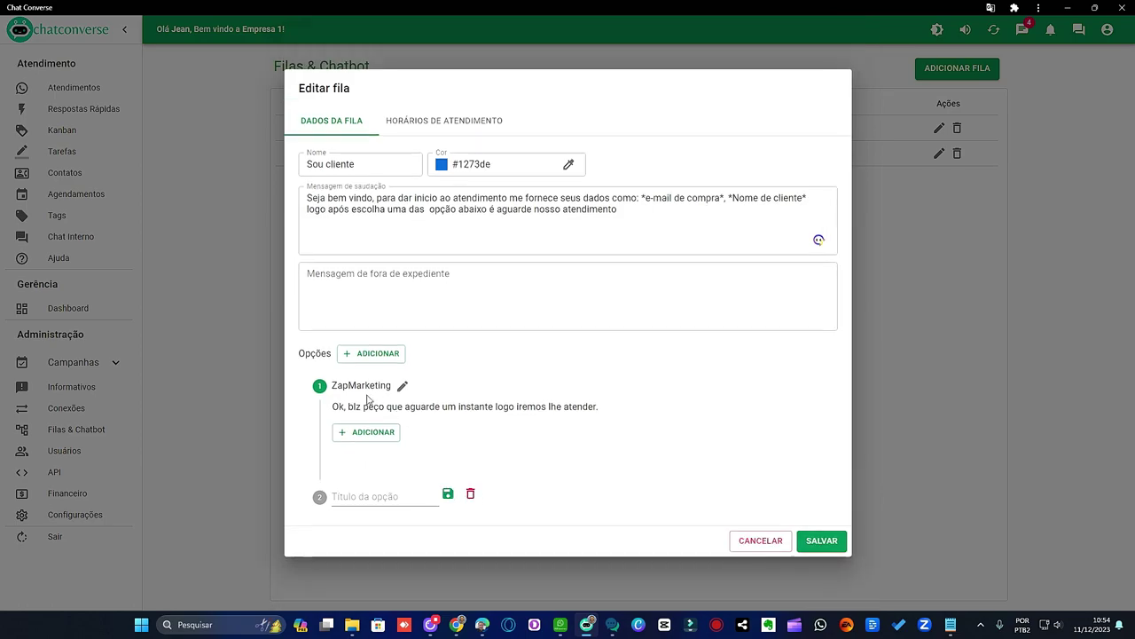
{"action": "left_click", "coordinate": [366, 497]}
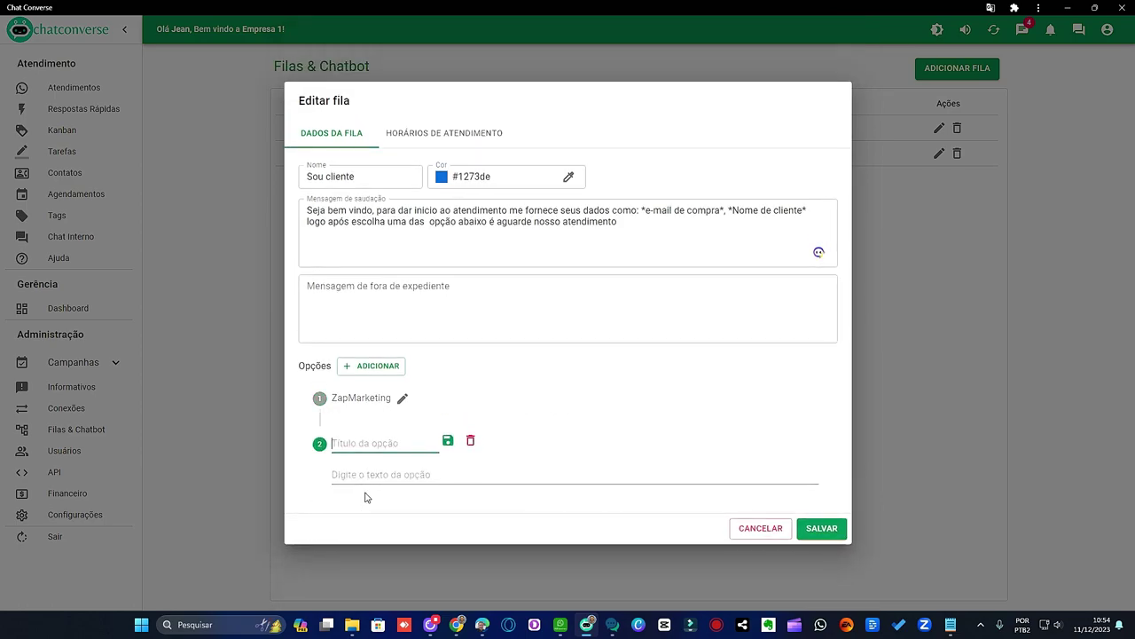
{"action": "type", "text": "ROBO"}
{"action": "key", "text": "BackSpace"}
{"action": "type", "text": "ô Automático"}
Copy the ZapMarketing option's text, "Ok, blz peço que aguarde um instante logo iremos lhe atender.", into the Robô Automático option's text.
{"action": "left_click", "coordinate": [372, 474]}
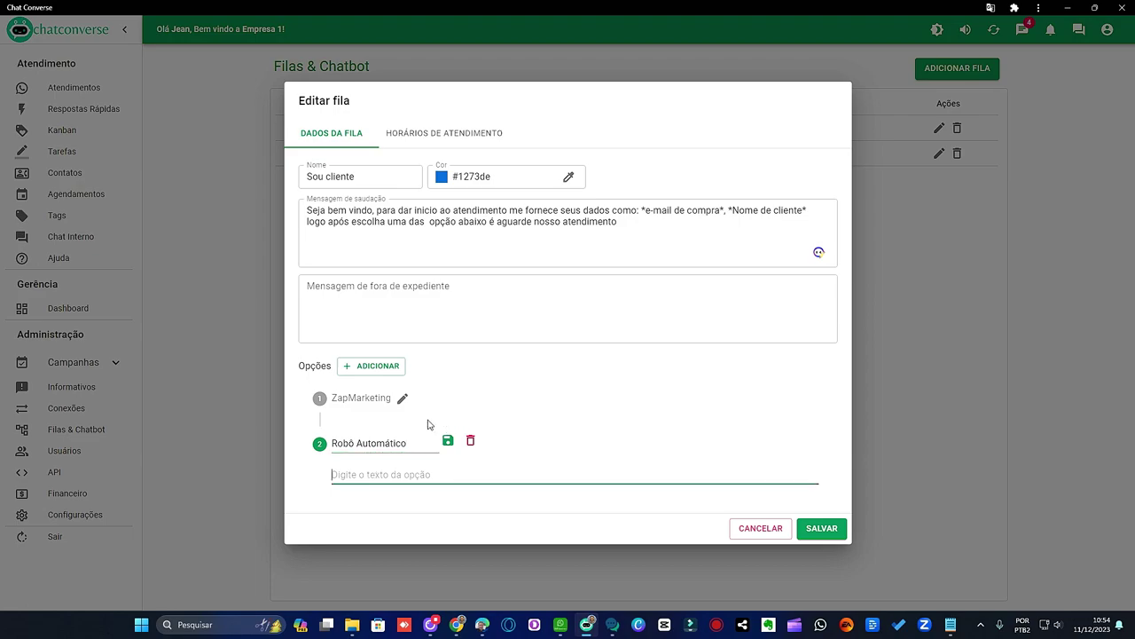
{"action": "left_click", "coordinate": [402, 398]}
{"action": "left_click_drag", "start_coordinate": [332, 410], "coordinate": [612, 410]}
{"action": "key", "text": "ctrl+c"}
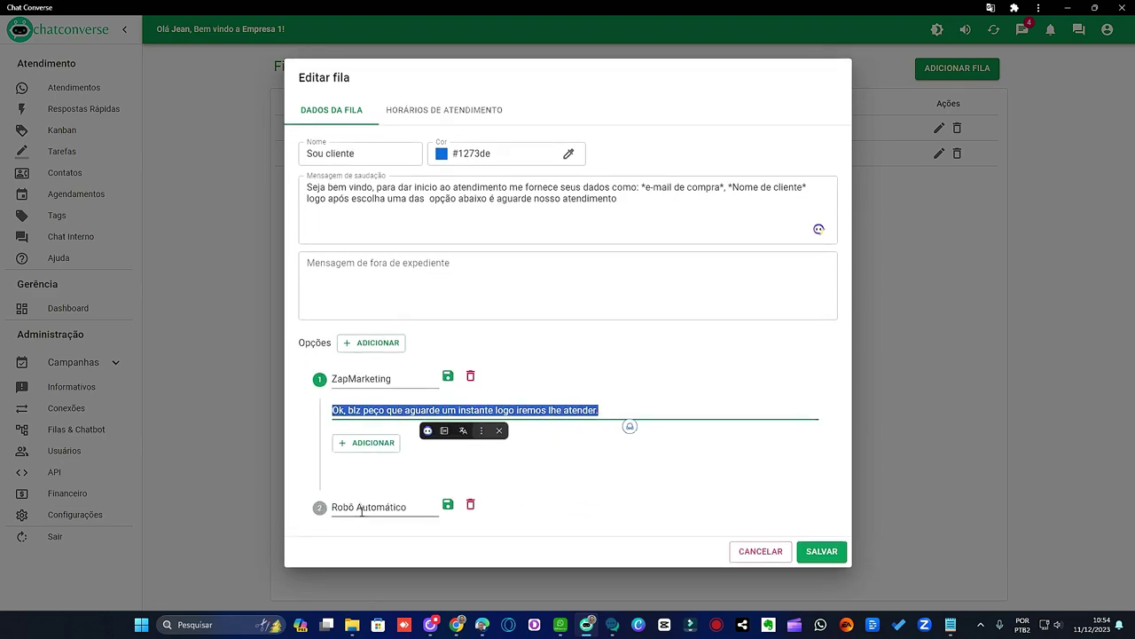
{"action": "left_click", "coordinate": [393, 507]}
{"action": "left_click", "coordinate": [412, 478]}
{"action": "key", "text": "ctrl+v"}
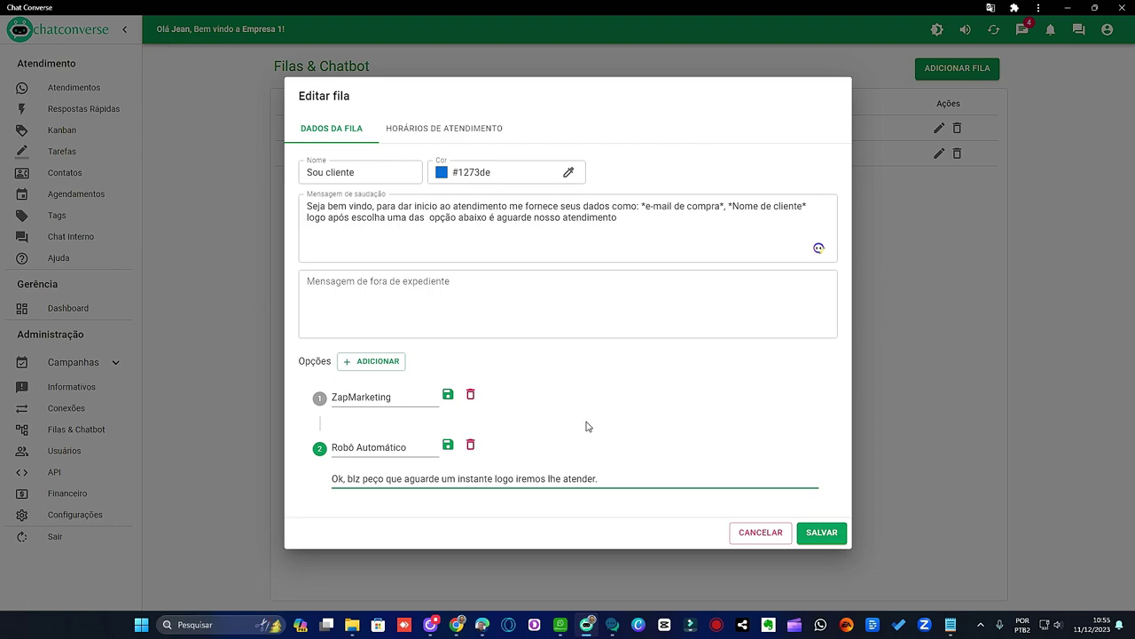
Add a third option to the "Sou cliente" queue and title it "Outras ferramentas ou Cursos".
{"action": "left_click", "coordinate": [374, 363]}
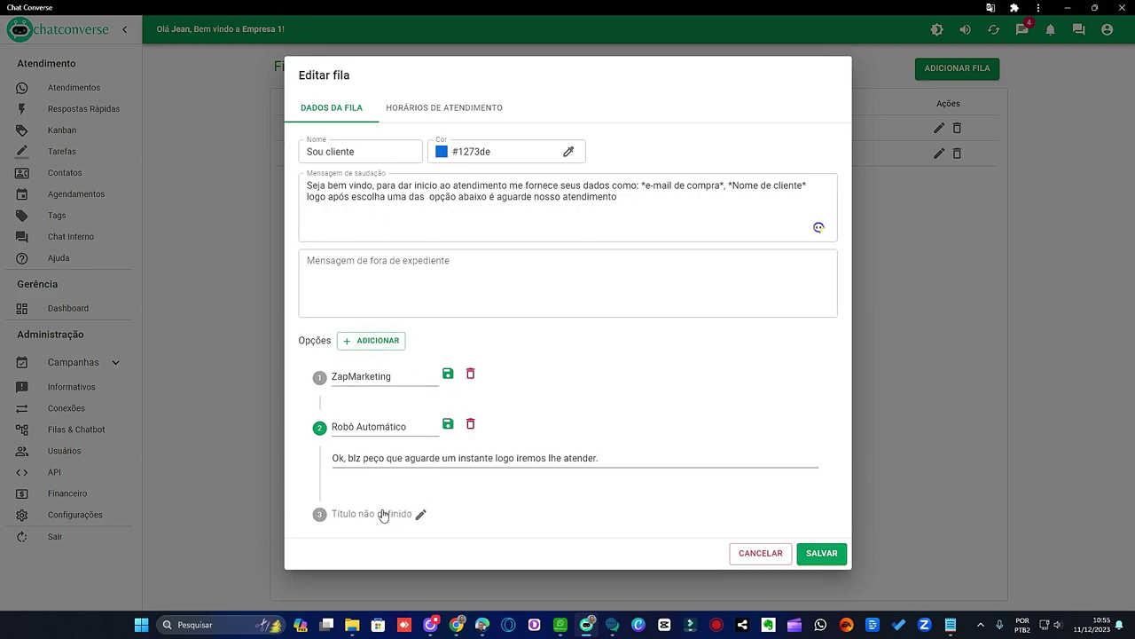
{"action": "left_click", "coordinate": [420, 513]}
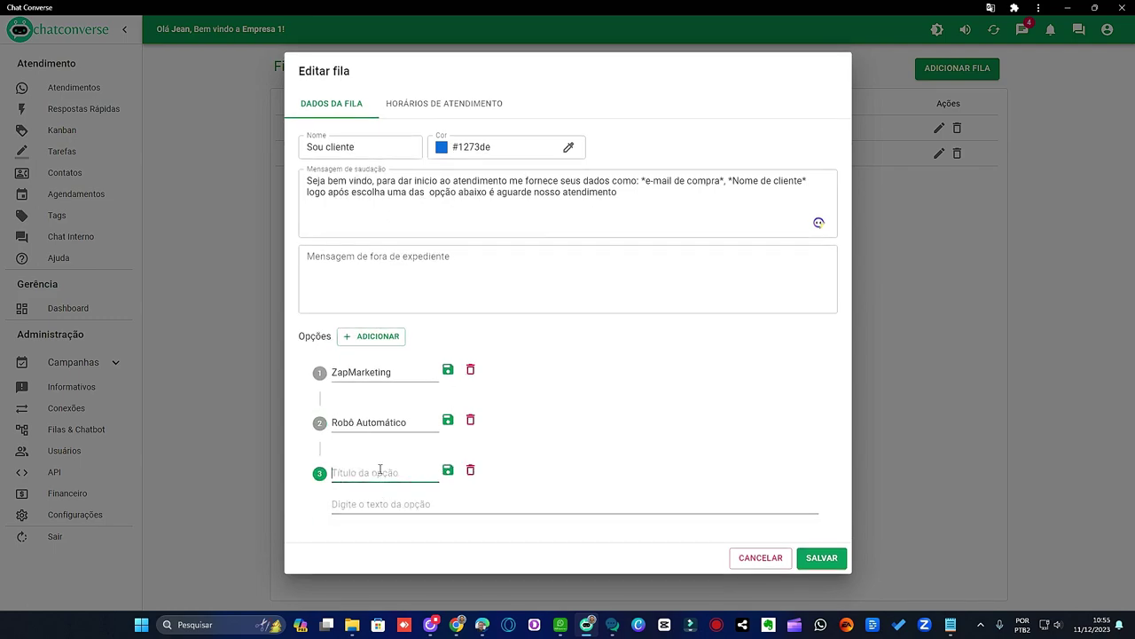
{"action": "type", "text": "Outras ferraementas"}
{"action": "key", "text": "BackSpace"}
{"action": "key", "text": "BackSpace"}
{"action": "type", "text": "as ou Cursos"}
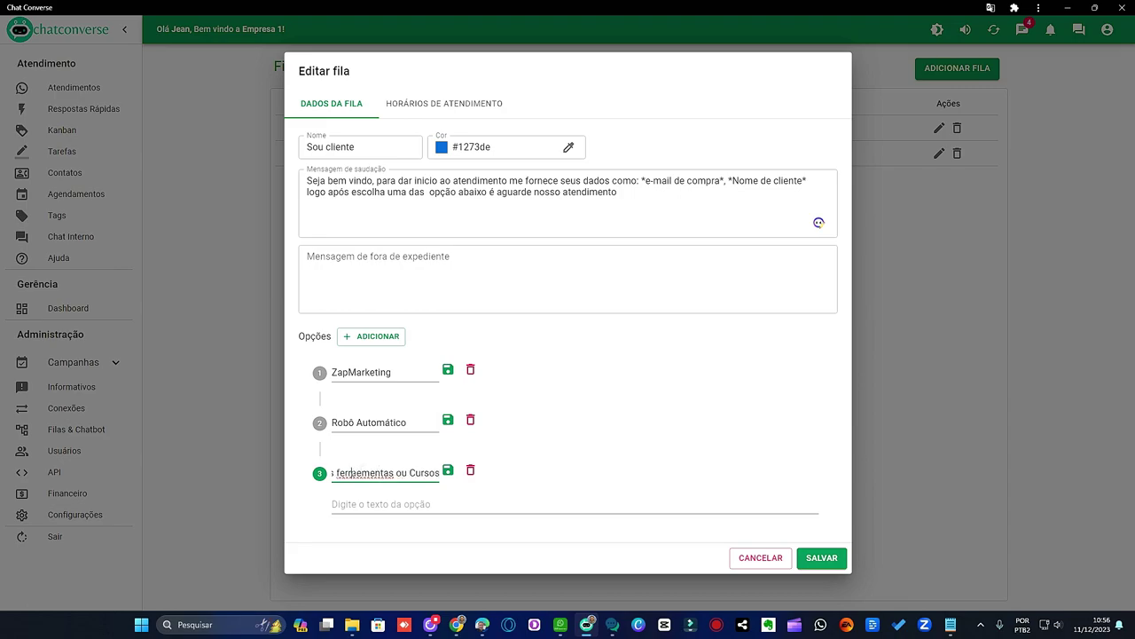
{"action": "double_click", "coordinate": [355, 471]}
{"action": "right_click", "coordinate": [355, 471]}
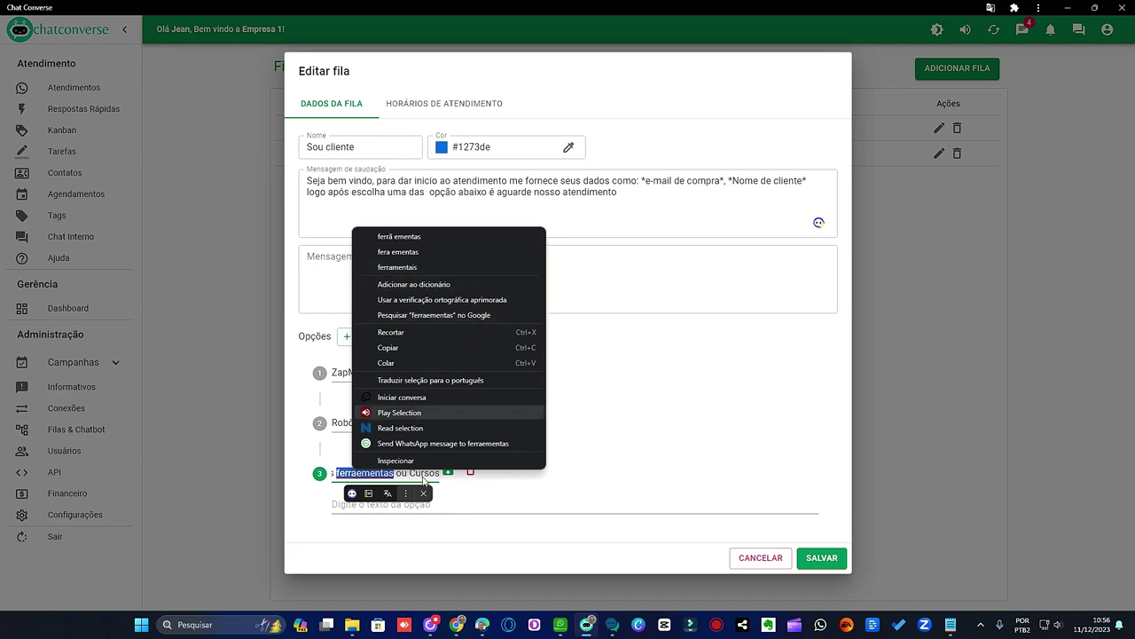
{"action": "left_click", "coordinate": [353, 472]}
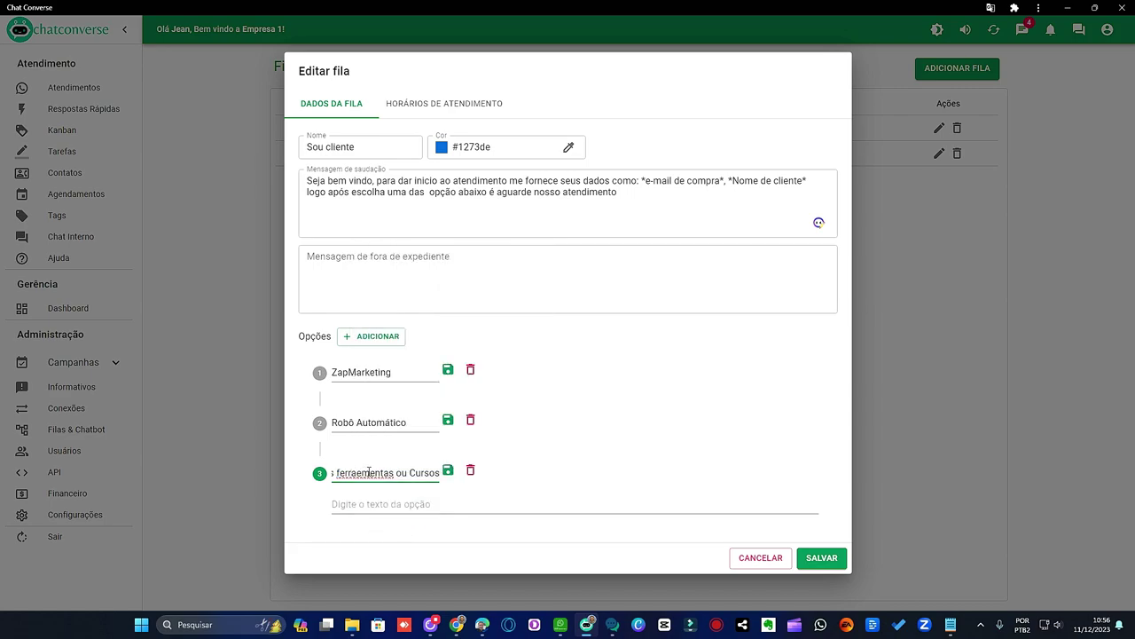
{"action": "key", "text": "BackSpace"}
{"action": "type", "text": "m"}
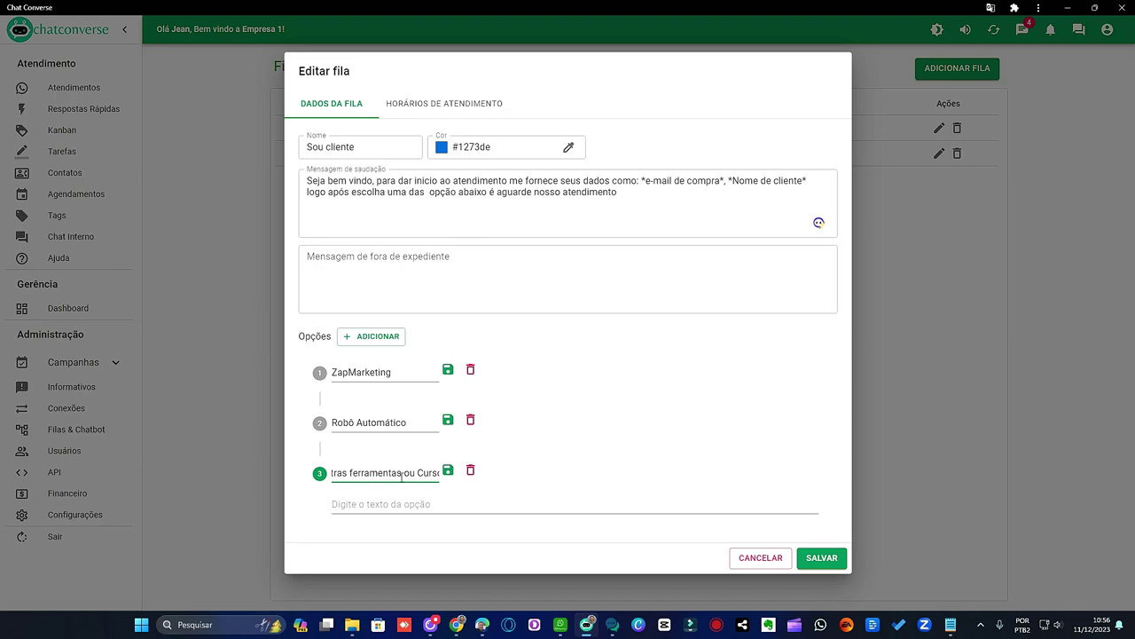
Fill the third option's text with the copied waiting message and save both it and the Robô Automático option.
{"action": "left_click", "coordinate": [393, 502]}
{"action": "key", "text": "ctrl+v"}
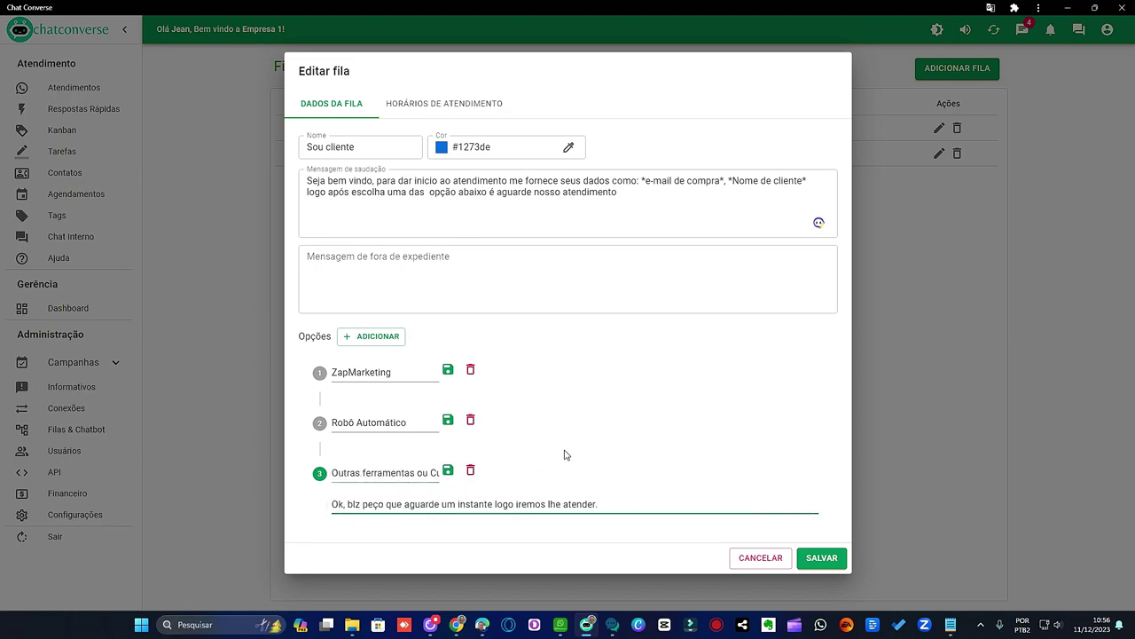
{"action": "left_click", "coordinate": [448, 482]}
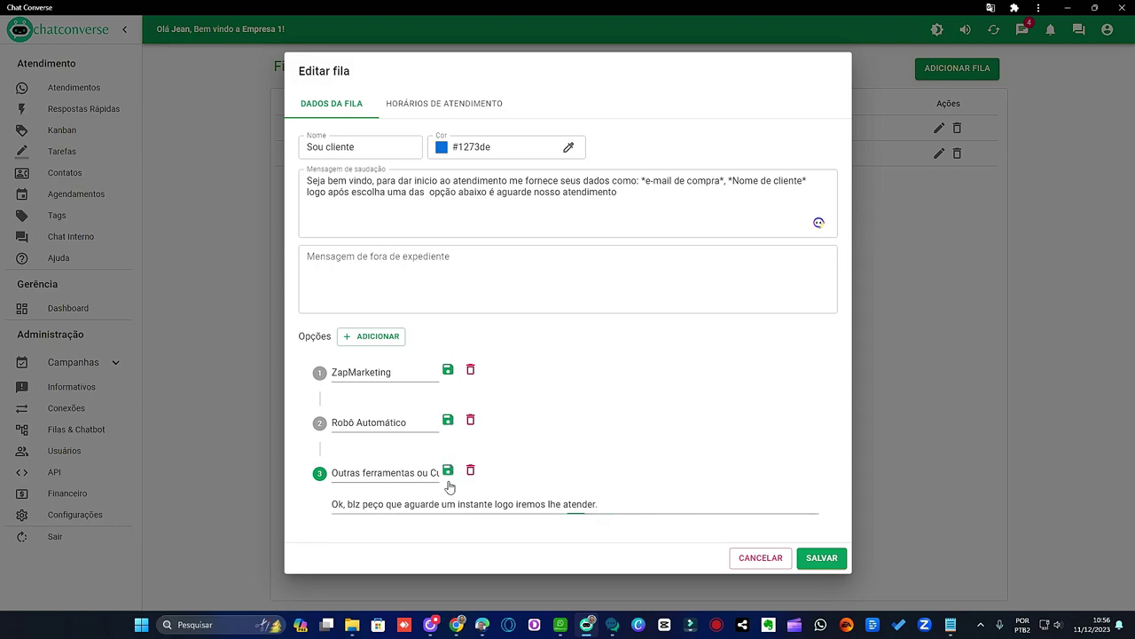
{"action": "left_click", "coordinate": [449, 415]}
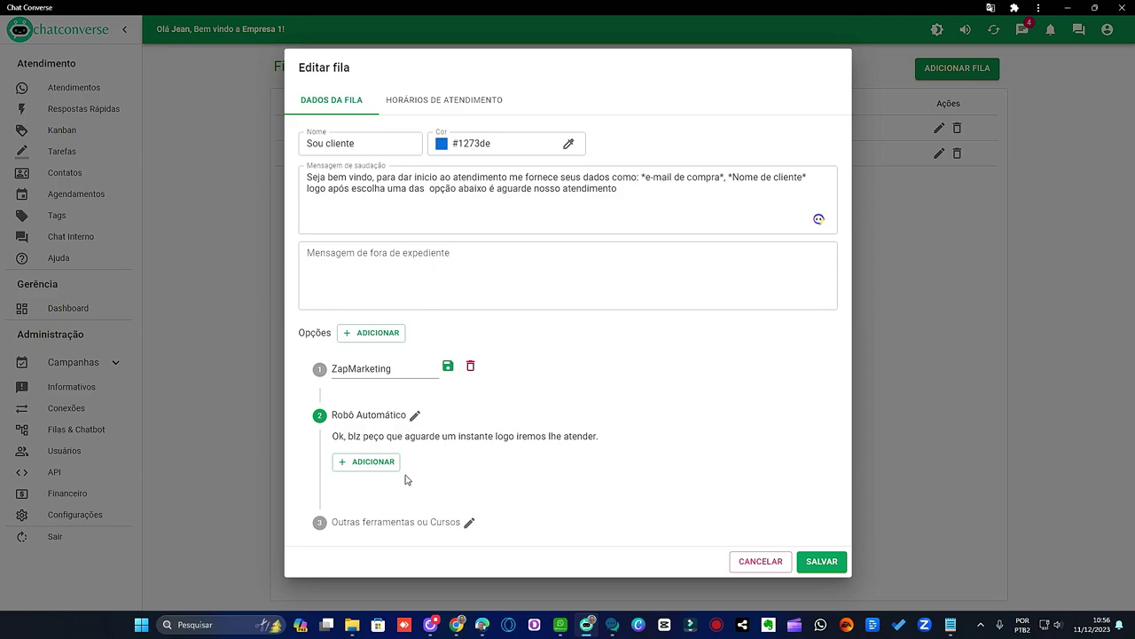
{"action": "left_click", "coordinate": [470, 524]}
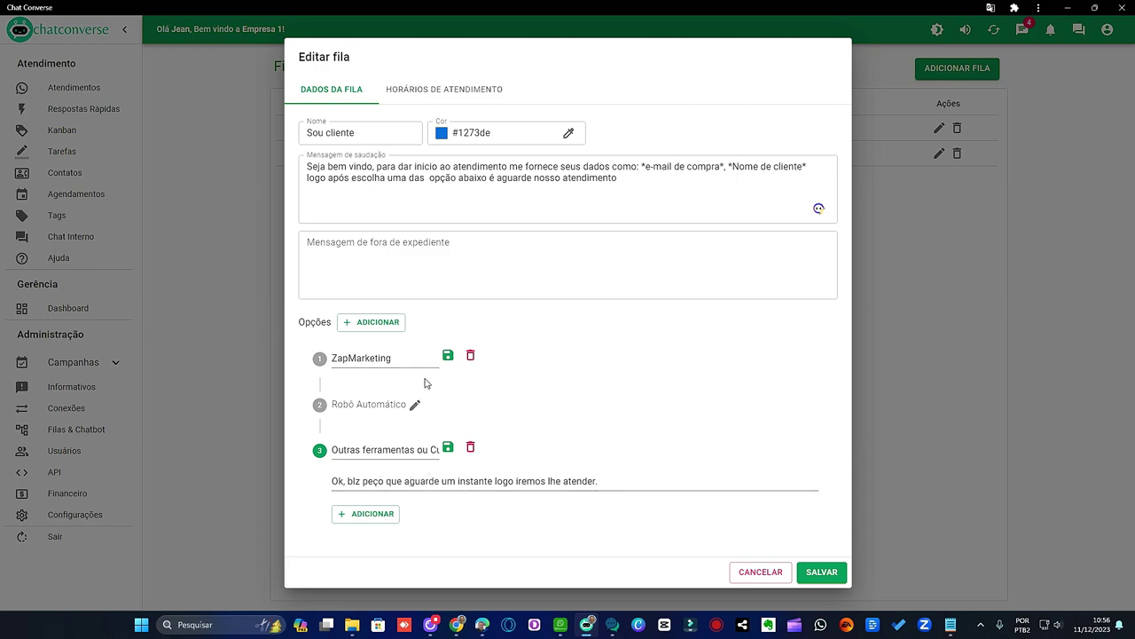
{"action": "left_click", "coordinate": [361, 517]}
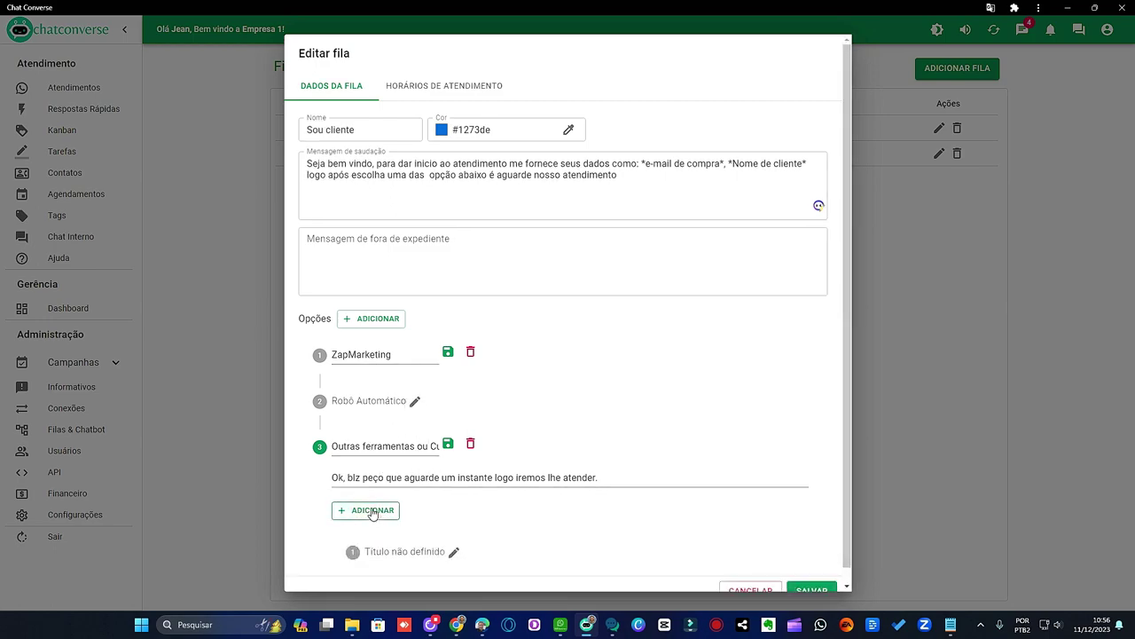
{"action": "left_click", "coordinate": [454, 551]}
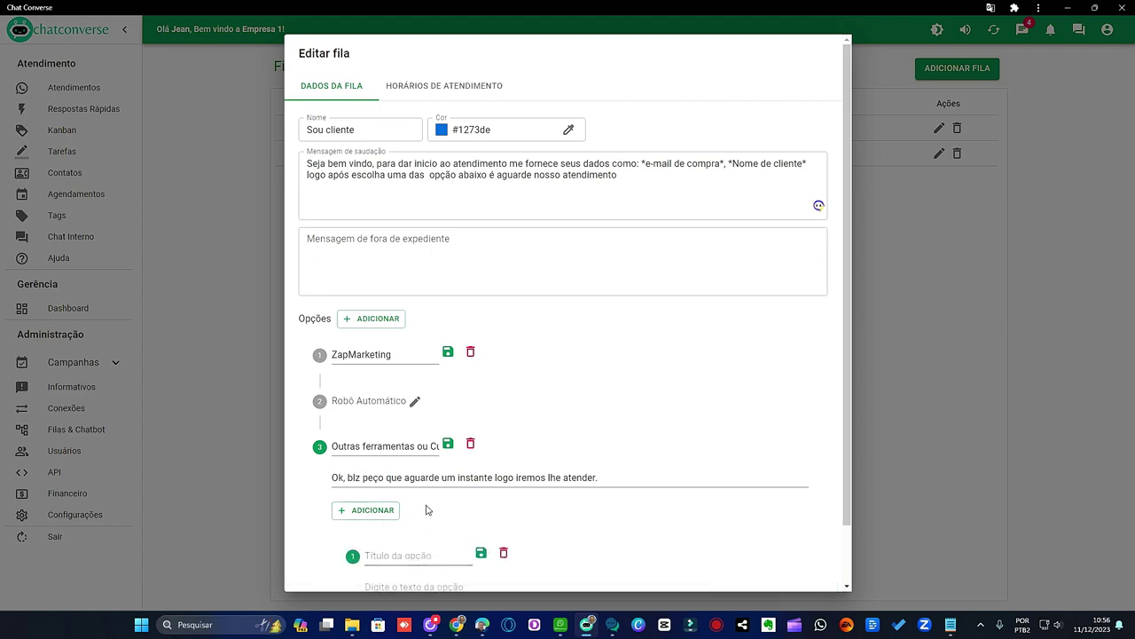
{"action": "scroll", "coordinate": [426, 509], "scroll_direction": "down", "scroll_amount": 1}
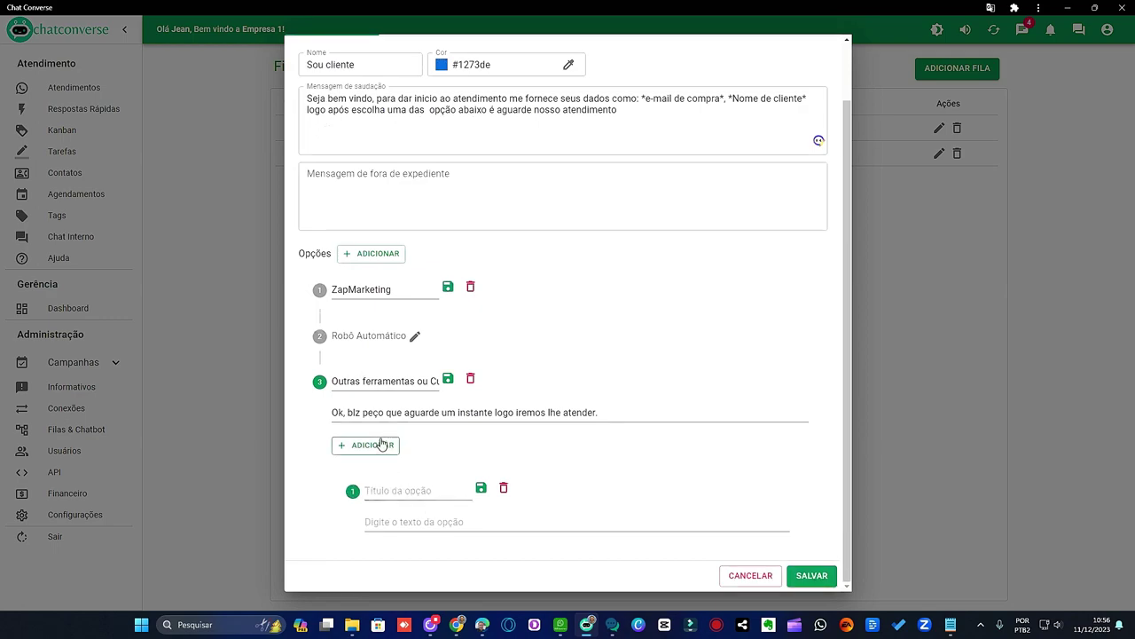
{"action": "left_click", "coordinate": [503, 487]}
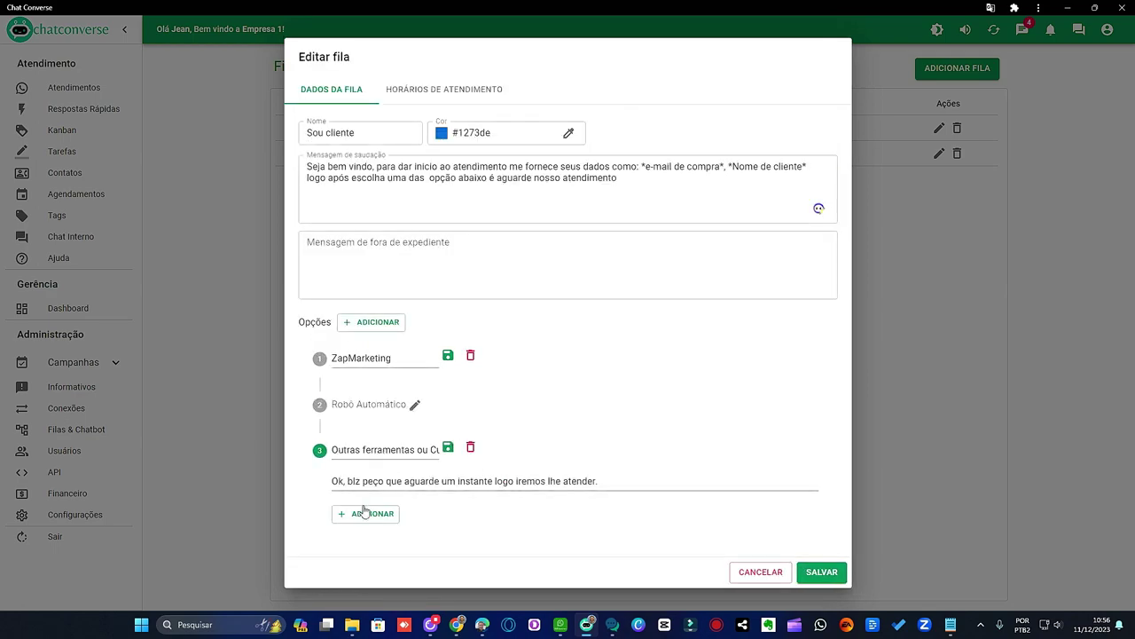
Add another option to the "Sou cliente" queue and delete the "Outras ferramentas ou Cursos" option.
{"action": "left_click", "coordinate": [370, 322]}
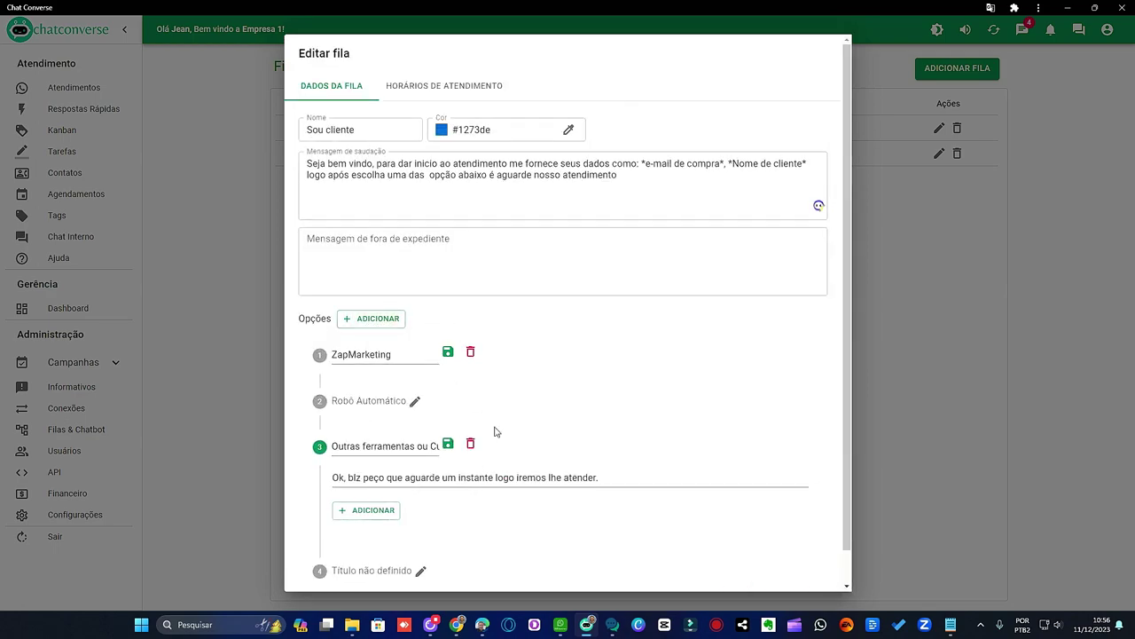
{"action": "scroll", "coordinate": [495, 432], "scroll_direction": "down", "scroll_amount": 1}
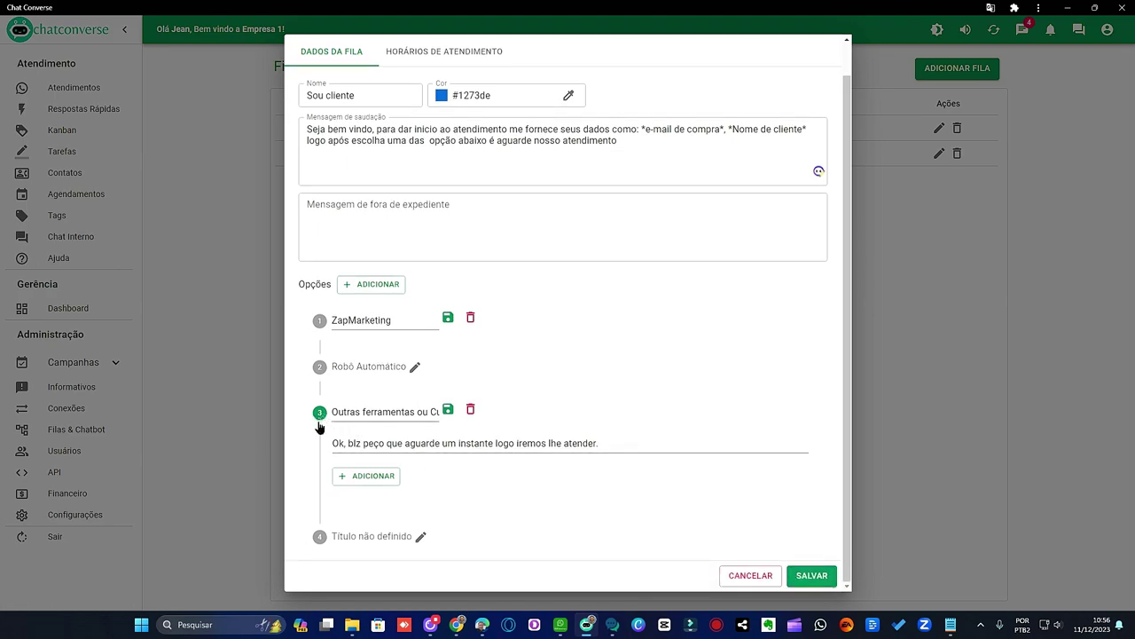
{"action": "left_click", "coordinate": [384, 537]}
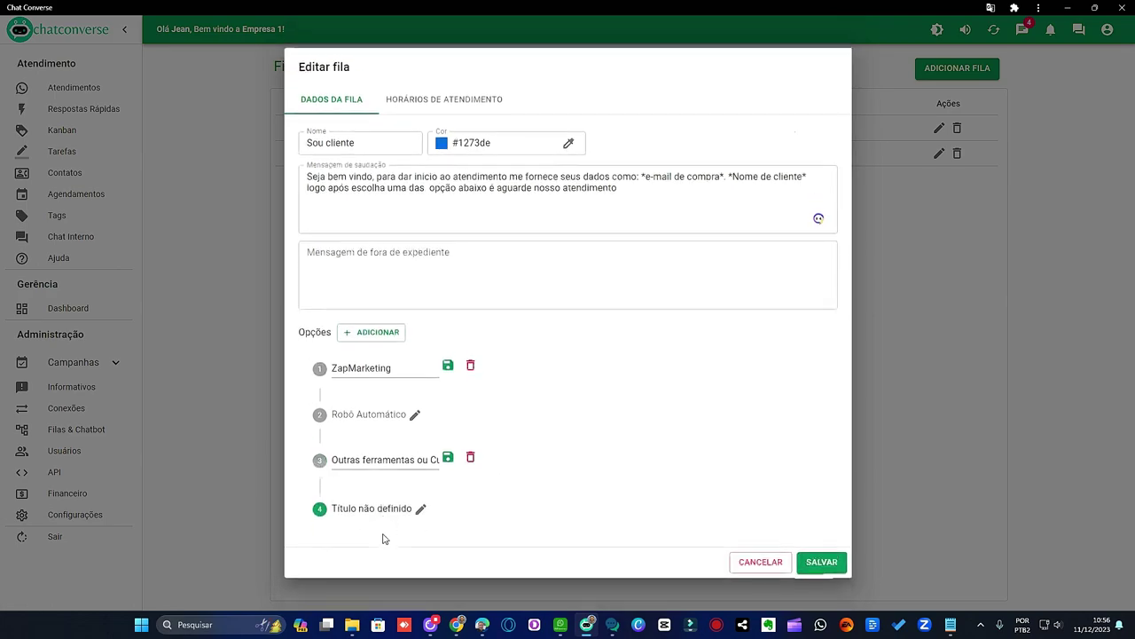
{"action": "left_click", "coordinate": [471, 461]}
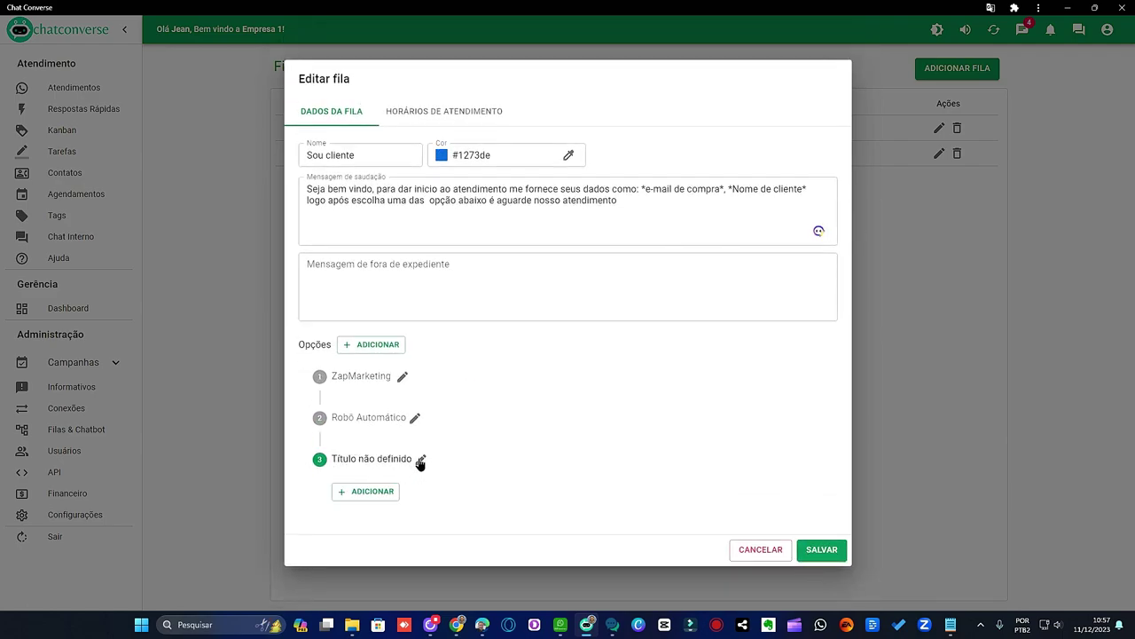
Title the third option "Chatconverse" and save it with the text "Ok, blz peço que aguarde um instante logo iremos lhe atender.".
{"action": "left_click", "coordinate": [420, 460]}
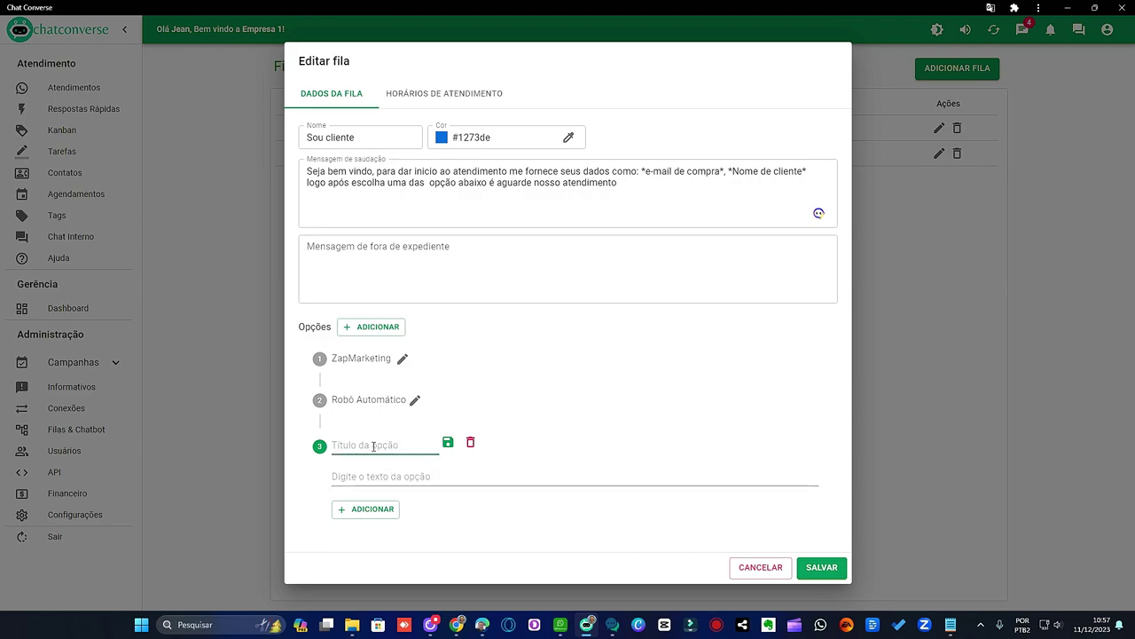
{"action": "type", "text": "O"}
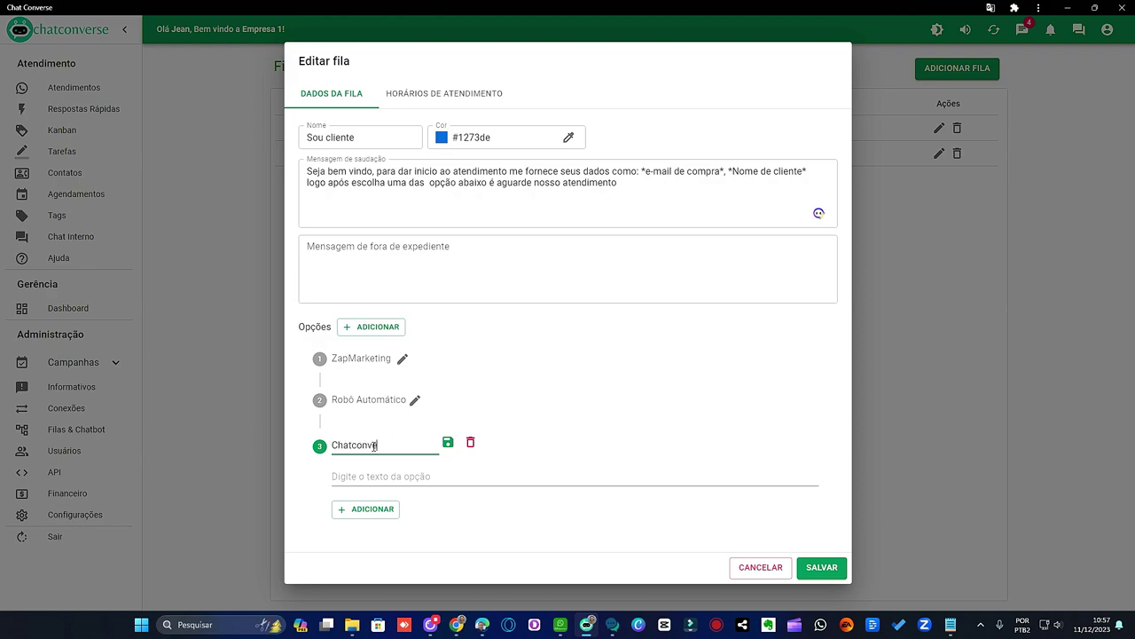
{"action": "left_click", "coordinate": [375, 475]}
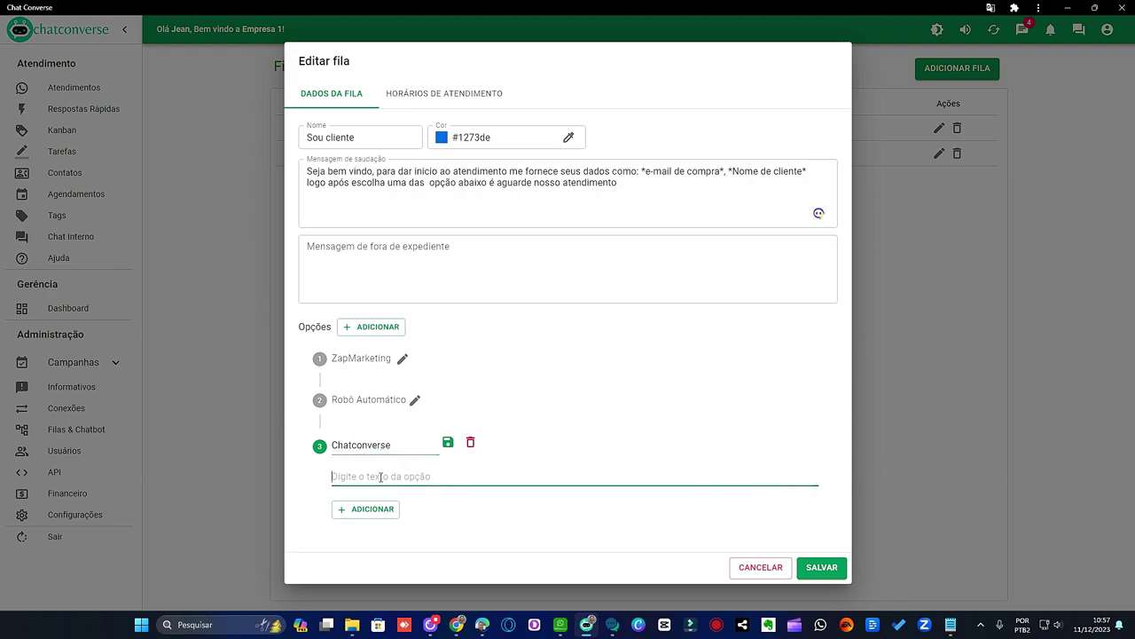
{"action": "type", "text": "Ok, blz peço que aguarde um instante logo iremos lhe atender."}
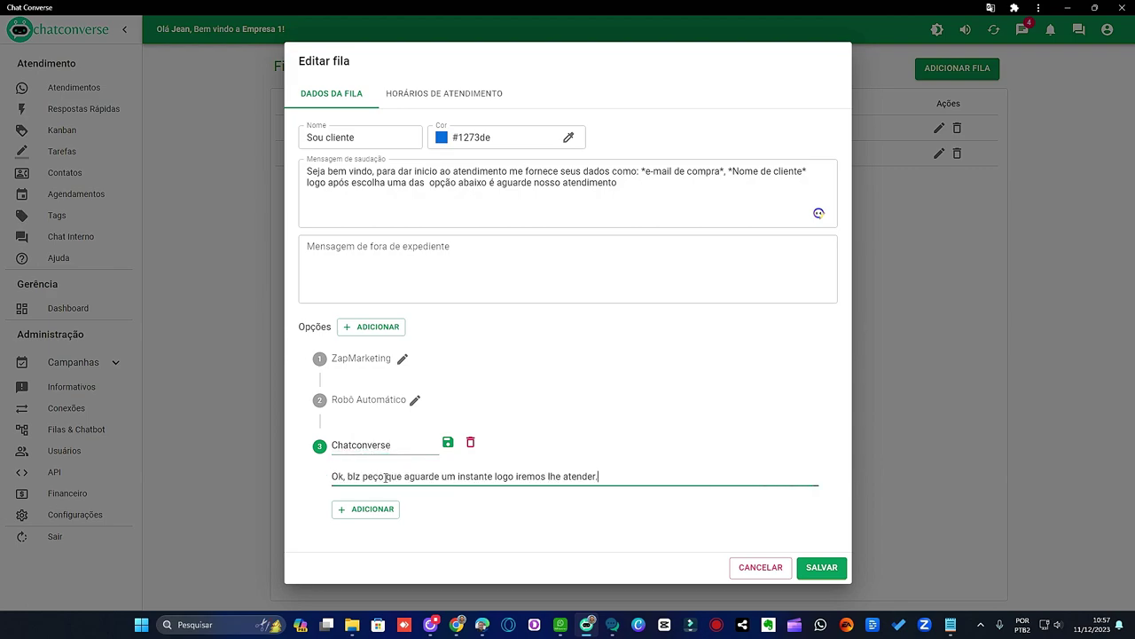
{"action": "left_click", "coordinate": [448, 443]}
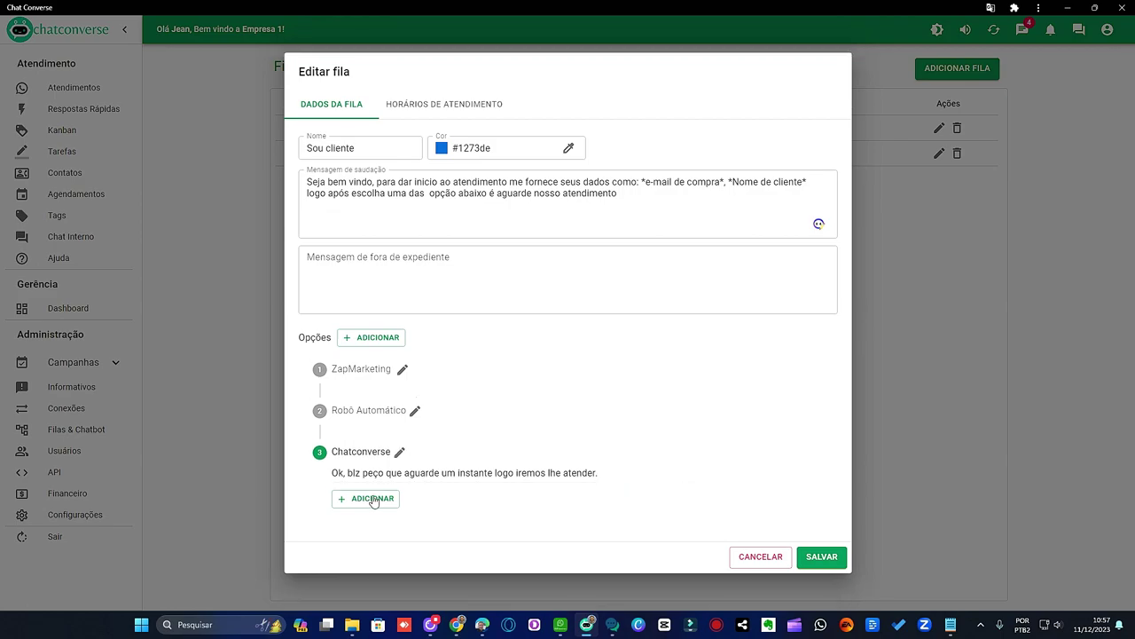
Add and save a fourth option titled "Outras ferramentas ou Cursos" with the text "Ok, blz peço que aguarde um instante logo iremos lhe atender.".
{"action": "left_click", "coordinate": [372, 329]}
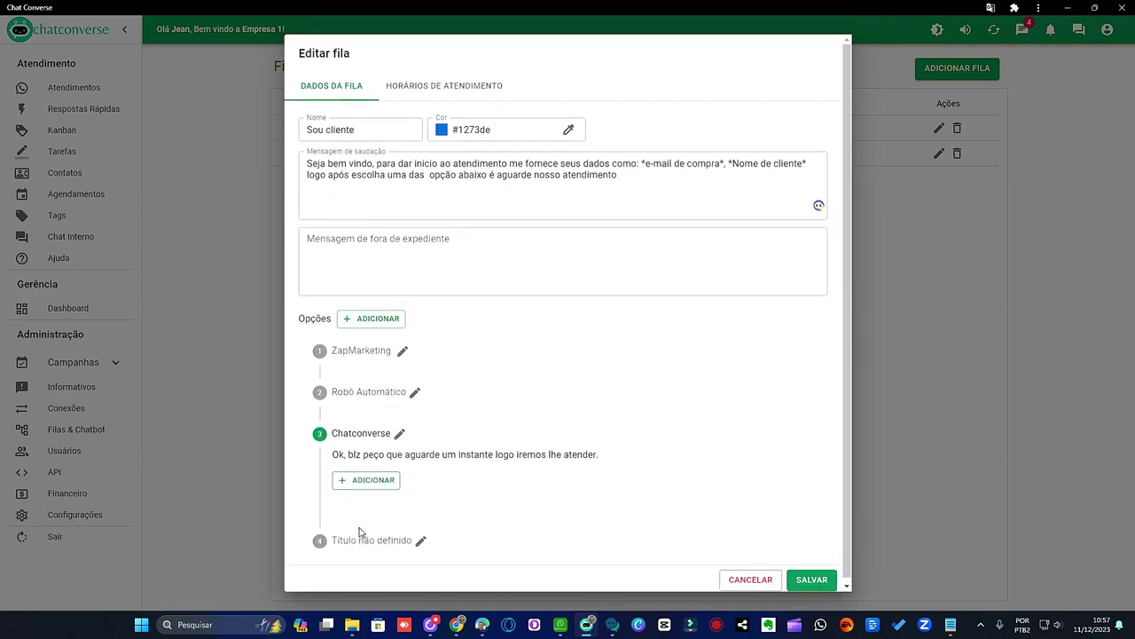
{"action": "left_click", "coordinate": [420, 540]}
{"action": "left_click", "coordinate": [382, 485]}
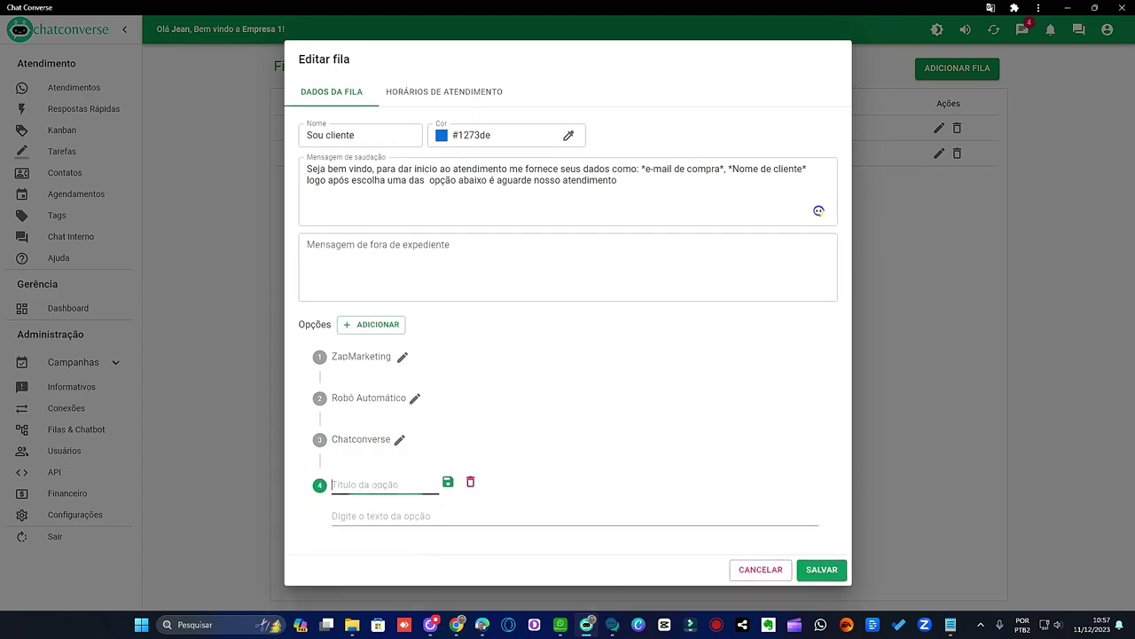
{"action": "type", "text": "Outras ferramentas ou Cursos"}
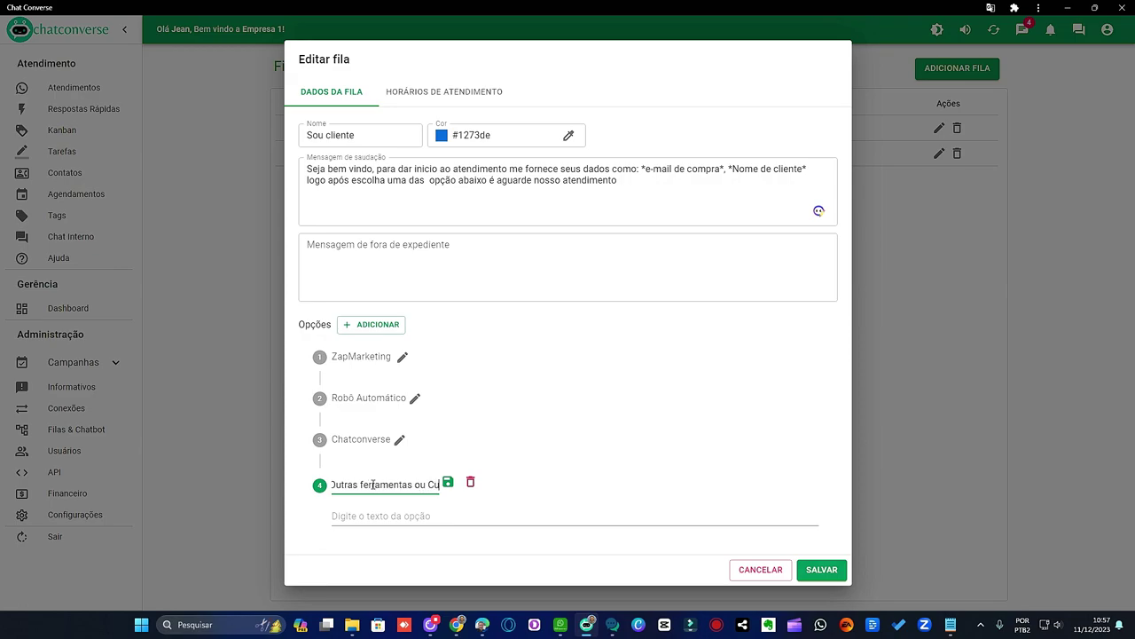
{"action": "left_click", "coordinate": [365, 515]}
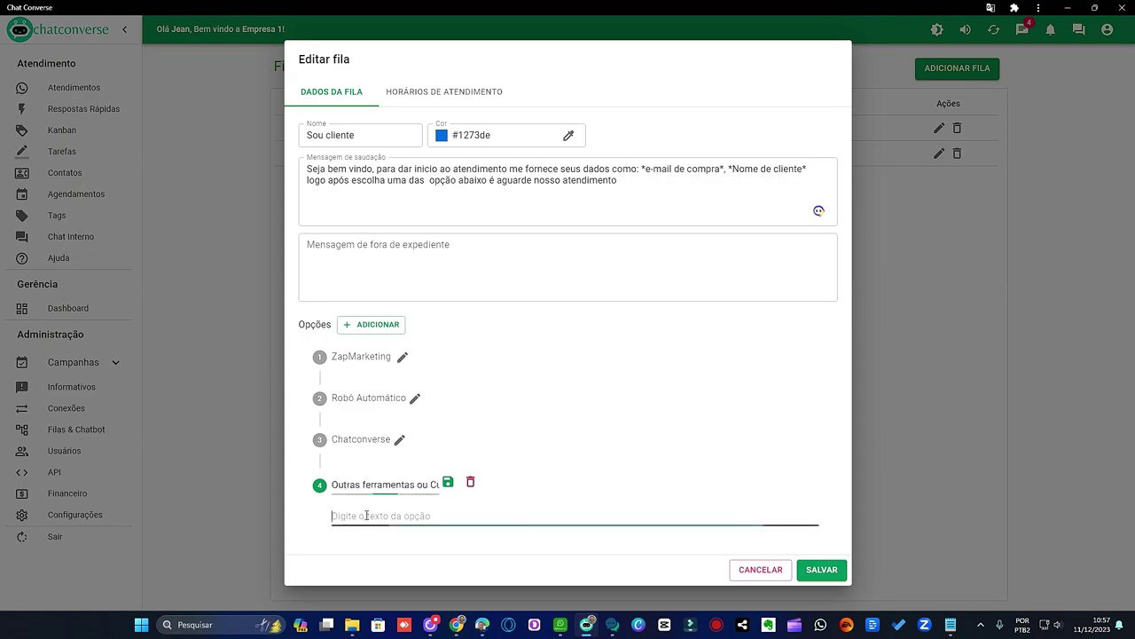
{"action": "type", "text": "Ok, blz peço que aguarde um instante logo iremos lhe atender."}
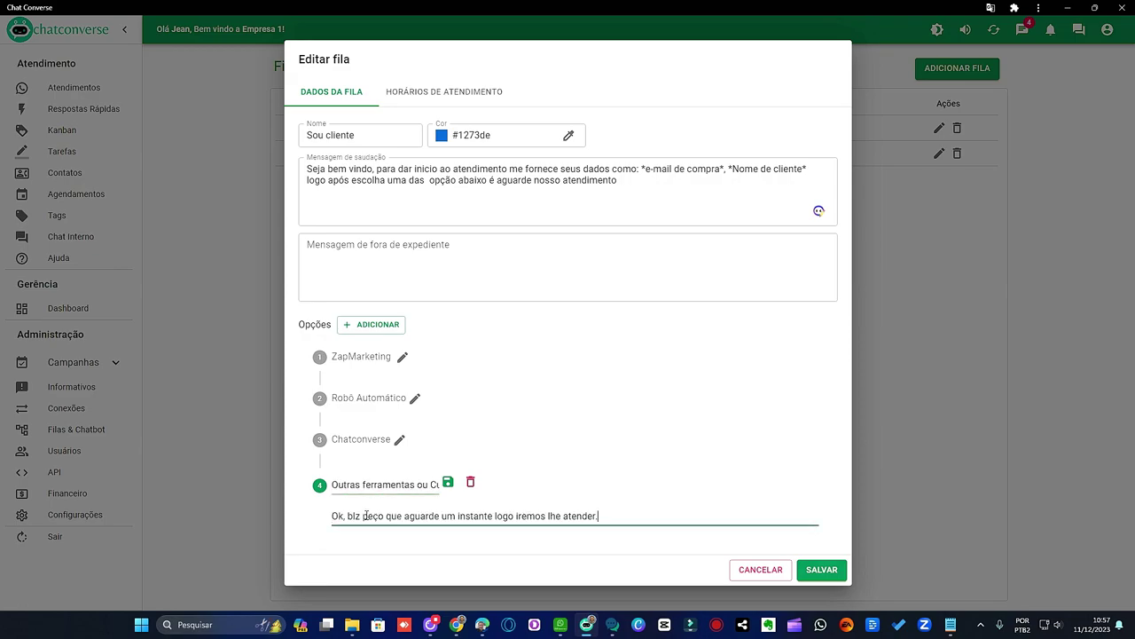
{"action": "left_click", "coordinate": [499, 436]}
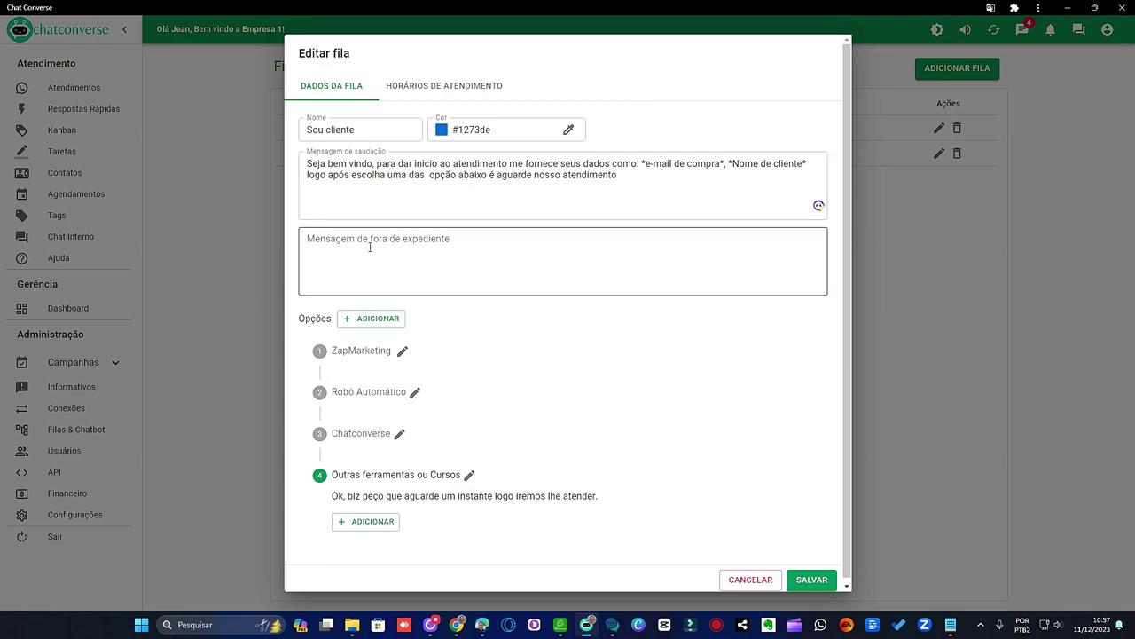
Remove the extra space before "opção abaixo" in the "Sou cliente" queue's greeting message.
{"action": "left_click", "coordinate": [428, 175]}
{"action": "key", "text": "BackSpace"}
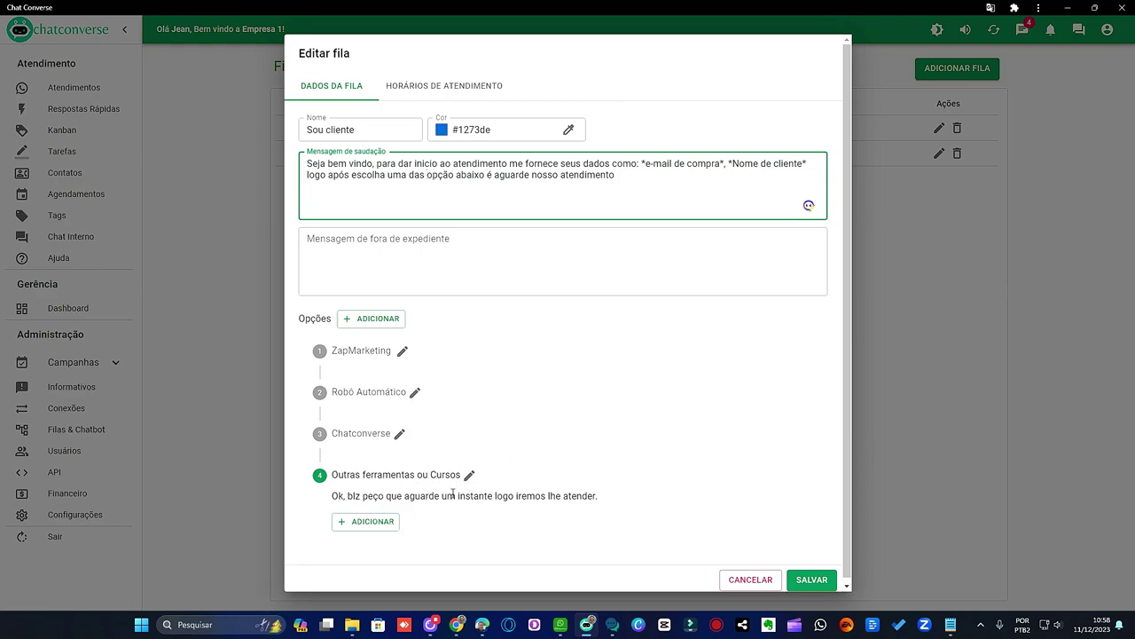
{"action": "left_click", "coordinate": [402, 351]}
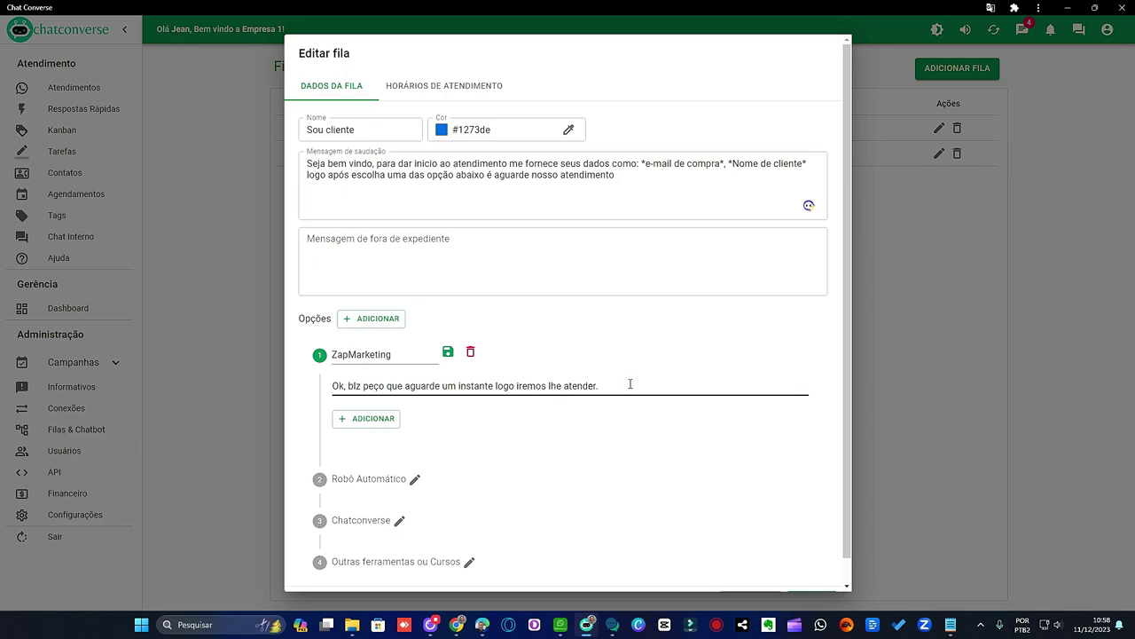
{"action": "left_click", "coordinate": [376, 422]}
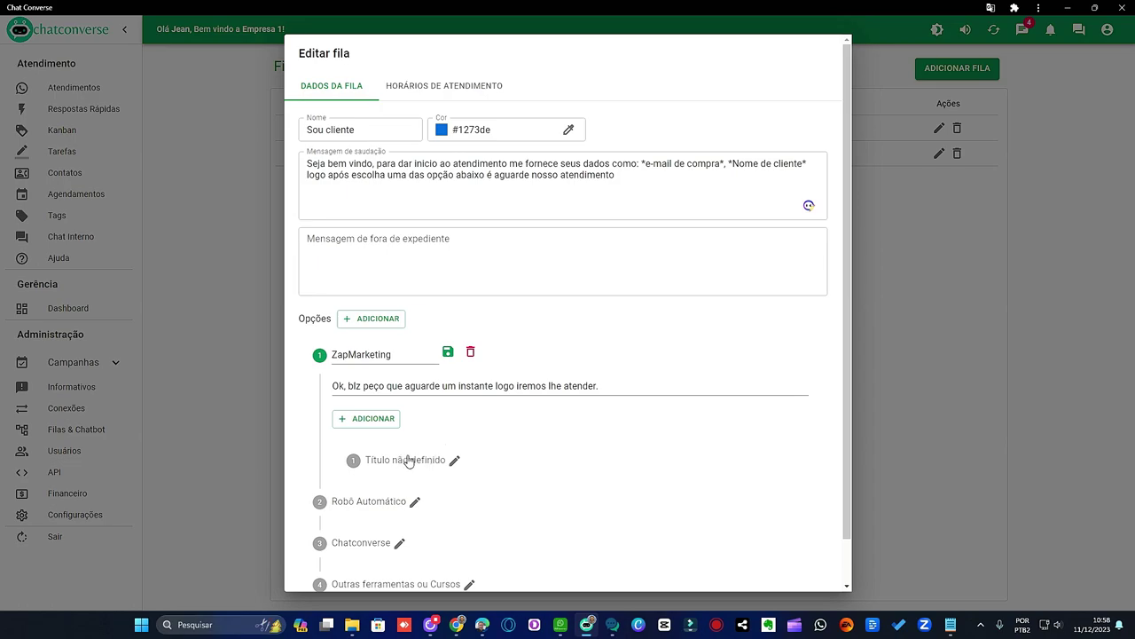
{"action": "left_click", "coordinate": [454, 459]}
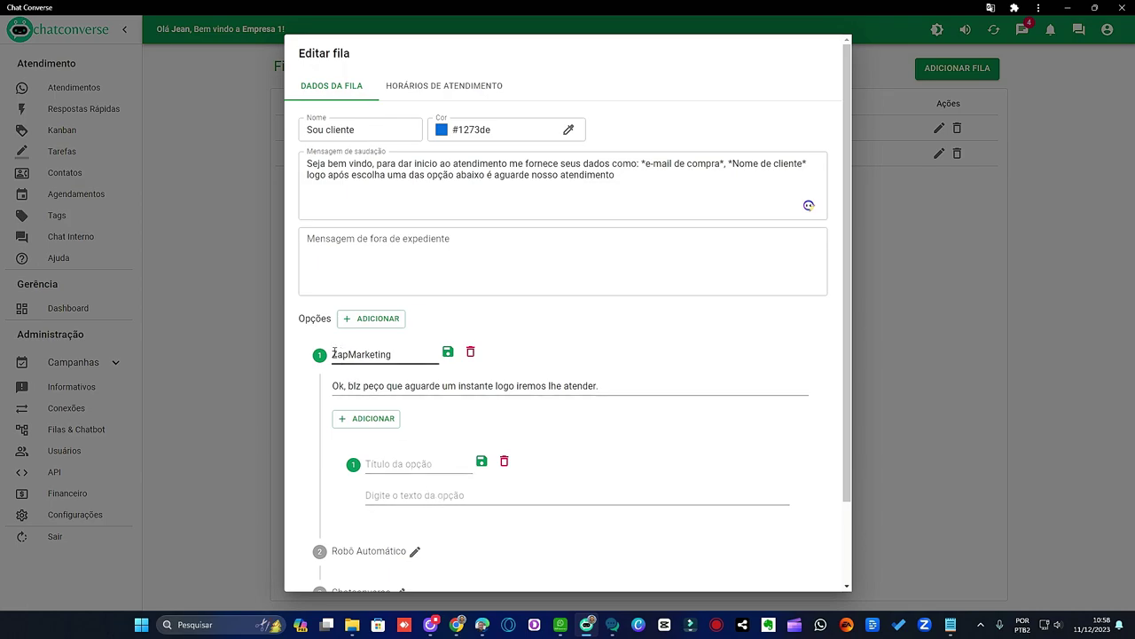
{"action": "left_click", "coordinate": [405, 495]}
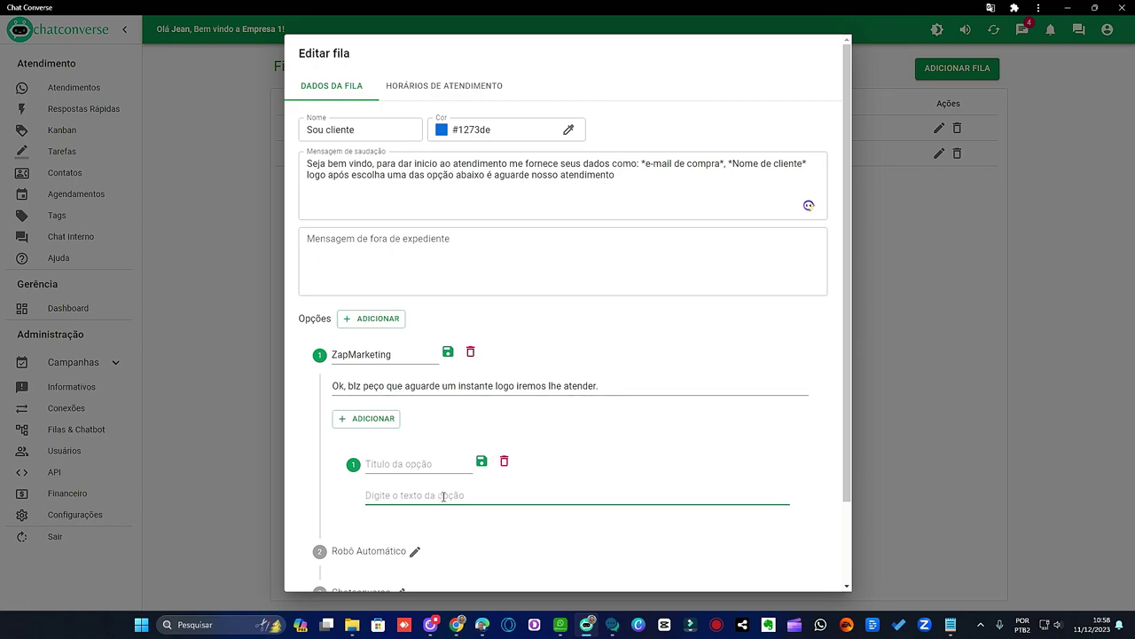
{"action": "left_click", "coordinate": [504, 462]}
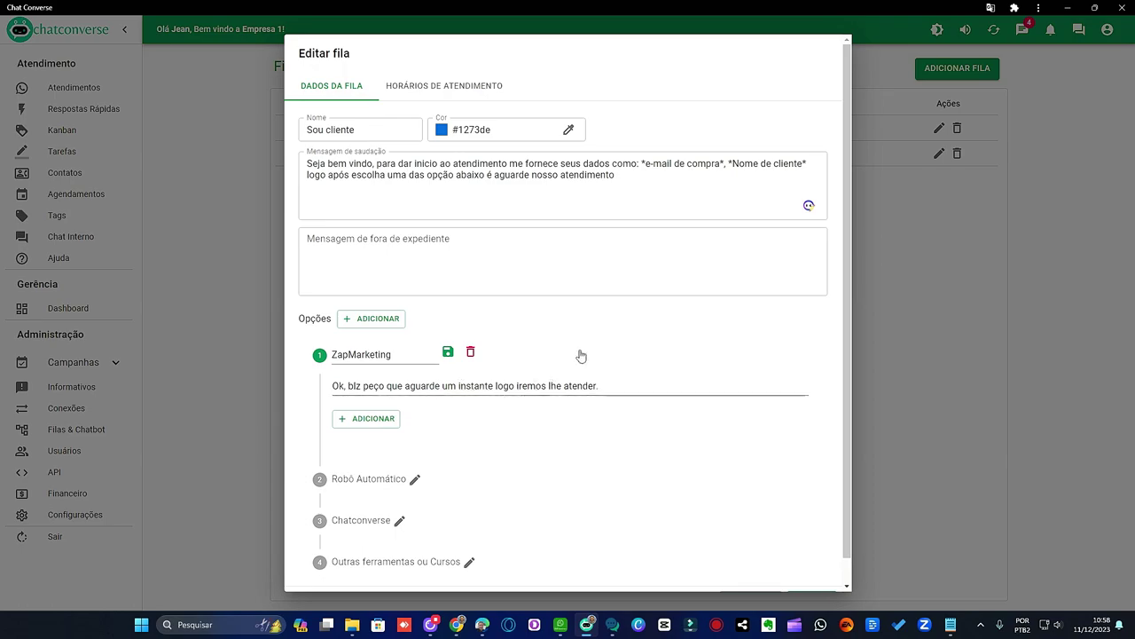
Save the ZapMarketing option and the "Sou cliente" queue.
{"action": "scroll", "coordinate": [580, 354], "scroll_direction": "down", "scroll_amount": 1}
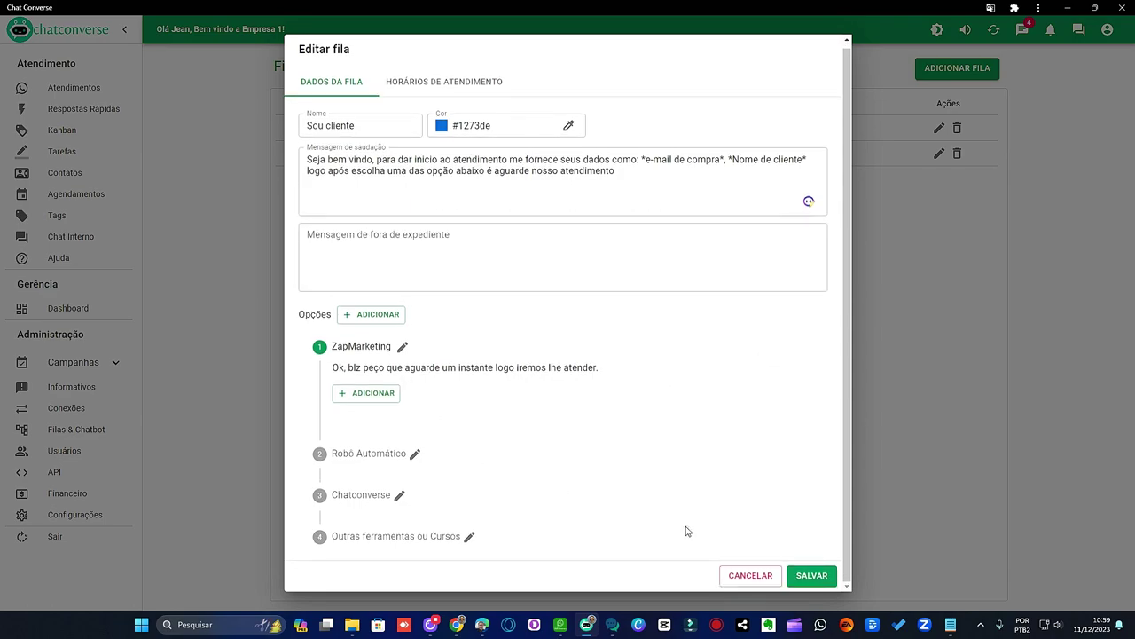
{"action": "left_click", "coordinate": [821, 576]}
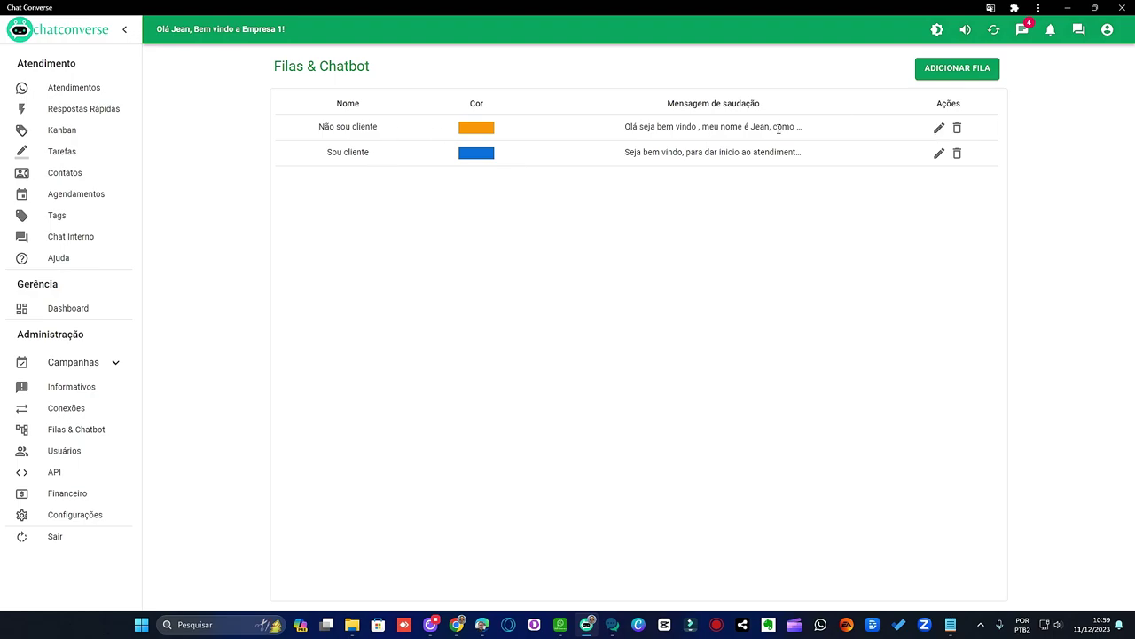
{"action": "left_click", "coordinate": [939, 129]}
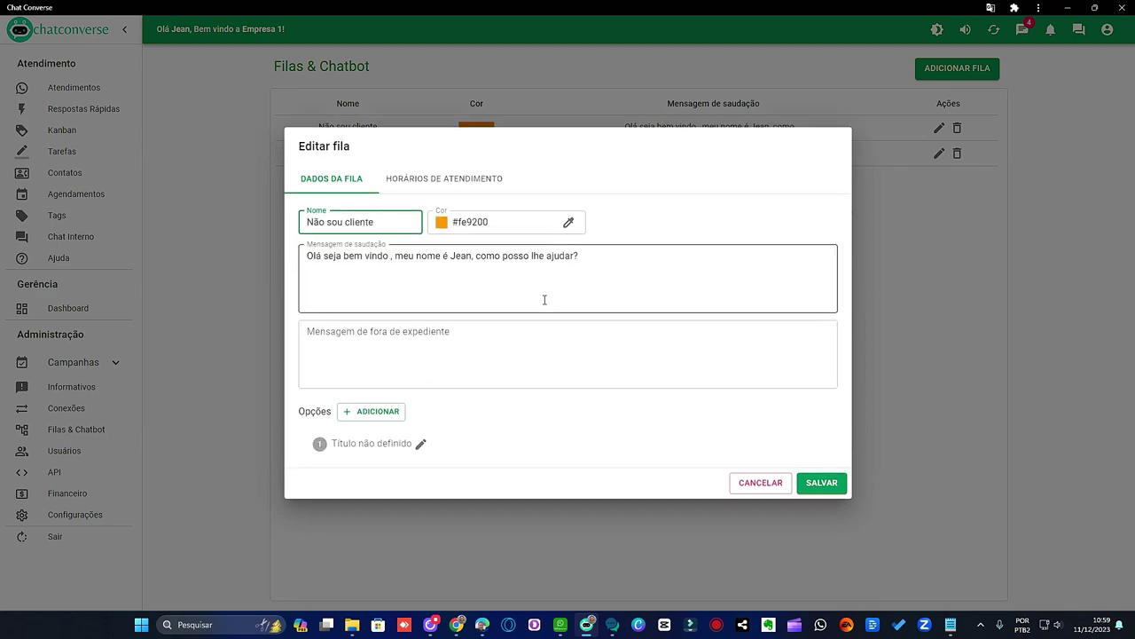
{"action": "left_click", "coordinate": [420, 443]}
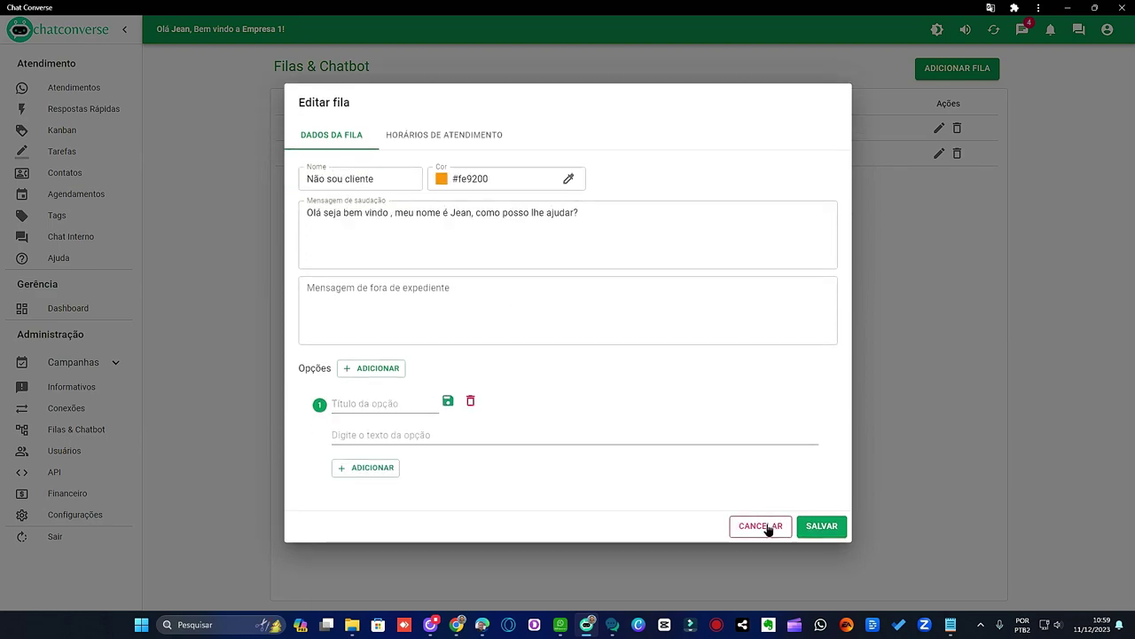
{"action": "left_click", "coordinate": [762, 526]}
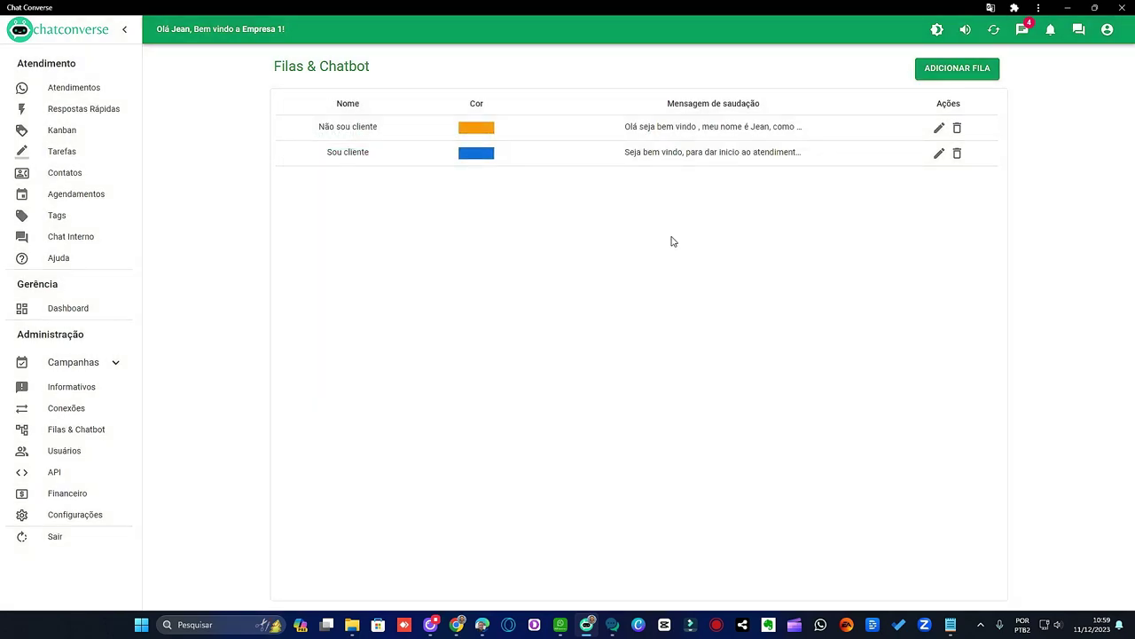
{"action": "left_click", "coordinate": [938, 153]}
{"action": "left_click", "coordinate": [759, 543]}
Edit the "Não sou cliente" queue so its greeting ends with "e vou lhe ajudar, escolha uma das opções logo abaixo".
{"action": "left_click", "coordinate": [939, 127]}
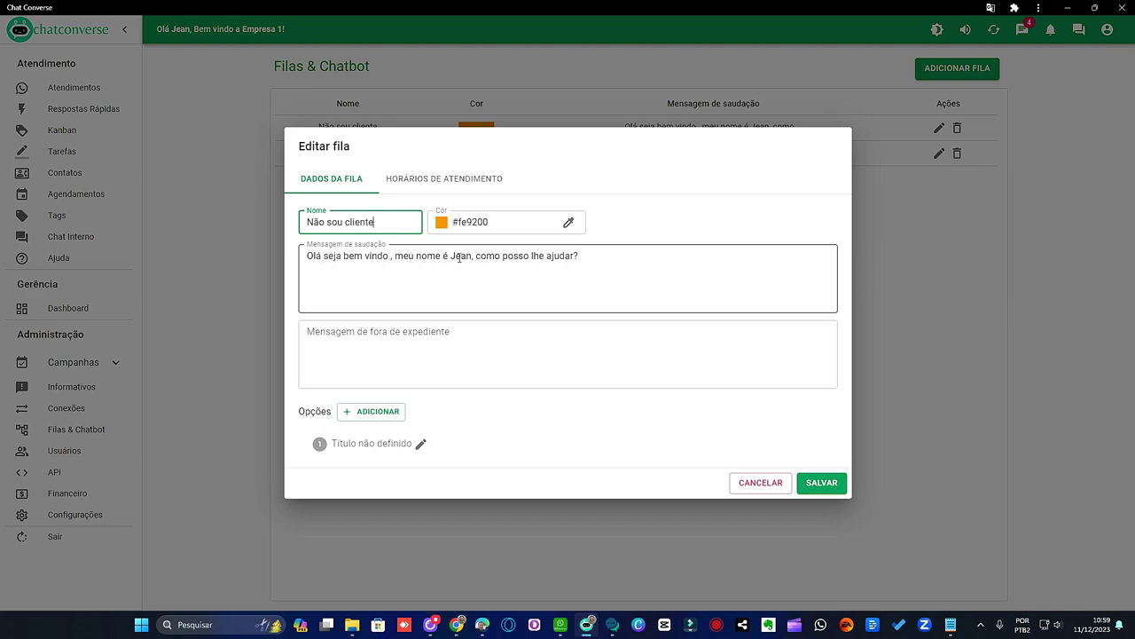
{"action": "left_click", "coordinate": [473, 257]}
{"action": "left_click_drag", "start_coordinate": [473, 257], "coordinate": [594, 256]}
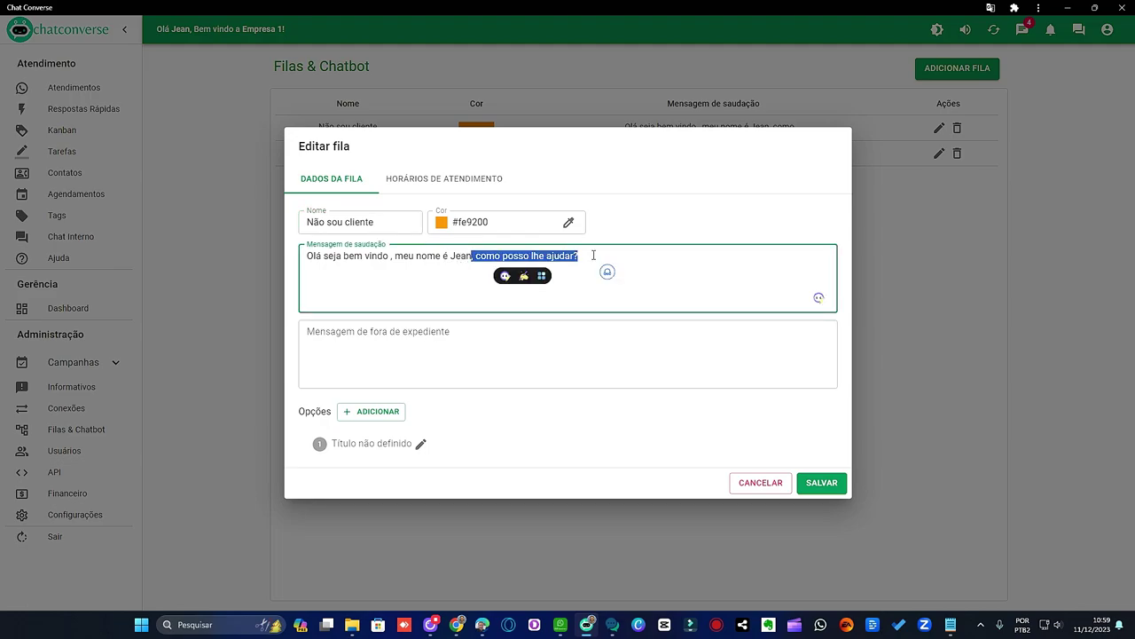
{"action": "type", "text": "e "}
{"action": "type", "text": "vou lhe ajudr"}
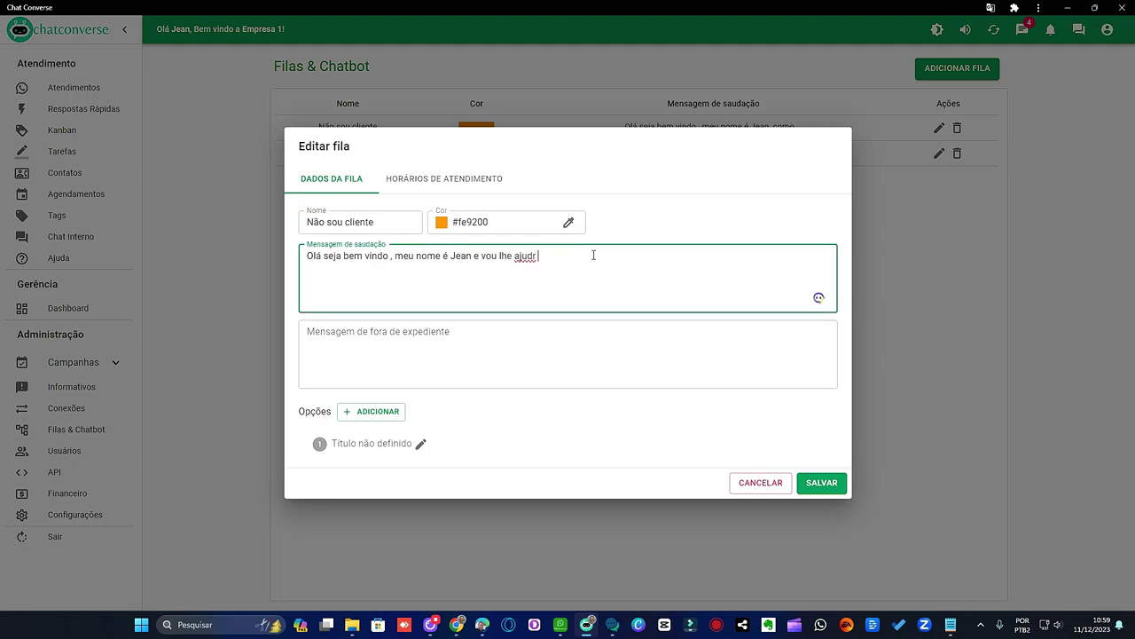
{"action": "key", "text": "BackSpace"}
{"action": "type", "text": "ar, escolha uma das opções logo abaixo"}
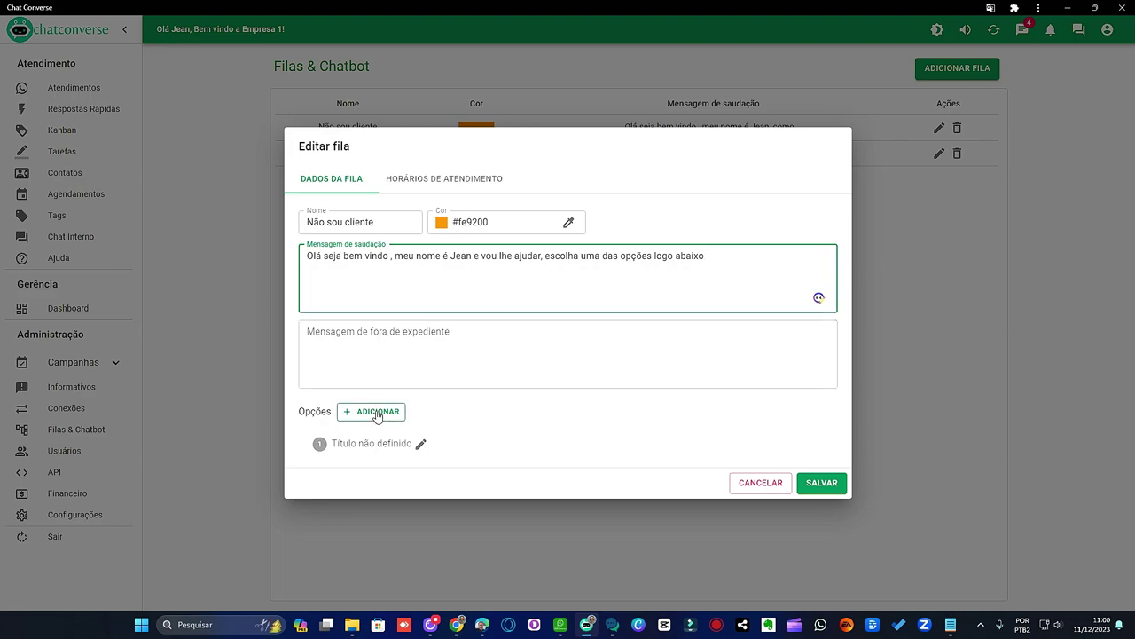
Open the first option for editing and insert "para qual assunto você deseja atendimento ," before "escolha" in the greeting message.
{"action": "left_click", "coordinate": [422, 445]}
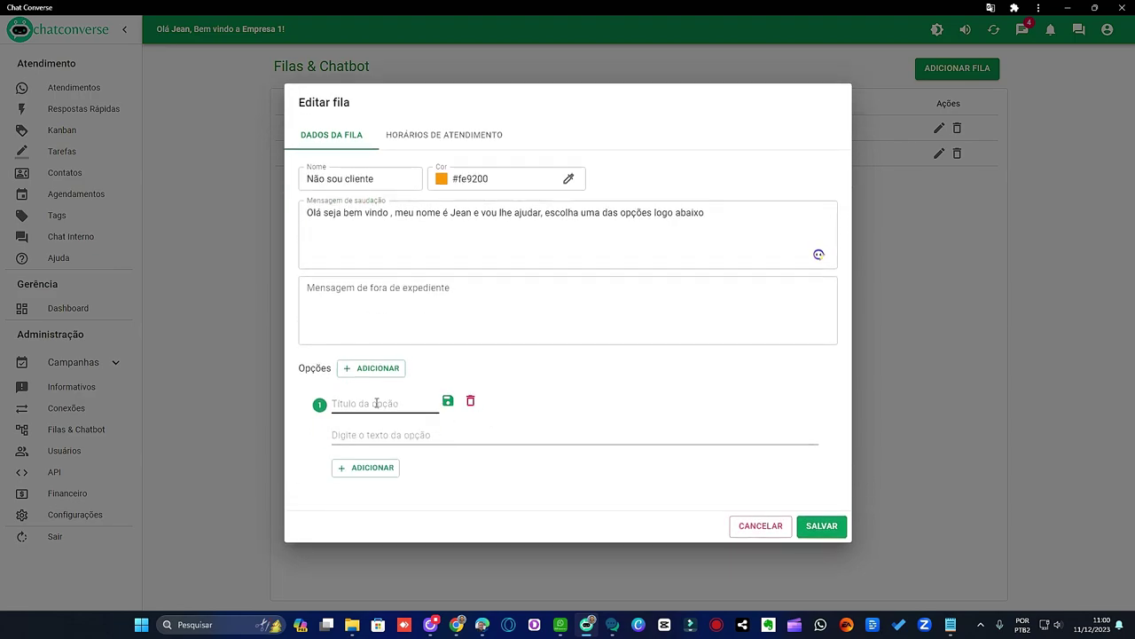
{"action": "left_click", "coordinate": [701, 235]}
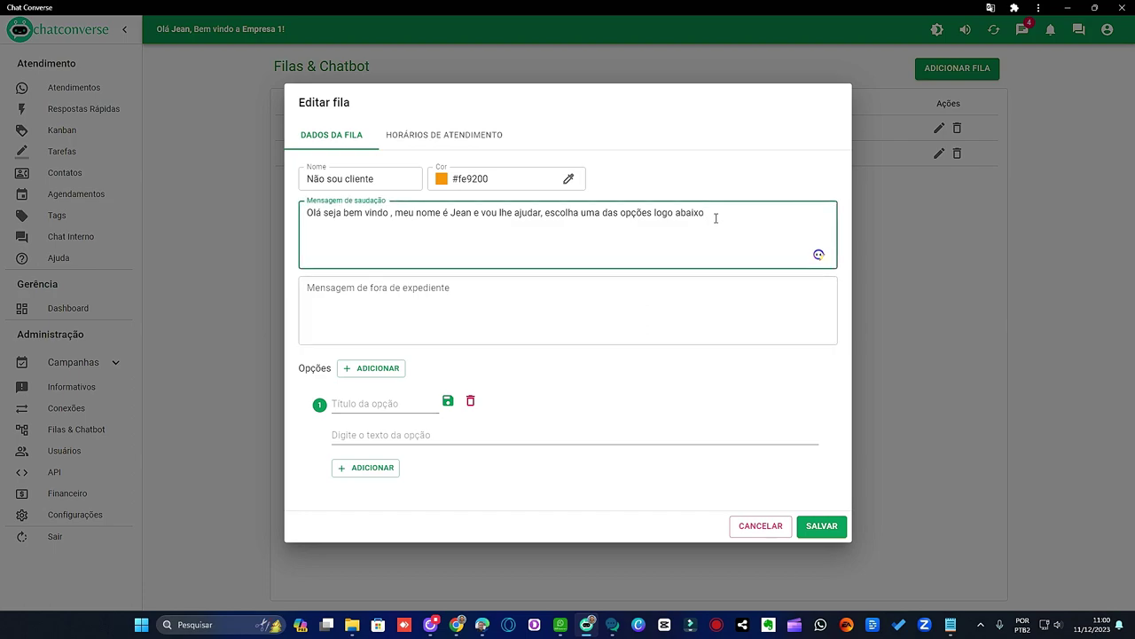
{"action": "left_click", "coordinate": [546, 212]}
{"action": "type", "text": "para qual"}
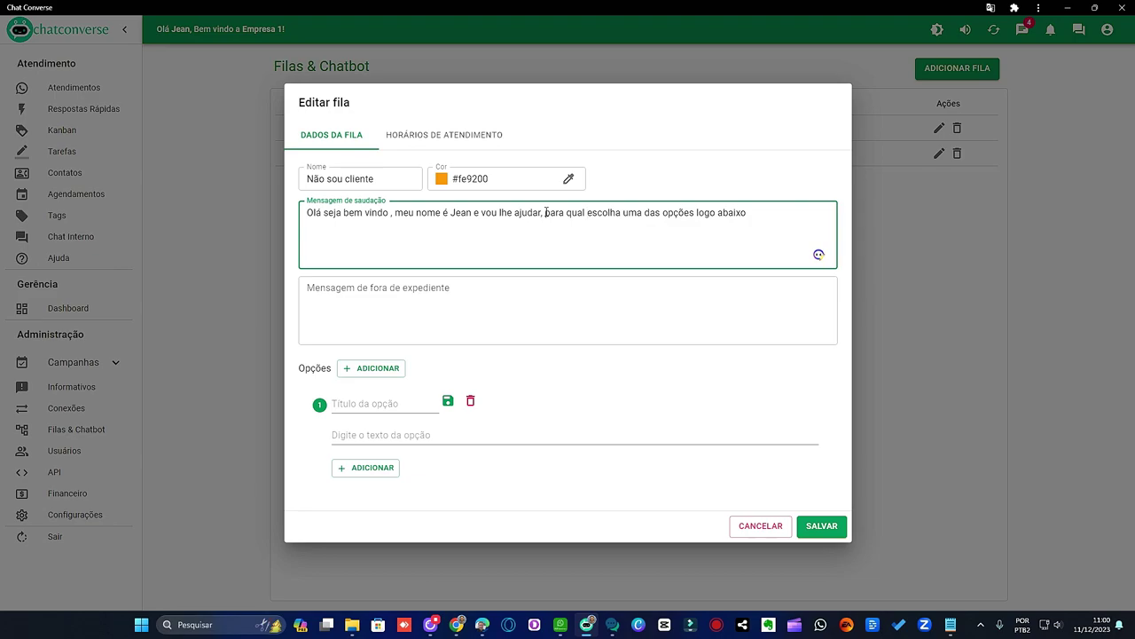
{"action": "type", "text": "assuntos"}
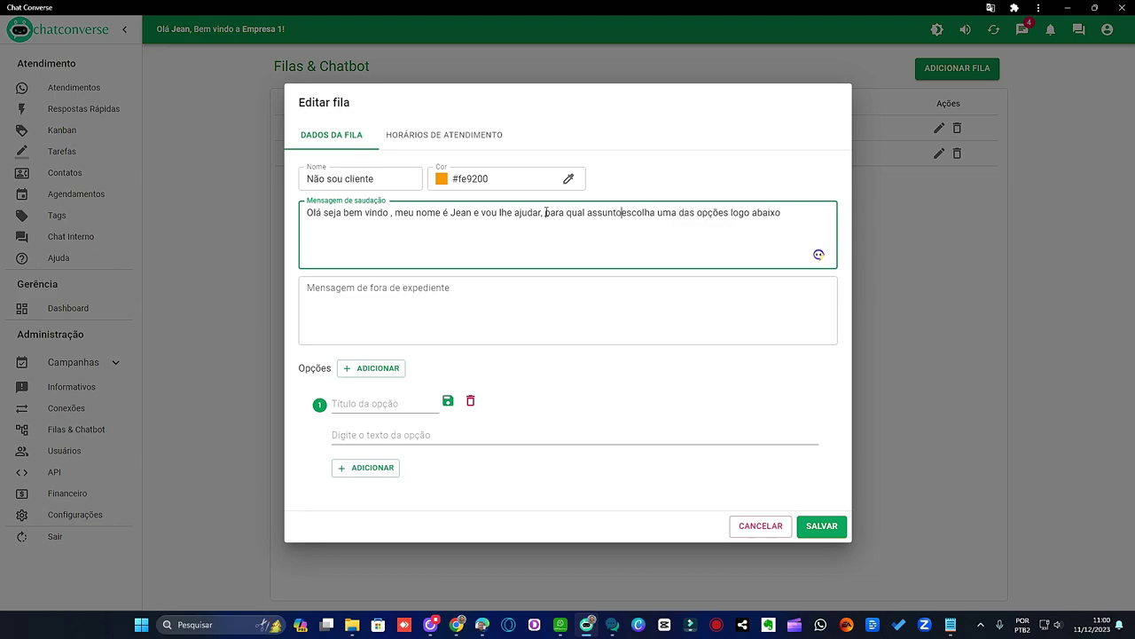
{"action": "key", "text": "Left"}
{"action": "key", "text": "BackSpace"}
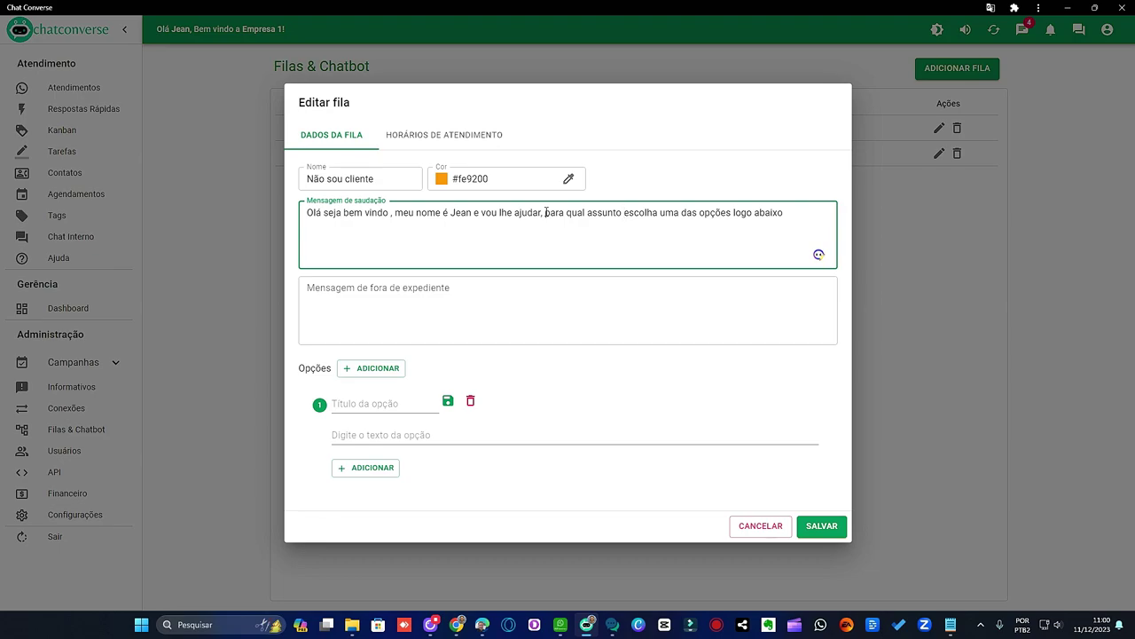
{"action": "type", "text": "você d"}
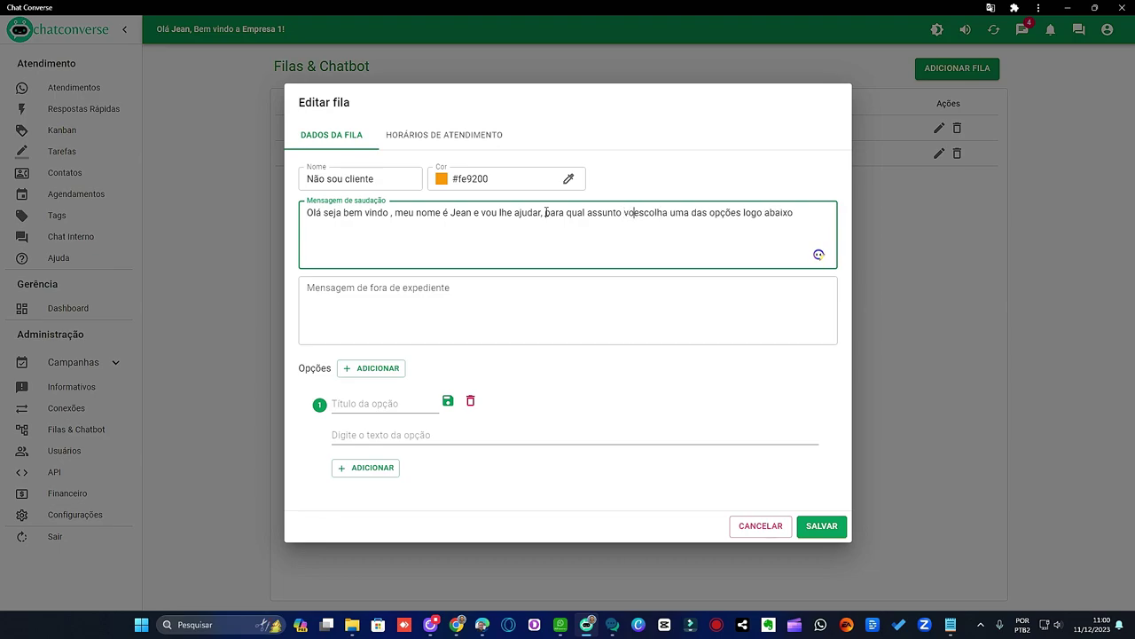
{"action": "type", "text": "eseja atendimento"}
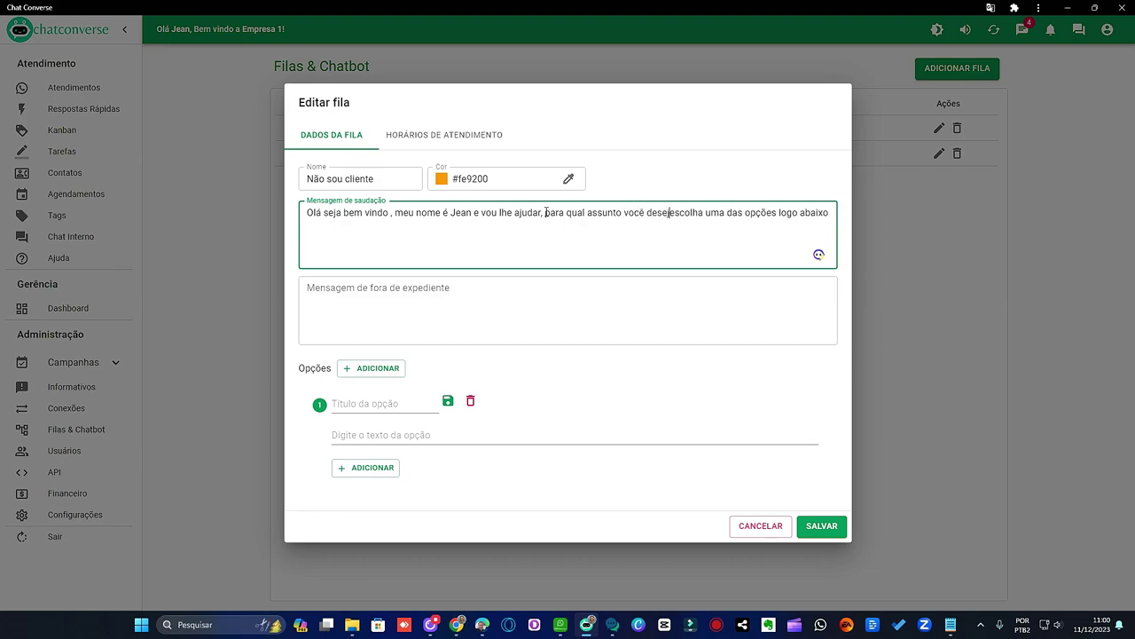
{"action": "type", "text": " escolha"}
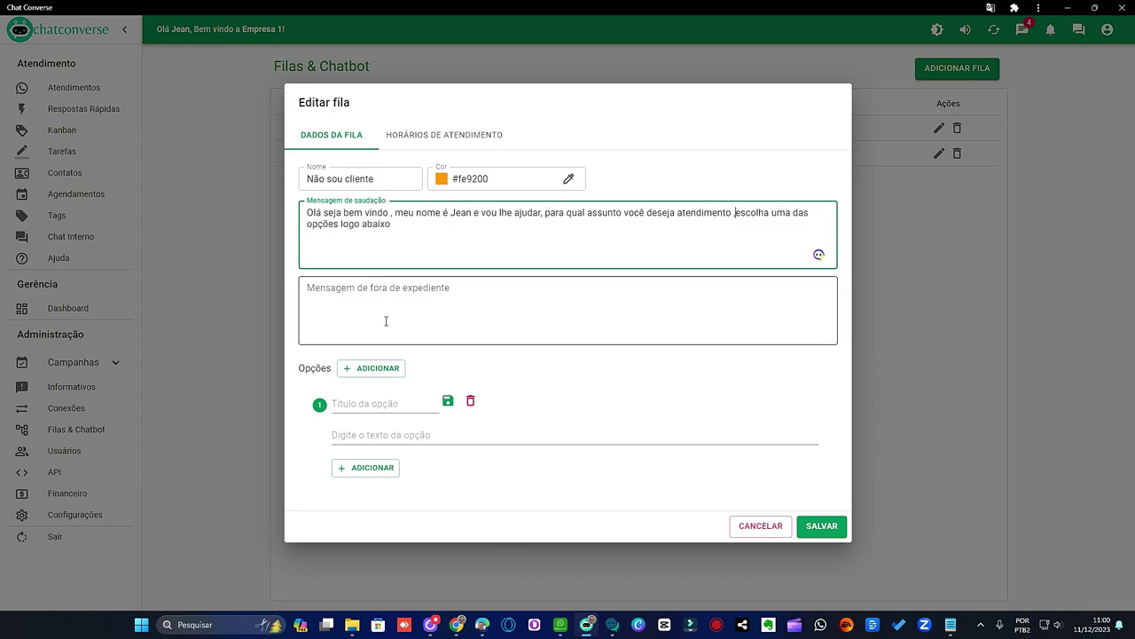
Title the "Não sou cliente" queue's first option "ZapMarketing" and add a sub-option under it.
{"action": "left_click", "coordinate": [382, 402]}
{"action": "type", "text": "clie"}
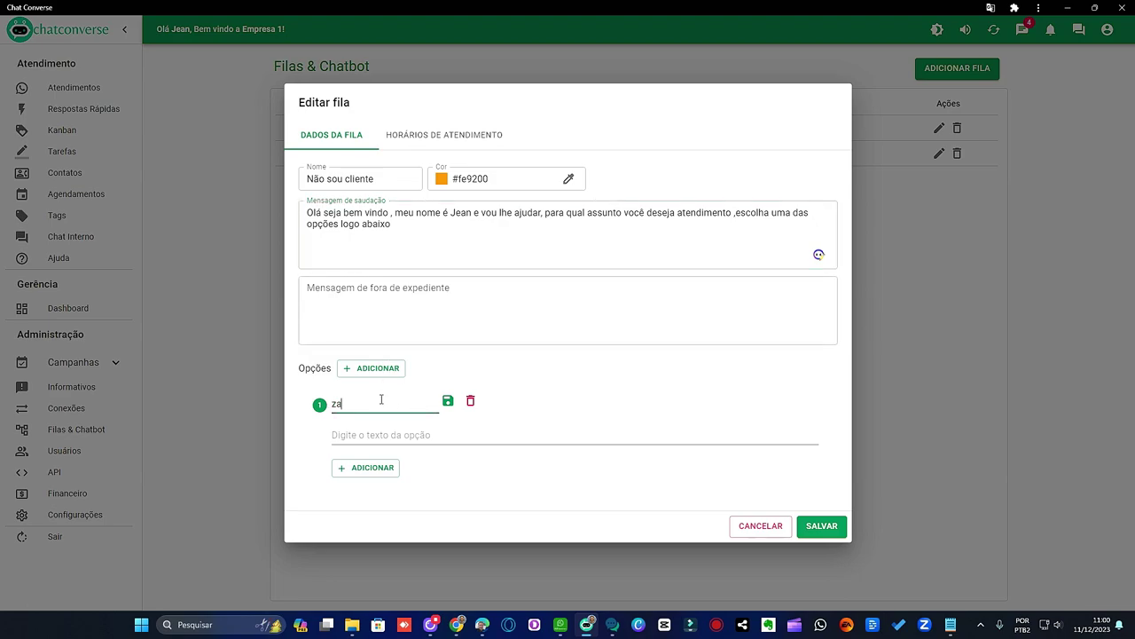
{"action": "key", "text": "BackSpace"}
{"action": "key", "text": "BackSpace"}
{"action": "key", "text": "BackSpace"}
{"action": "key", "text": "BackSpace"}
{"action": "type", "text": "ZapMarketing"}
{"action": "left_click", "coordinate": [429, 434]}
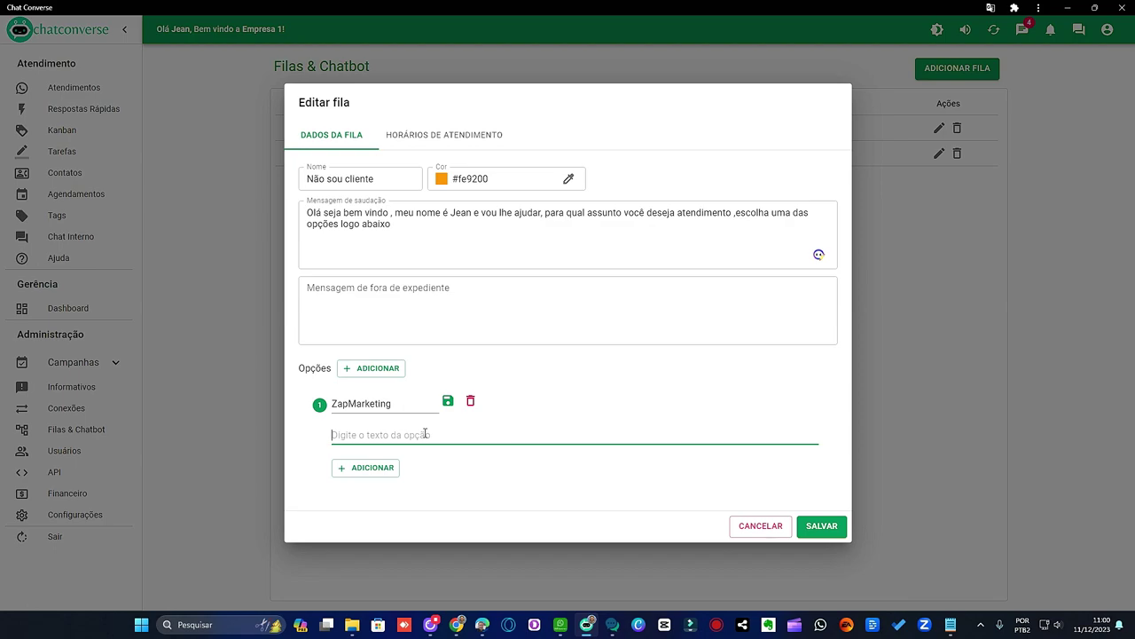
{"action": "left_click", "coordinate": [382, 469]}
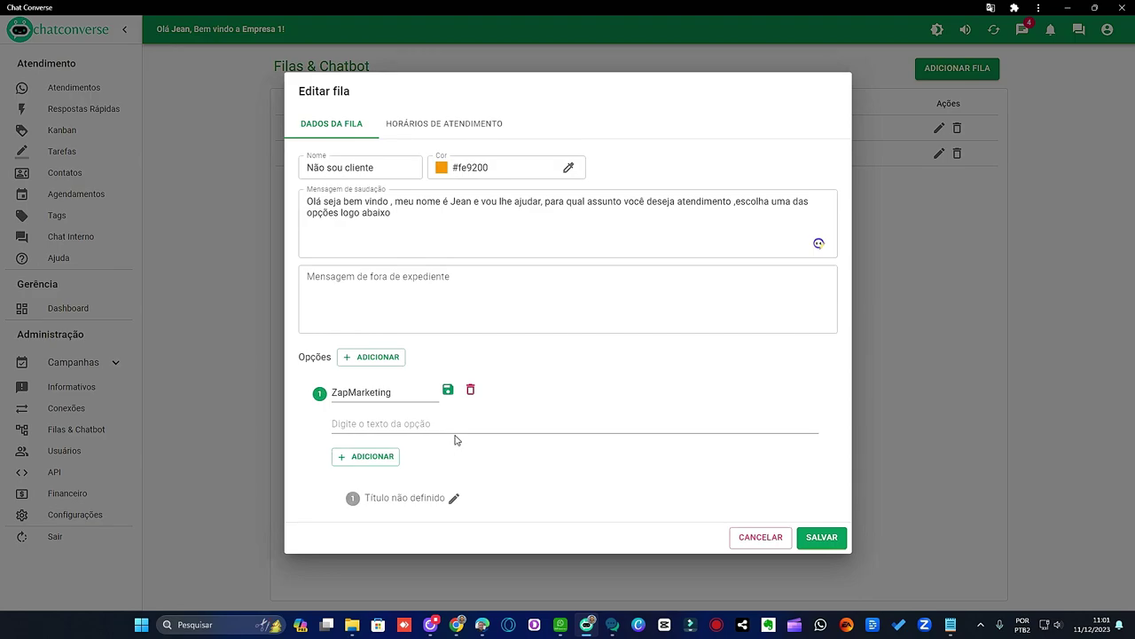
Start the ZapMarketing option's text with "Que bom que você deseja saber mais sobre o".
{"action": "left_click", "coordinate": [402, 426]}
{"action": "type", "text": "Sehd"}
{"action": "key", "text": "BackSpace"}
{"action": "key", "text": "BackSpace"}
{"action": "key", "text": "BackSpace"}
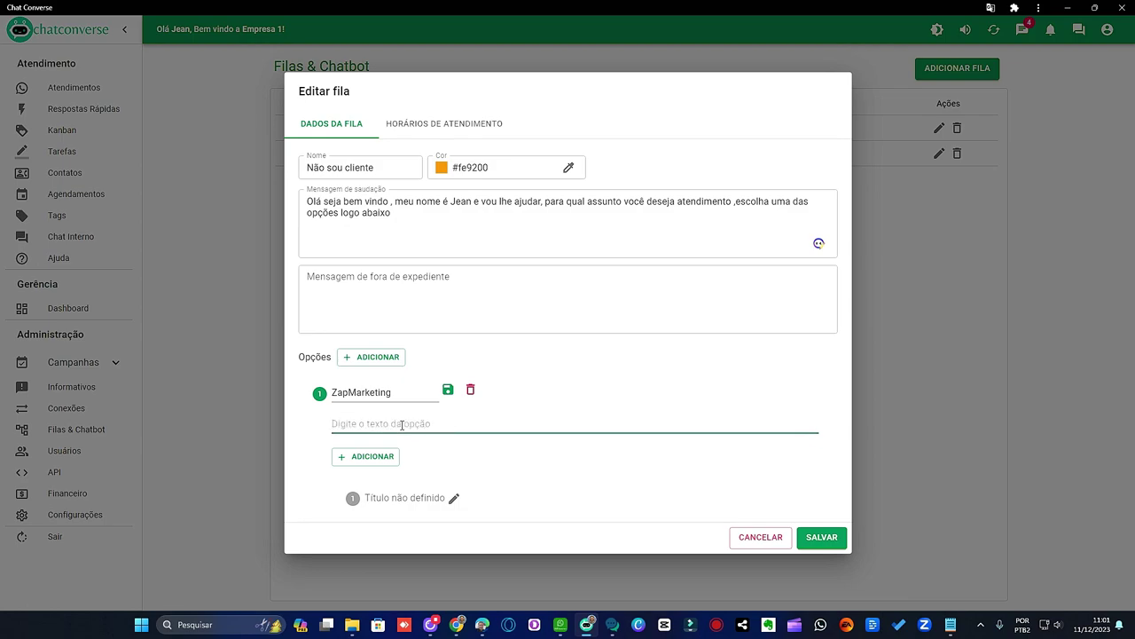
{"action": "type", "text": "Que"}
{"action": "type", "text": " bom que bo"}
{"action": "type", "text": "ce"}
{"action": "key", "text": "BackSpace"}
{"action": "key", "text": "BackSpace"}
{"action": "key", "text": "BackSpace"}
{"action": "key", "text": "BackSpace"}
{"action": "type", "text": "você saber"}
{"action": "key", "text": "BackSpace"}
{"action": "key", "text": "BackSpace"}
{"action": "key", "text": "BackSpace"}
{"action": "key", "text": "BackSpace"}
{"action": "key", "text": "BackSpace"}
{"action": "key", "text": "BackSpace"}
{"action": "type", "text": "deseja saber mais sobre o"}
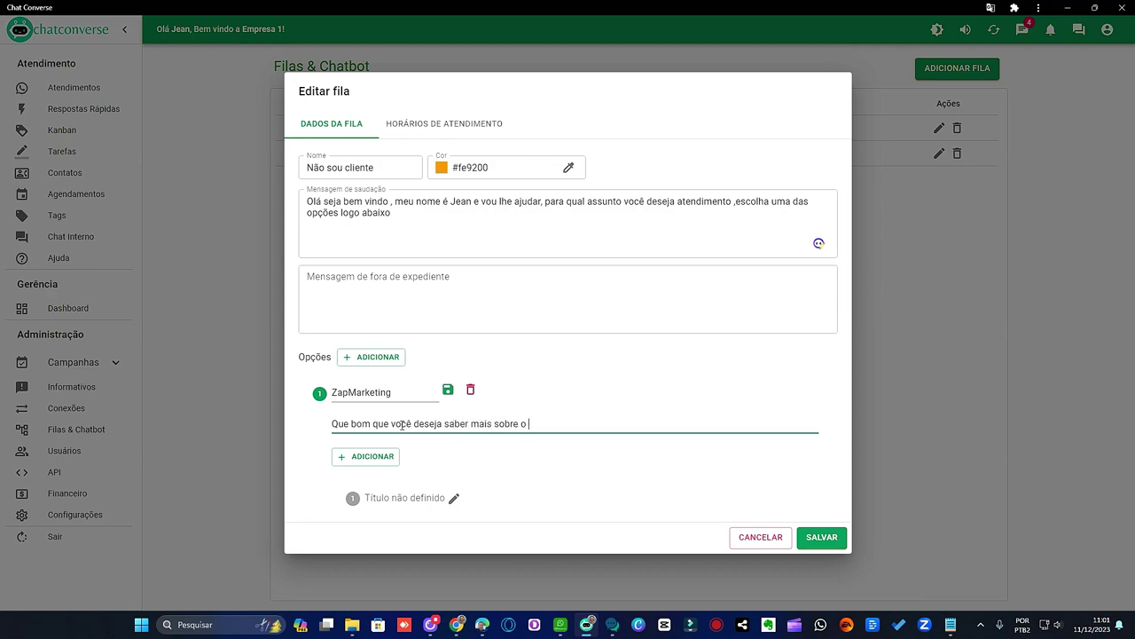
Replace "deseja saber mais sobre o" in the option's text with "tem interesse no zapmarketing".
{"action": "key", "text": "BackSpace"}
{"action": "key", "text": "BackSpace"}
{"action": "key", "text": "BackSpace"}
{"action": "key", "text": "BackSpace"}
{"action": "key", "text": "BackSpace"}
{"action": "key", "text": "BackSpace"}
{"action": "key", "text": "BackSpace"}
{"action": "key", "text": "BackSpace"}
{"action": "key", "text": "BackSpace"}
{"action": "key", "text": "BackSpace"}
{"action": "key", "text": "BackSpace"}
{"action": "key", "text": "BackSpace"}
{"action": "key", "text": "BackSpace"}
{"action": "key", "text": "BackSpace"}
{"action": "key", "text": "BackSpace"}
{"action": "key", "text": "BackSpace"}
{"action": "key", "text": "BackSpace"}
{"action": "key", "text": "BackSpace"}
{"action": "key", "text": "BackSpace"}
{"action": "key", "text": "BackSpace"}
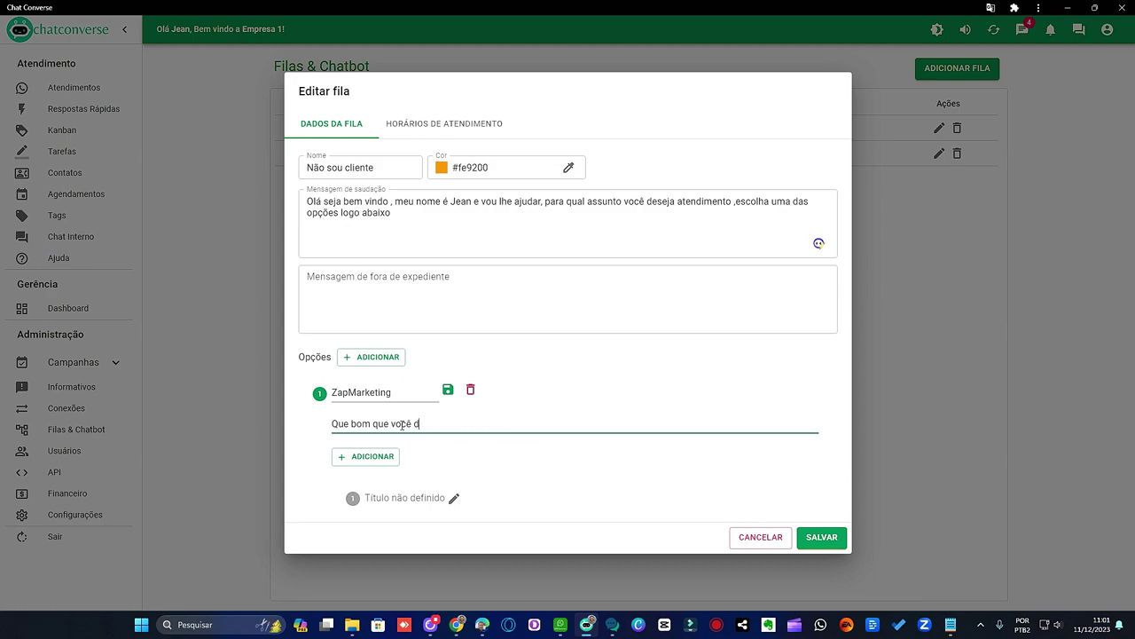
{"action": "key", "text": "BackSpace"}
{"action": "type", "text": "tem interesse no zapmarketing "}
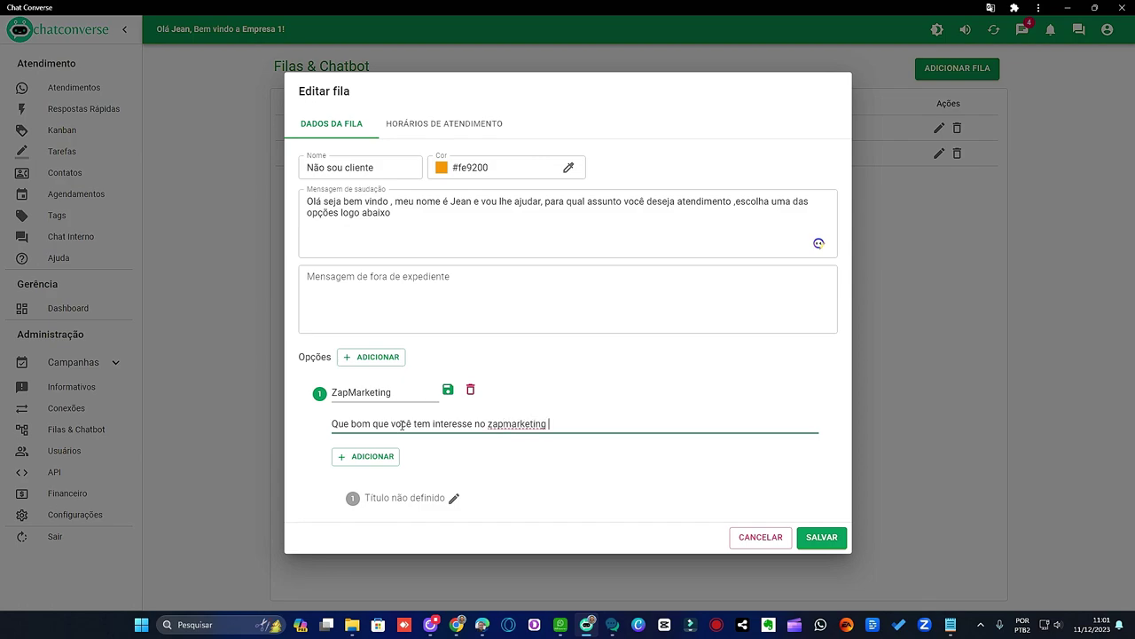
Continue the option's text with ", logo abaixo vou te deixar algumas opções para tirar suas dúvidas.".
{"action": "type", "text": ", logo abiaixoo"}
{"action": "key", "text": "BackSpace"}
{"action": "key", "text": "BackSpace"}
{"action": "type", "text": "o vou te deixar algum"}
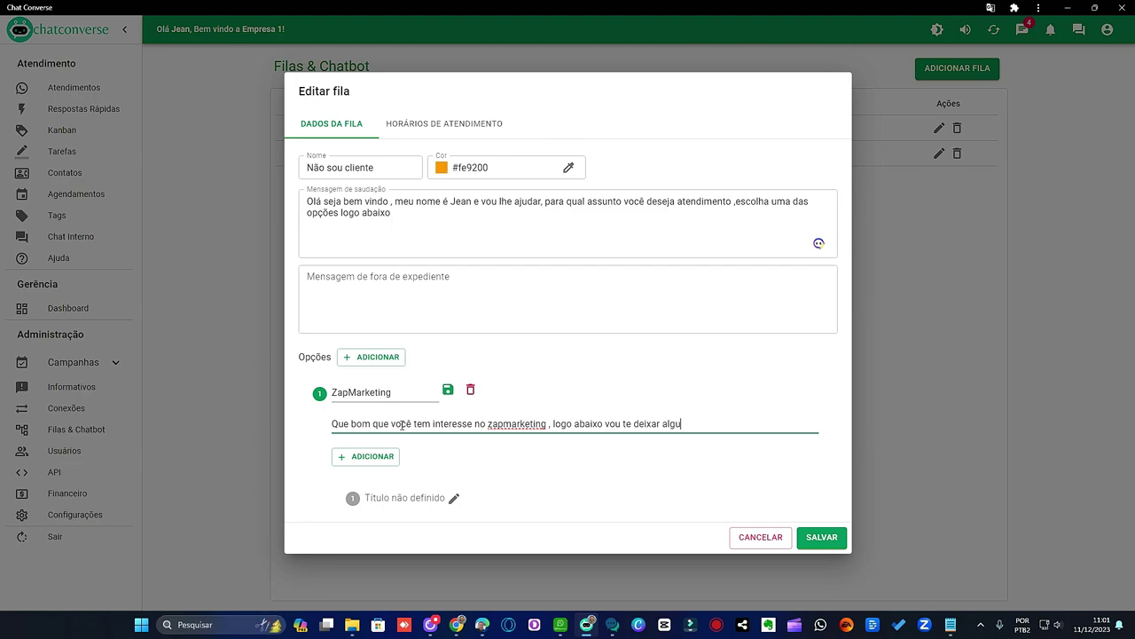
{"action": "key", "text": "BackSpace"}
{"action": "key", "text": "BackSpace"}
{"action": "key", "text": "BackSpace"}
{"action": "type", "text": "gumas opções para tirar suas dúvidas."}
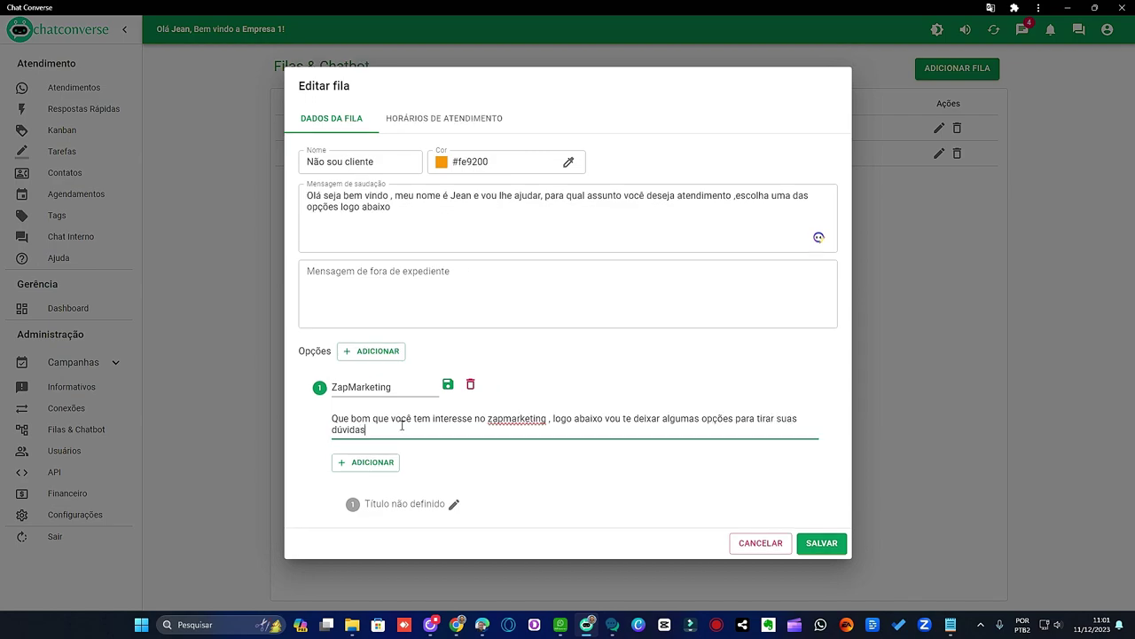
Correct the capitalization of the product name in the option's text to "ZapMarketing".
{"action": "left_click", "coordinate": [490, 420]}
{"action": "key", "text": "BackSpace"}
{"action": "type", "text": "Z"}
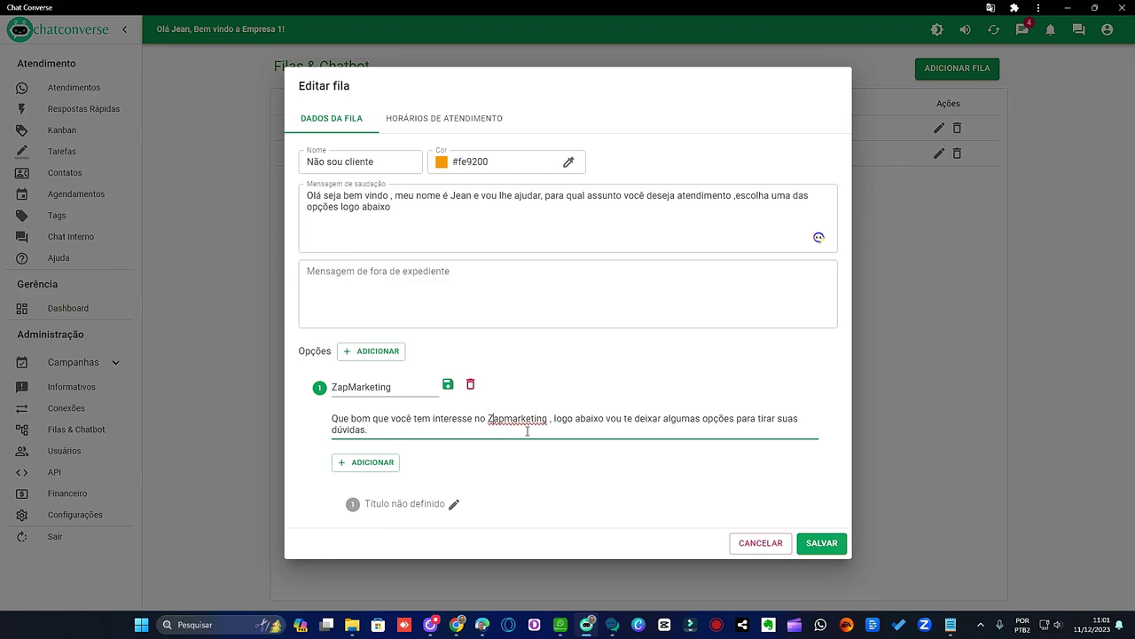
{"action": "left_click", "coordinate": [514, 421]}
{"action": "key", "text": "BackSpace"}
{"action": "type", "text": "M"}
Add another sub-option under ZapMarketing and title the first sub-option "Como Funciona o ZapMarketing?".
{"action": "left_click", "coordinate": [376, 463]}
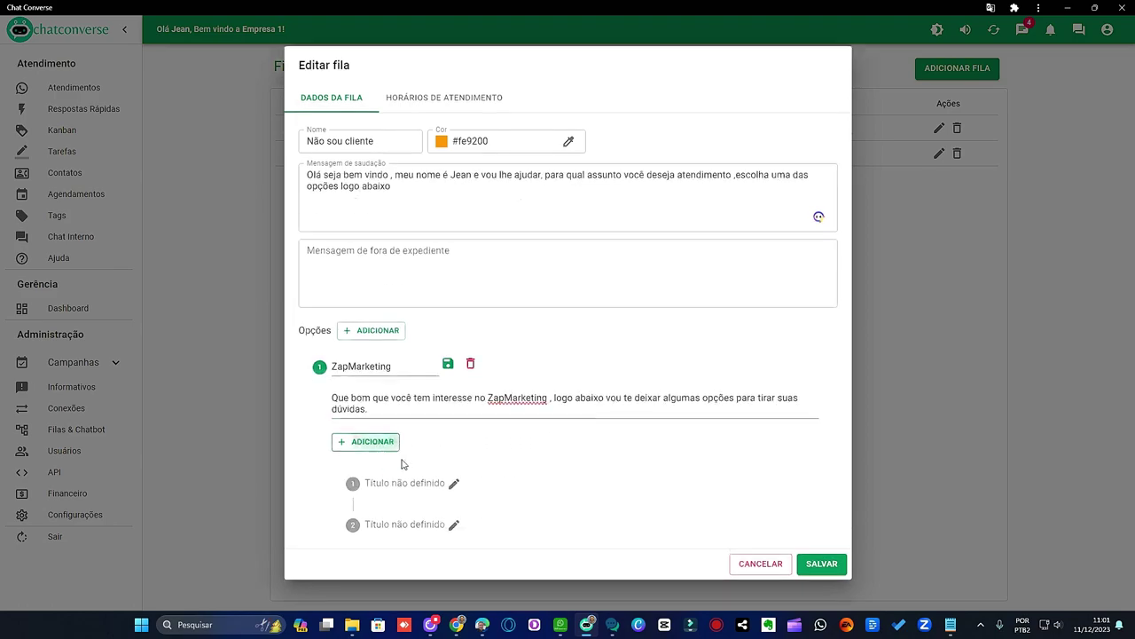
{"action": "left_click", "coordinate": [454, 483]}
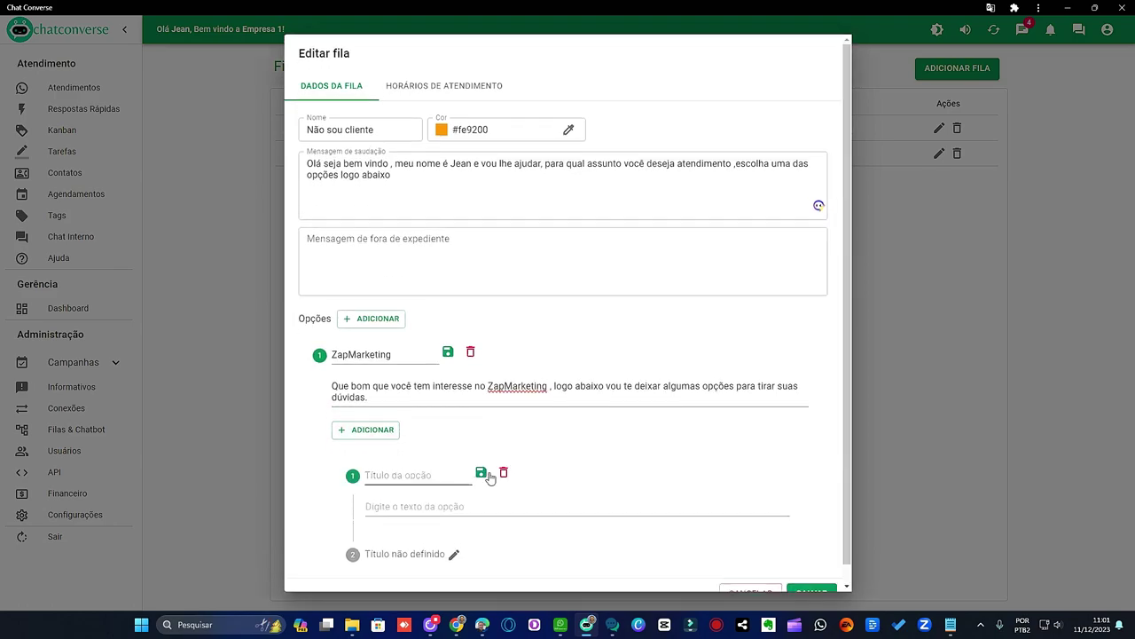
{"action": "left_click", "coordinate": [417, 448]}
{"action": "type", "text": "Como Funiona"}
{"action": "key", "text": "BackSpace"}
{"action": "key", "text": "BackSpace"}
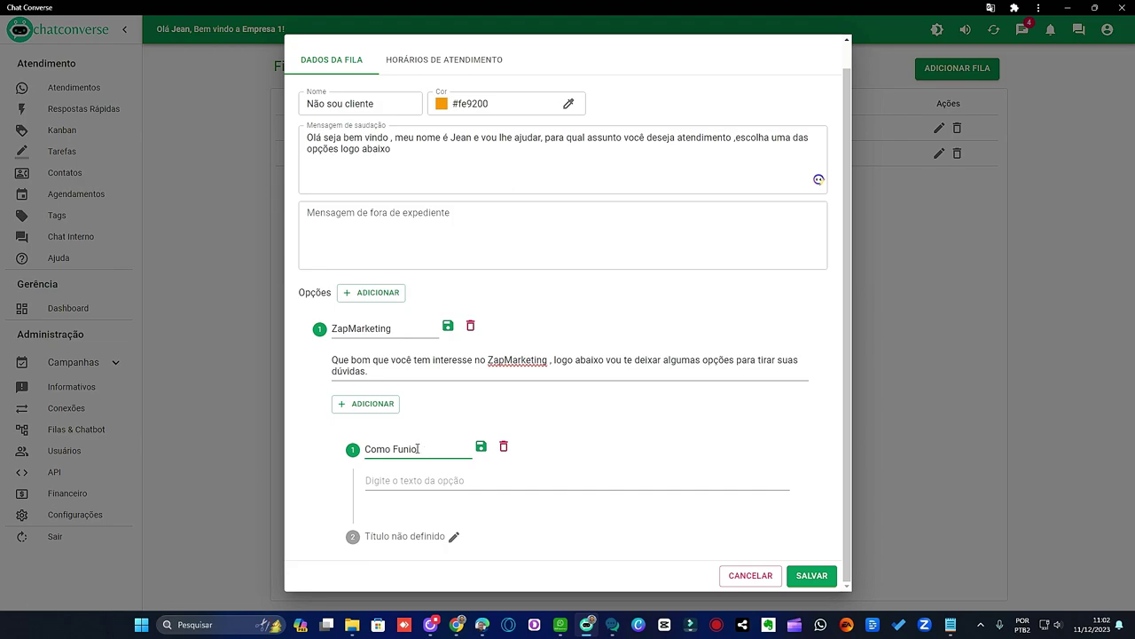
{"action": "type", "text": "onam"}
{"action": "key", "text": "BackSpace"}
{"action": "key", "text": "BackSpace"}
{"action": "key", "text": "BackSpace"}
{"action": "type", "text": "ciona o ZapM"}
{"action": "key", "text": "BackSpace"}
{"action": "key", "text": "BackSpace"}
{"action": "key", "text": "BackSpace"}
{"action": "key", "text": "BackSpace"}
{"action": "type", "text": "Zap"}
{"action": "key", "text": "BackSpace"}
{"action": "key", "text": "BackSpace"}
{"action": "key", "text": "BackSpace"}
{"action": "type", "text": "Zpa"}
{"action": "key", "text": "BackSpace"}
{"action": "key", "text": "BackSpace"}
{"action": "type", "text": "apMarketing?"}
Switch to Notepad and copy the ZapMarketing description, from "O ZapMarketing é uma que ferramenta que faz:" through the presentation video link.
{"action": "left_click", "coordinate": [417, 481]}
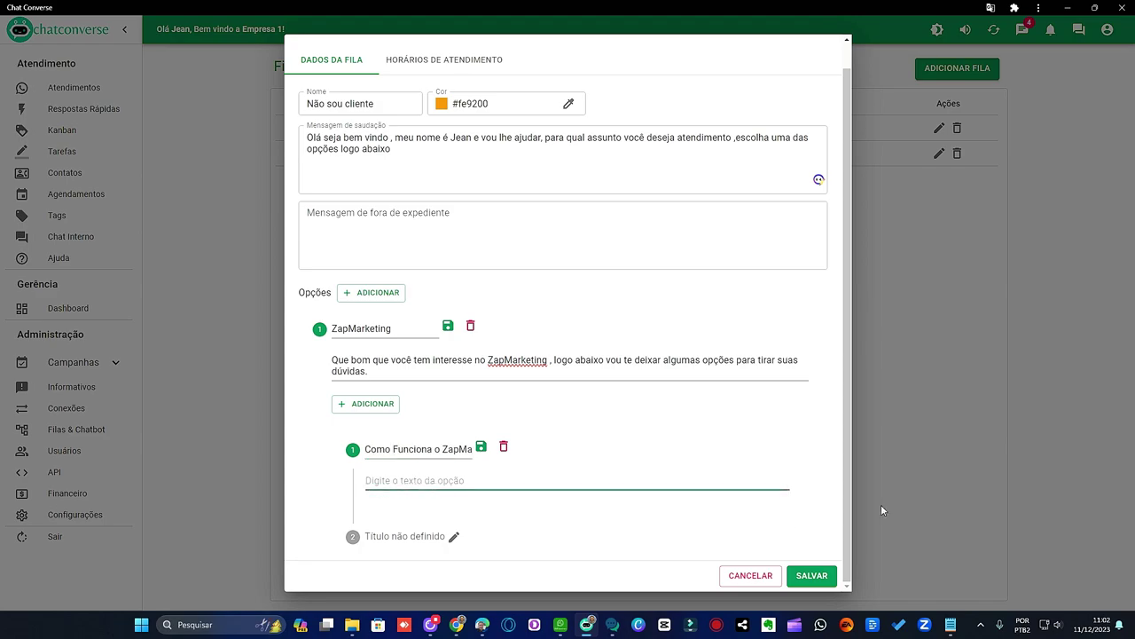
{"action": "left_click", "coordinate": [949, 628]}
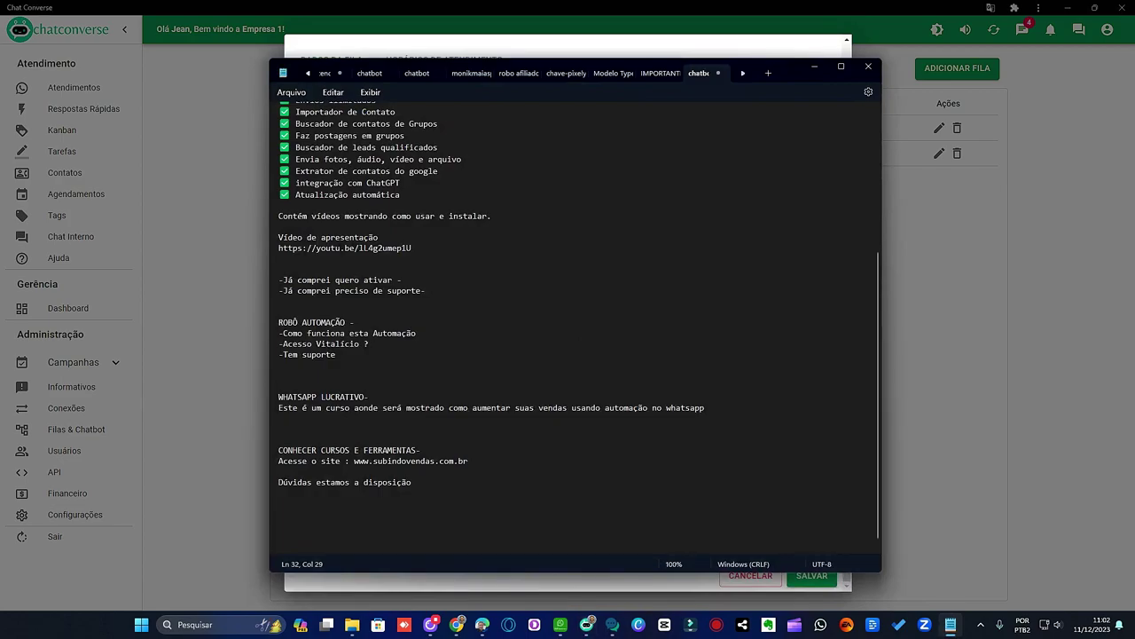
{"action": "scroll", "coordinate": [577, 319], "scroll_direction": "up", "scroll_amount": 4}
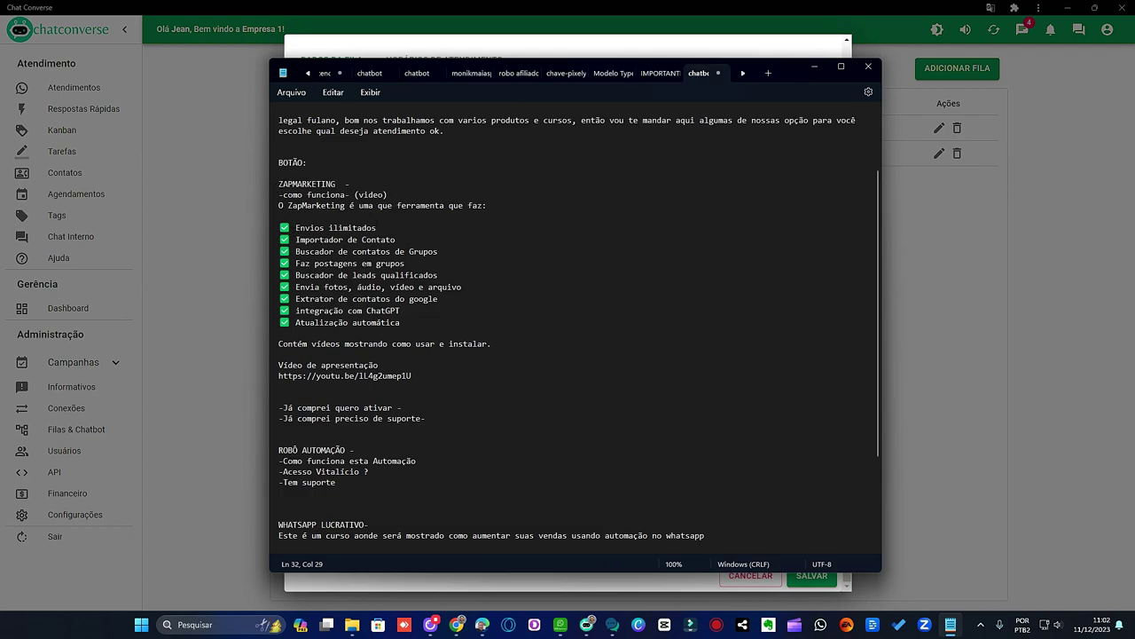
{"action": "left_click_drag", "start_coordinate": [278, 204], "coordinate": [501, 371]}
{"action": "key", "text": "ctrl+c"}
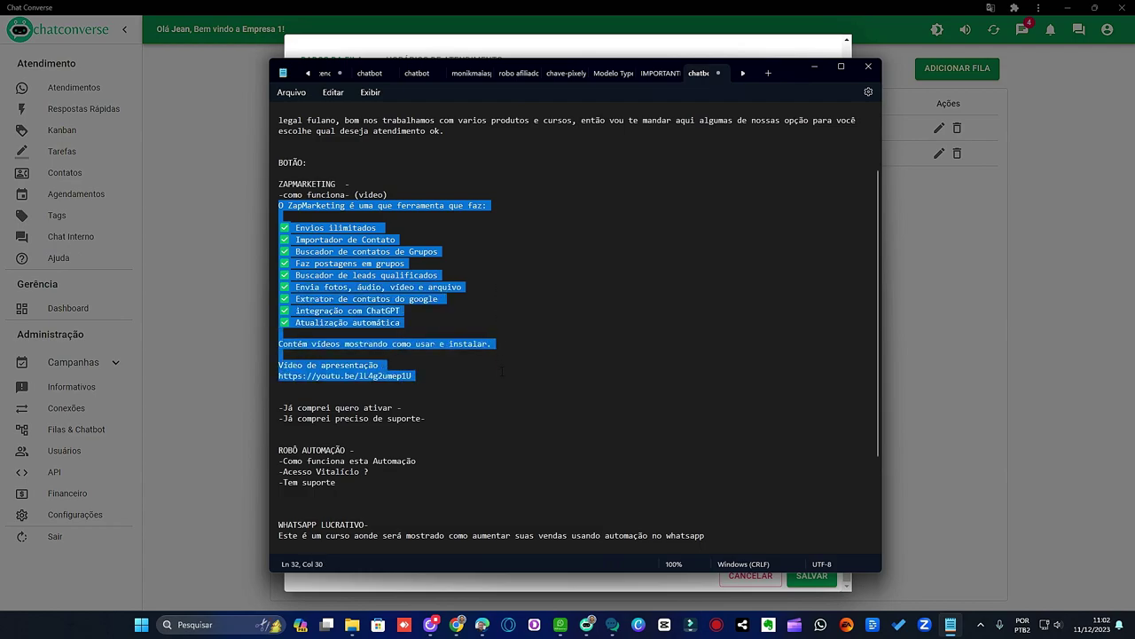
Return to Chat Converse and paste the copied description as the text of the "Como Funciona o ZapMarketing?" sub-option.
{"action": "left_click", "coordinate": [813, 69]}
{"action": "left_click", "coordinate": [449, 477]}
{"action": "key", "text": "ctrl+v"}
{"action": "scroll", "coordinate": [589, 426], "scroll_direction": "down", "scroll_amount": 2}
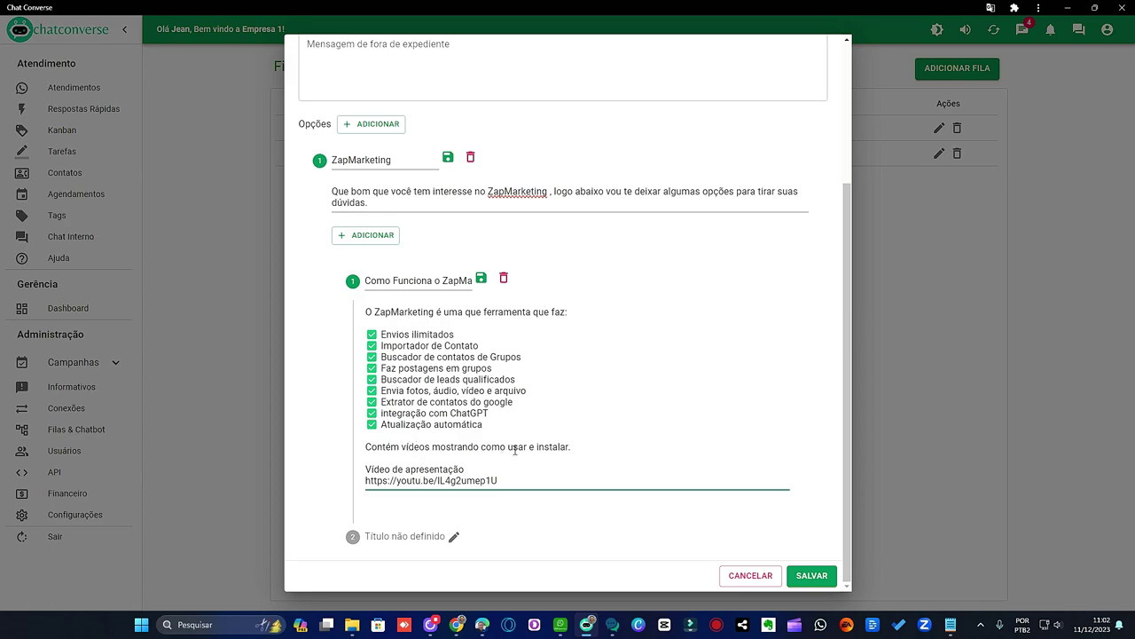
Change the line above the video link in the sub-option's text to "Veja vídeo de apresentação".
{"action": "left_click", "coordinate": [366, 470]}
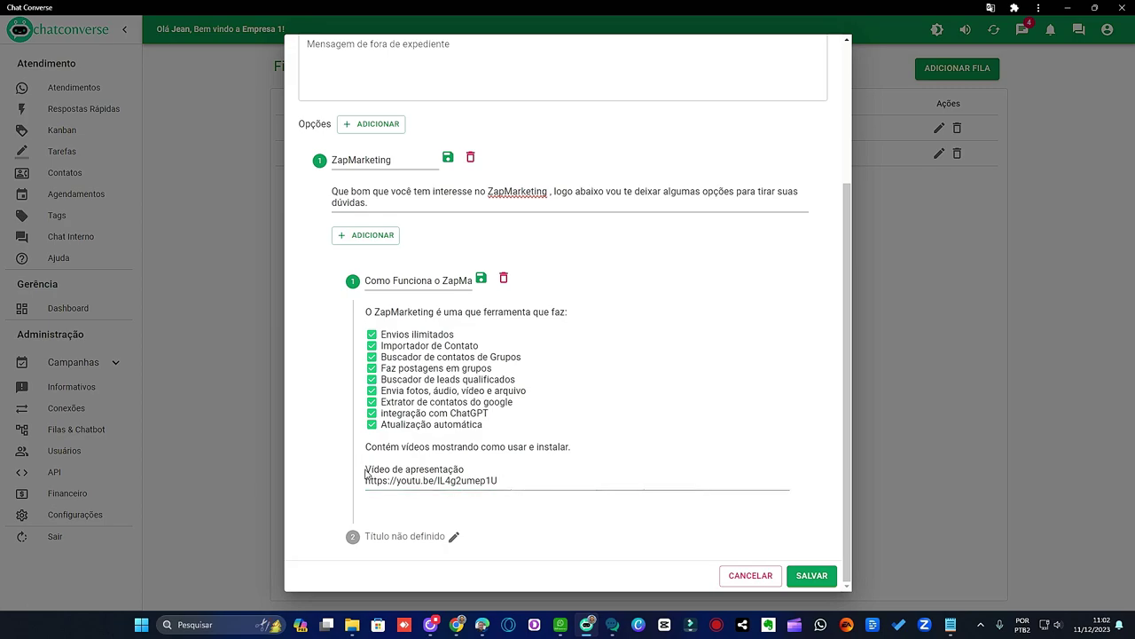
{"action": "type", "text": "Veja"}
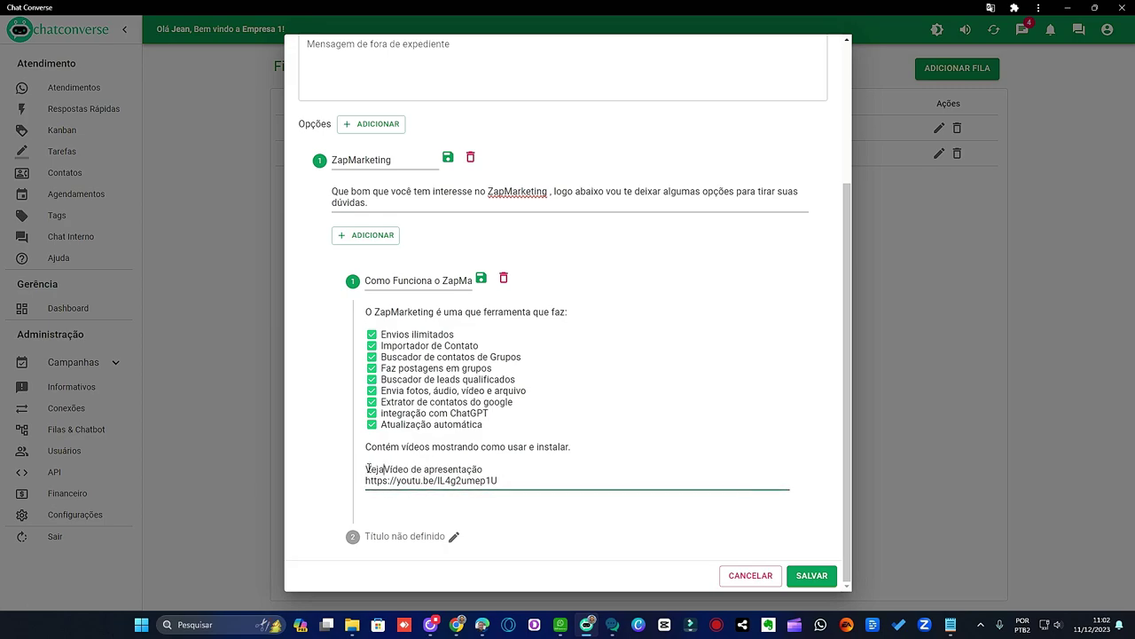
{"action": "key", "text": "Delete"}
{"action": "type", "text": "v"}
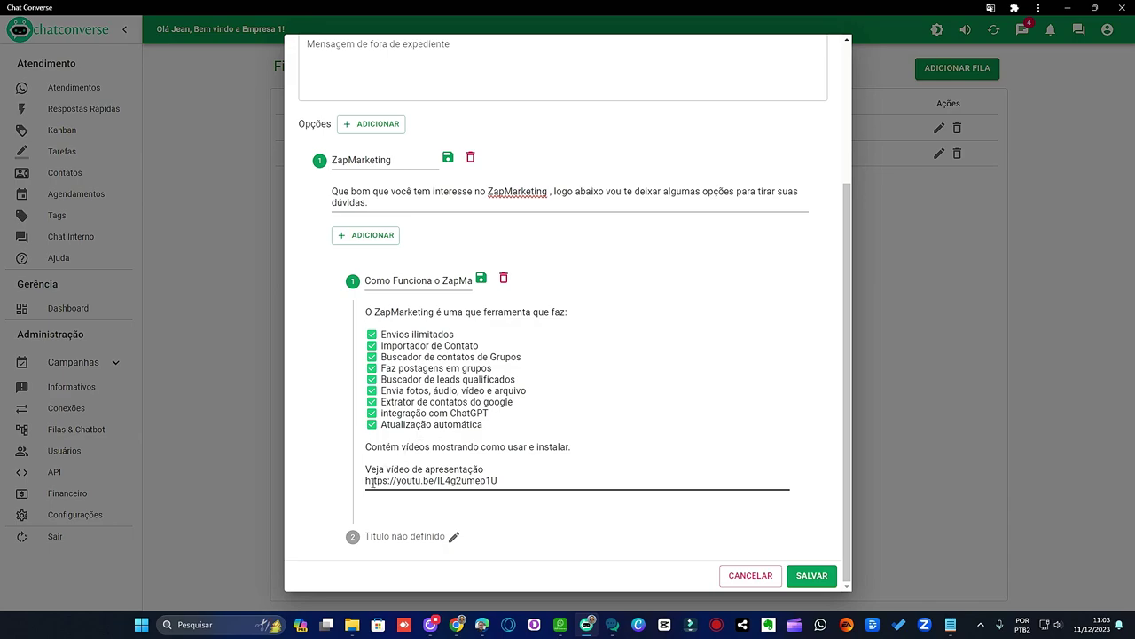
Insert a 👉 emoji before the YouTube link and save the "Como Funciona o ZapMarketing?" sub-option.
{"action": "left_click", "coordinate": [367, 479]}
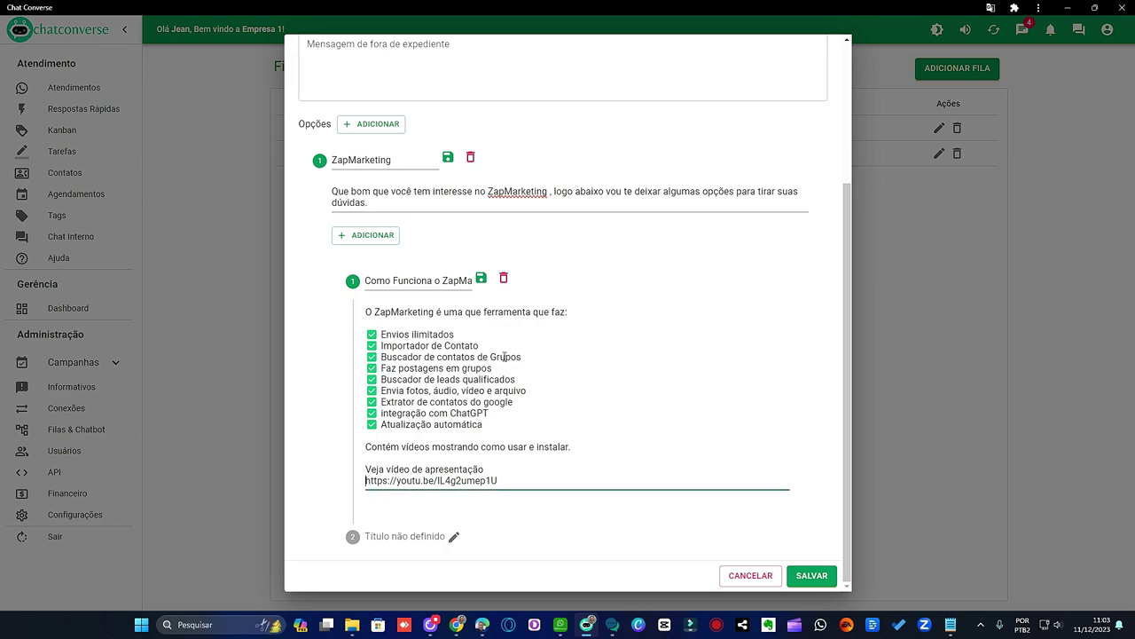
{"action": "mouse_move", "coordinate": [456, 623]}
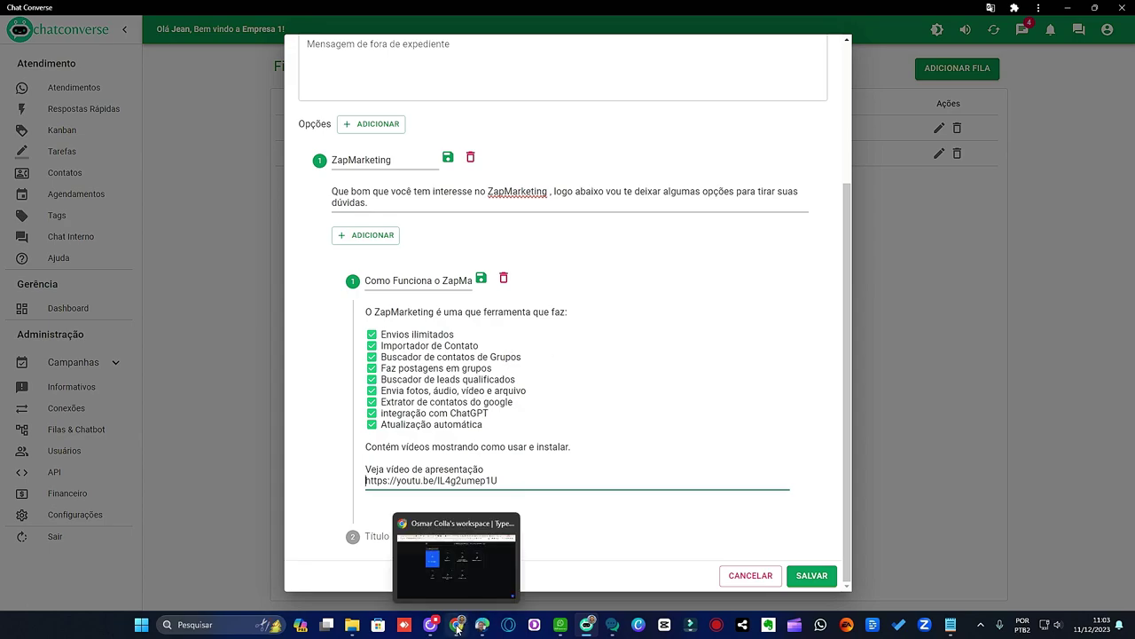
{"action": "left_click", "coordinate": [457, 624]}
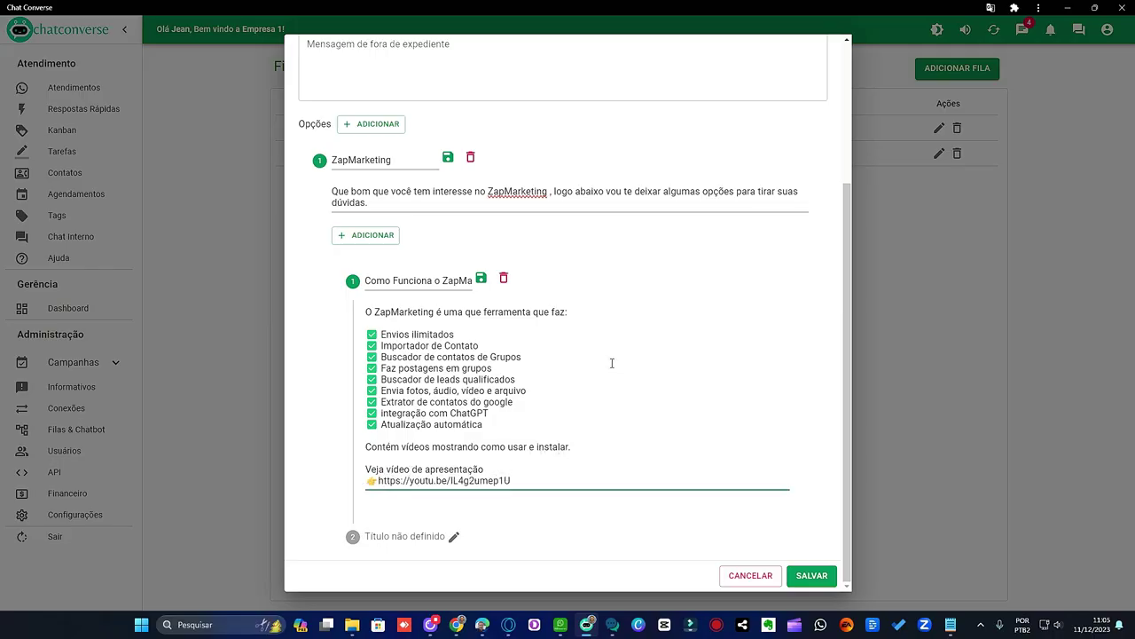
{"action": "left_click", "coordinate": [489, 285]}
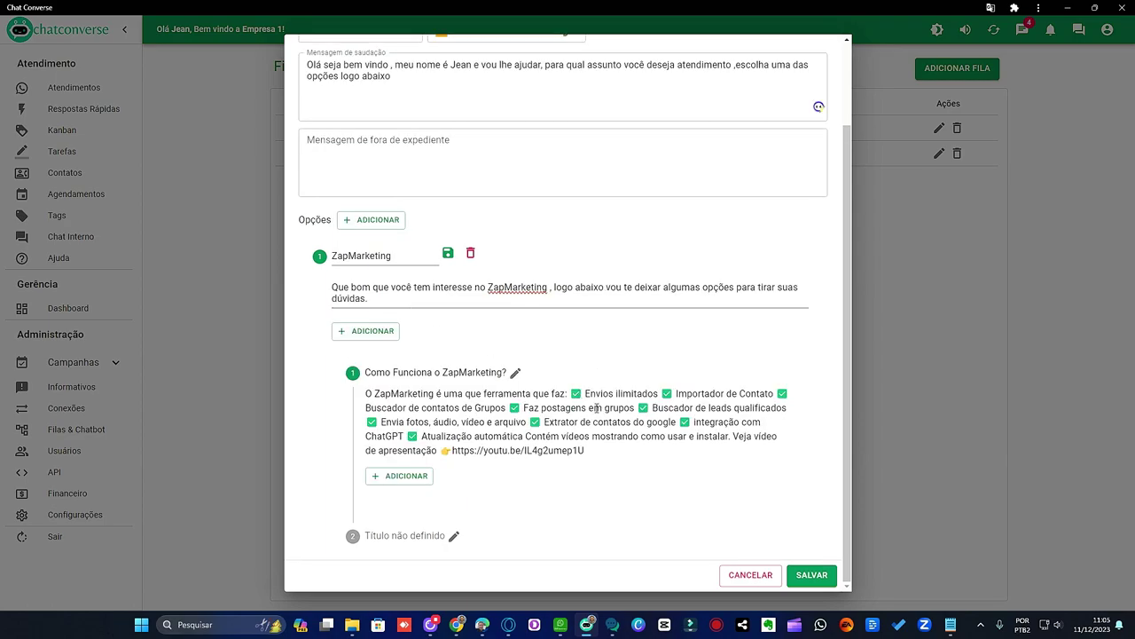
Add a nested option under "Como Funciona o ZapMarketing?" and title it "Funciona em Celular?".
{"action": "left_click", "coordinate": [407, 479]}
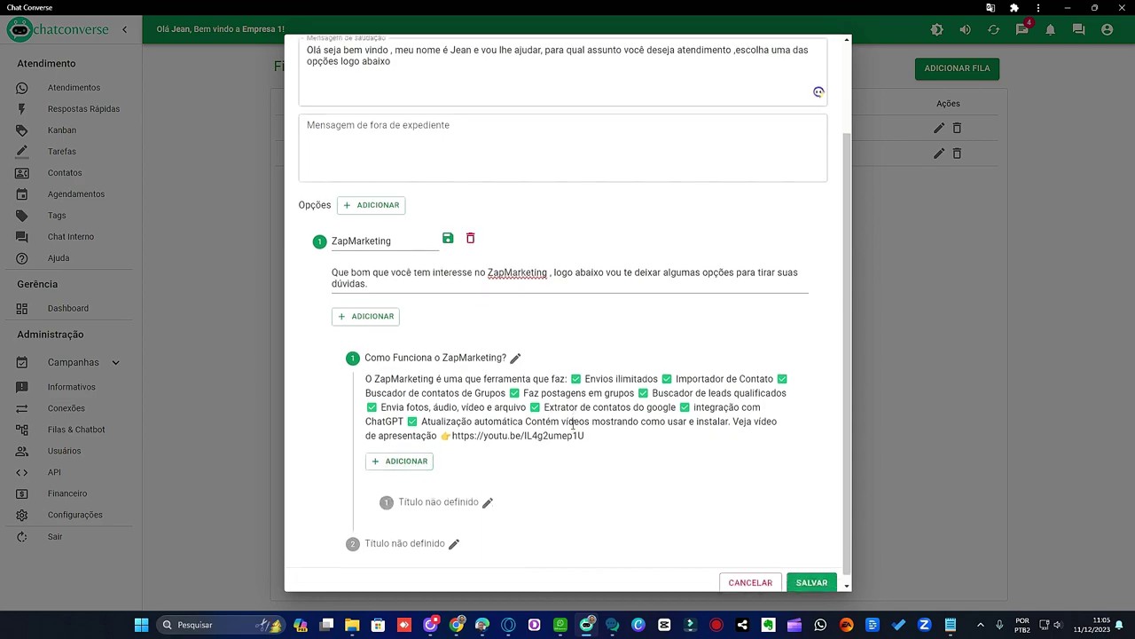
{"action": "left_click", "coordinate": [486, 495]}
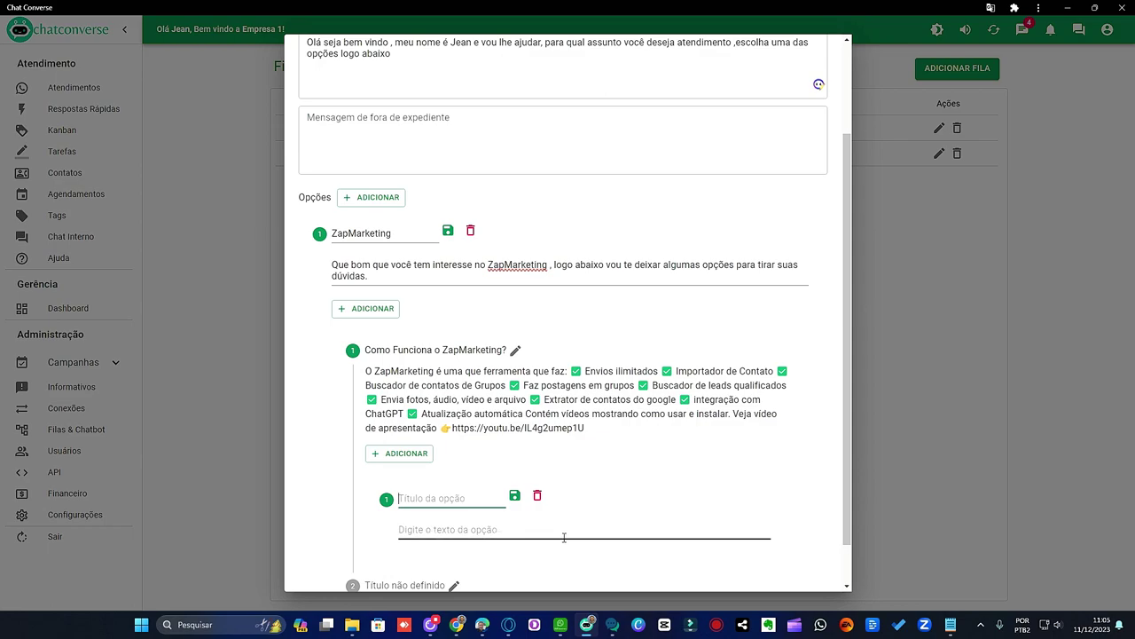
{"action": "type", "text": "Funciona em Celular?"}
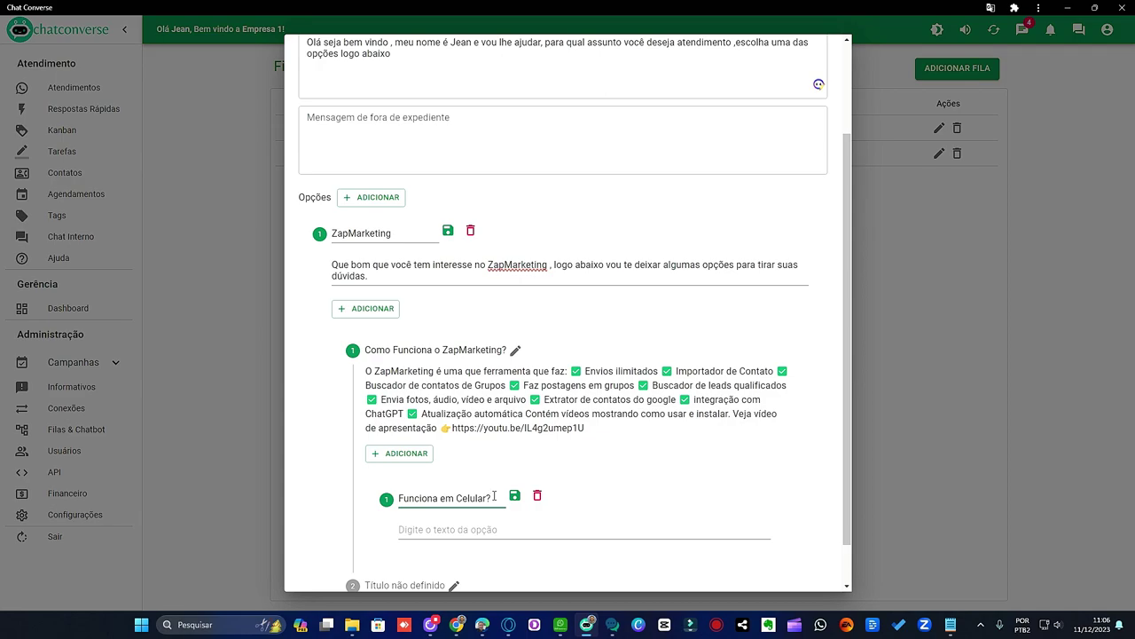
Replace the nested option's title with "Quero Comprar".
{"action": "left_click_drag", "start_coordinate": [494, 497], "coordinate": [396, 500]}
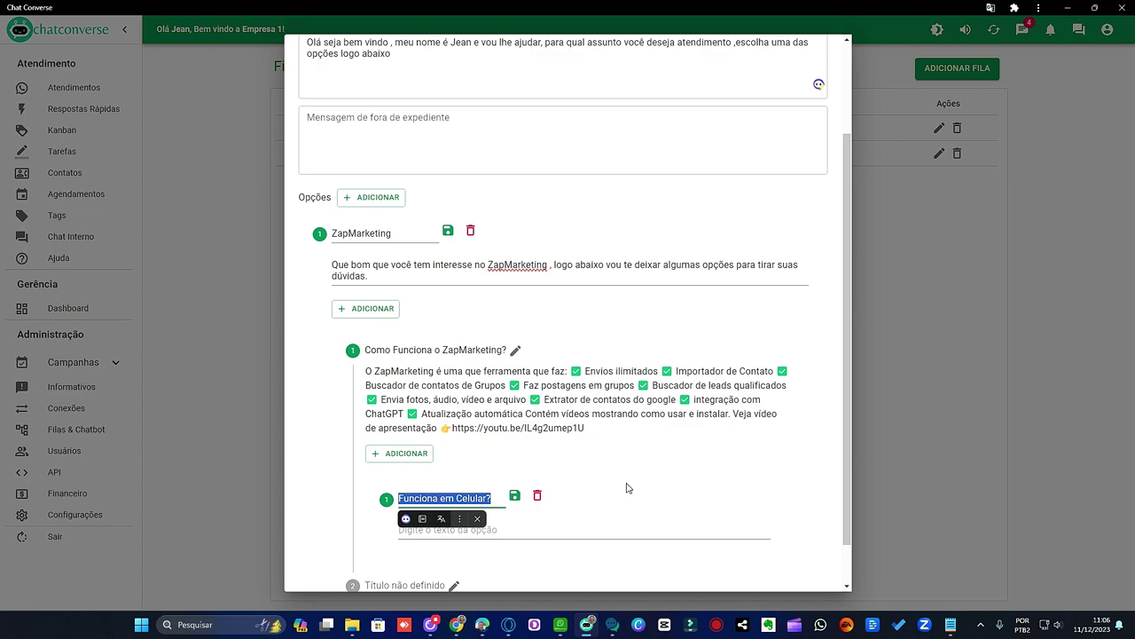
{"action": "type", "text": "Quero "}
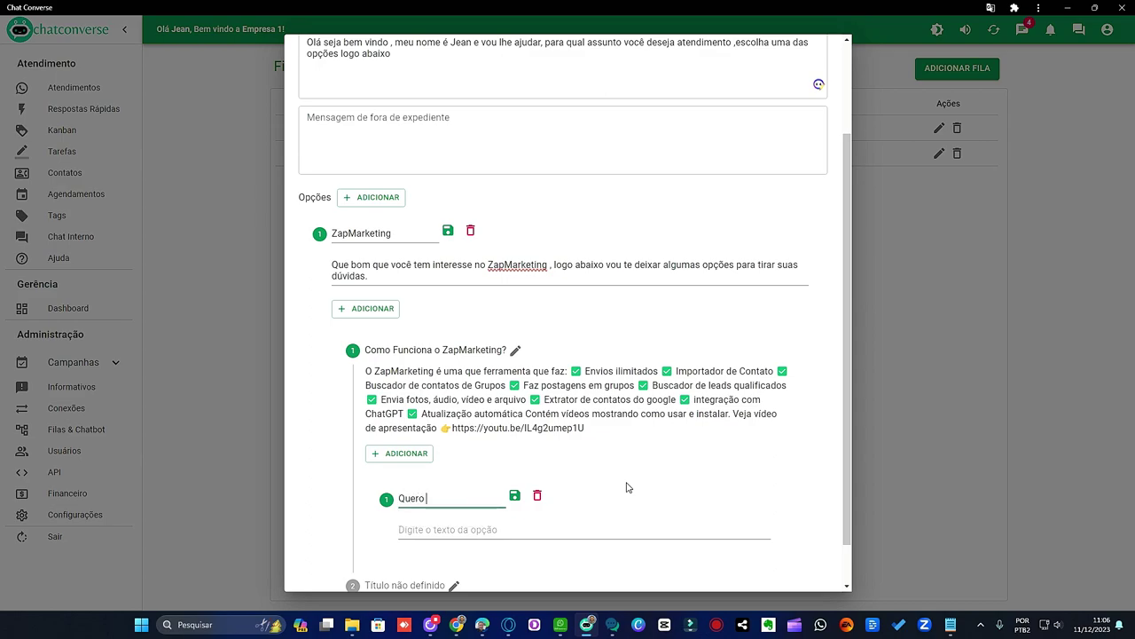
{"action": "type", "text": "Comprar"}
Start the "Quero Comprar" option's text with "Que bom que deseja adquirir a ferramenta , está e uma".
{"action": "left_click", "coordinate": [517, 529]}
{"action": "type", "text": "Que bom que deseja a"}
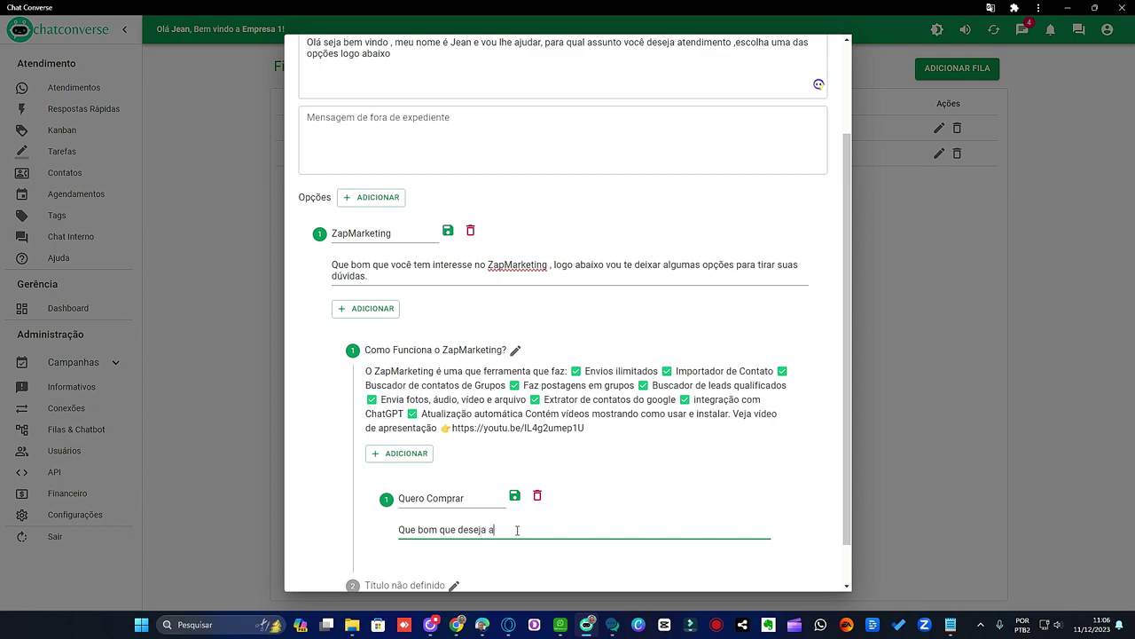
{"action": "type", "text": "dquirir a ferramenta , esta"}
{"action": "key", "text": "BackSpace"}
{"action": "key", "text": "BackSpace"}
{"action": "type", "text": "á"}
{"action": "key", "text": "BackSpace"}
{"action": "key", "text": "BackSpace"}
{"action": "type", "text": "á e uma e"}
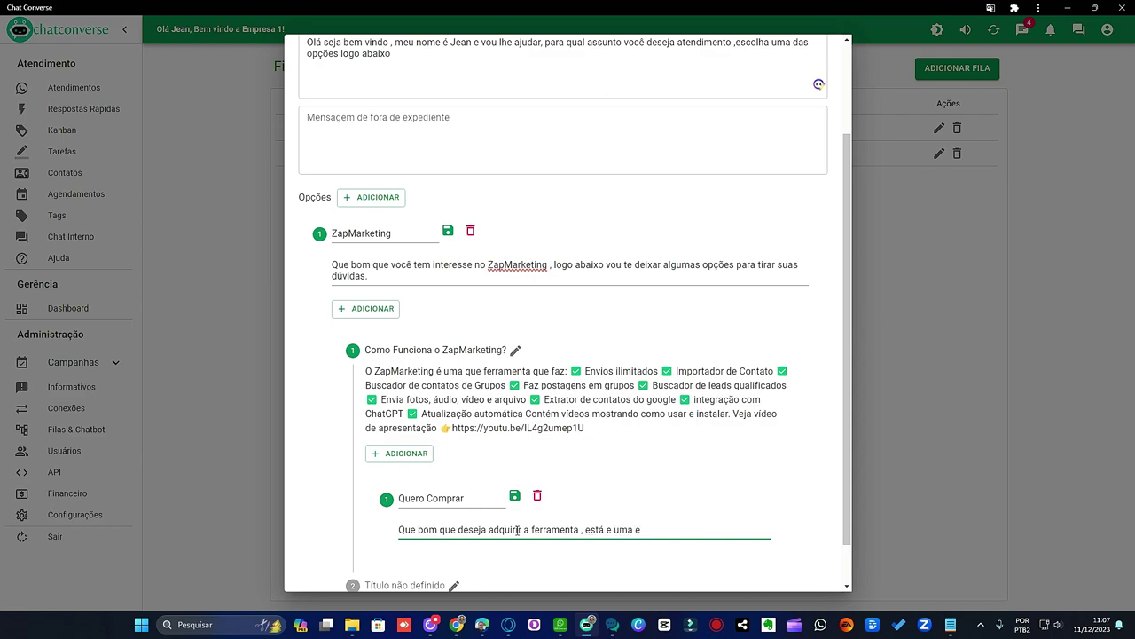
{"action": "type", "text": "celen"}
{"action": "key", "text": "BackSpace"}
{"action": "key", "text": "BackSpace"}
{"action": "key", "text": "BackSpace"}
{"action": "key", "text": "BackSpace"}
{"action": "key", "text": "BackSpace"}
{"action": "key", "text": "BackSpace"}
Continue the "Quero Comprar" text with "ótima escolha vou te enviar".
{"action": "type", "text": "o"}
{"action": "type", "text": "ótima esc"}
{"action": "type", "text": "olha e um"}
{"action": "key", "text": "BackSpace"}
{"action": "key", "text": "BackSpace"}
{"action": "key", "text": "BackSpace"}
{"action": "key", "text": "BackSpace"}
{"action": "key", "text": "BackSpace"}
{"action": "type", "text": "vou te enviar"}
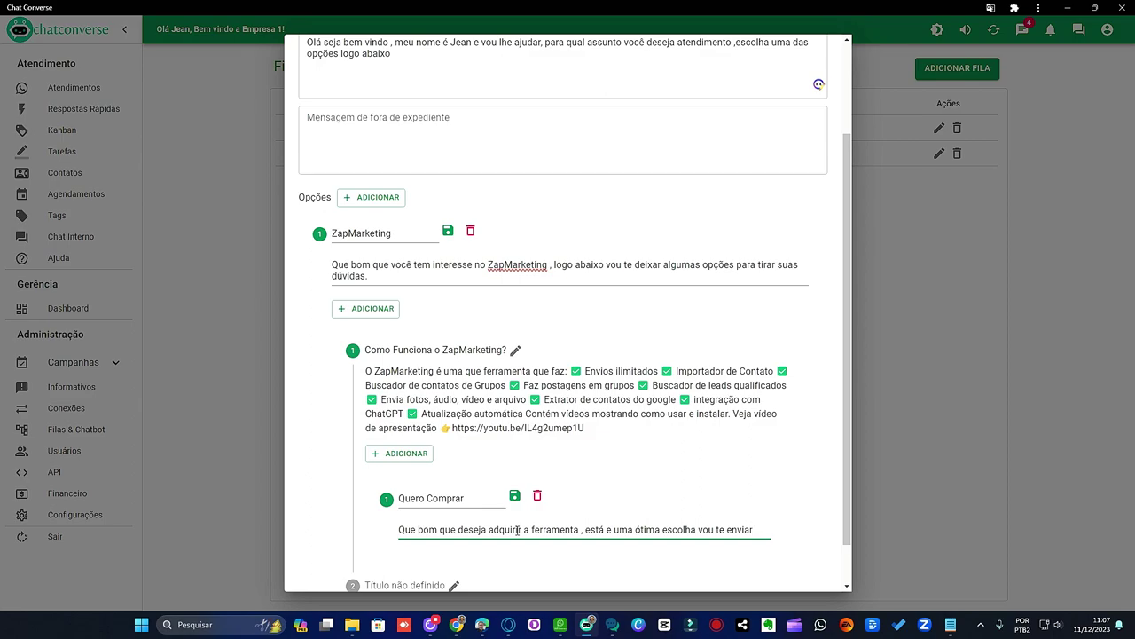
Continue the "Quero Comprar" text with "o link de aquisição logo abaixa é lembrando".
{"action": "type", "text": " o link de a"}
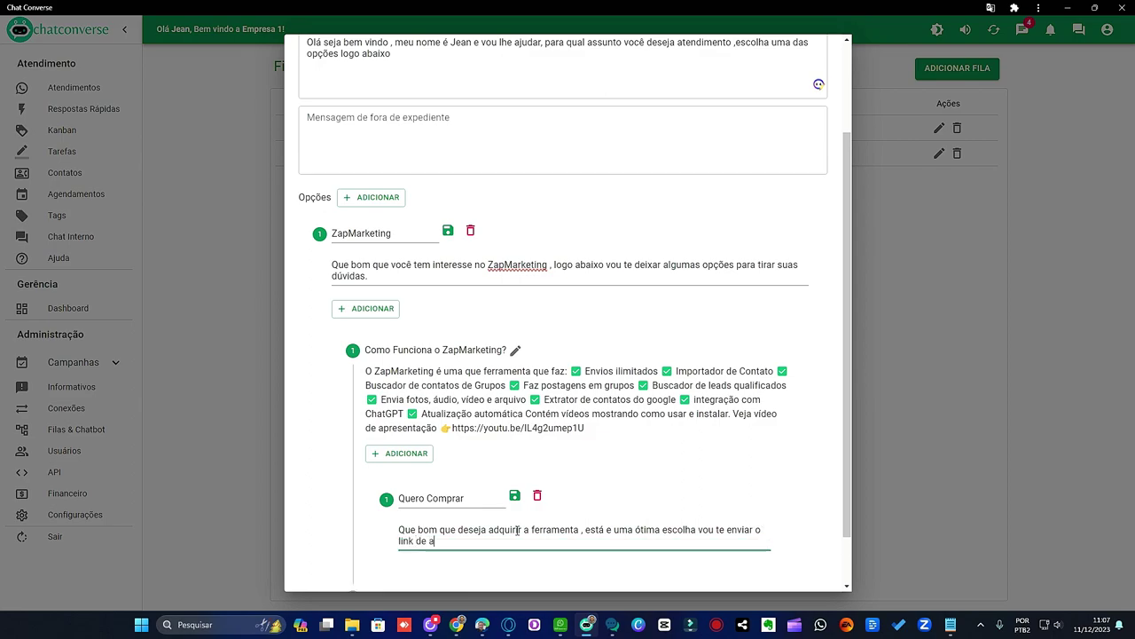
{"action": "type", "text": "quisi"}
{"action": "type", "text": "ção"}
{"action": "key", "text": "BackSpace"}
{"action": "key", "text": "BackSpace"}
{"action": "key", "text": "BackSpace"}
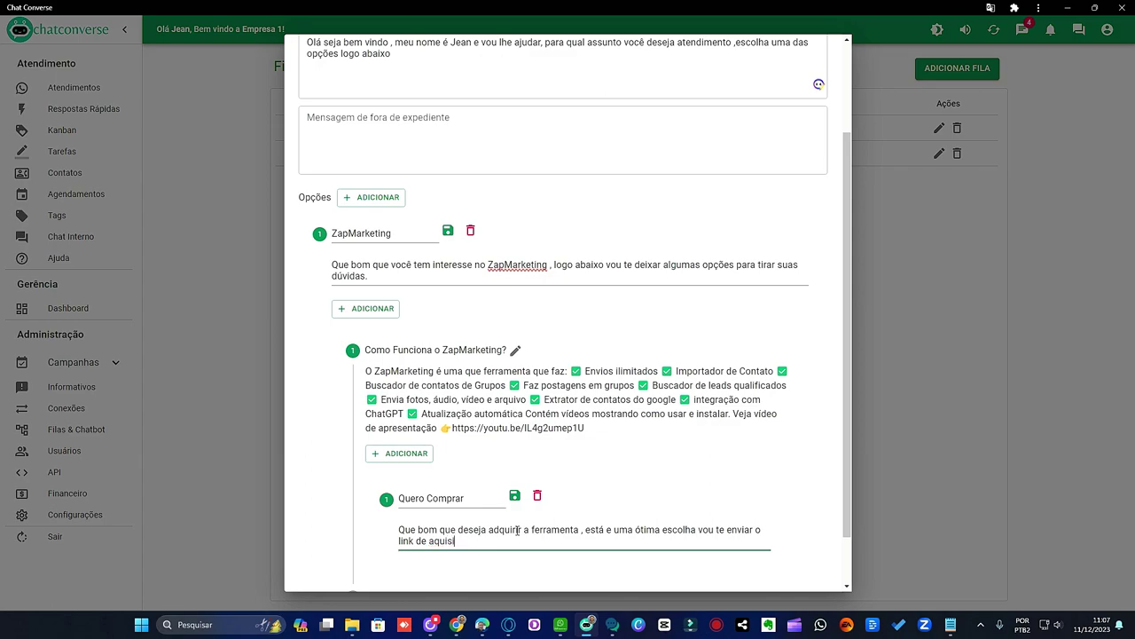
{"action": "type", "text": "ção logo abaixa é lembrando"}
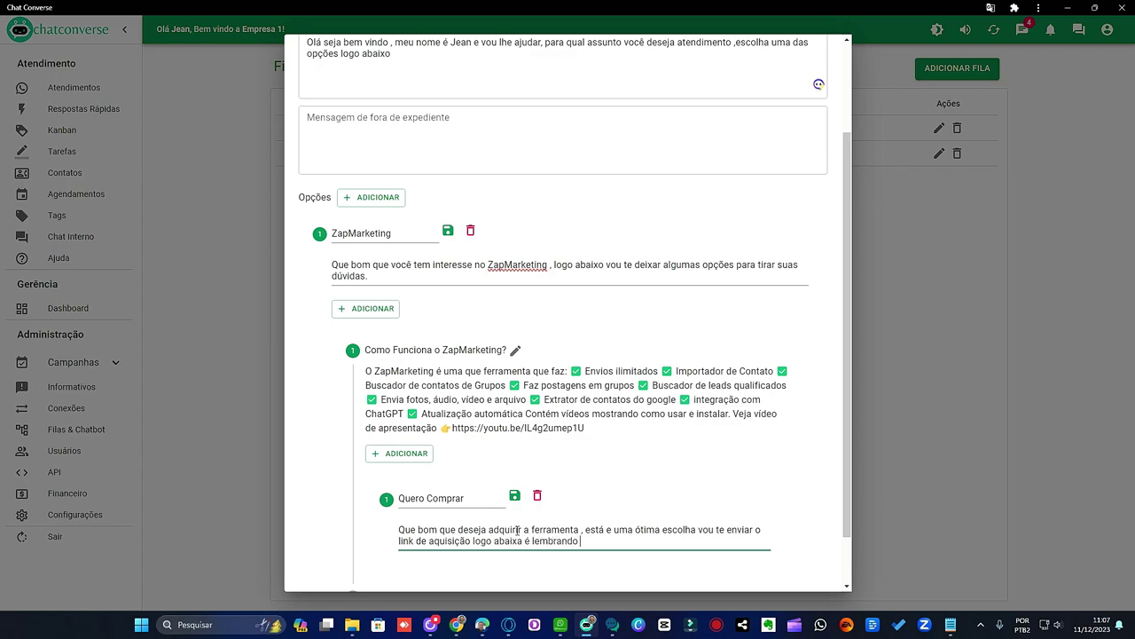
Finish the text with "assim que efetuar sua compra você vai receber tudo em seu email ." and the Kiwify payment link, and save the option.
{"action": "type", "text": " assim que efetuar sua compra"}
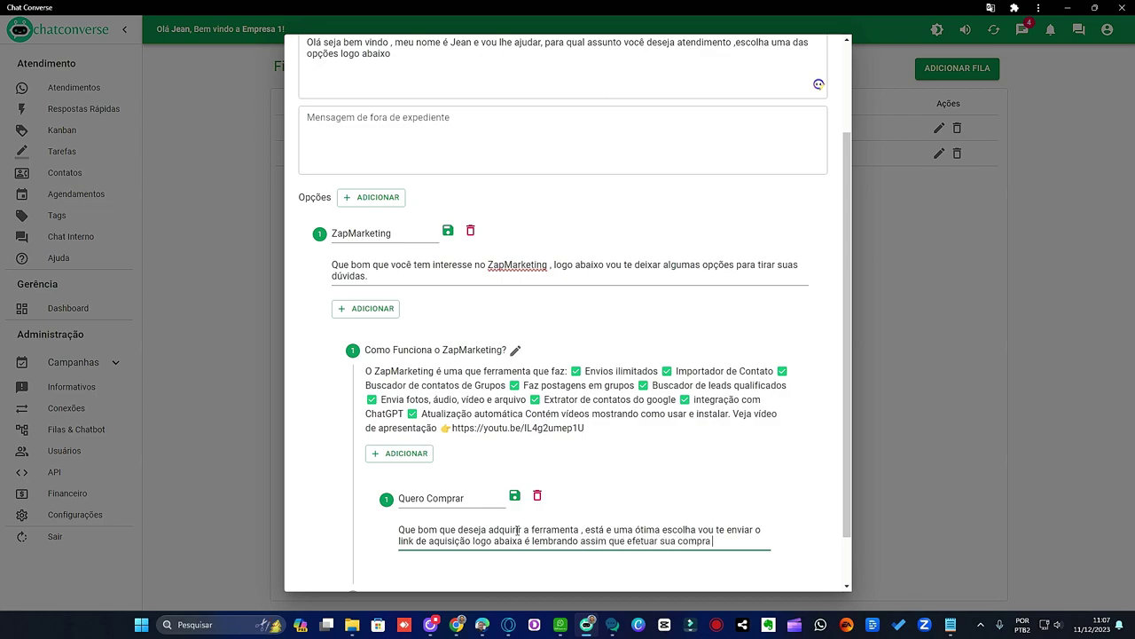
{"action": "type", "text": " você vai receber tudo em seu email ."}
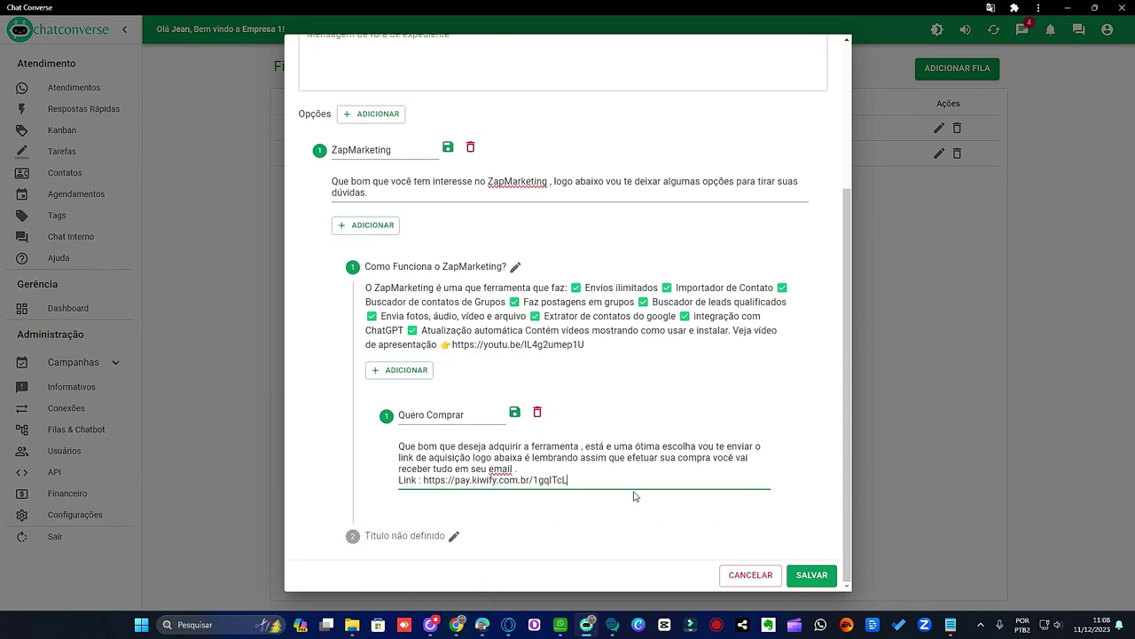
{"action": "left_click", "coordinate": [514, 414]}
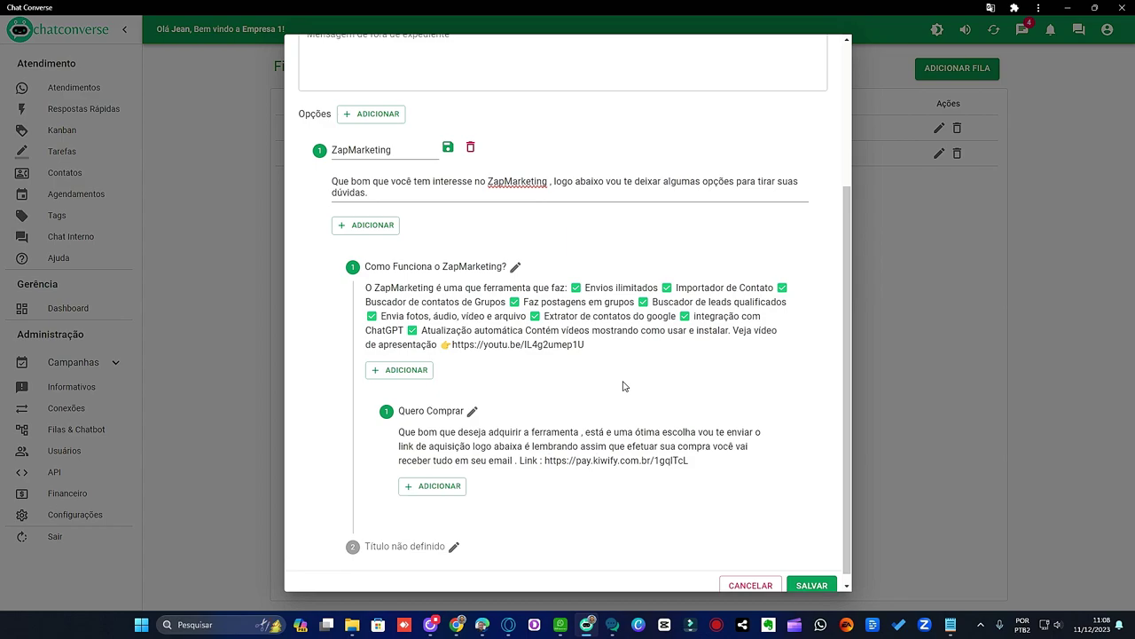
Review the "Não sou cliente" queue from its greeting through the ZapMarketing option and its nested options.
{"action": "scroll", "coordinate": [610, 401], "scroll_direction": "up", "scroll_amount": 1}
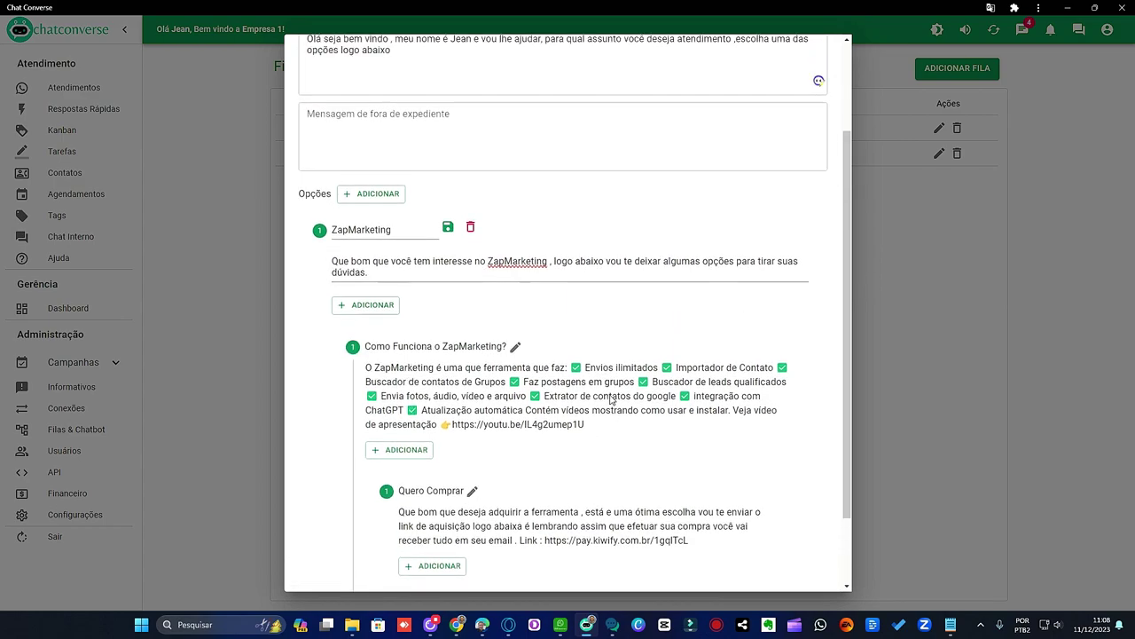
{"action": "scroll", "coordinate": [610, 401], "scroll_direction": "up", "scroll_amount": 2}
{"action": "scroll", "coordinate": [615, 386], "scroll_direction": "down", "scroll_amount": 3}
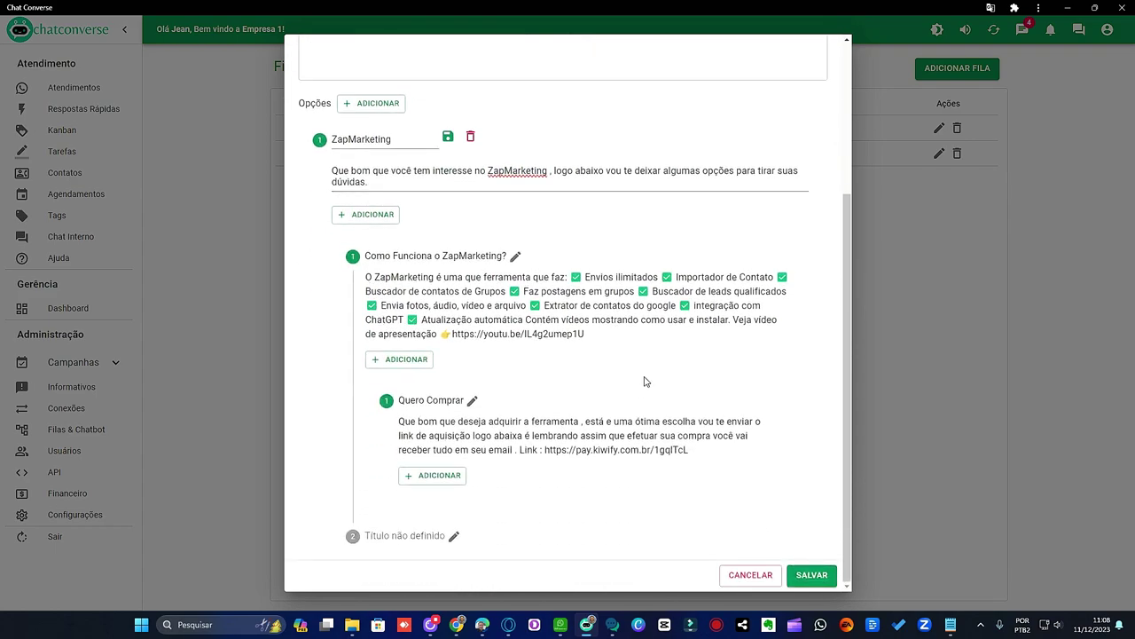
{"action": "scroll", "coordinate": [648, 383], "scroll_direction": "up", "scroll_amount": 3}
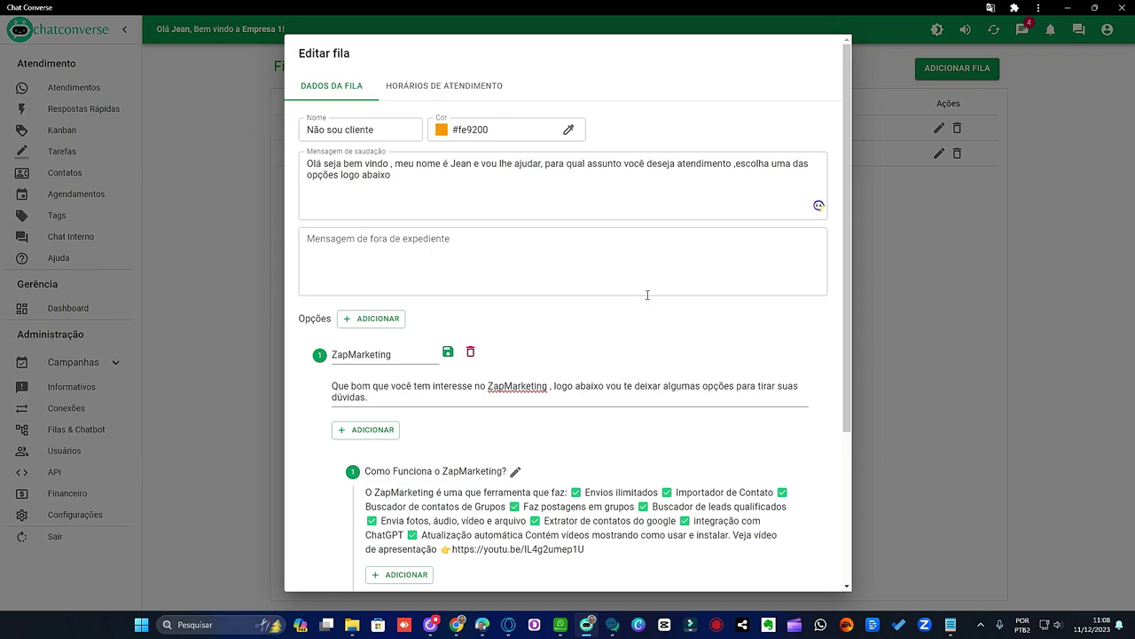
{"action": "scroll", "coordinate": [645, 293], "scroll_direction": "down", "scroll_amount": 3}
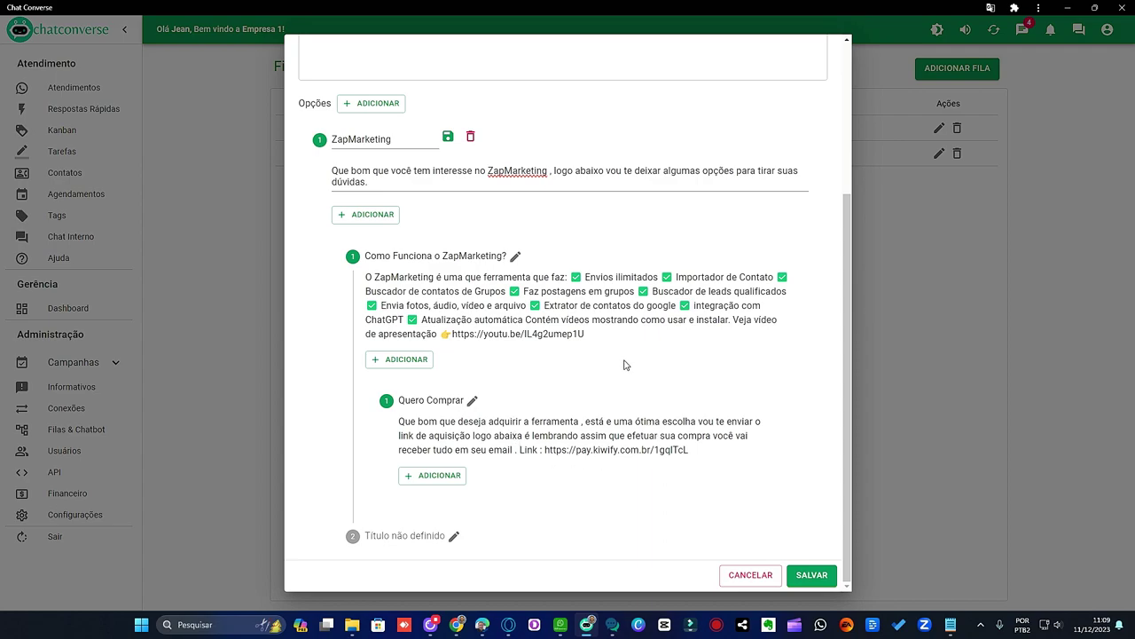
{"action": "scroll", "coordinate": [626, 364], "scroll_direction": "up", "scroll_amount": 2}
{"action": "scroll", "coordinate": [572, 346], "scroll_direction": "down", "scroll_amount": 2}
{"action": "left_click", "coordinate": [514, 257]}
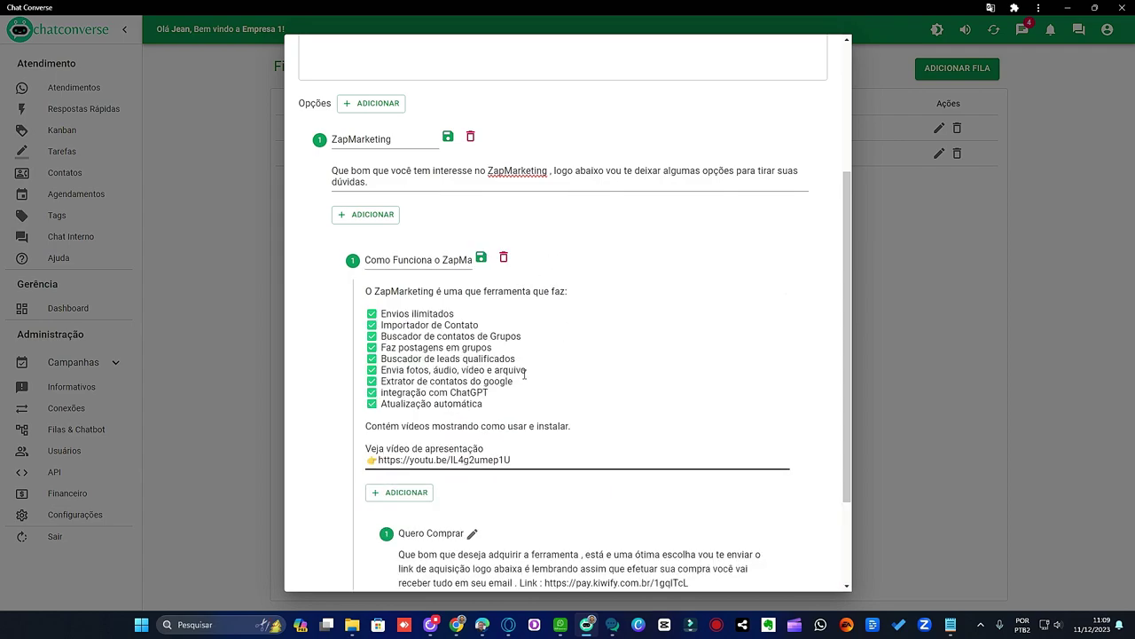
{"action": "left_click", "coordinate": [523, 459]}
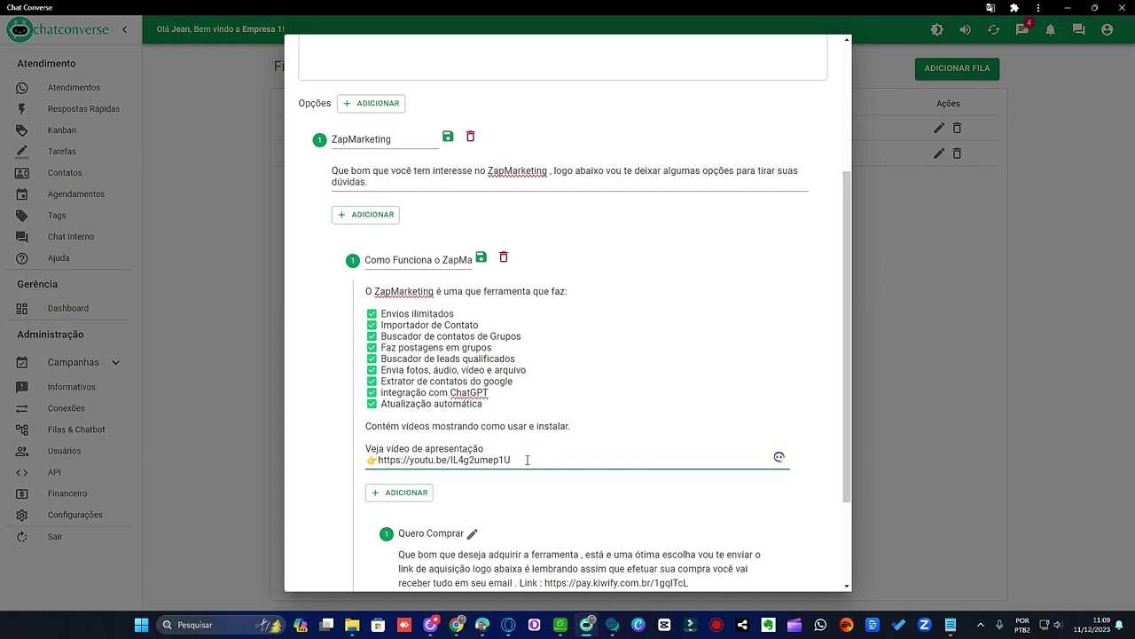
{"action": "key", "text": "Return"}
{"action": "key", "text": "Return"}
{"action": "type", "text": "Cs"}
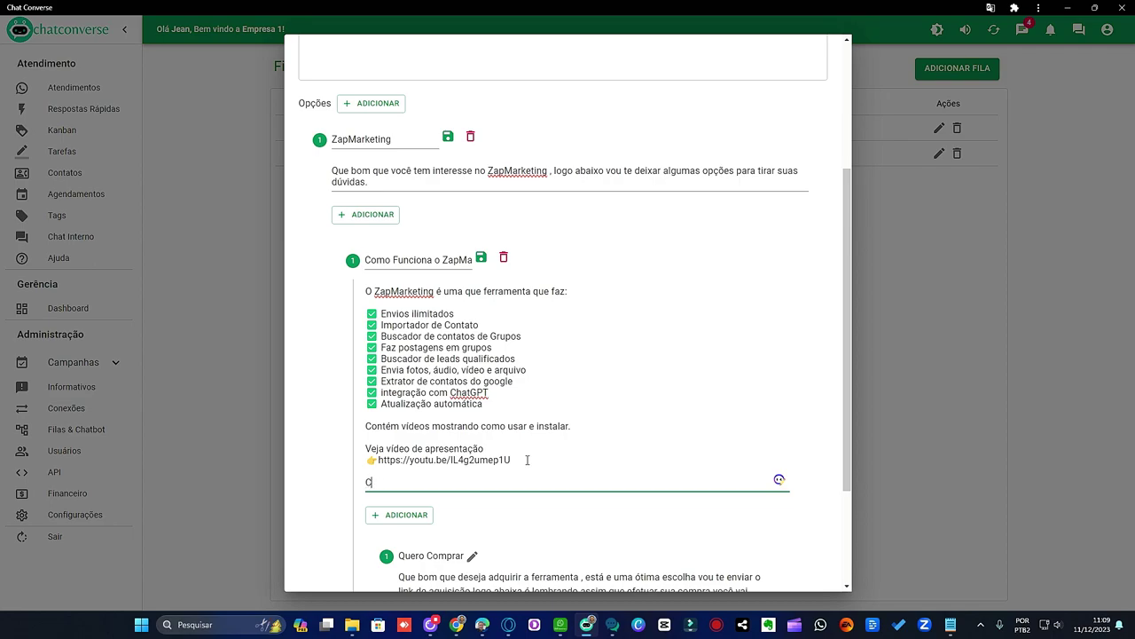
{"action": "key", "text": "BackSpace"}
{"action": "key", "text": "BackSpace"}
{"action": "key", "text": "BackSpace"}
{"action": "key", "text": "BackSpace"}
{"action": "key", "text": "BackSpace"}
{"action": "scroll", "coordinate": [575, 381], "scroll_direction": "down", "scroll_amount": 2}
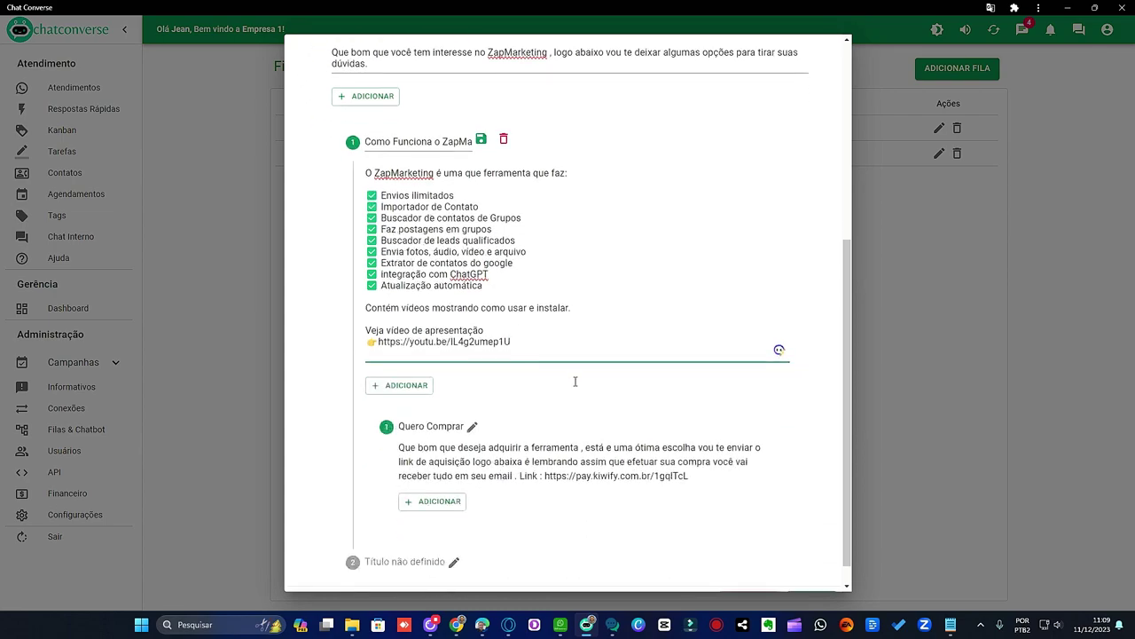
{"action": "key", "text": "BackSpace"}
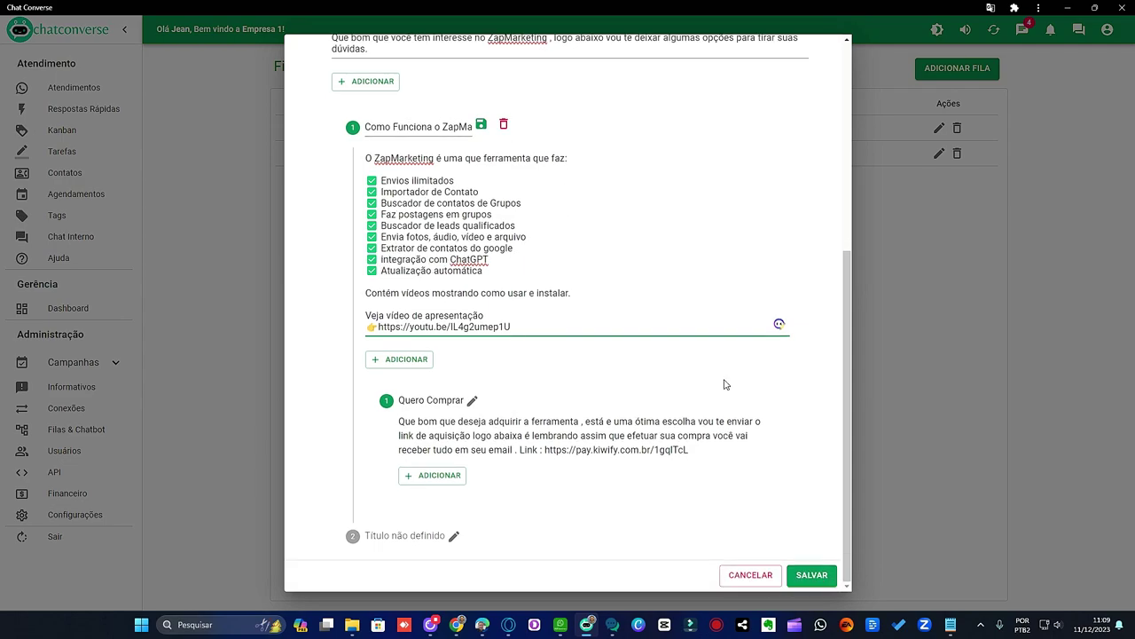
Check the "Não sou cliente" queue's greeting and ZapMarketing options, and save the queue.
{"action": "scroll", "coordinate": [670, 328], "scroll_direction": "up", "scroll_amount": 6}
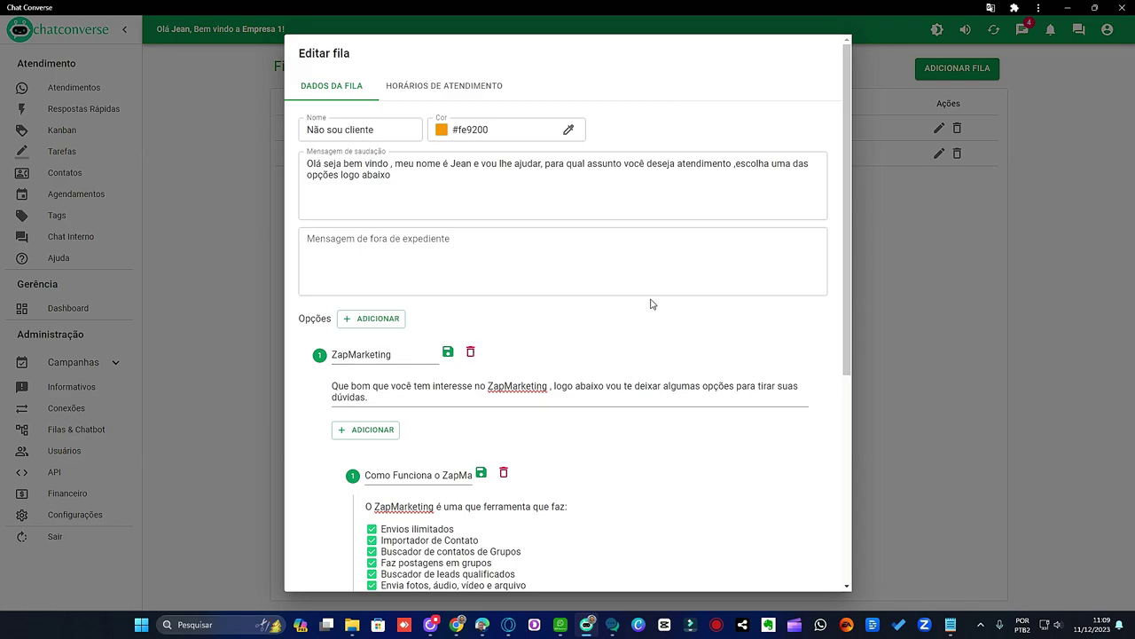
{"action": "scroll", "coordinate": [651, 304], "scroll_direction": "down", "scroll_amount": 4}
{"action": "scroll", "coordinate": [790, 532], "scroll_direction": "down", "scroll_amount": 1}
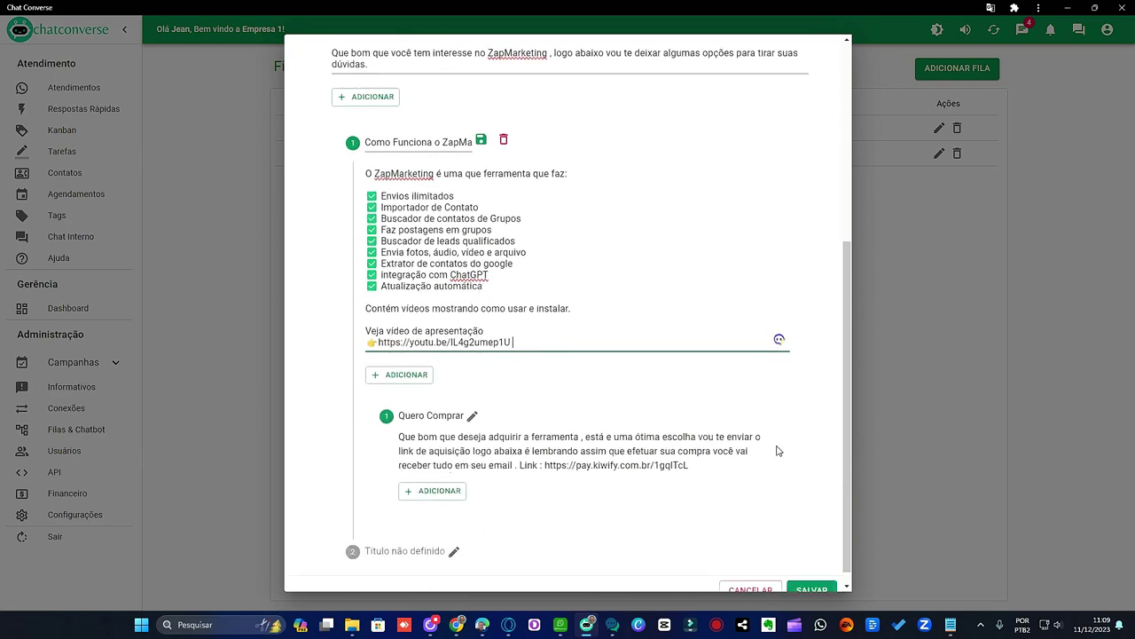
{"action": "left_click", "coordinate": [812, 575]}
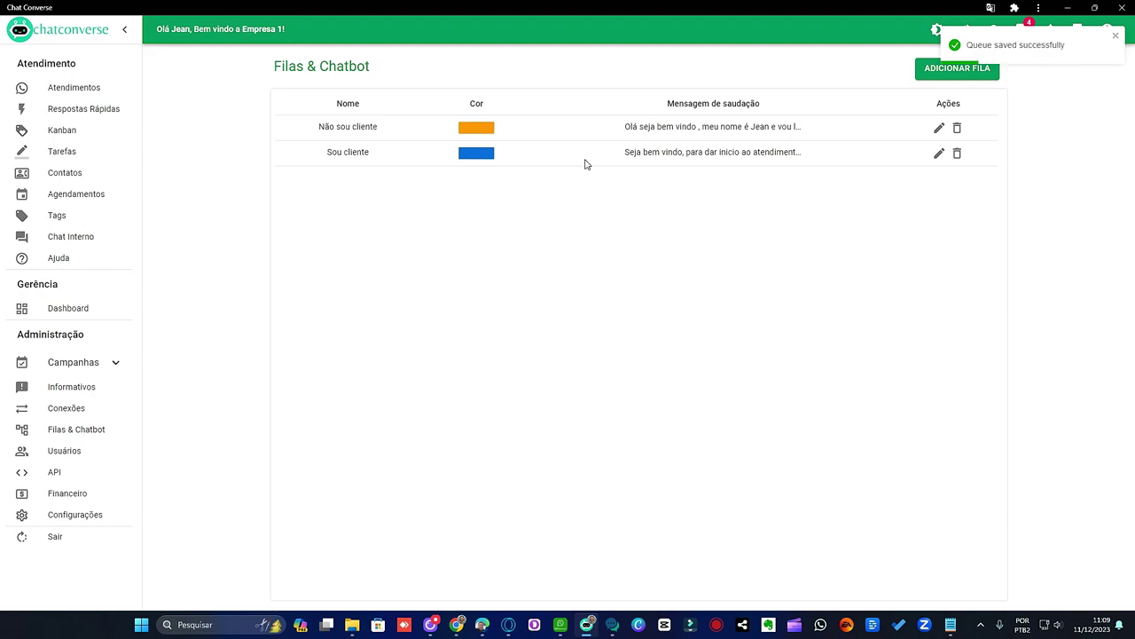
Reopen the "Não sou cliente" queue for editing and save the "Quero Adquirir como faço?" option under "Como Funciona?".
{"action": "left_click", "coordinate": [938, 128]}
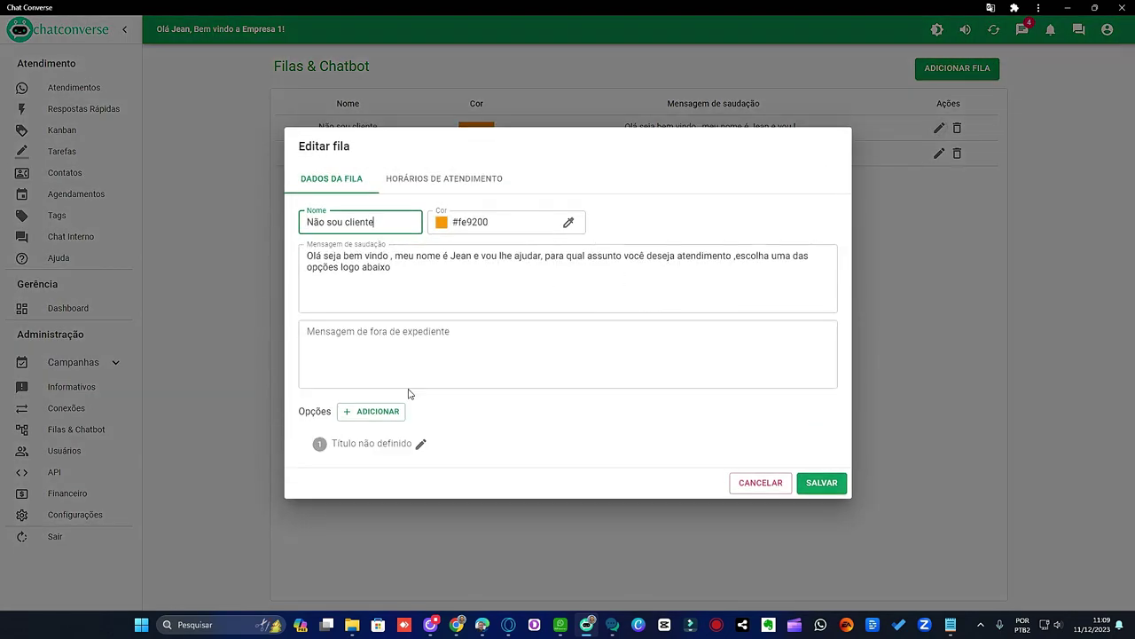
{"action": "left_click", "coordinate": [420, 444]}
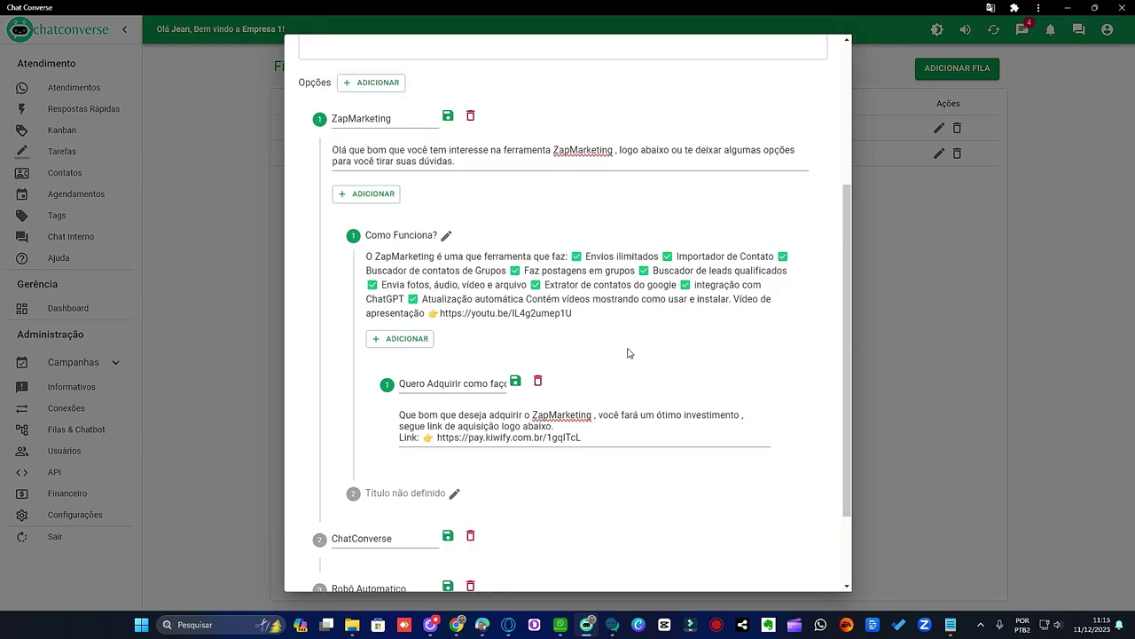
{"action": "key", "text": "Return"}
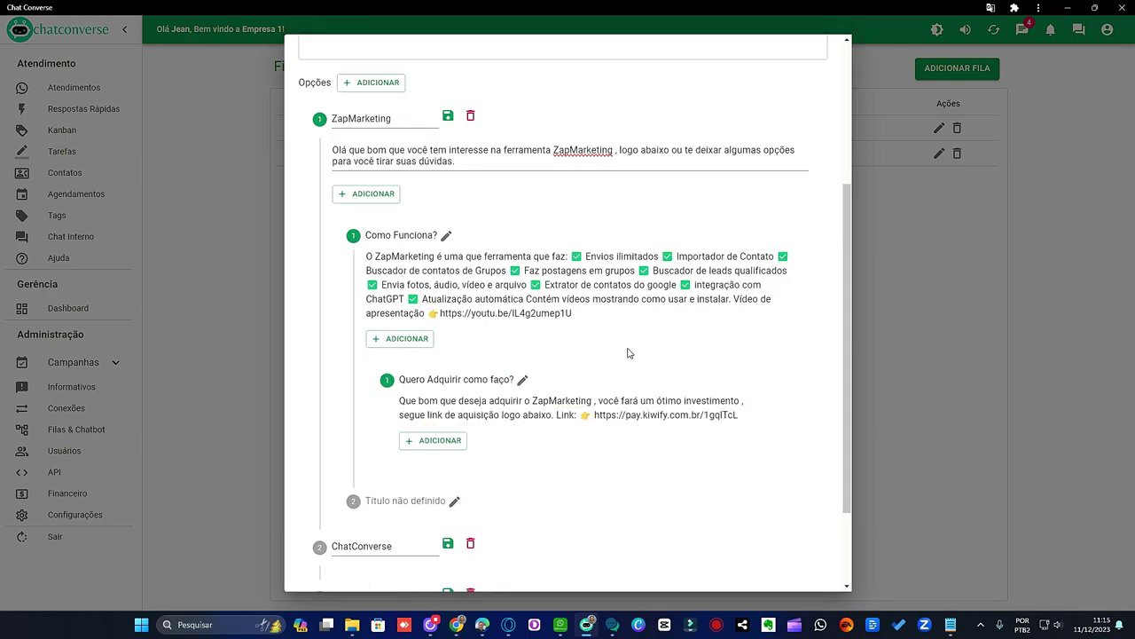
Add a sub-option under "Quero Adquirir como faço?" and title it "Tenho mais Dúvidas".
{"action": "scroll", "coordinate": [627, 353], "scroll_direction": "down", "scroll_amount": 1}
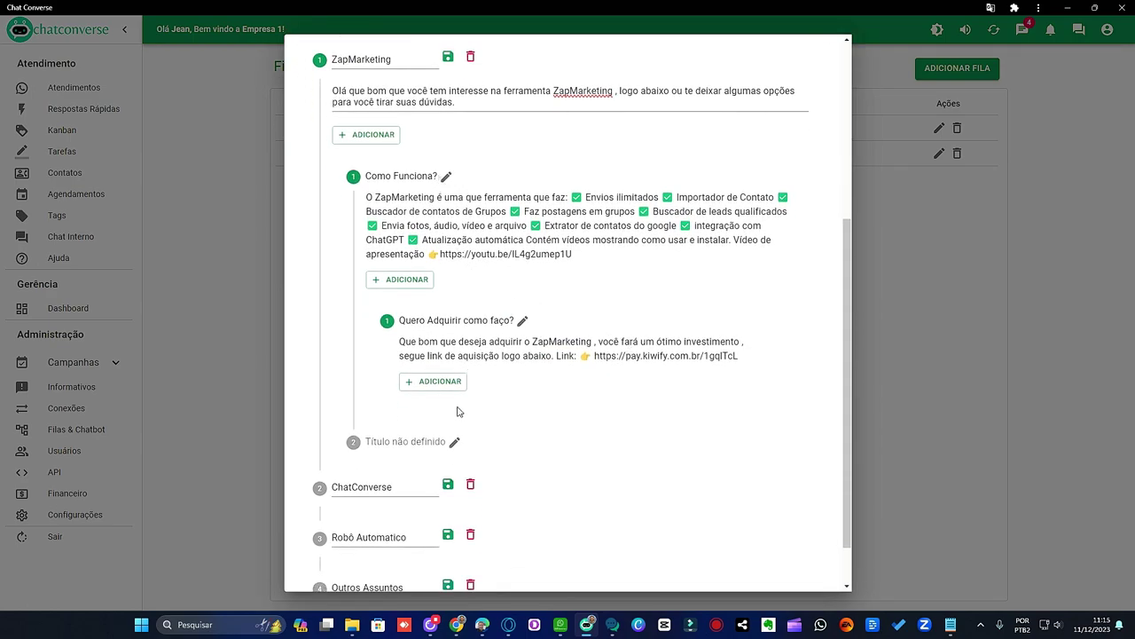
{"action": "left_click", "coordinate": [433, 388]}
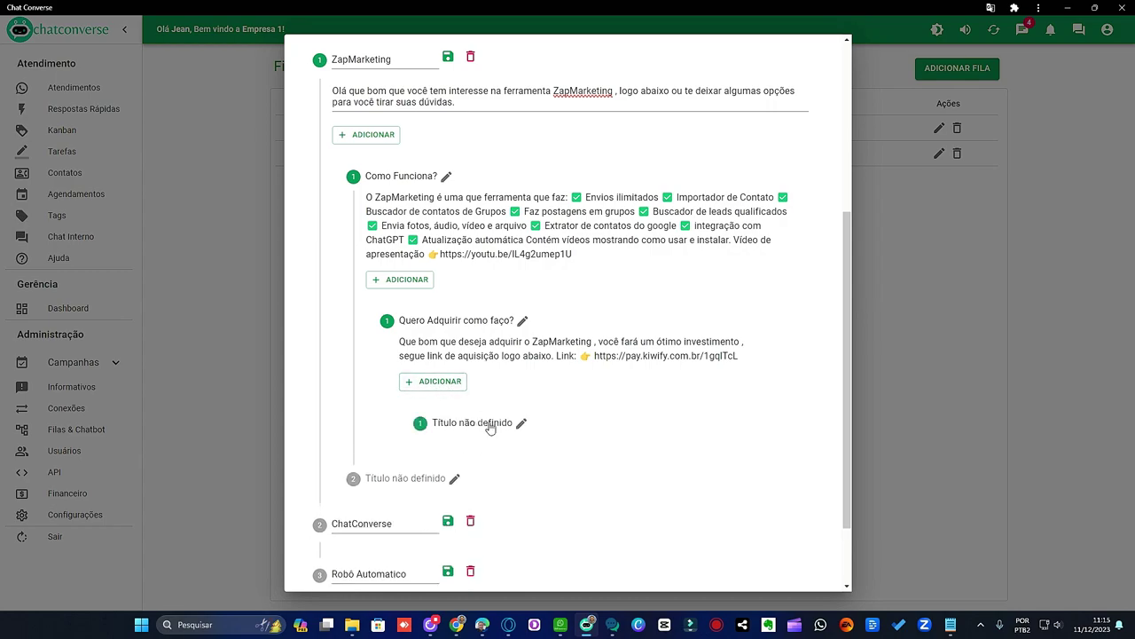
{"action": "left_click", "coordinate": [521, 423]}
{"action": "left_click", "coordinate": [496, 424]}
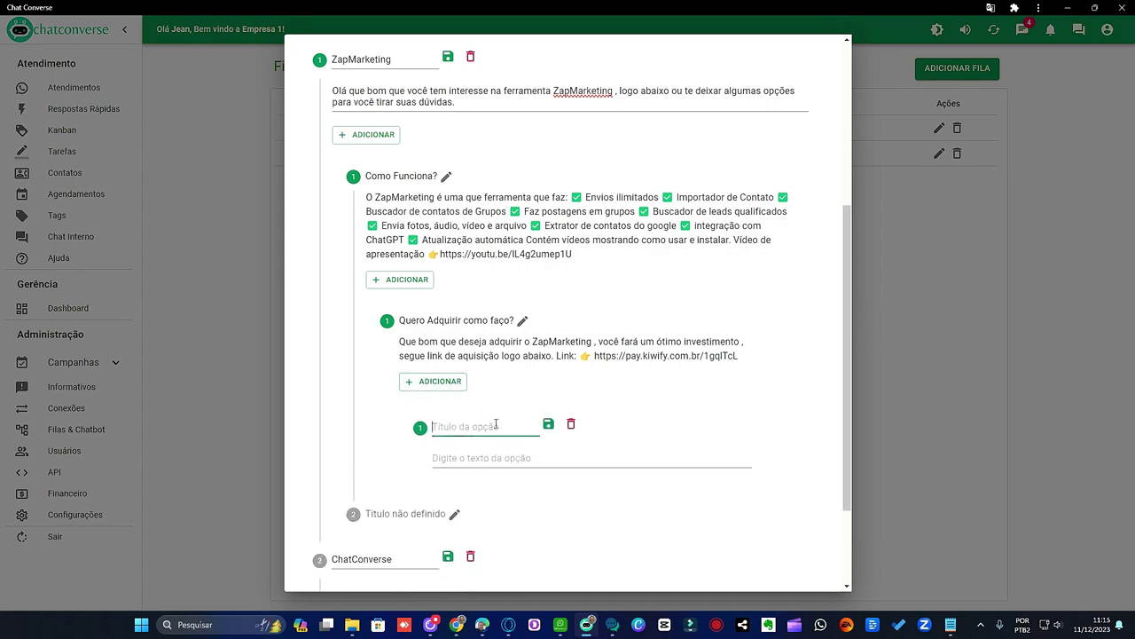
{"action": "type", "text": "Tenhao ma"}
{"action": "key", "text": "BackSpace"}
{"action": "key", "text": "BackSpace"}
{"action": "key", "text": "BackSpace"}
{"action": "key", "text": "BackSpace"}
{"action": "type", "text": "a"}
{"action": "type", "text": " Mais"}
{"action": "key", "text": "BackSpace"}
{"action": "key", "text": "BackSpace"}
{"action": "key", "text": "BackSpace"}
{"action": "key", "text": "BackSpace"}
{"action": "key", "text": "BackSpace"}
{"action": "type", "text": "maisDúvidas"}
{"action": "key", "text": "BackSpace"}
{"action": "key", "text": "BackSpace"}
{"action": "key", "text": "BackSpace"}
{"action": "key", "text": "BackSpace"}
{"action": "key", "text": "BackSpace"}
{"action": "key", "text": "BackSpace"}
{"action": "type", "text": "úvidas"}
Set the new option's text to "certo, vamos lá , digite aqui quais são as dúvidas que você ainda tem e logo vamos te responder todas blz..." and save.
{"action": "left_click", "coordinate": [492, 459]}
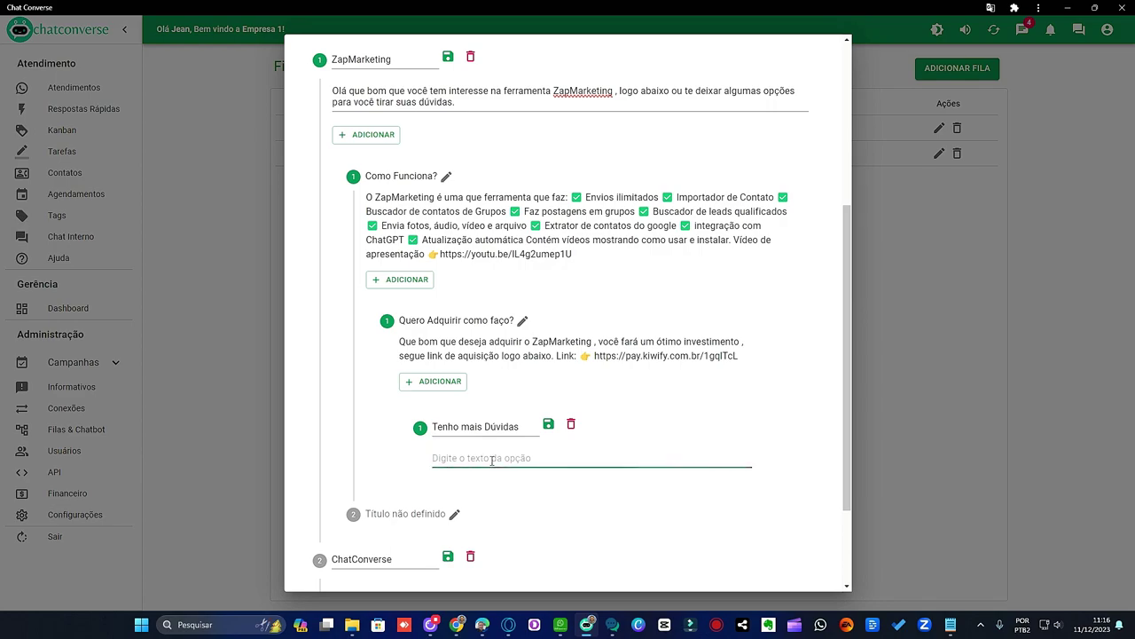
{"action": "type", "text": "cer"}
{"action": "type", "text": "to, vamos"}
{"action": "type", "text": " lá m d"}
{"action": "type", "text": ", digite aq"}
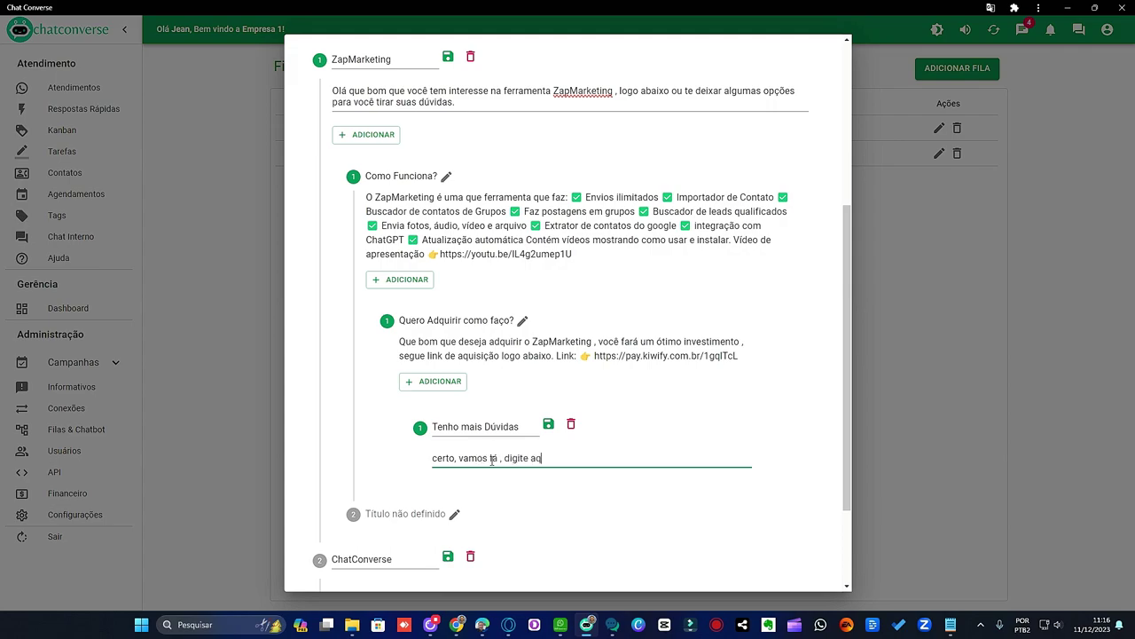
{"action": "type", "text": "ui quais sãso a"}
{"action": "key", "text": "BackSpace"}
{"action": "key", "text": "BackSpace"}
{"action": "key", "text": "BackSpace"}
{"action": "key", "text": "BackSpace"}
{"action": "type", "text": "o as dúviads"}
{"action": "key", "text": "BackSpace"}
{"action": "key", "text": "BackSpace"}
{"action": "type", "text": "das que você ainte"}
{"action": "key", "text": "BackSpace"}
{"action": "key", "text": "BackSpace"}
{"action": "type", "text": "da tem e "}
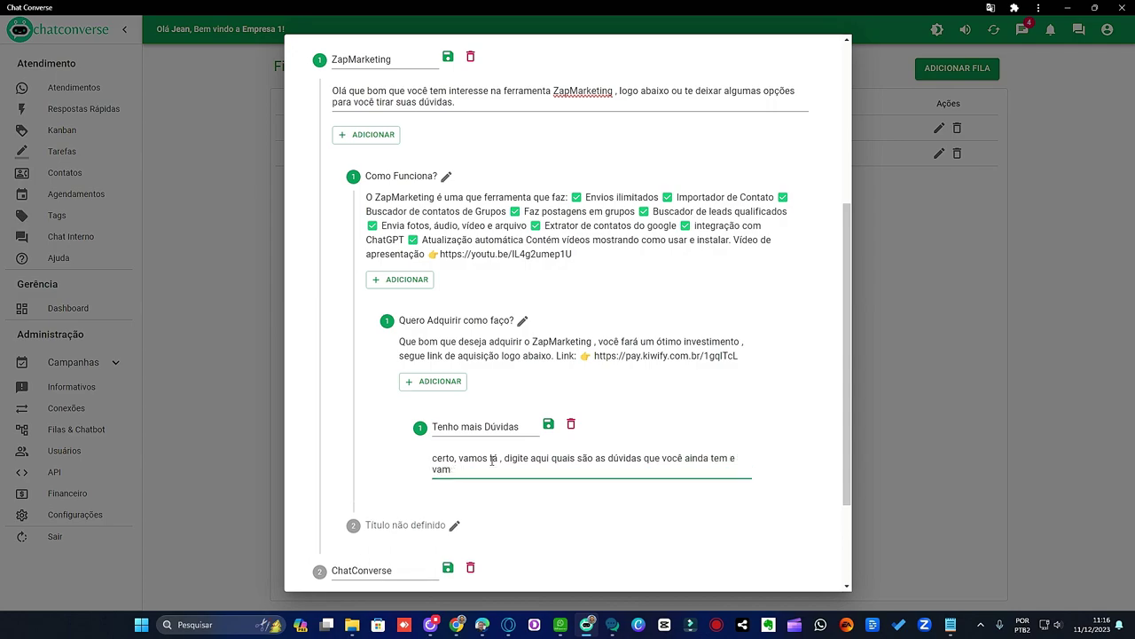
{"action": "type", "text": "logo vamos te responder todas blz..."}
{"action": "left_click", "coordinate": [549, 426]}
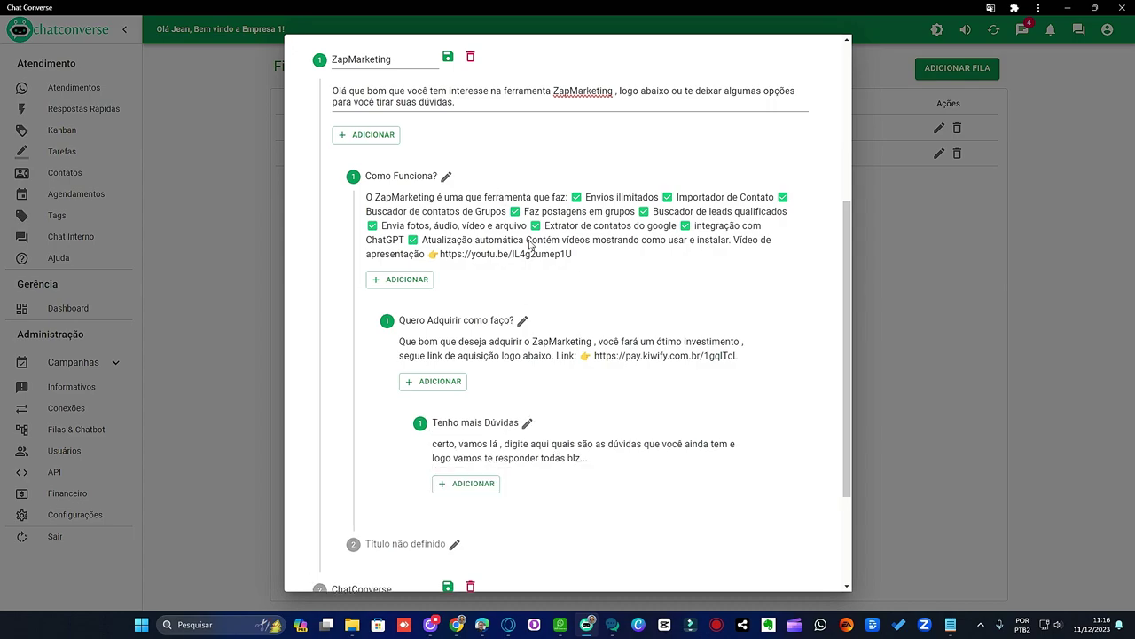
Save the queue's "ChatConverse" option and add a sub-option beneath it.
{"action": "scroll", "coordinate": [608, 288], "scroll_direction": "up", "scroll_amount": 1}
{"action": "scroll", "coordinate": [608, 289], "scroll_direction": "up", "scroll_amount": 3}
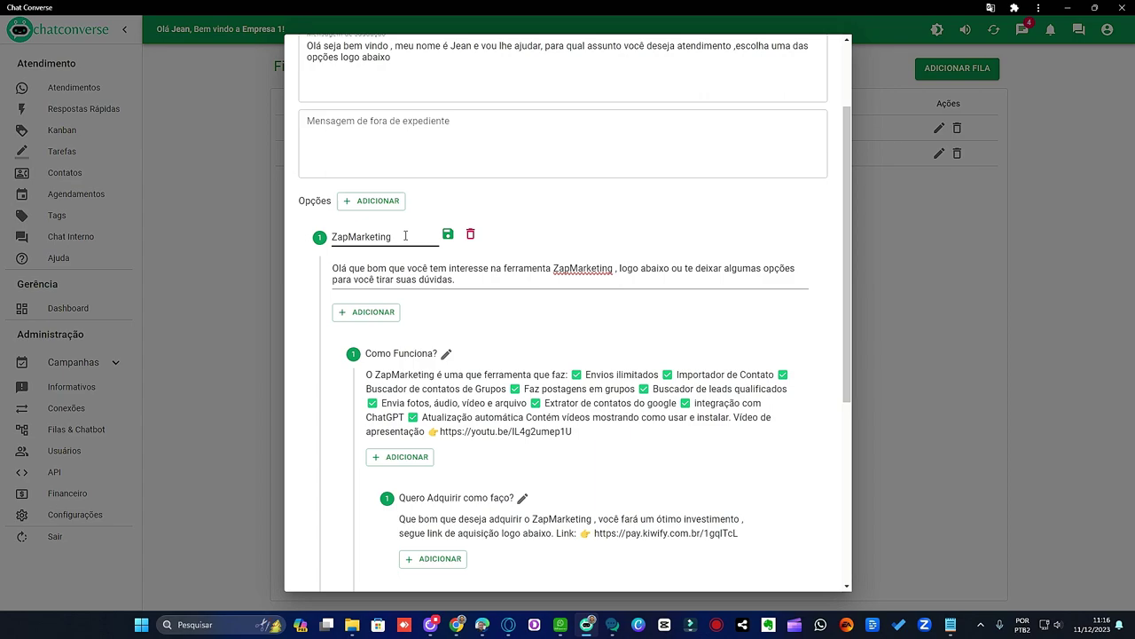
{"action": "scroll", "coordinate": [523, 302], "scroll_direction": "down", "scroll_amount": 5}
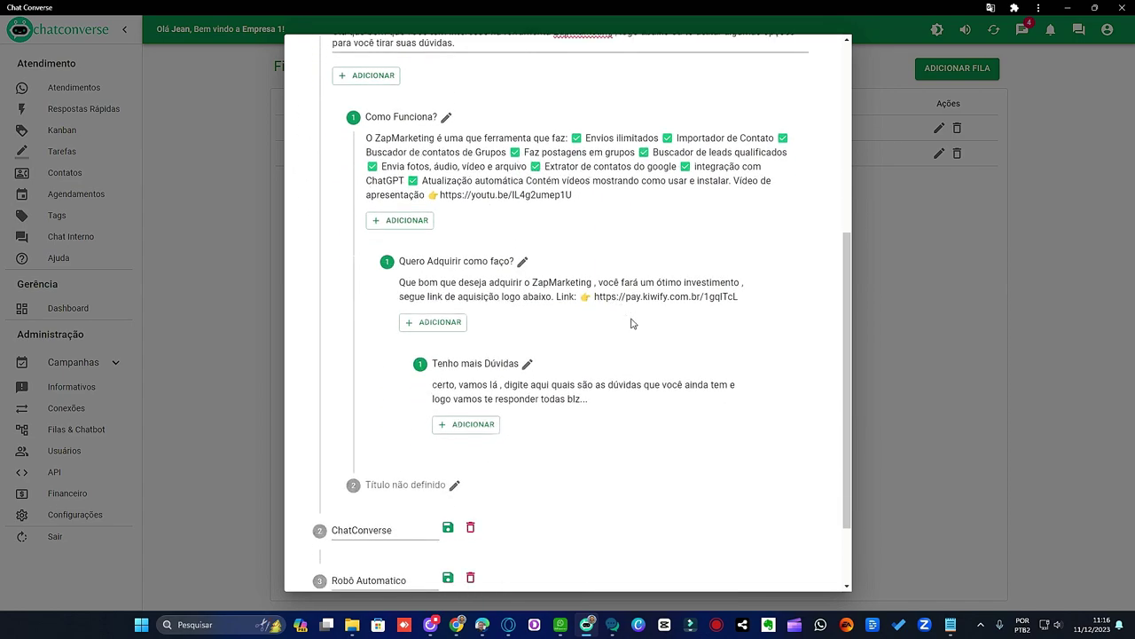
{"action": "scroll", "coordinate": [634, 324], "scroll_direction": "down", "scroll_amount": 2}
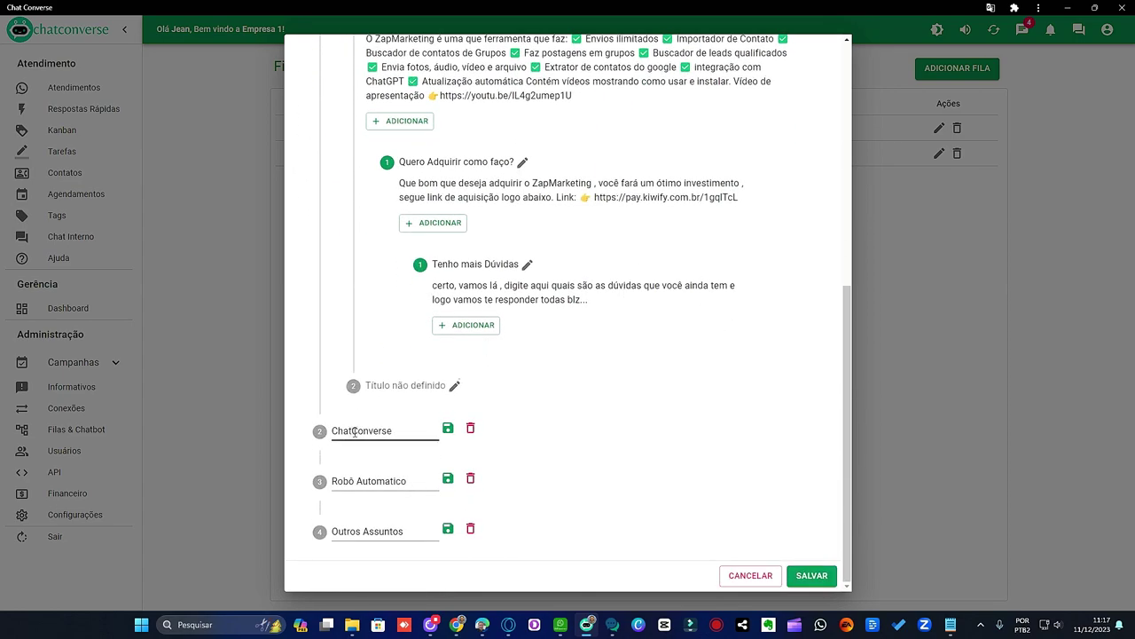
{"action": "left_click", "coordinate": [448, 430]}
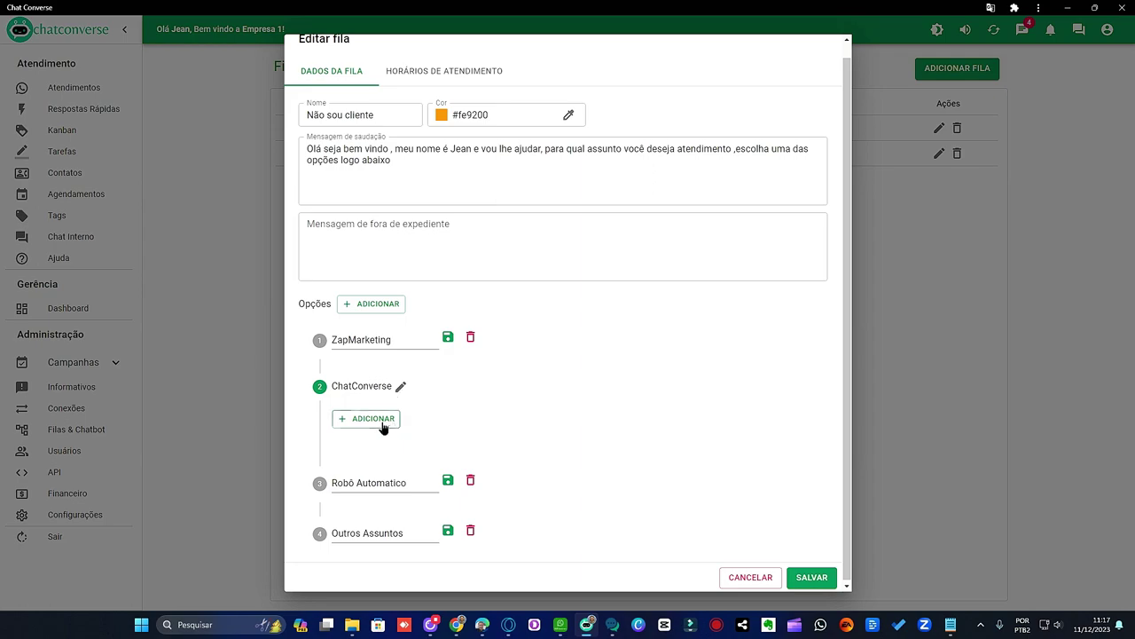
{"action": "left_click", "coordinate": [383, 424]}
Title the new ChatConverse sub-option "Como Funciona o Chatconverse?".
{"action": "scroll", "coordinate": [513, 403], "scroll_direction": "down", "scroll_amount": 1}
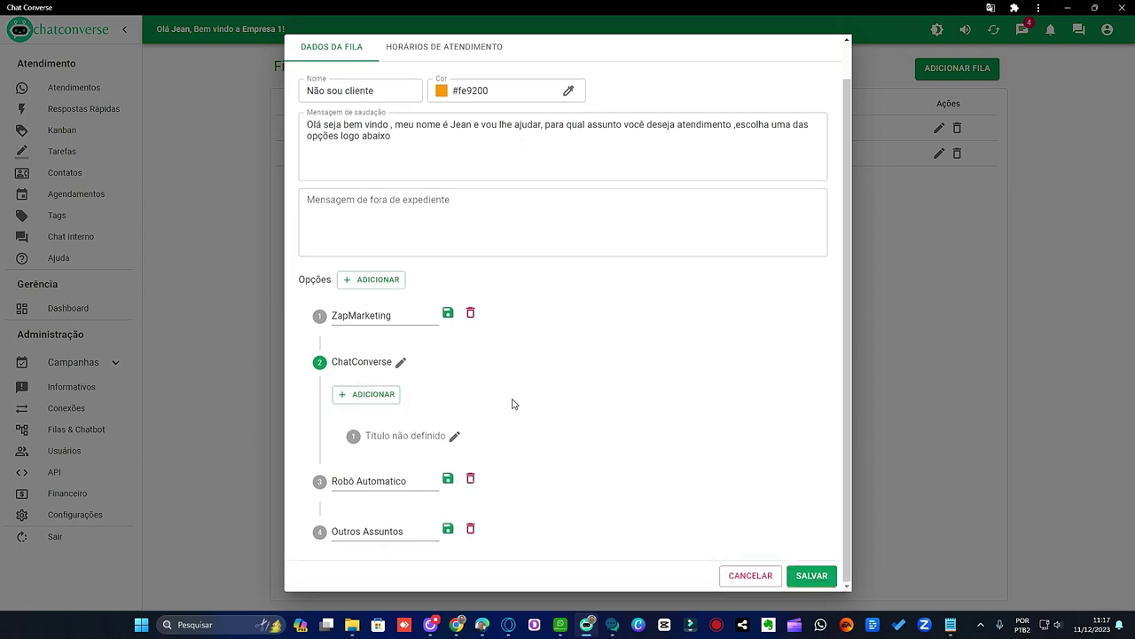
{"action": "left_click", "coordinate": [456, 438]}
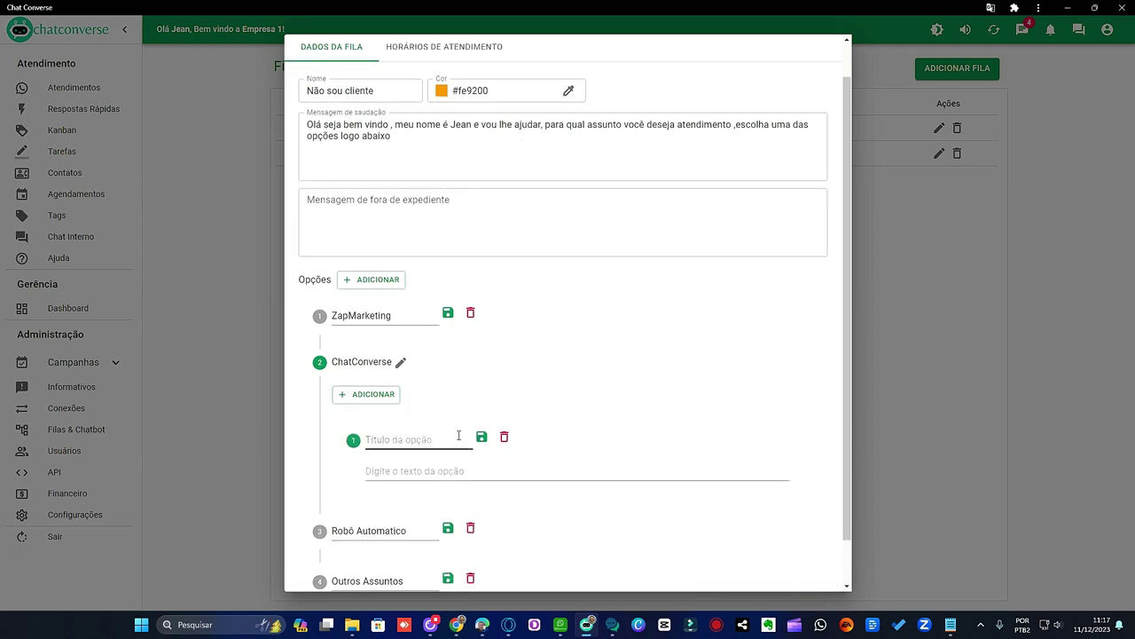
{"action": "left_click", "coordinate": [419, 439]}
{"action": "type", "text": "Como"}
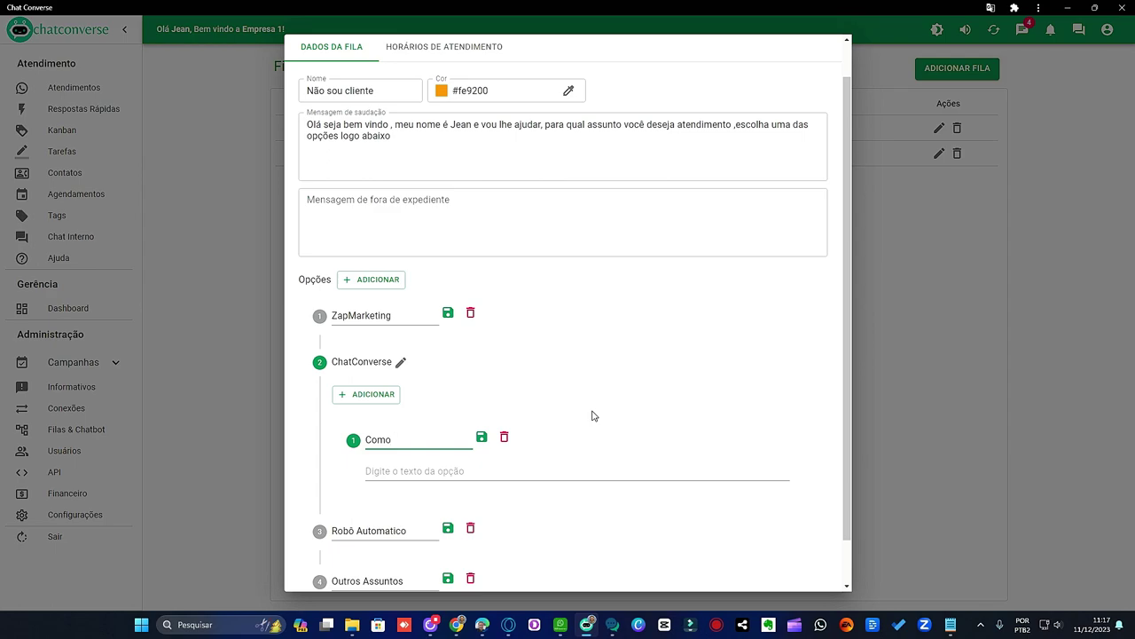
{"action": "type", "text": "unciona o Chatconverse?"}
Paste the prepared CRM description beginning "Potencialize Seu Atendimento com o Nosso CRM para empreendedores digitais" as the option's text, including the video and purchase links.
{"action": "left_click", "coordinate": [426, 471]}
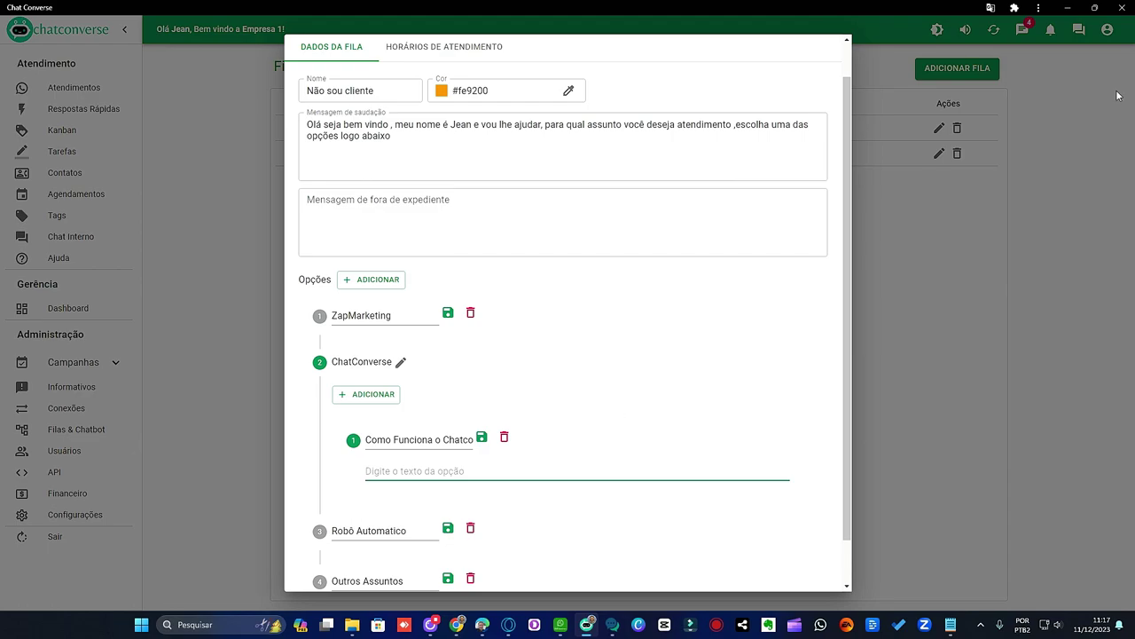
{"action": "left_click", "coordinate": [1069, 7]}
{"action": "type", "text": "Potencialize Seu Atendimento com o Nosso CRM para empreendedores digitais🤝 ✅Múltiplos Atendentes por Dispositivo: Diga adeus às limitações. Atenda a todos os seus clientes de forma eficiente em um único dispositivo. ✅Agendamento de Mensagens: Automatize suas comunicações. Programe mensagens para serem enviados no momento certo. ✅Respostas Prontas: Economize tempo com respostas rápidas. Nosso CRM vem com respostas prontas para agilizar o atendimento ao cliente. ✅Kanban: Mantenha o atendimento de sua empresa todo organizado com essa função. Impulsione suas campanhas, otimize sua comunicação e eleve seus resultados. Experimente como nosso CRM pode fazer a diferença para o seu negócio. Veja o vídeo 🚀 https://youtu.be/3MGCv8Rs5hE  Caso tenha interesse segue link de aquisição por apenas 67 mensal https://pay.kiwify.com.br/U4yCbgp"}
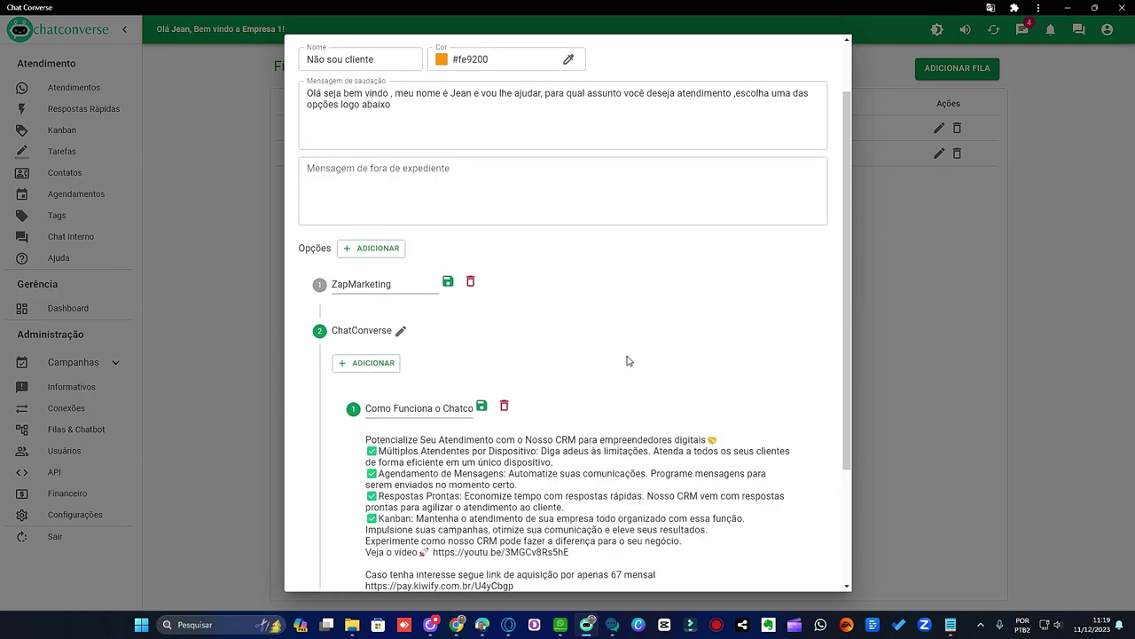
{"action": "scroll", "coordinate": [628, 360], "scroll_direction": "down", "scroll_amount": 2}
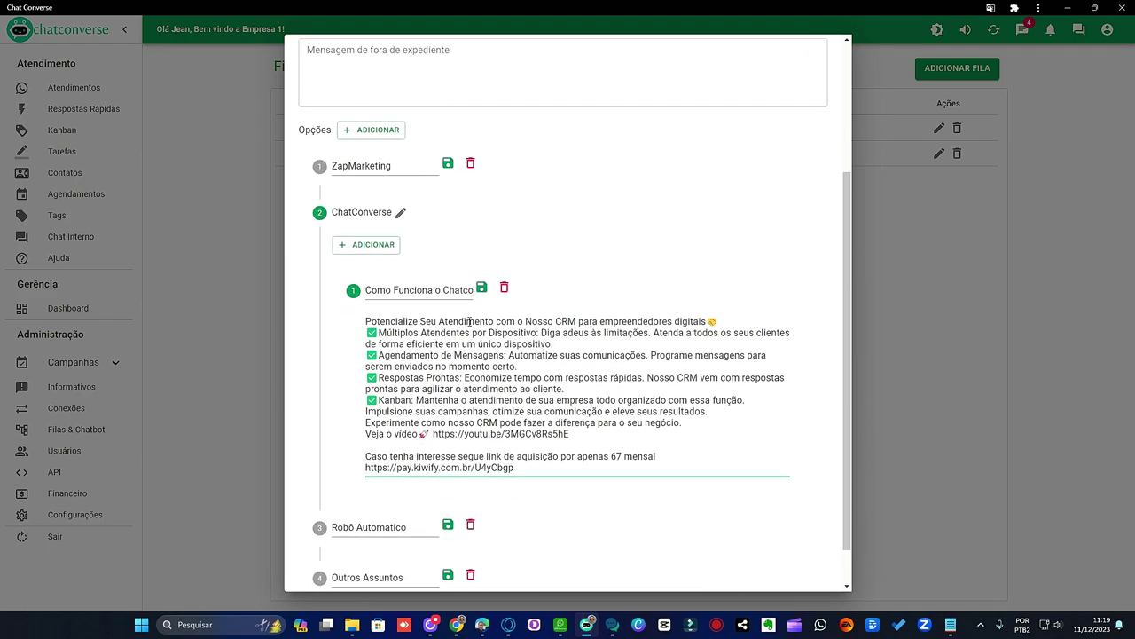
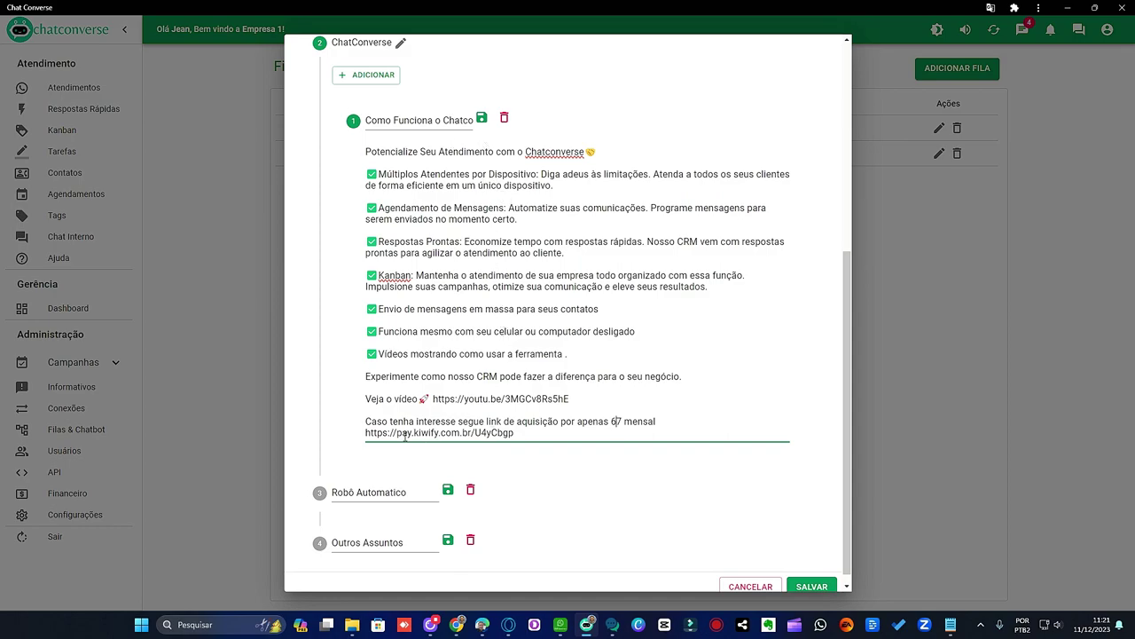
Copy and remove the closing "Caso tenha interesse segue link de aquisição por apenas 67 mensal" passage with its Kiwify link, and save the option.
{"action": "scroll", "coordinate": [617, 217], "scroll_direction": "down", "scroll_amount": 1}
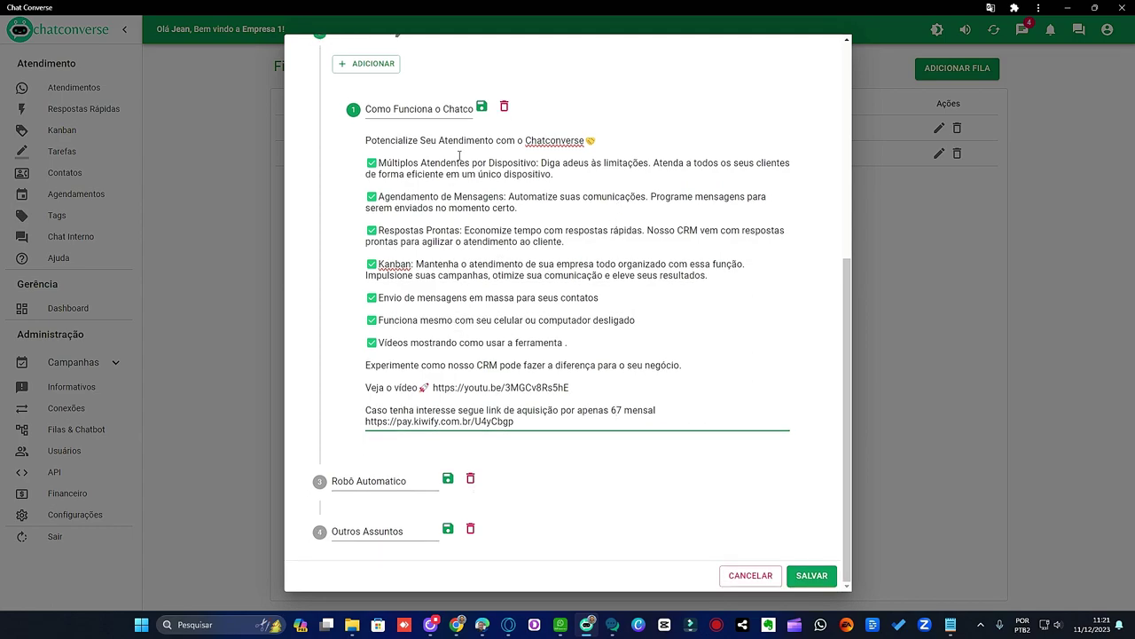
{"action": "left_click_drag", "start_coordinate": [367, 409], "coordinate": [583, 420]}
{"action": "key", "text": "ctrl+c"}
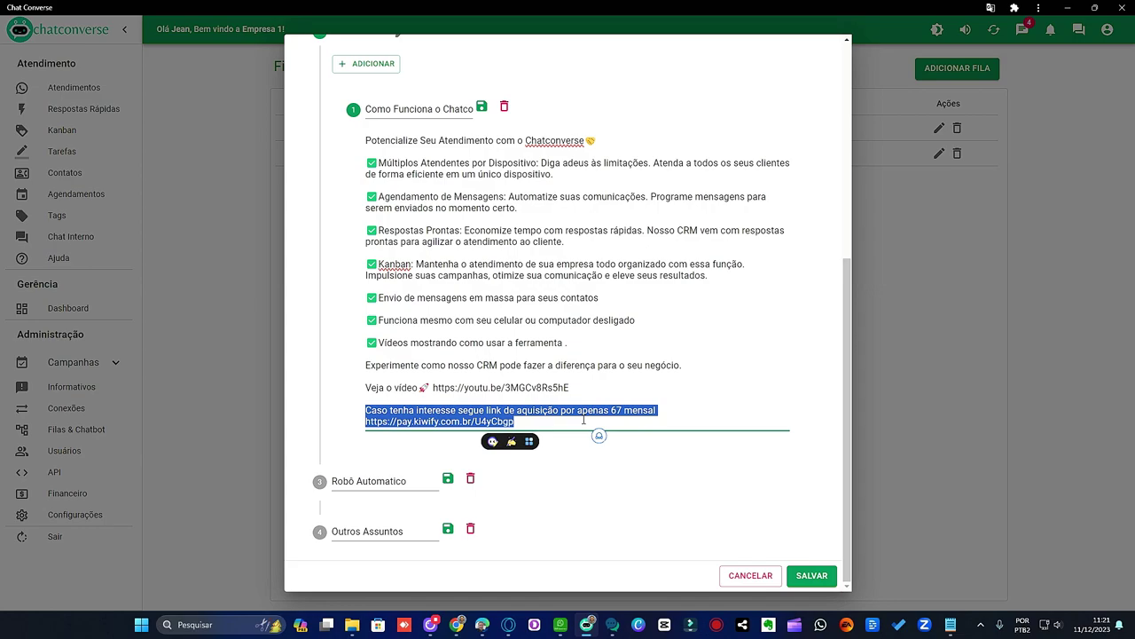
{"action": "key", "text": "BackSpace"}
{"action": "key", "text": "BackSpace"}
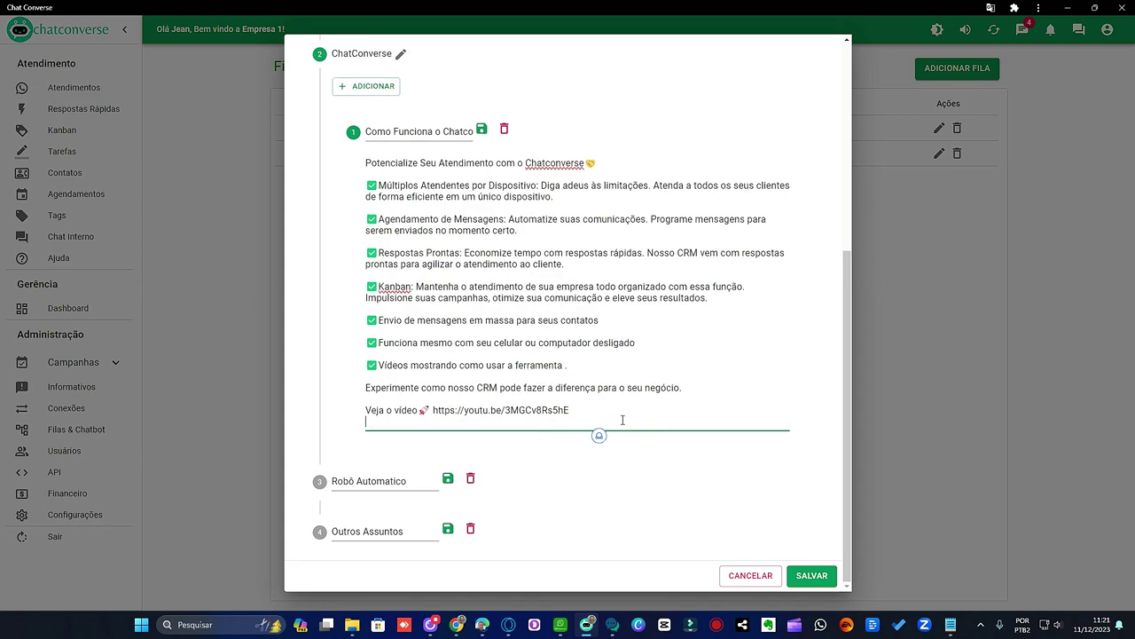
{"action": "key", "text": "BackSpace"}
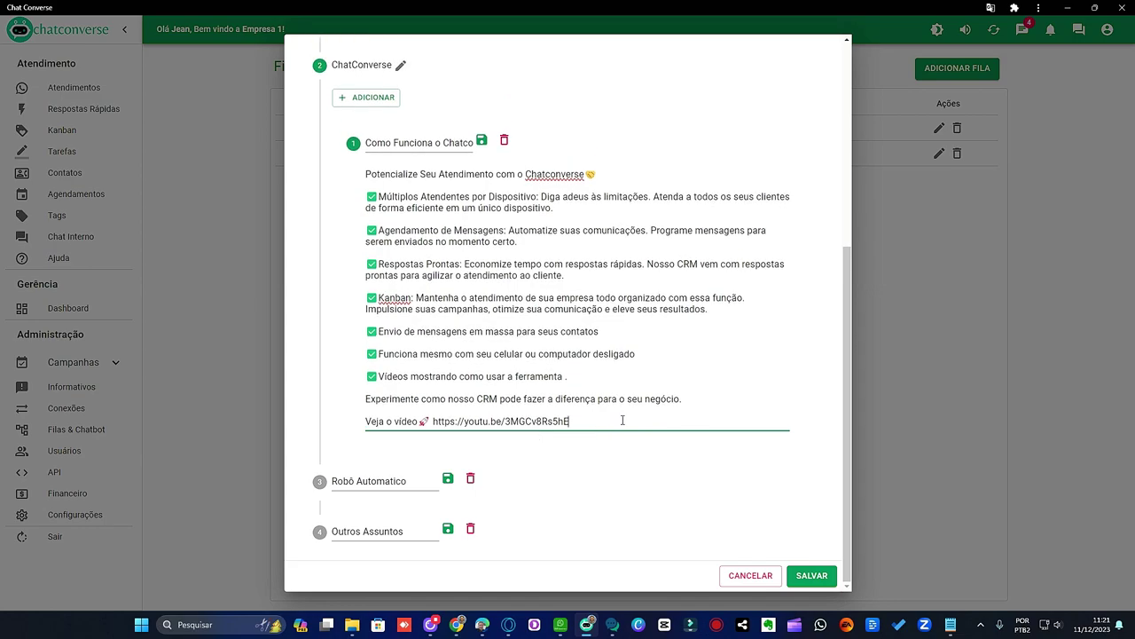
{"action": "left_click", "coordinate": [481, 141]}
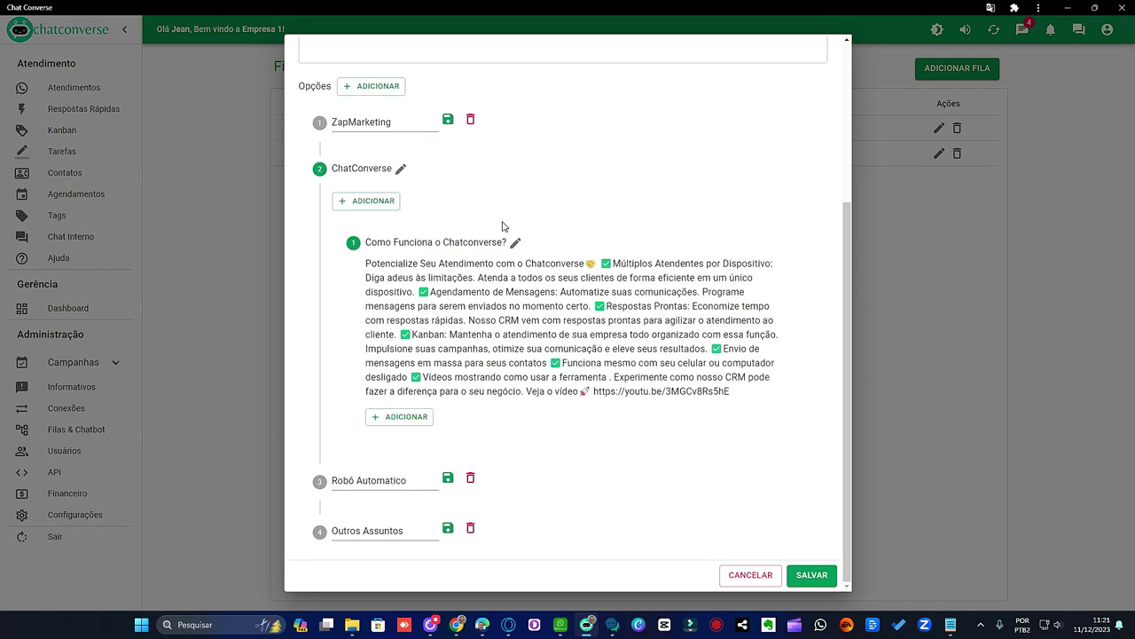
Add a sub-option titled "Quero Adquirir o Plano" beneath "Como Funciona o Chatconverse?", correcting the misspelled "Aquirir".
{"action": "left_click", "coordinate": [414, 419]}
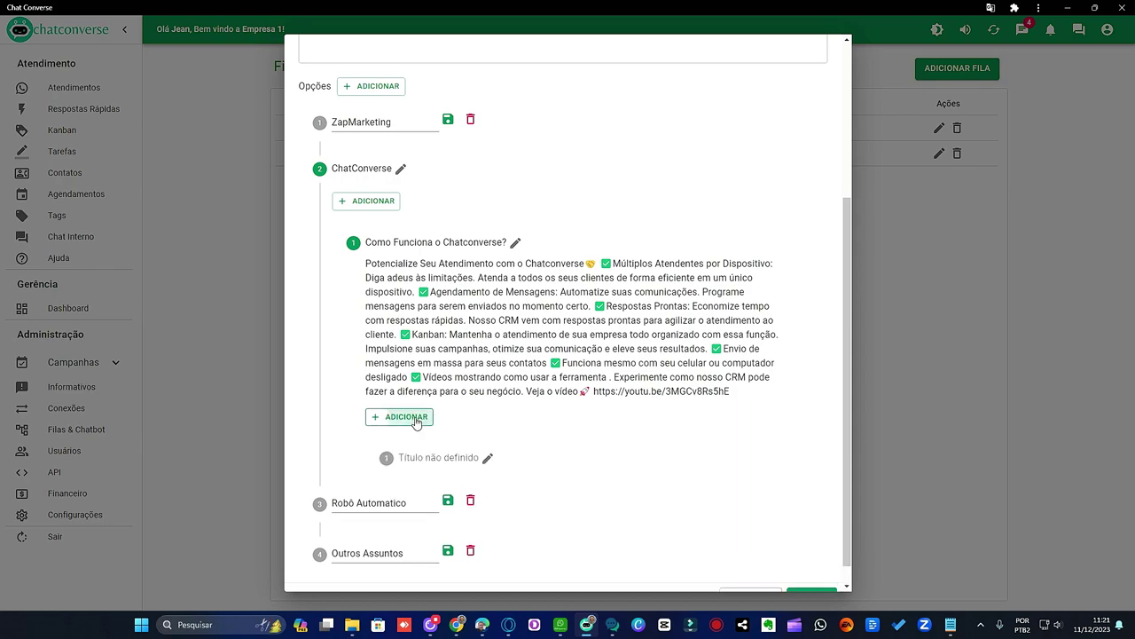
{"action": "left_click", "coordinate": [458, 460]}
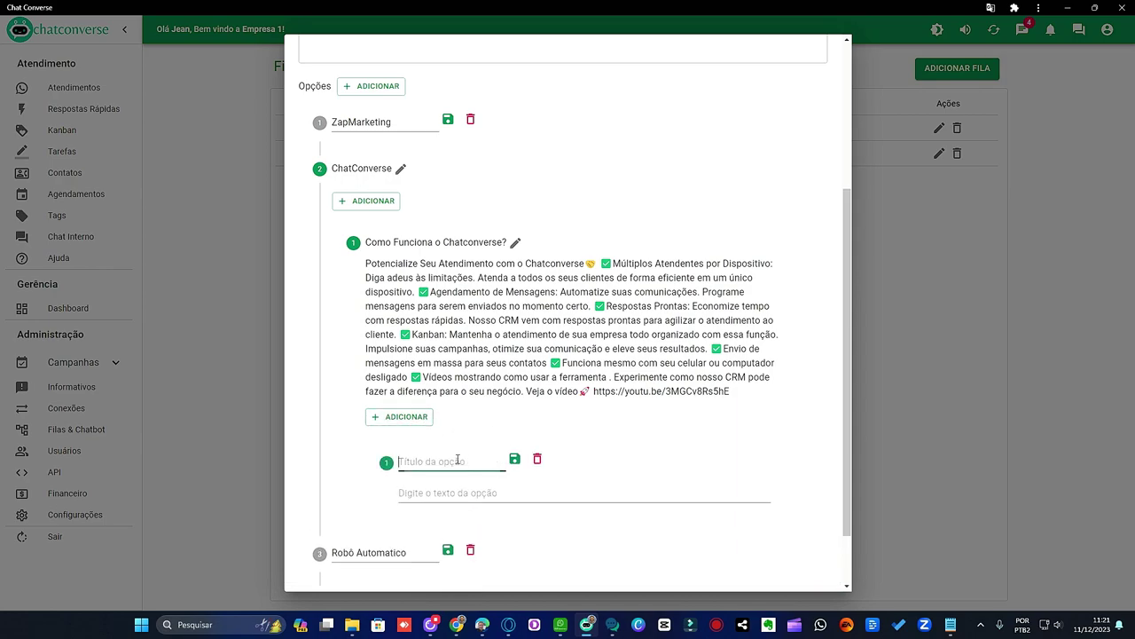
{"action": "type", "text": "Quero Aquirir o Plano"}
{"action": "right_click", "coordinate": [436, 463]}
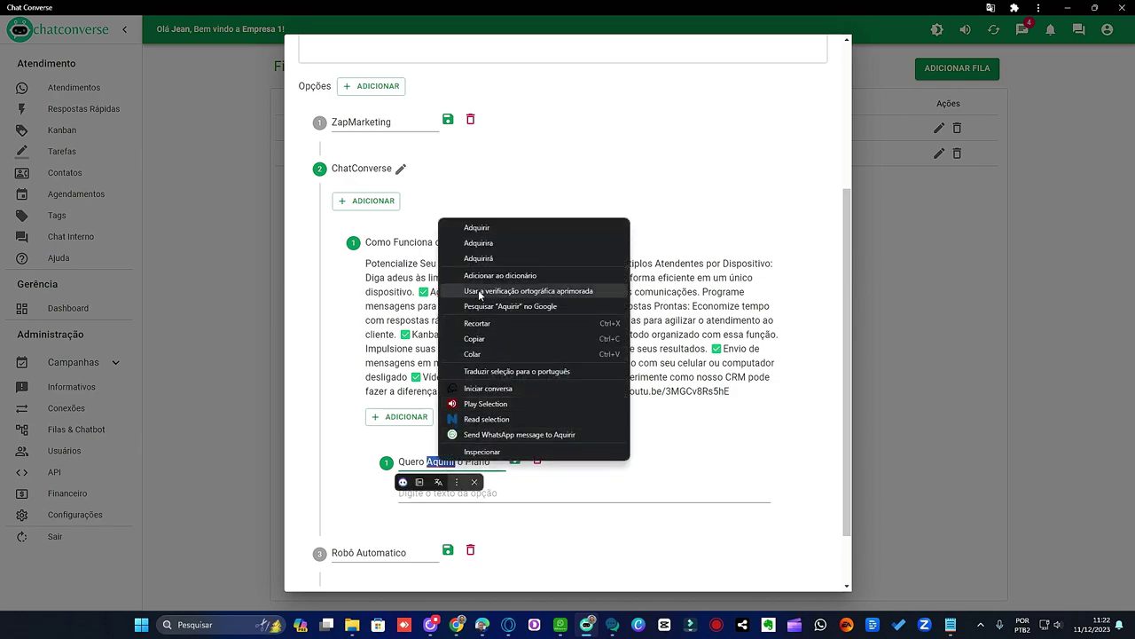
{"action": "left_click", "coordinate": [503, 231]}
Write the option's text: "Que bom , lembre-se que terá nosso suporte sempre que precisar , vou lhe enviar link logo abaixo para você finalizar seu pedido".
{"action": "left_click", "coordinate": [523, 499]}
{"action": "left_click", "coordinate": [473, 491]}
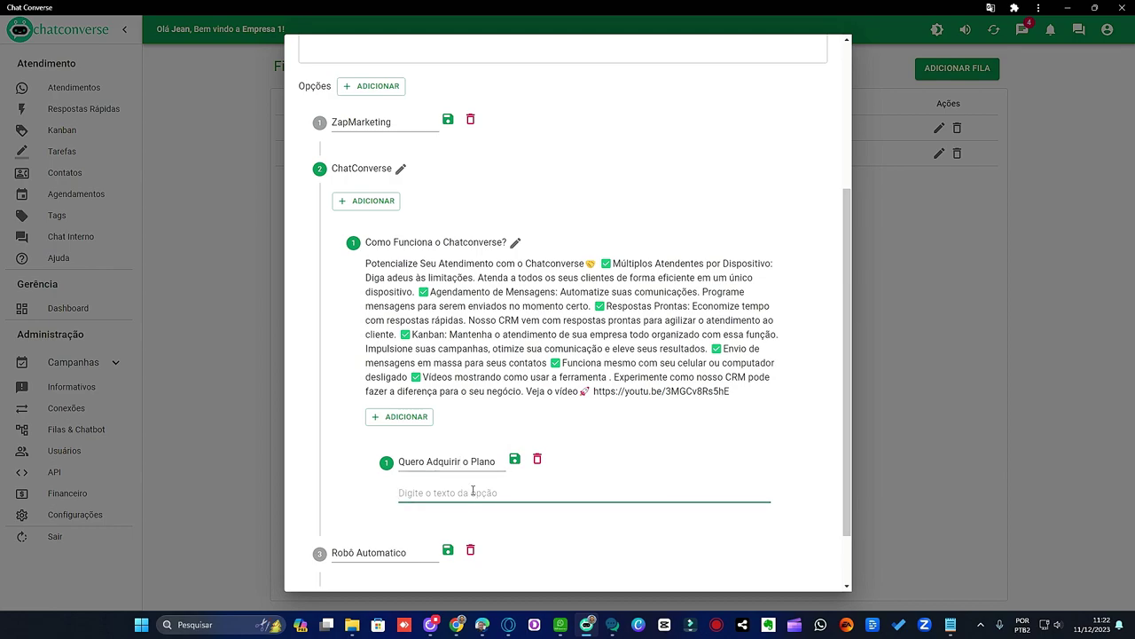
{"action": "type", "text": "Que bom , apartir de agora você pode"}
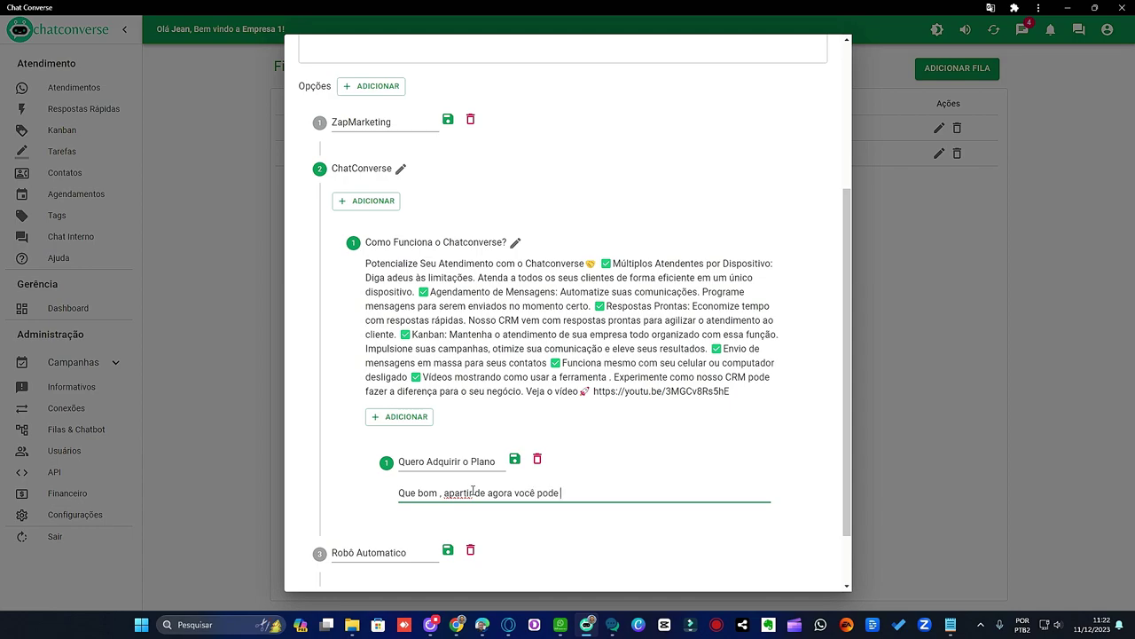
{"action": "key", "text": "BackSpace"}
{"action": "key", "text": "BackSpace"}
{"action": "key", "text": "BackSpace"}
{"action": "key", "text": "BackSpace"}
{"action": "key", "text": "BackSpace"}
{"action": "key", "text": "BackSpace"}
{"action": "key", "text": "BackSpace"}
{"action": "key", "text": "BackSpace"}
{"action": "key", "text": "BackSpace"}
{"action": "key", "text": "BackSpace"}
{"action": "key", "text": "BackSpace"}
{"action": "key", "text": "BackSpace"}
{"action": "key", "text": "BackSpace"}
{"action": "key", "text": "BackSpace"}
{"action": "key", "text": "BackSpace"}
{"action": "key", "text": "BackSpace"}
{"action": "key", "text": "BackSpace"}
{"action": "key", "text": "BackSpace"}
{"action": "key", "text": "BackSpace"}
{"action": "key", "text": "BackSpace"}
{"action": "type", "text": "lembra"}
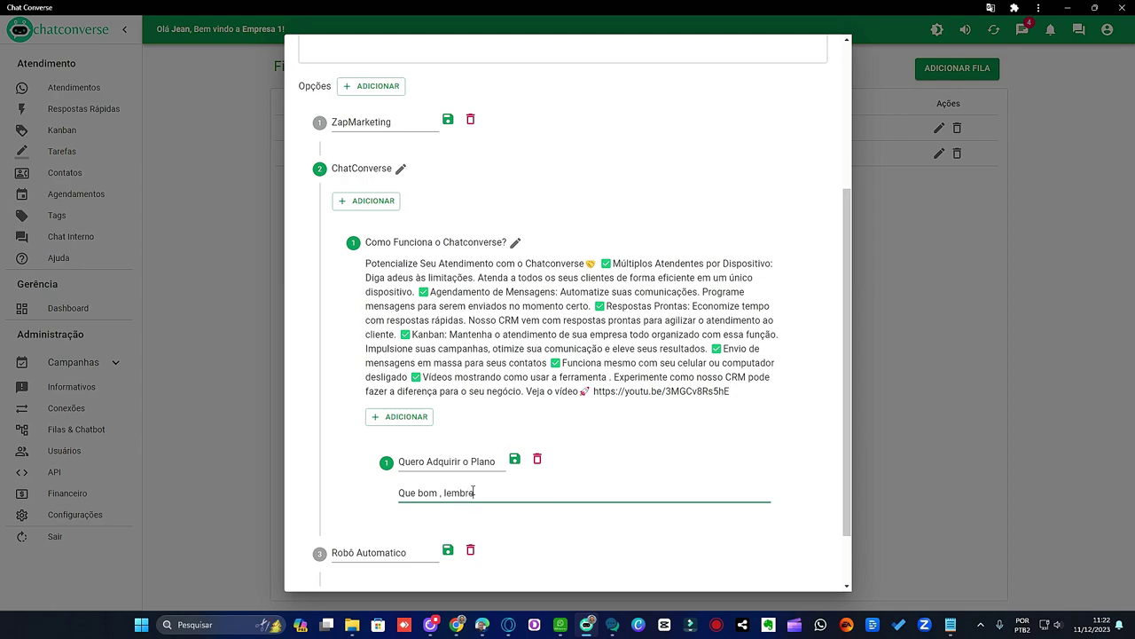
{"action": "type", "text": "-se que te"}
{"action": "type", "text": "rá nosso suporte"}
{"action": "type", "text": " a"}
{"action": "key", "text": "BackSpace"}
{"action": "key", "text": "BackSpace"}
{"action": "type", "text": "sempre que pre"}
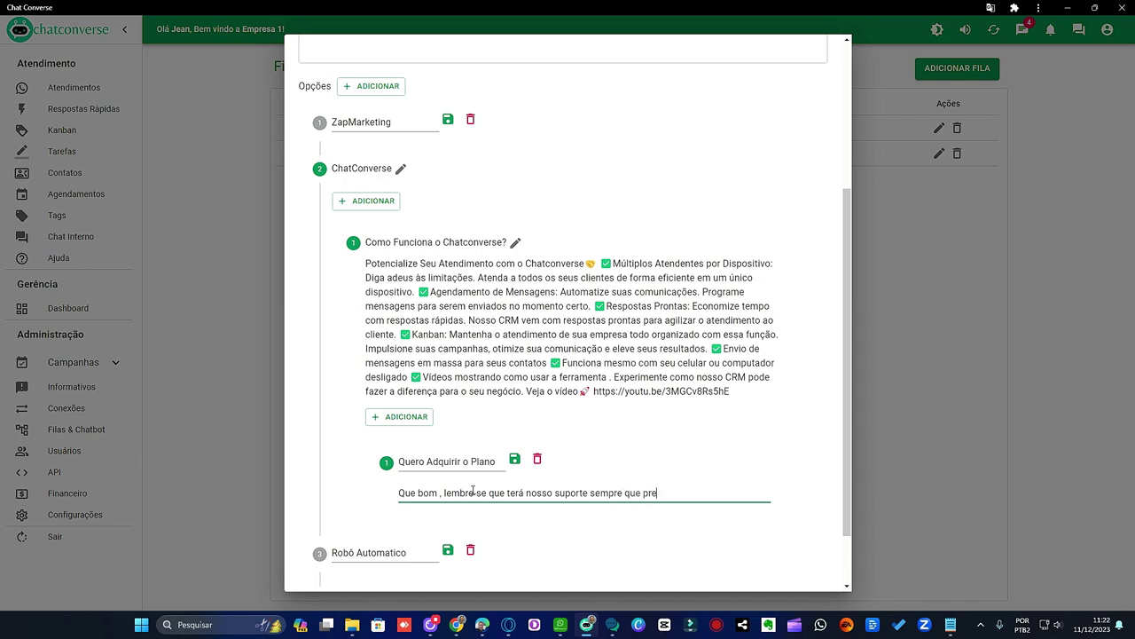
{"action": "type", "text": "cisar , vou lhe enviar lo"}
{"action": "key", "text": "BackSpace"}
{"action": "type", "text": "ink logo abaixo "}
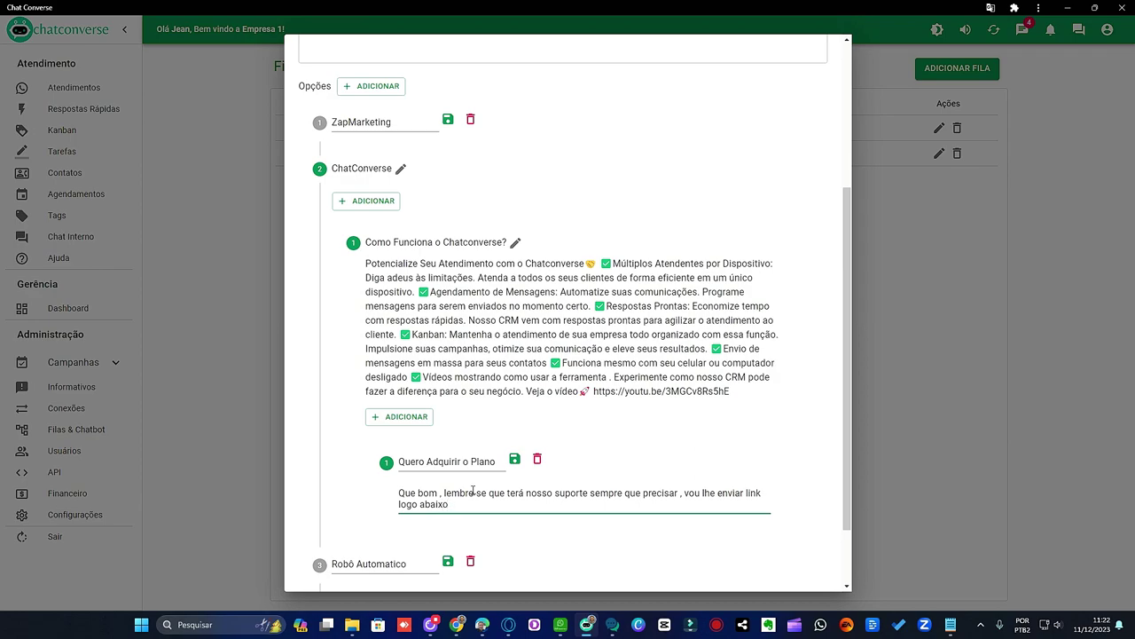
{"action": "type", "text": "para você finalizar seu pedido"}
Paste the copied purchase passage with its Kiwify link below the message, separated by a blank line.
{"action": "key", "text": "Return"}
{"action": "key", "text": "ctrl+v"}
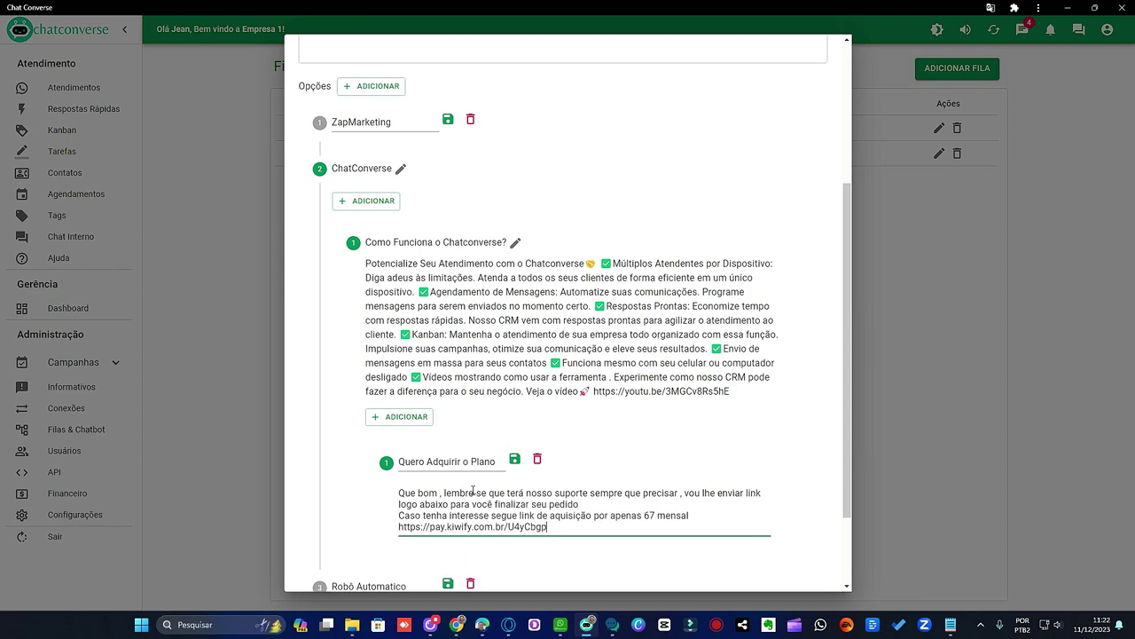
{"action": "left_click", "coordinate": [585, 503]}
{"action": "key", "text": "Return"}
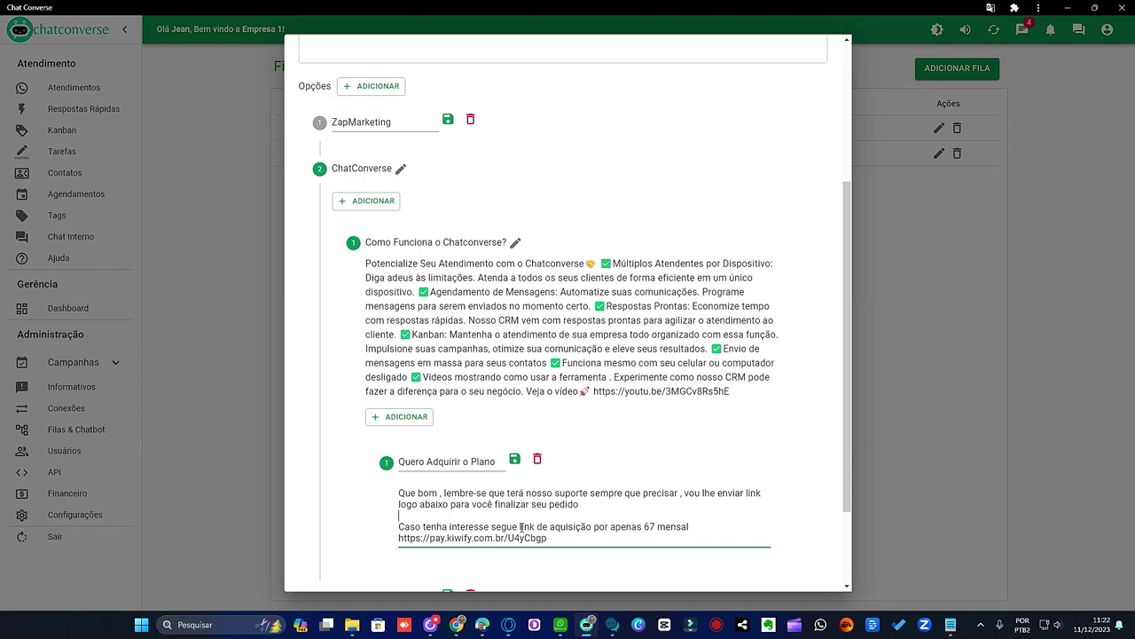
Trim the pasted passage so it begins "Link de aquisição por apenas 67 mensal", and save the option.
{"action": "left_click_drag", "start_coordinate": [519, 525], "coordinate": [398, 526]}
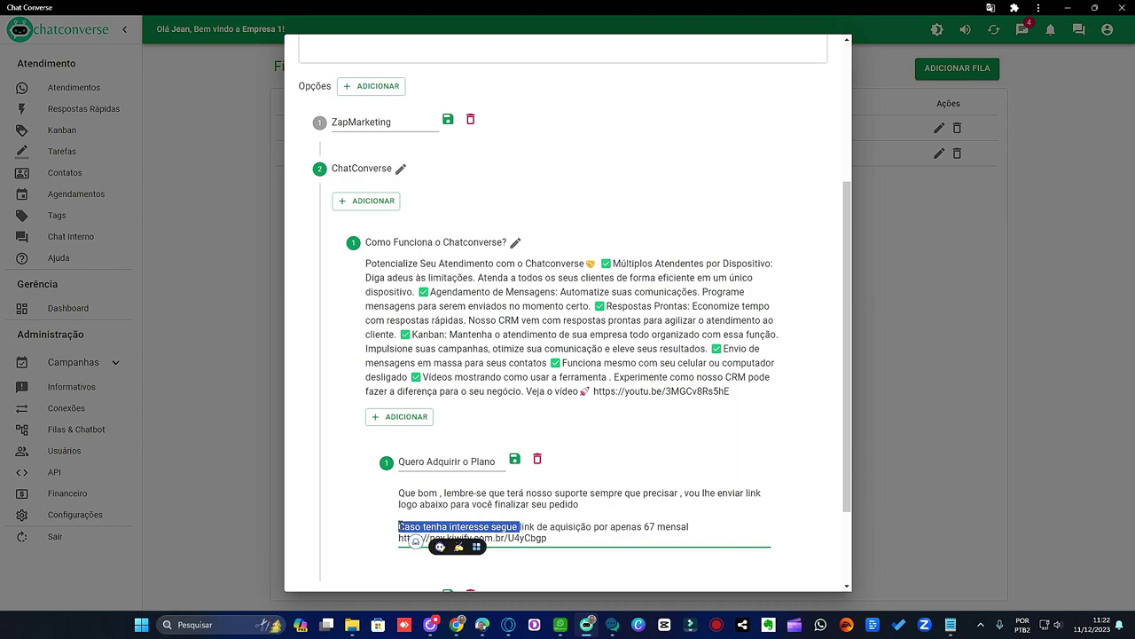
{"action": "key", "text": "BackSpace"}
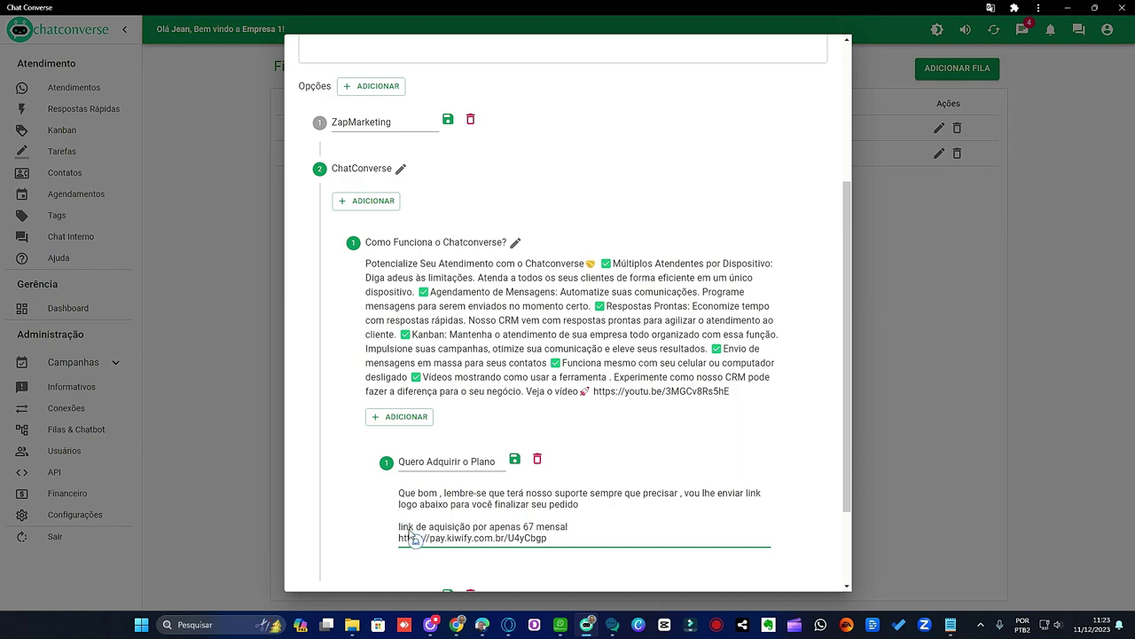
{"action": "key", "text": "Delete"}
{"action": "type", "text": "L"}
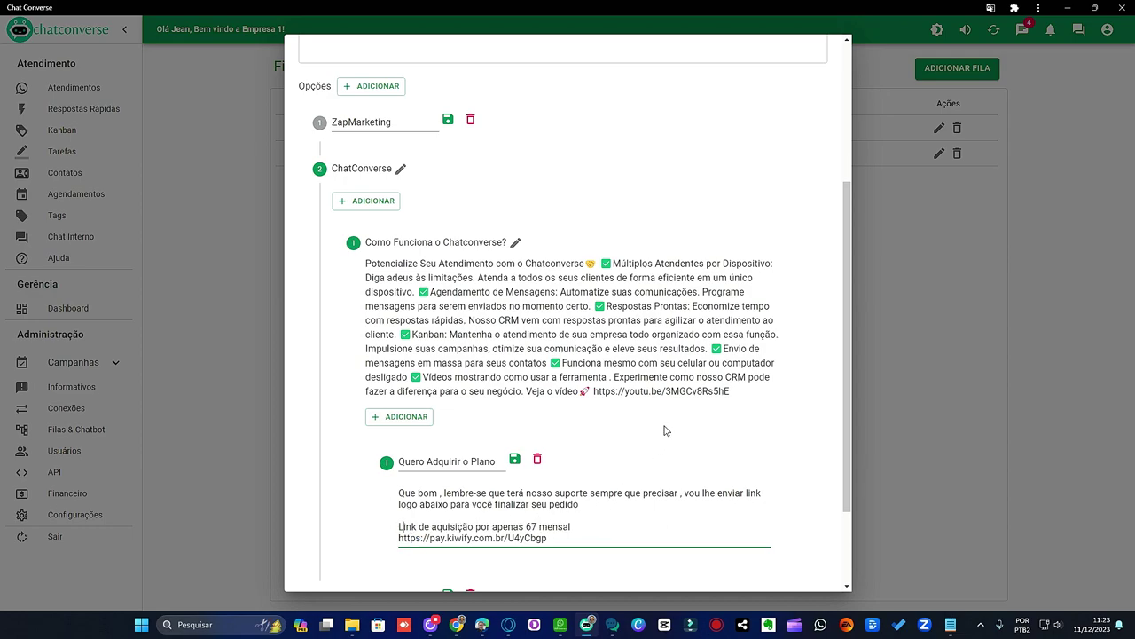
{"action": "scroll", "coordinate": [612, 373], "scroll_direction": "down", "scroll_amount": 2}
{"action": "left_click", "coordinate": [514, 344]}
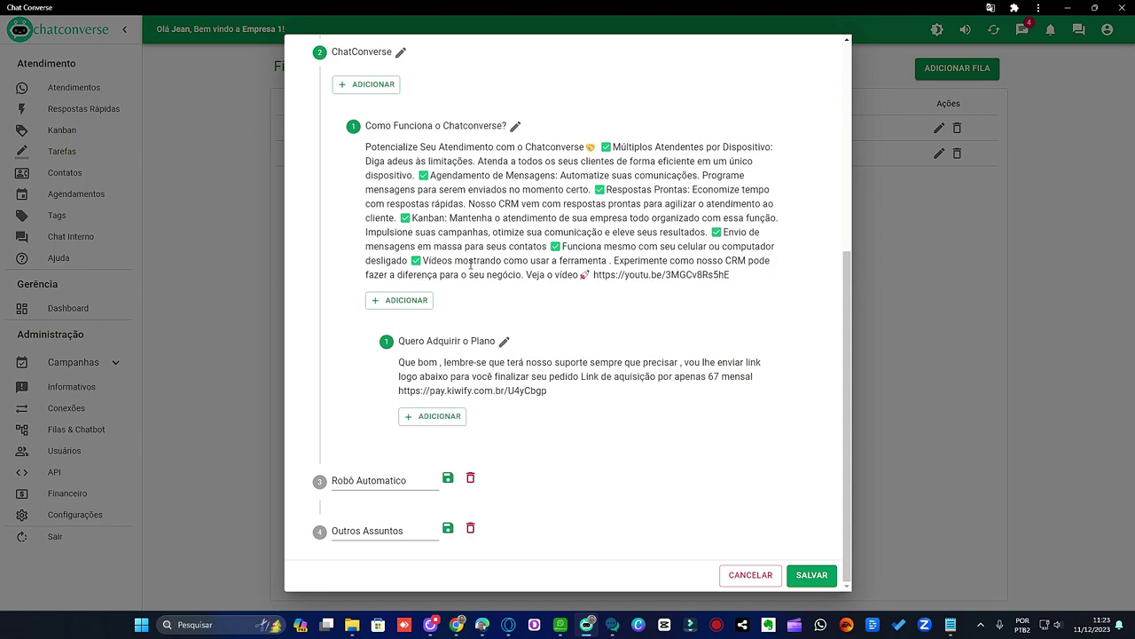
Add a sub-option titled "Tenho mais DÚVIDAS" beneath "Quero Adquirir o Plano".
{"action": "left_click", "coordinate": [444, 416]}
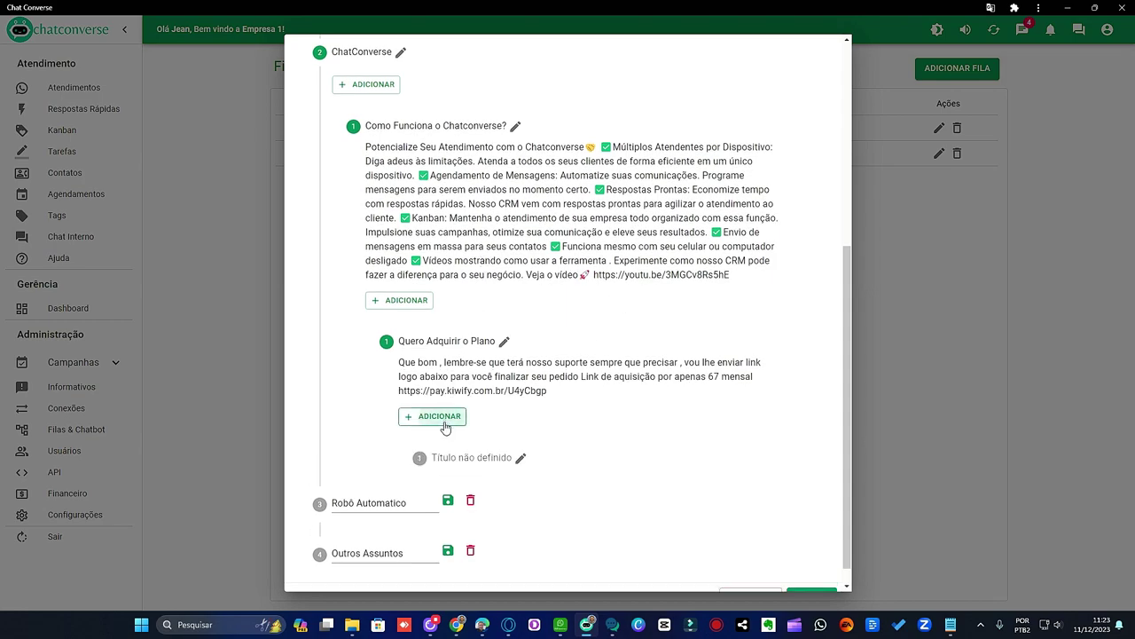
{"action": "left_click", "coordinate": [520, 457]}
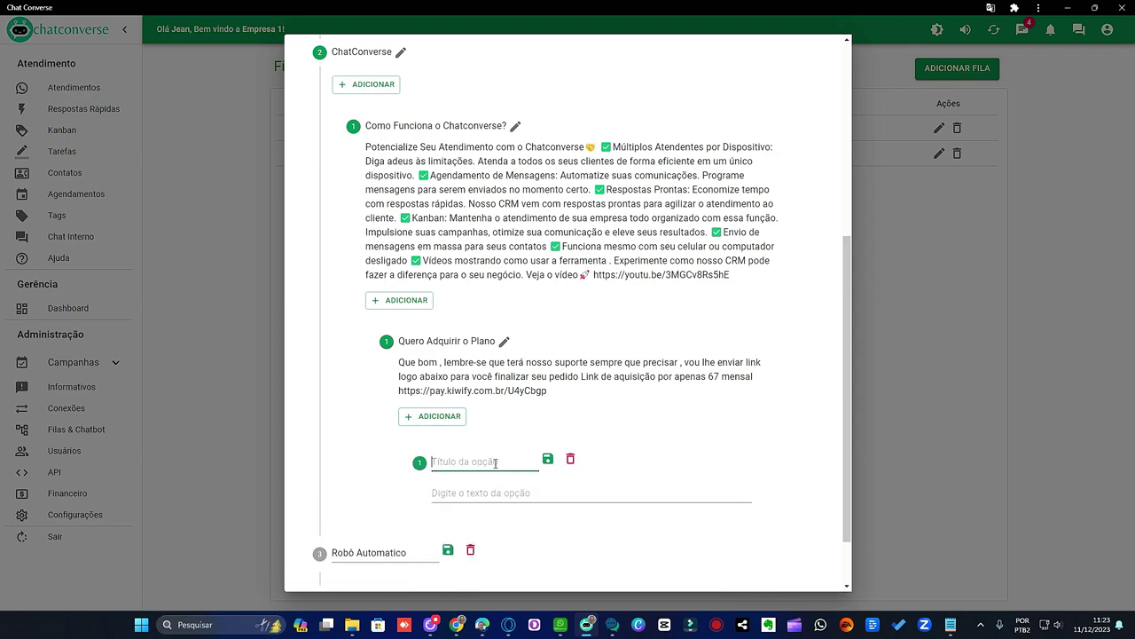
{"action": "type", "text": "Tenhao"}
{"action": "key", "text": "BackSpace"}
{"action": "type", "text": "o mais DÚVIDAS"}
Start the "Tenho mais DÚVIDAS" text with "Olá , digite aqui suas dúvidas e logo vamos responder a todas para".
{"action": "left_click", "coordinate": [501, 483]}
{"action": "type", "text": "Olá"}
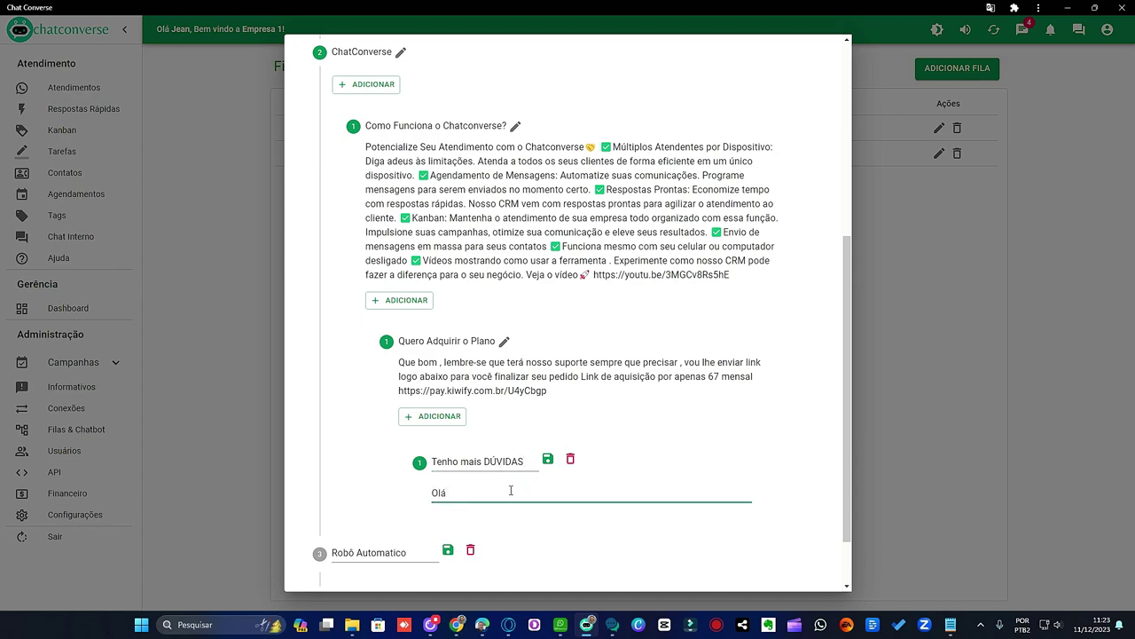
{"action": "type", "text": " , digitel"}
{"action": "key", "text": "BackSpace"}
{"action": "type", "text": "aqui suas dúvidas e"}
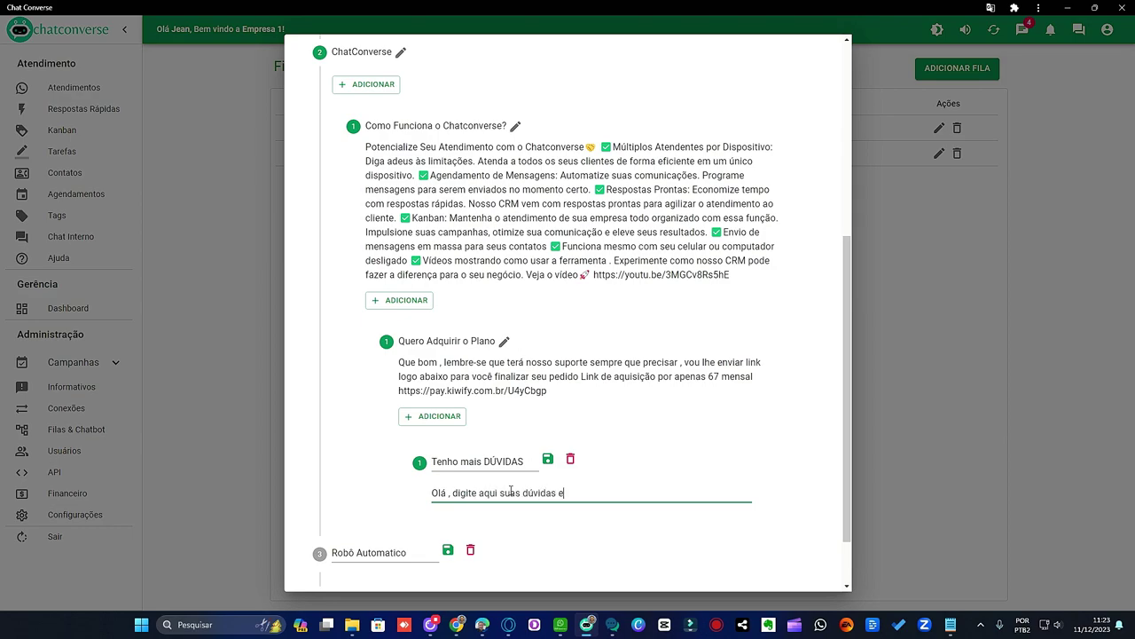
{"action": "type", "text": " logo vamos"}
{"action": "key", "text": "BackSpace"}
{"action": "key", "text": "BackSpace"}
{"action": "key", "text": "BackSpace"}
{"action": "key", "text": "BackSpace"}
{"action": "type", "text": "vamos responder a todas para "}
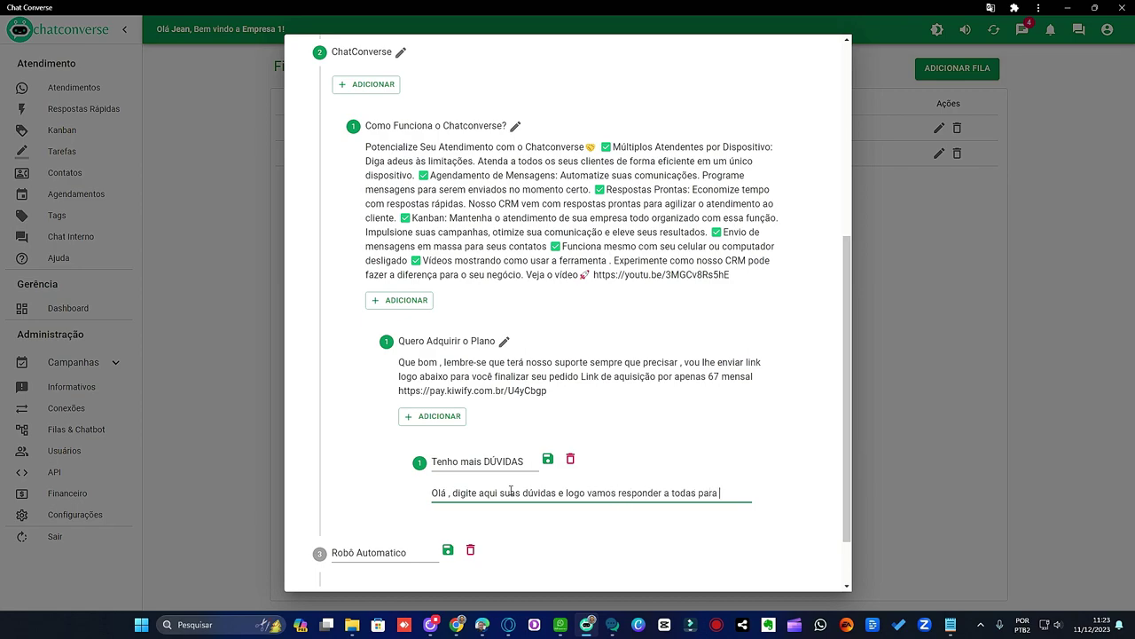
Finish the text with "que você fique totalmente satisfeito e faça um bom negócio .", with "negócio" spelled correctly, and save the option.
{"action": "type", "text": "que não"}
{"action": "key", "text": "BackSpace"}
{"action": "key", "text": "BackSpace"}
{"action": "key", "text": "BackSpace"}
{"action": "key", "text": "BackSpace"}
{"action": "type", "text": "voc~e"}
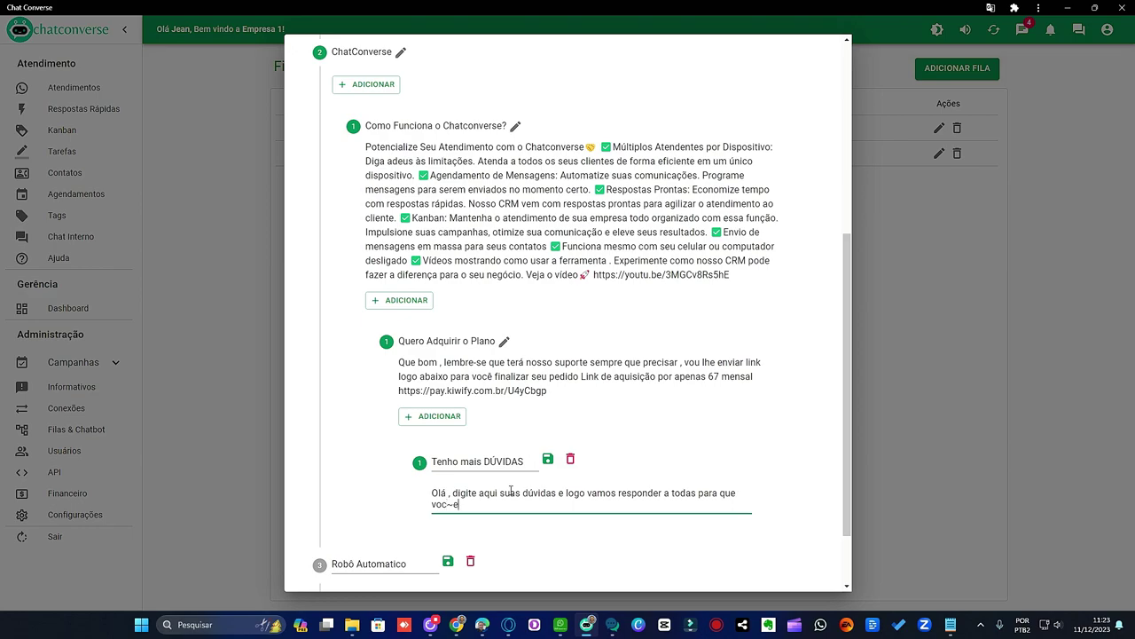
{"action": "key", "text": "BackSpace"}
{"action": "key", "text": "BackSpace"}
{"action": "type", "text": "ê fique totalmente satisfeito e faç"}
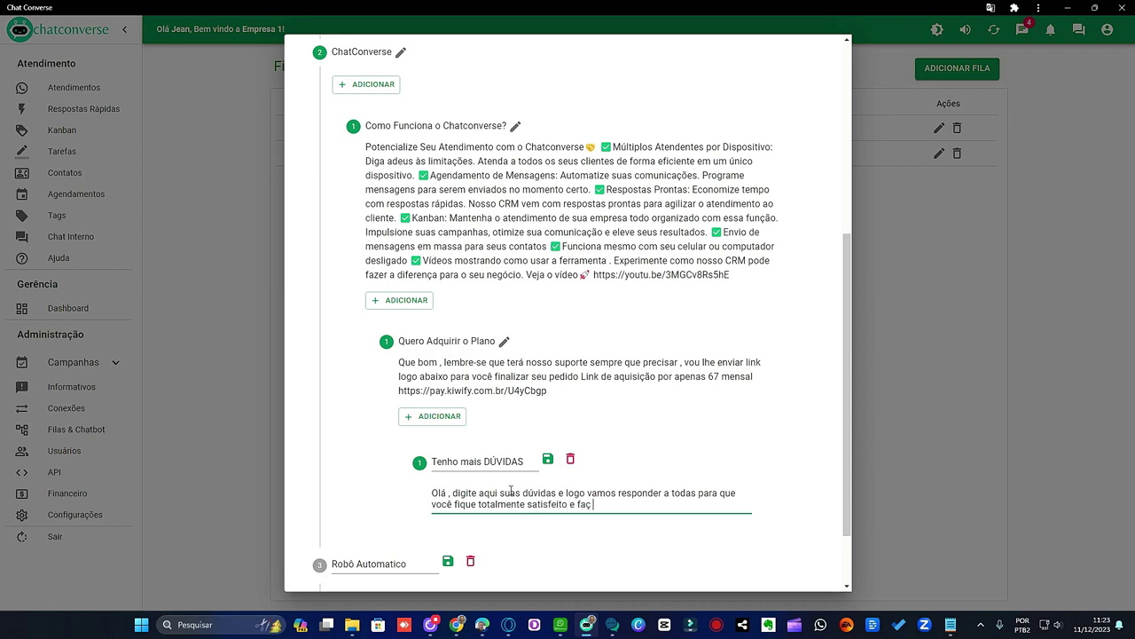
{"action": "key", "text": "BackSpace"}
{"action": "type", "text": "a um bom negocio"}
{"action": "key", "text": "BackSpace"}
{"action": "key", "text": "BackSpace"}
{"action": "key", "text": "BackSpace"}
{"action": "key", "text": "BackSpace"}
{"action": "key", "text": "BackSpace"}
{"action": "key", "text": "BackSpace"}
{"action": "key", "text": "BackSpace"}
{"action": "type", "text": "égocio"}
{"action": "right_click", "coordinate": [654, 503]}
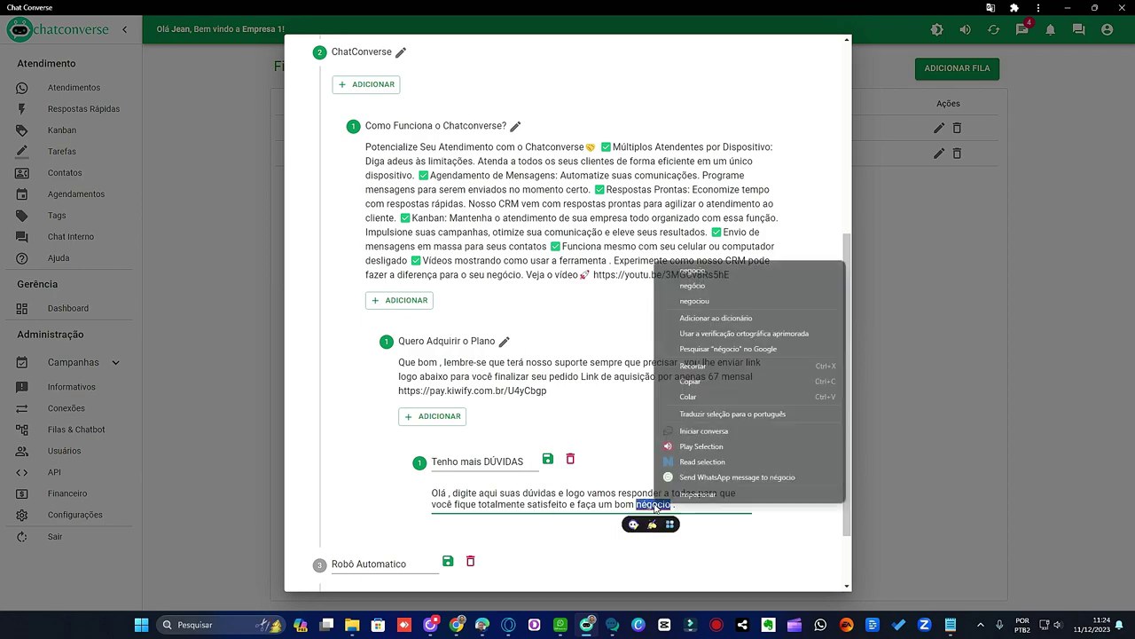
{"action": "left_click", "coordinate": [715, 286]}
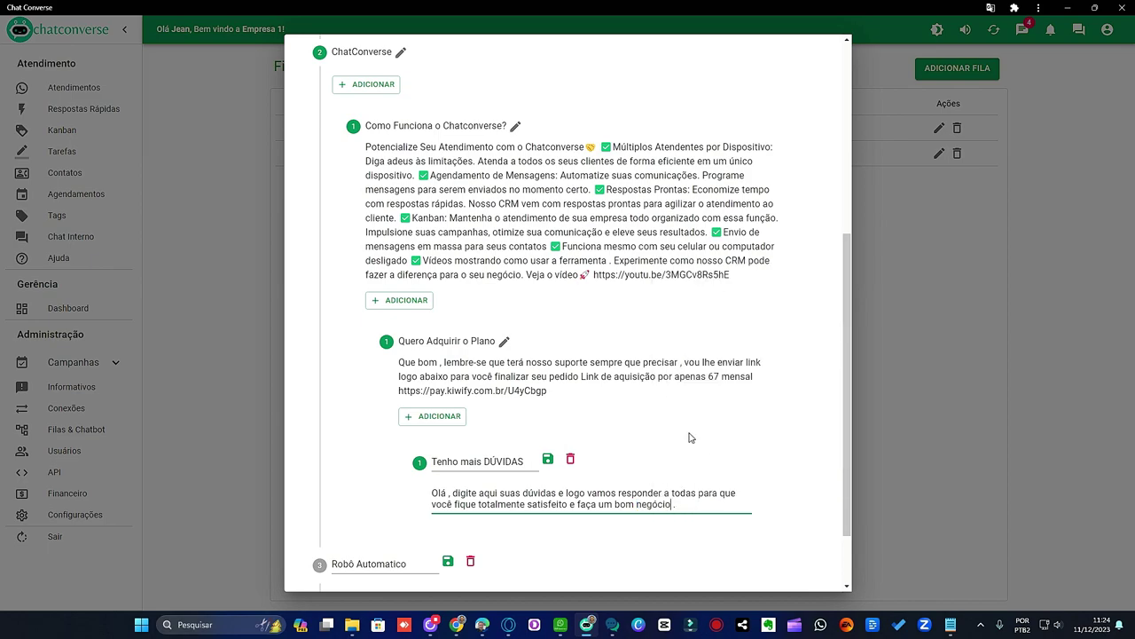
{"action": "scroll", "coordinate": [696, 408], "scroll_direction": "down", "scroll_amount": 2}
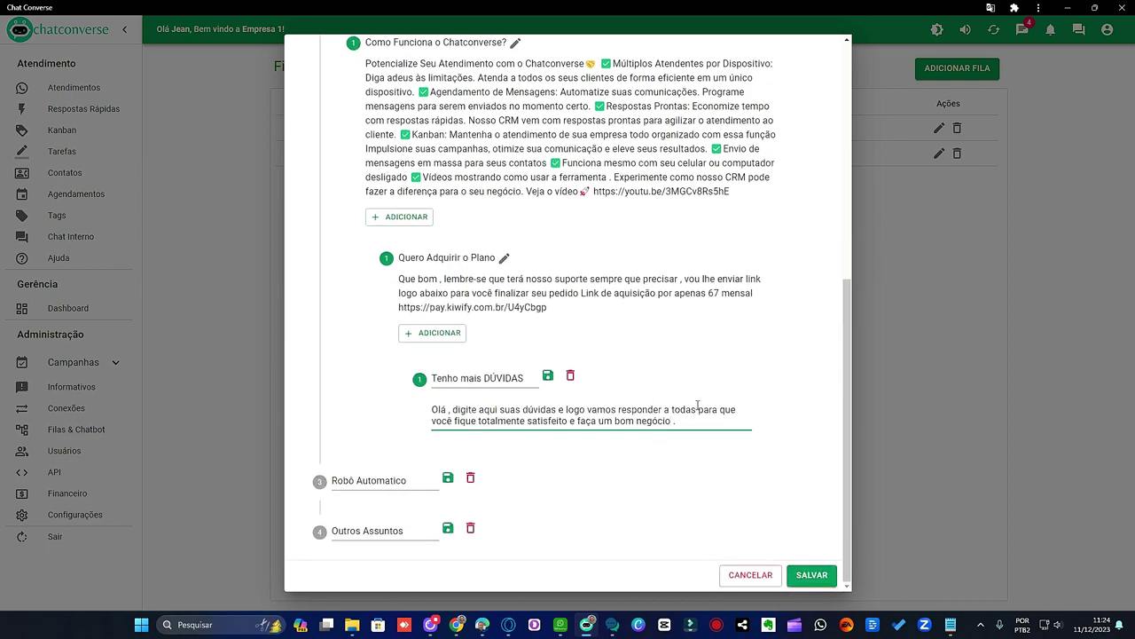
{"action": "left_click", "coordinate": [548, 375]}
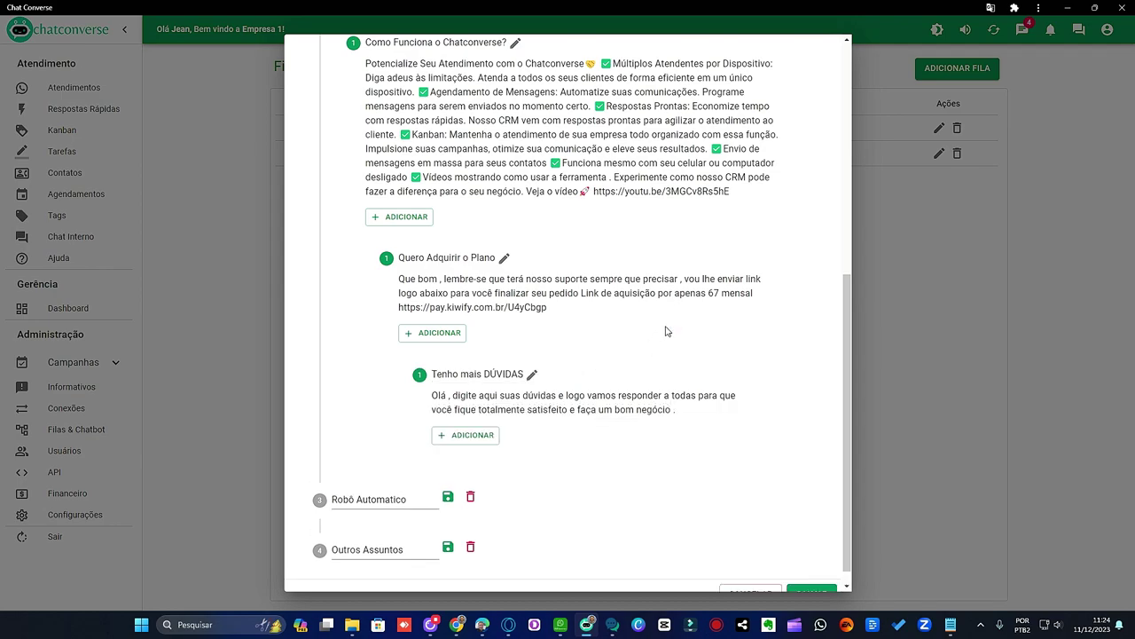
Save the queue's "Robô Automatico" option and add a sub-option beneath it.
{"action": "scroll", "coordinate": [667, 331], "scroll_direction": "up", "scroll_amount": 4}
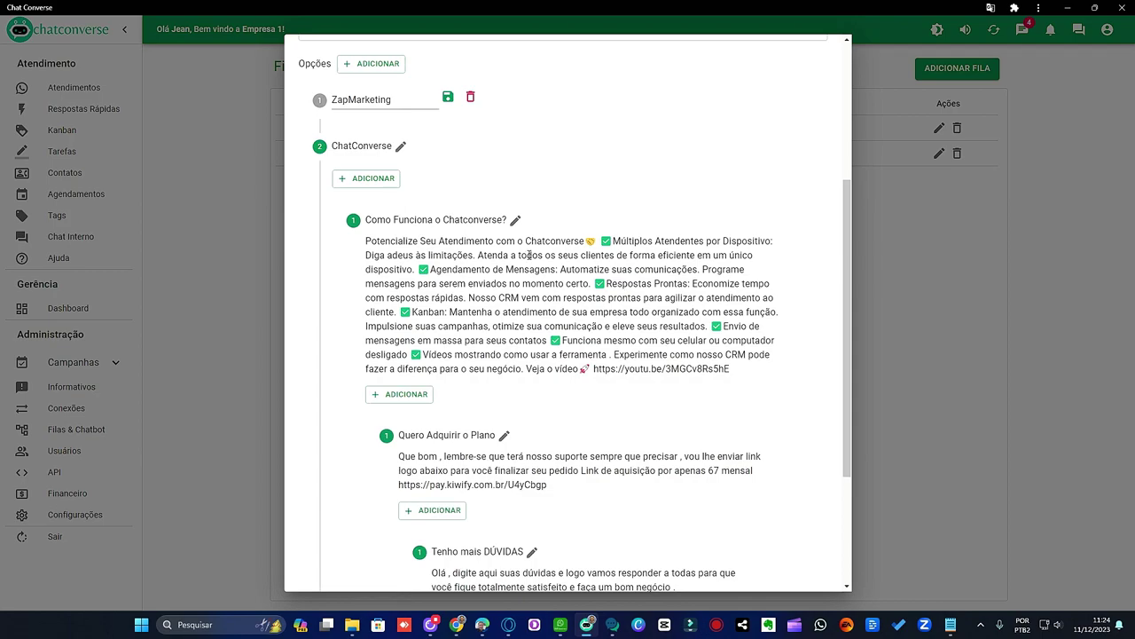
{"action": "scroll", "coordinate": [637, 266], "scroll_direction": "down", "scroll_amount": 3}
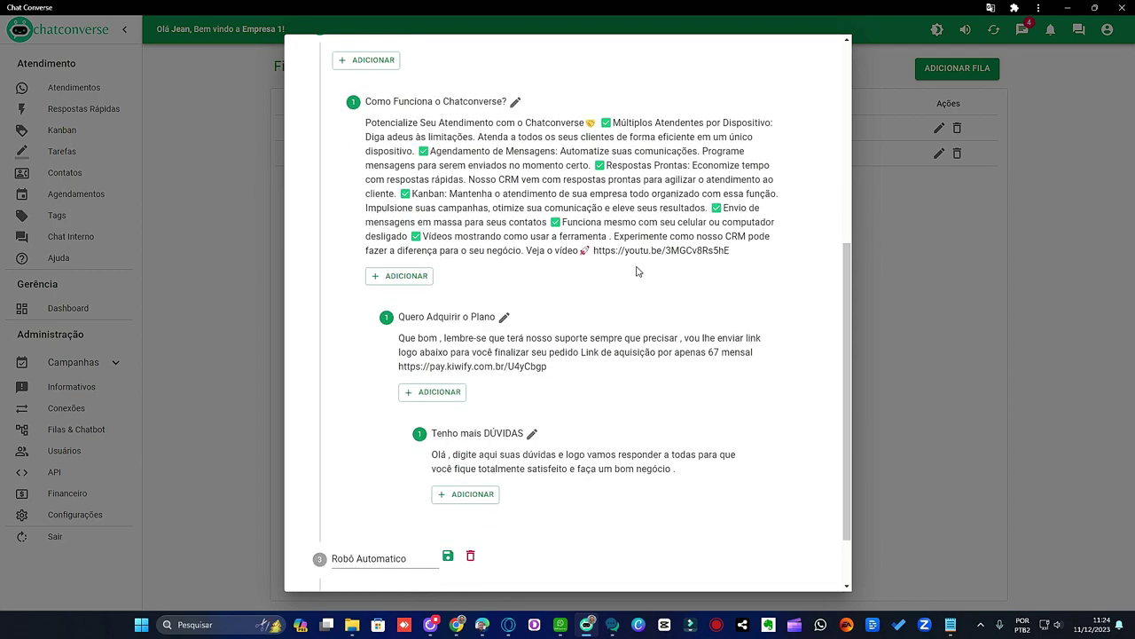
{"action": "scroll", "coordinate": [637, 271], "scroll_direction": "down", "scroll_amount": 2}
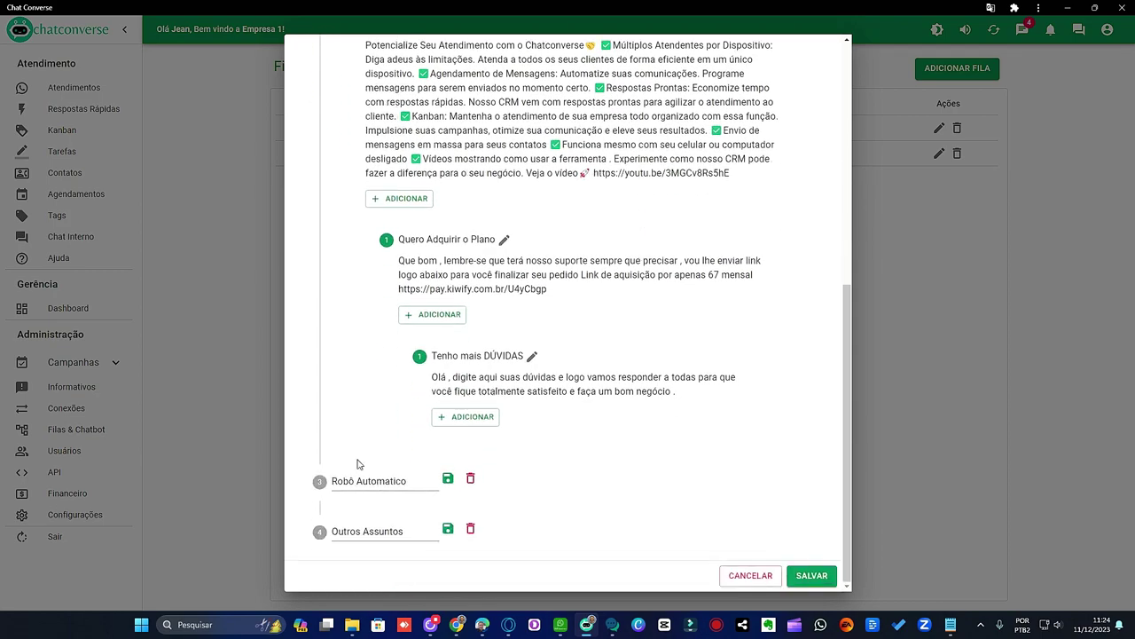
{"action": "left_click", "coordinate": [447, 478]}
{"action": "left_click", "coordinate": [448, 437]}
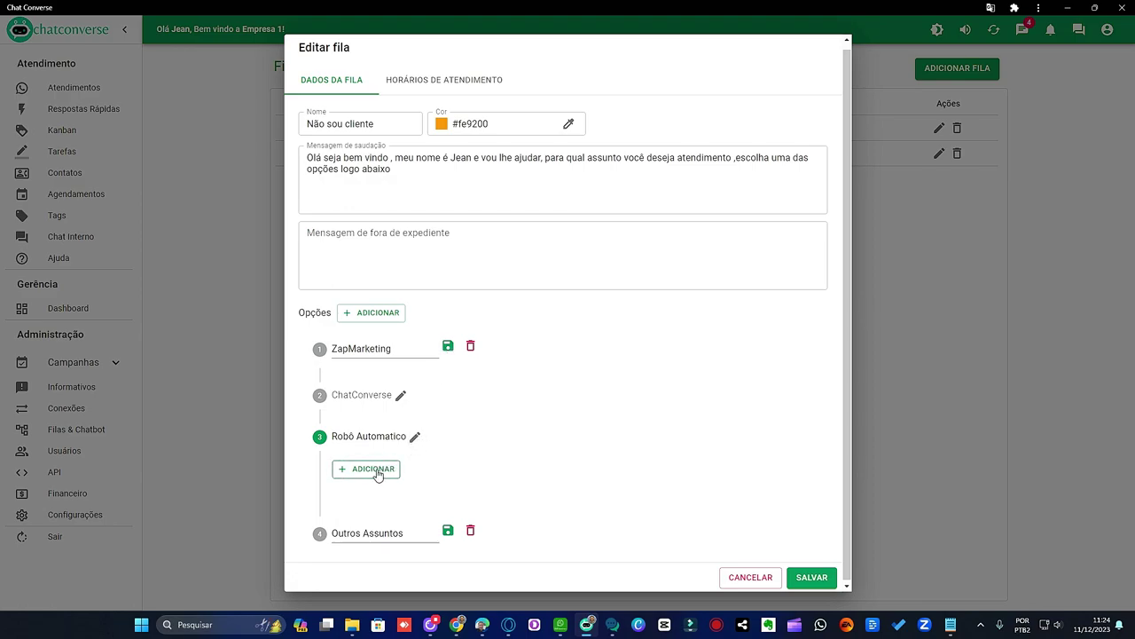
{"action": "left_click", "coordinate": [374, 469]}
Title the new Robô Automatico sub-option "Como funciona o Robô Automático?".
{"action": "scroll", "coordinate": [493, 438], "scroll_direction": "down", "scroll_amount": 1}
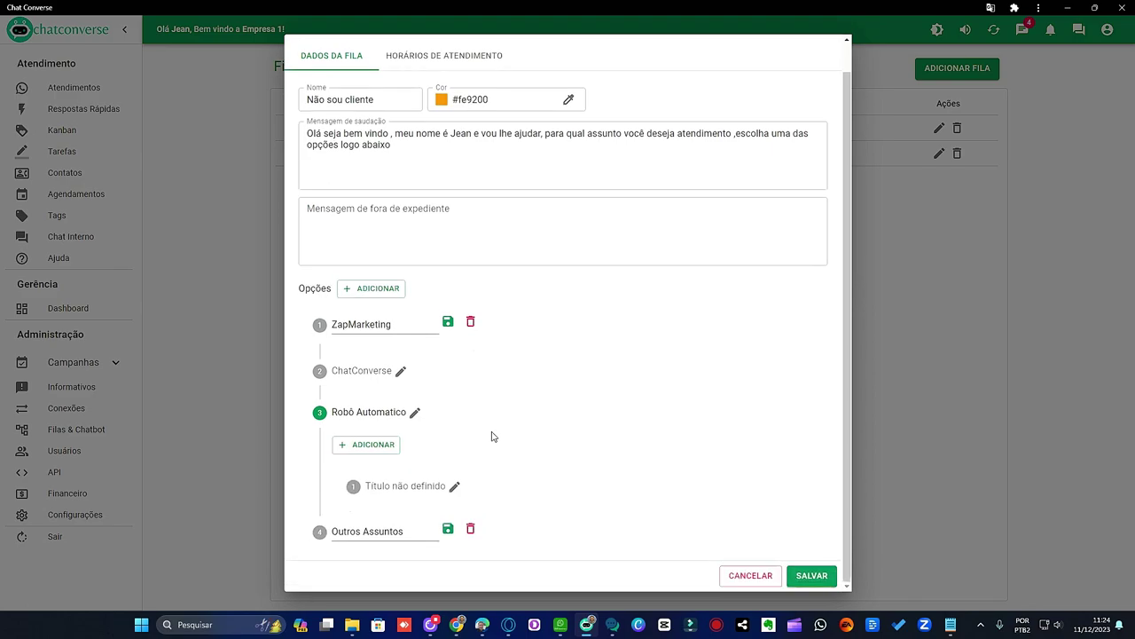
{"action": "left_click", "coordinate": [455, 487]}
{"action": "type", "text": "C"}
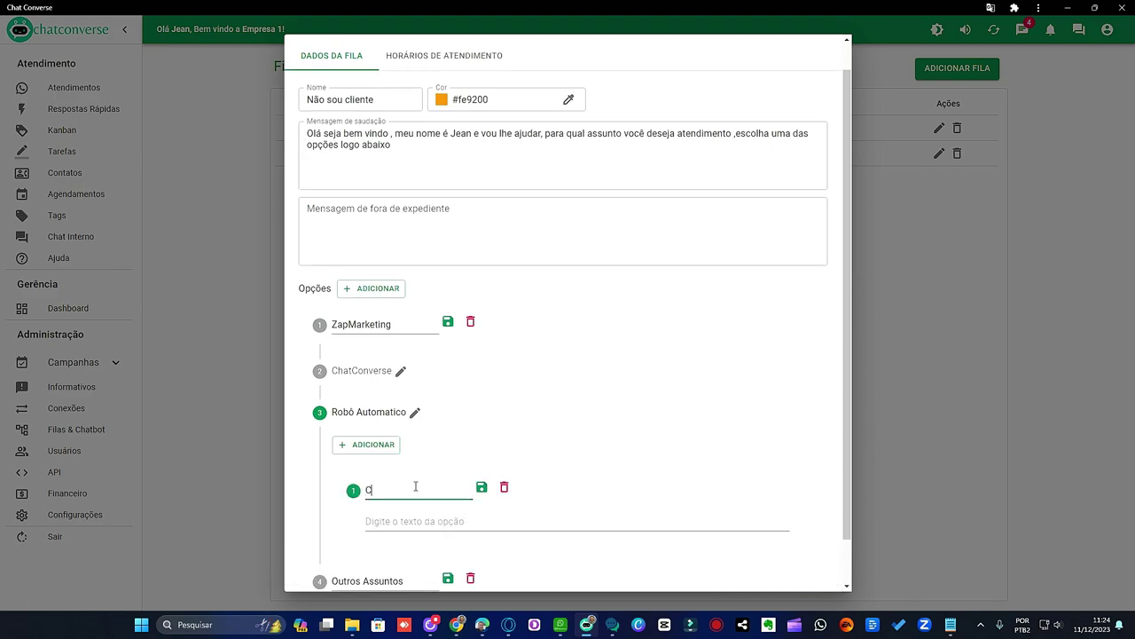
{"action": "type", "text": "omo funciona o Robô Automat"}
{"action": "key", "text": "BackSpace"}
{"action": "key", "text": "BackSpace"}
{"action": "type", "text": "ático?"}
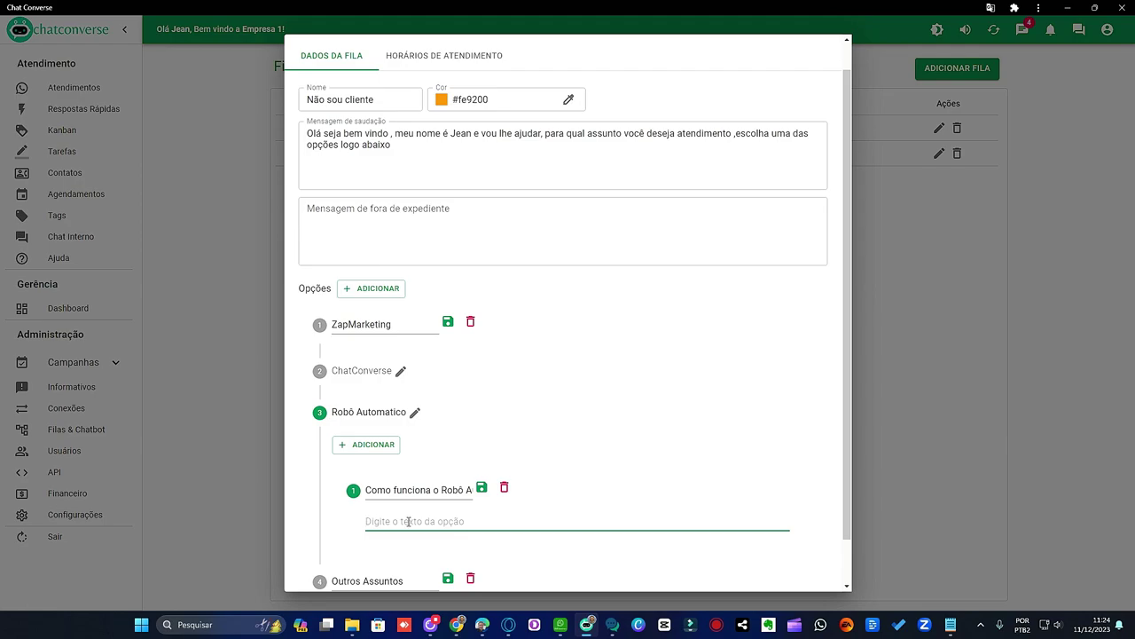
Start the sub-option's text with "O robô automático é criado dentro de uma plataforma chamada typebot, aonde".
{"action": "type", "text": "O robô autom"}
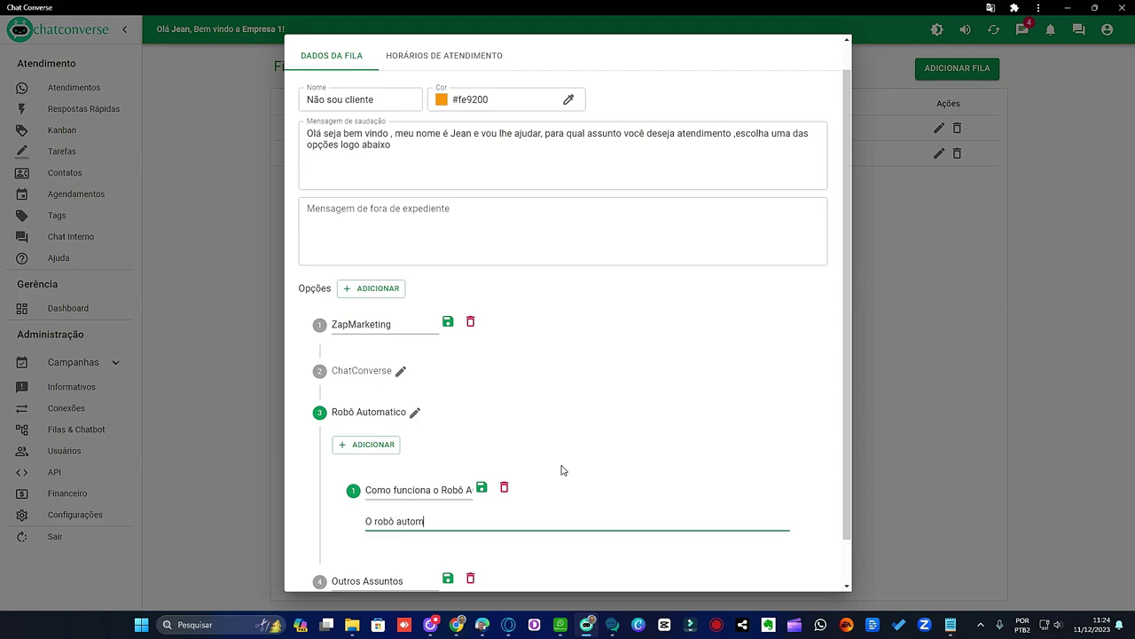
{"action": "type", "text": "ático e uma"}
{"action": "type", "text": " fe"}
{"action": "key", "text": "BackSpace"}
{"action": "key", "text": "BackSpace"}
{"action": "key", "text": "BackSpace"}
{"action": "key", "text": "BackSpace"}
{"action": "key", "text": "BackSpace"}
{"action": "key", "text": "BackSpace"}
{"action": "key", "text": "BackSpace"}
{"action": "type", "text": "é criado e"}
{"action": "key", "text": "BackSpace"}
{"action": "type", "text": "de"}
{"action": "type", "text": "nstr"}
{"action": "type", "text": "tro de u"}
{"action": "type", "text": "ma platafroma"}
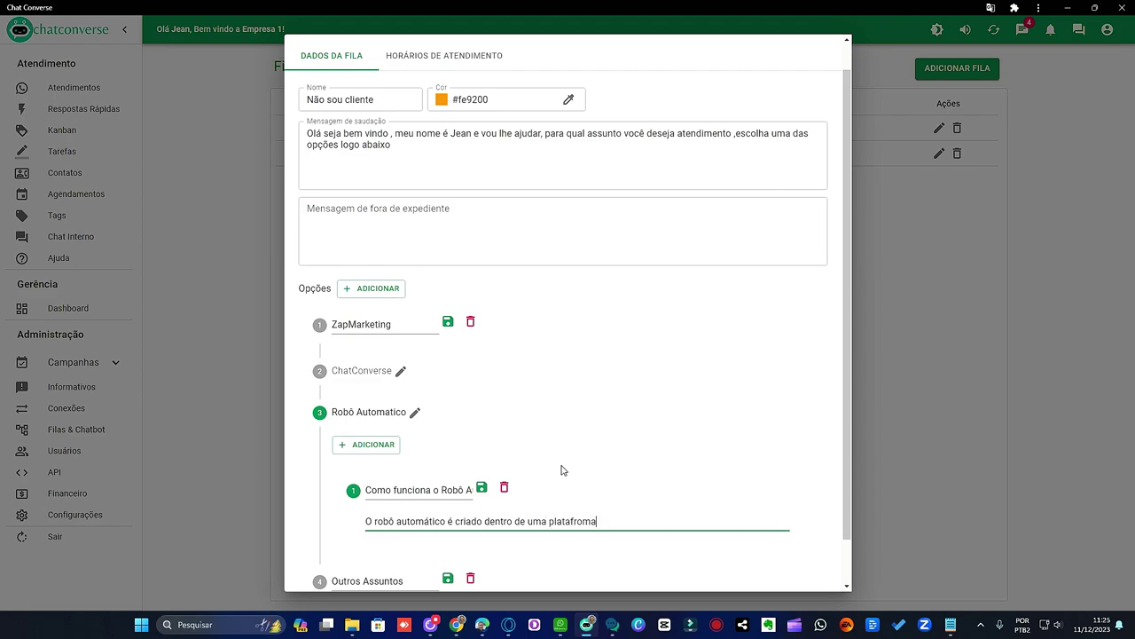
{"action": "key", "text": "BackSpace"}
{"action": "key", "text": "BackSpace"}
{"action": "key", "text": "BackSpace"}
{"action": "key", "text": "BackSpace"}
{"action": "type", "text": "orma chamada typebot, aonde"}
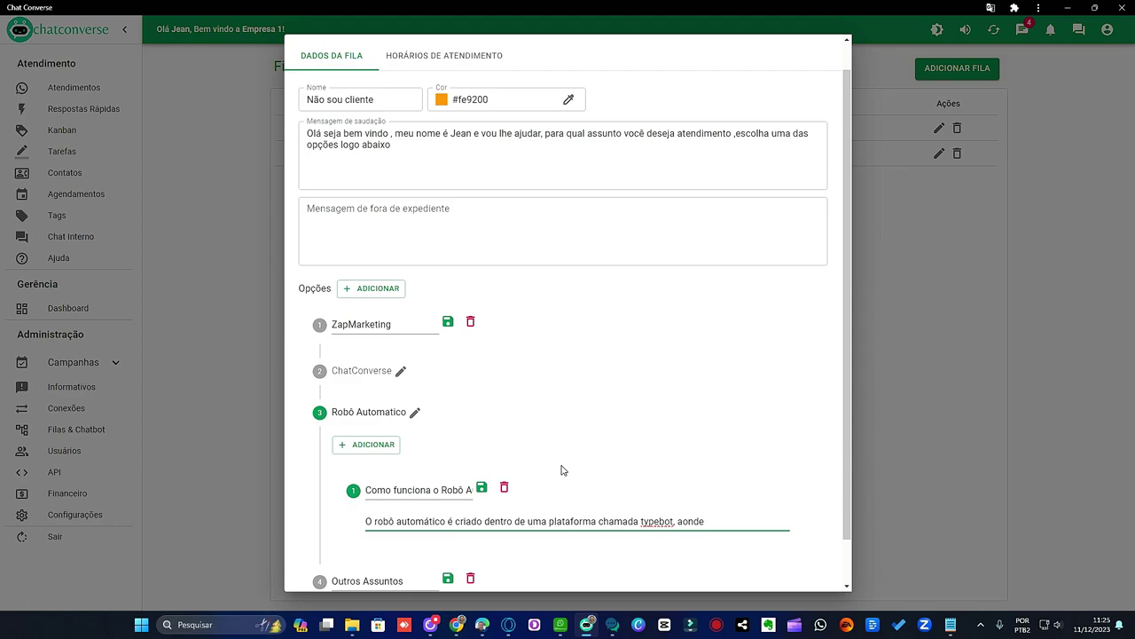
Continue the text with "é permitido criar fluxos de atendimentos tudo automatizados , nesta plataforma você vai pode".
{"action": "type", "text": " é permitido criar fluxos de a"}
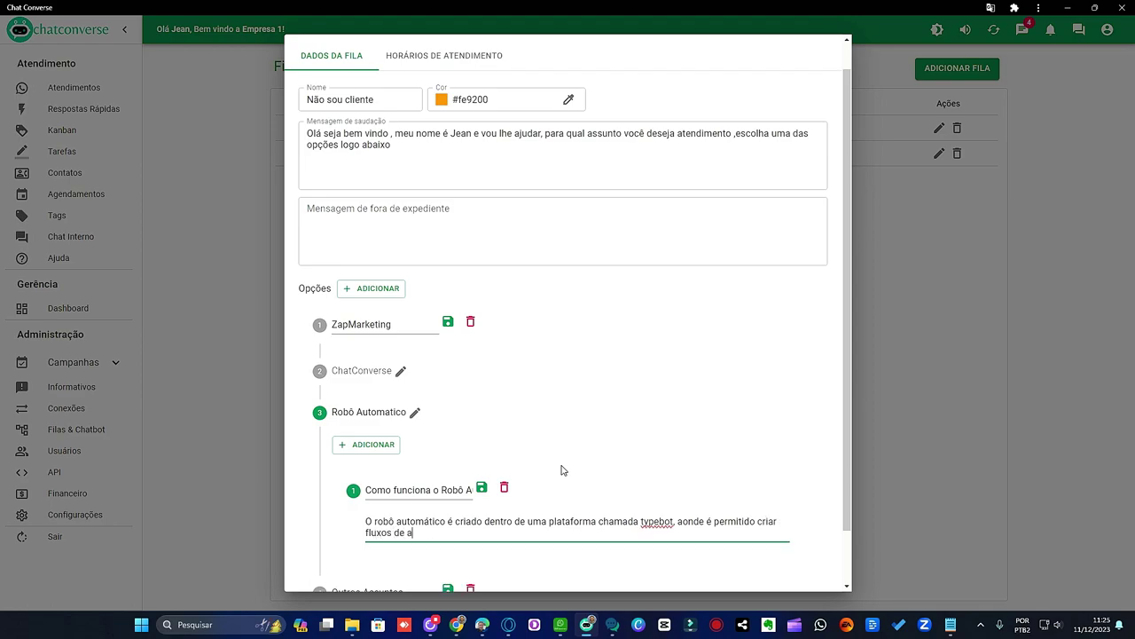
{"action": "type", "text": "tendimentos tudo automatizados"}
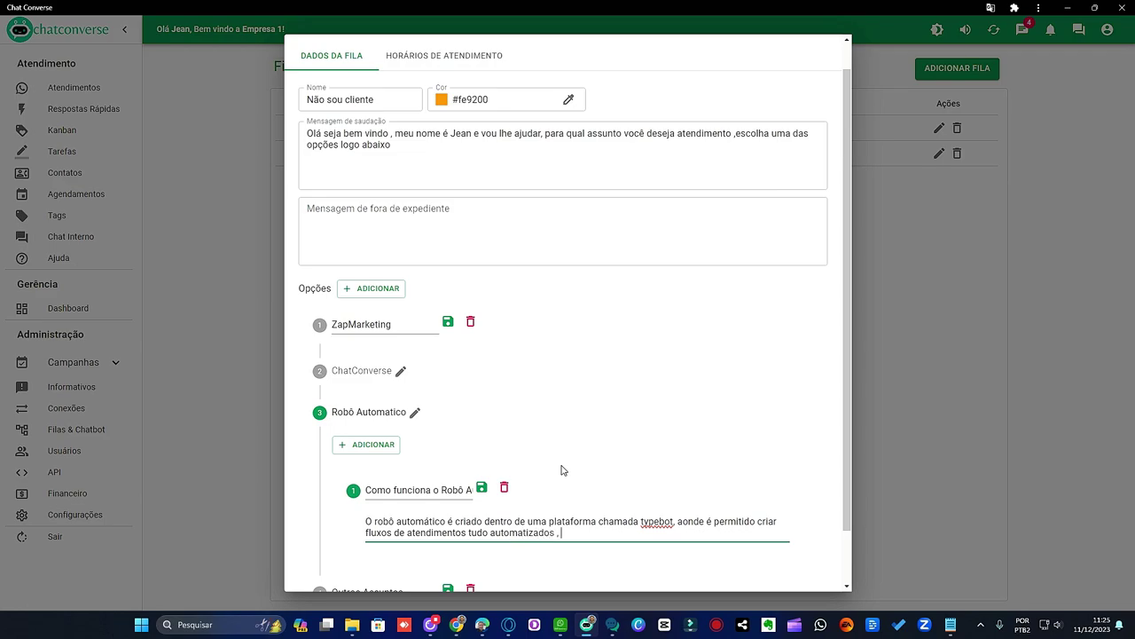
{"action": "type", "text": " , ,"}
{"action": "type", "text": " nesta plat"}
{"action": "type", "text": "aforma vo"}
{"action": "type", "text": "cê vai pode"}
Extend the sentence with "criar automação para lhe ajudar a divulgar ou vender um produto".
{"action": "type", "text": " cr"}
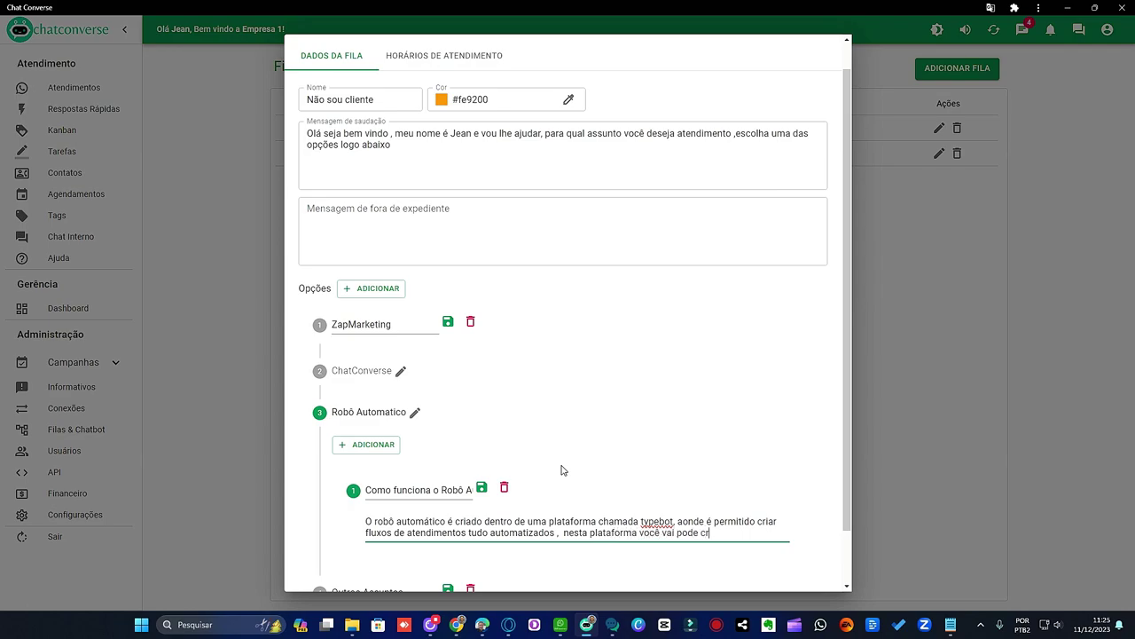
{"action": "type", "text": "iar atut"}
{"action": "key", "text": "BackSpace"}
{"action": "key", "text": "BackSpace"}
{"action": "key", "text": "BackSpace"}
{"action": "type", "text": "utomatiza"}
{"action": "key", "text": "BackSpace"}
{"action": "key", "text": "BackSpace"}
{"action": "key", "text": "BackSpace"}
{"action": "key", "text": "BackSpace"}
{"action": "type", "text": "ção para "}
{"action": "type", "text": "lhe da"}
{"action": "key", "text": "BackSpace"}
{"action": "key", "text": "BackSpace"}
{"action": "type", "text": "ajudar a divulgar ou vender um produto"}
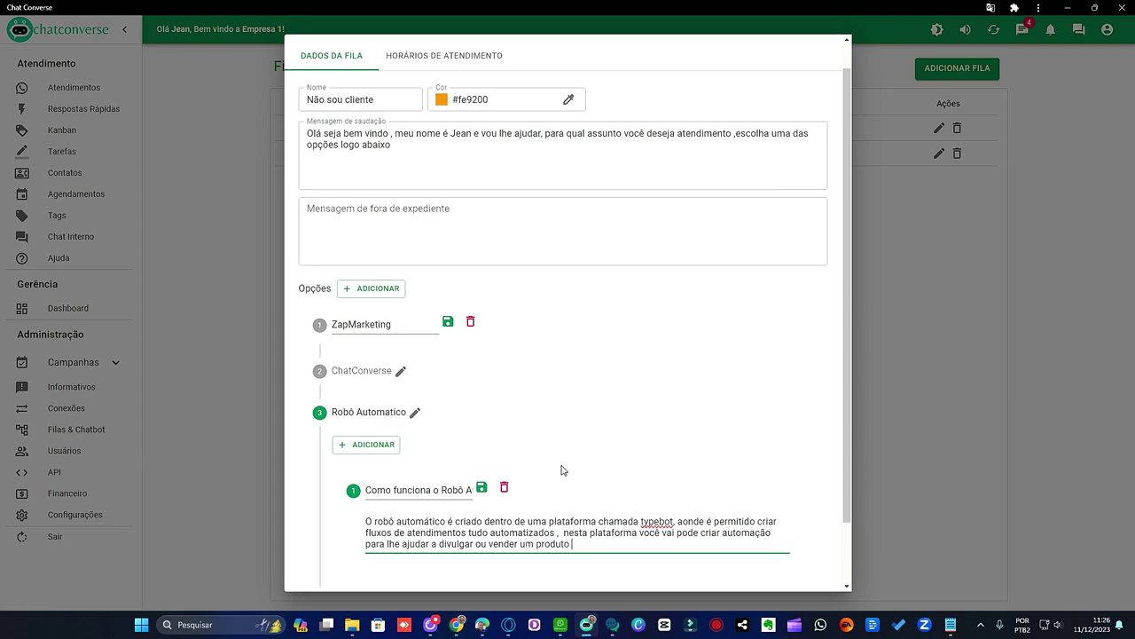
Reword the ending after "divulgar" to "um serviço ou vender um produto".
{"action": "key", "text": "BackSpace"}
{"action": "key", "text": "BackSpace"}
{"action": "key", "text": "BackSpace"}
{"action": "key", "text": "BackSpace"}
{"action": "key", "text": "BackSpace"}
{"action": "key", "text": "BackSpace"}
{"action": "key", "text": "BackSpace"}
{"action": "key", "text": "BackSpace"}
{"action": "key", "text": "BackSpace"}
{"action": "key", "text": "BackSpace"}
{"action": "key", "text": "BackSpace"}
{"action": "key", "text": "BackSpace"}
{"action": "key", "text": "BackSpace"}
{"action": "key", "text": "BackSpace"}
{"action": "key", "text": "BackSpace"}
{"action": "key", "text": "BackSpace"}
{"action": "key", "text": "BackSpace"}
{"action": "key", "text": "BackSpace"}
{"action": "key", "text": "BackSpace"}
{"action": "key", "text": "BackSpace"}
{"action": "type", "text": "um serviço ou vender um produto"}
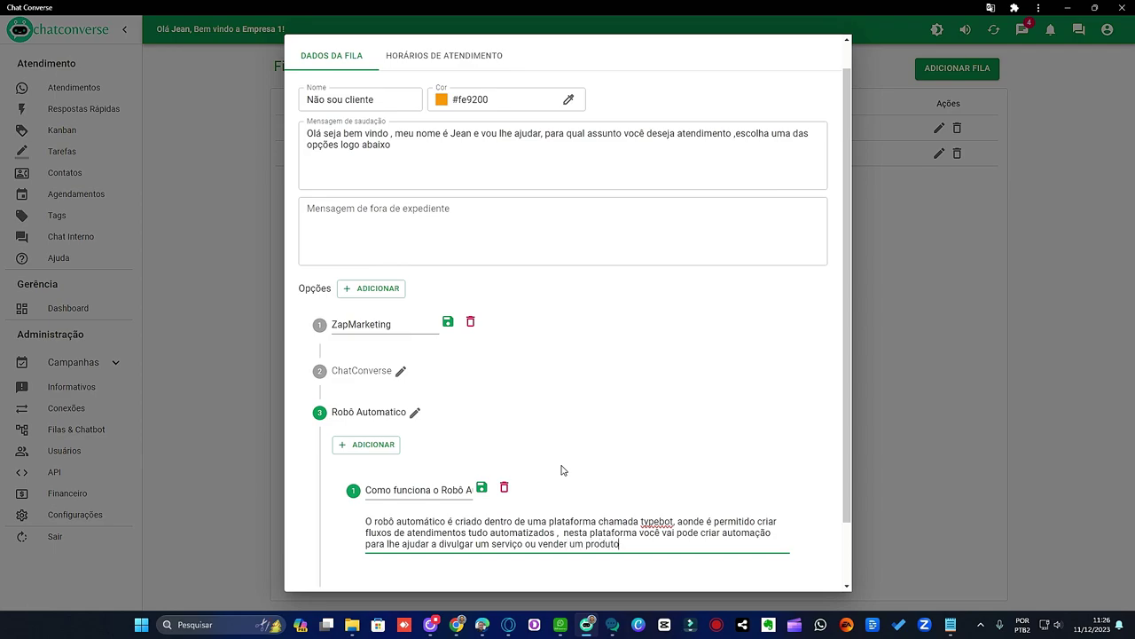
Add ", pode ser físico ou digital," to the sentence, with "físico" spelled with its accent.
{"action": "type", "text": " , pode ser fisico ou digital"}
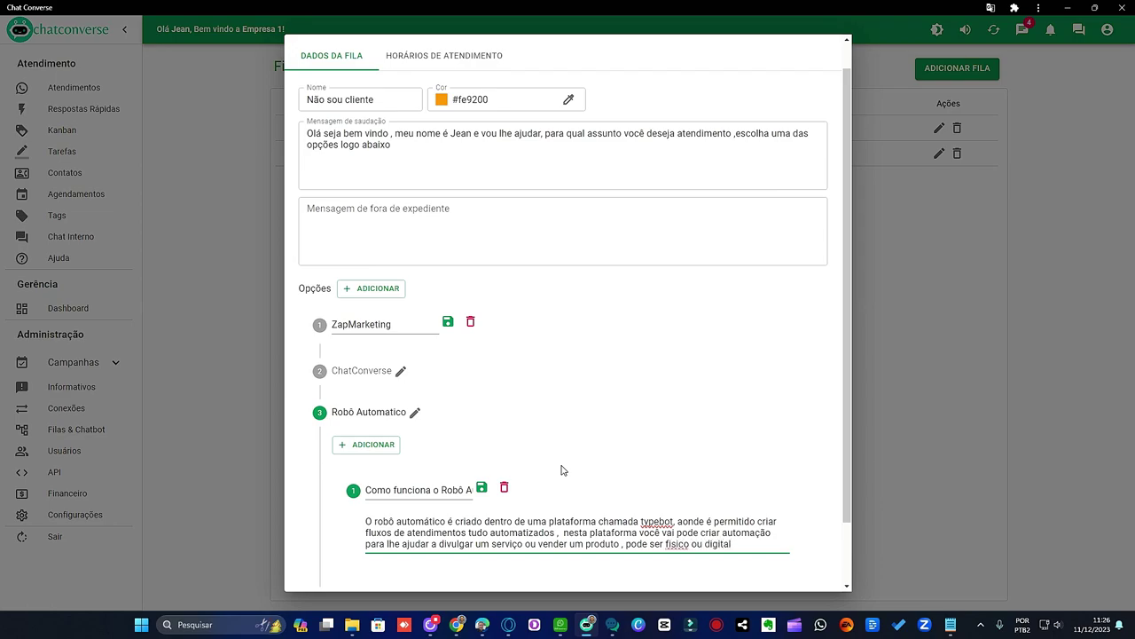
{"action": "right_click", "coordinate": [678, 544]}
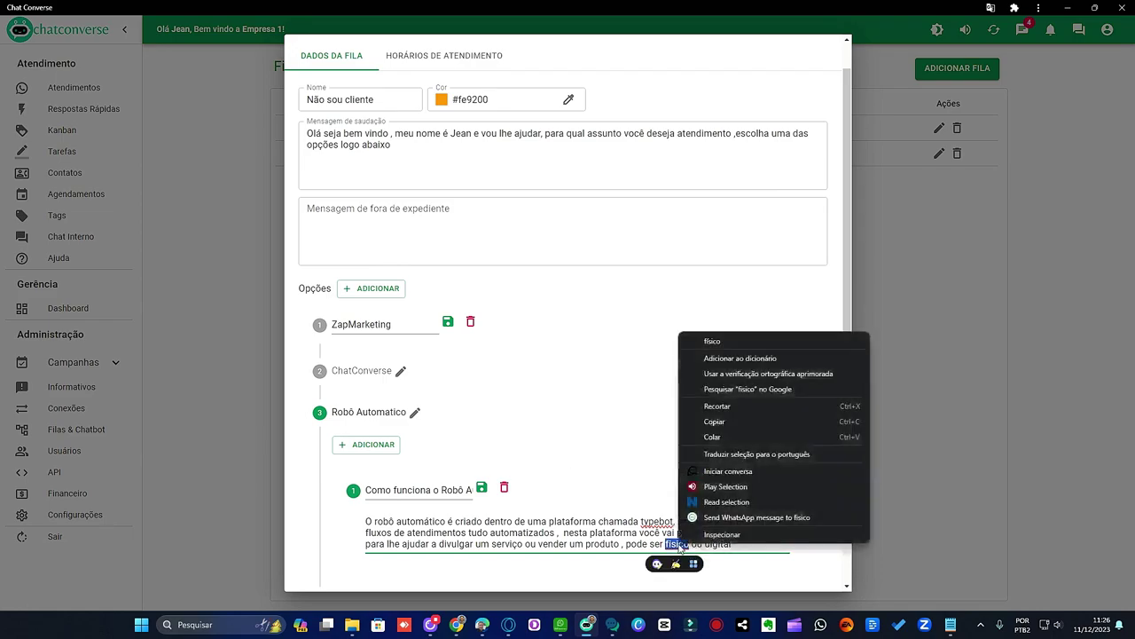
{"action": "left_click", "coordinate": [725, 357]}
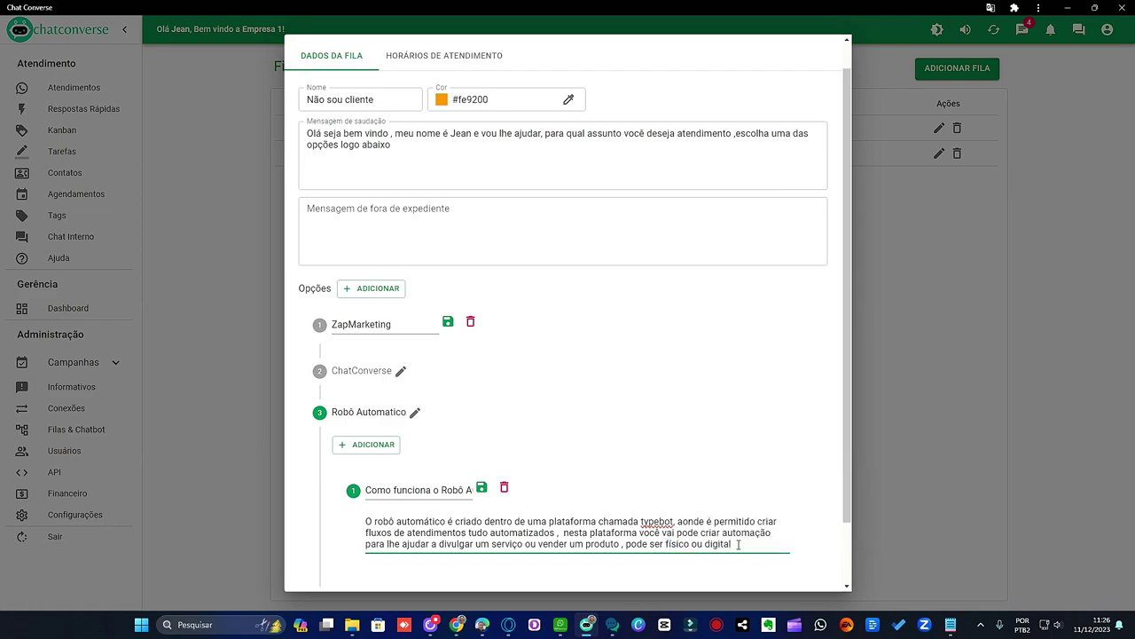
{"action": "type", "text": ","}
On a new line, write "Veja no vídeo abaixo como ele funciona , e logo apos vou deixar um link de".
{"action": "key", "text": "Return"}
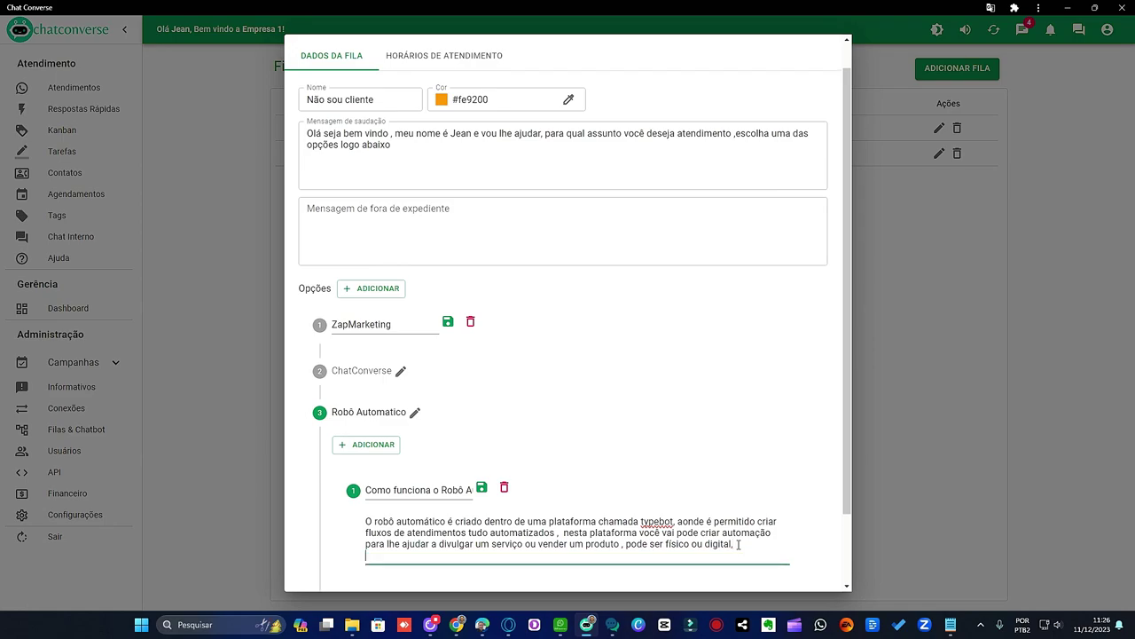
{"action": "type", "text": "Veja no vídeo abaixo como"}
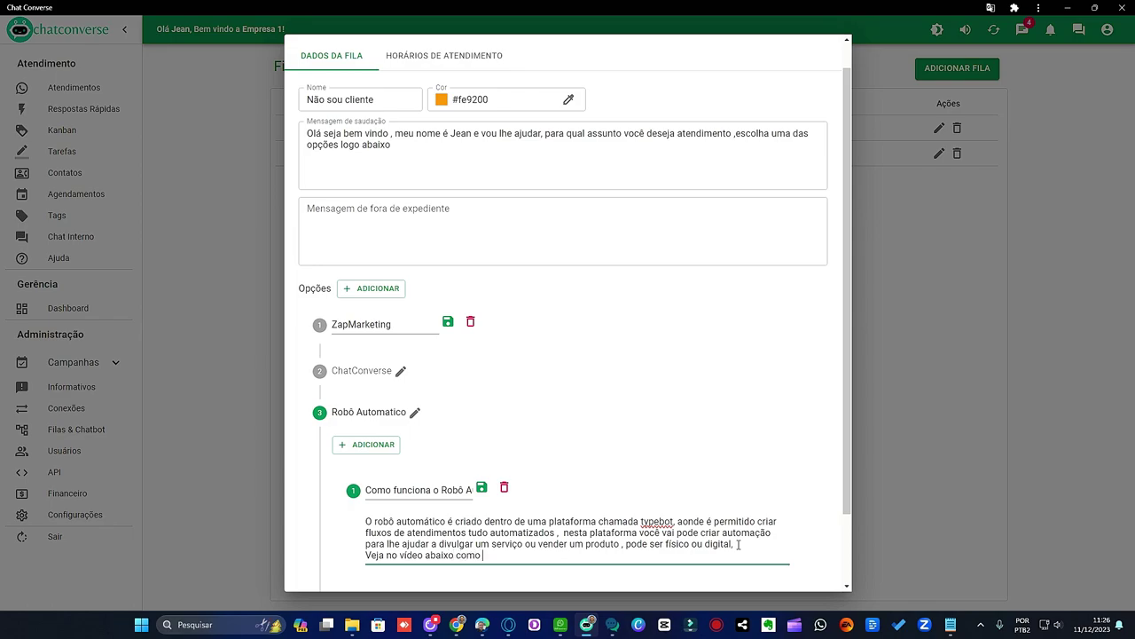
{"action": "type", "text": " ele funciona , e logo apos "}
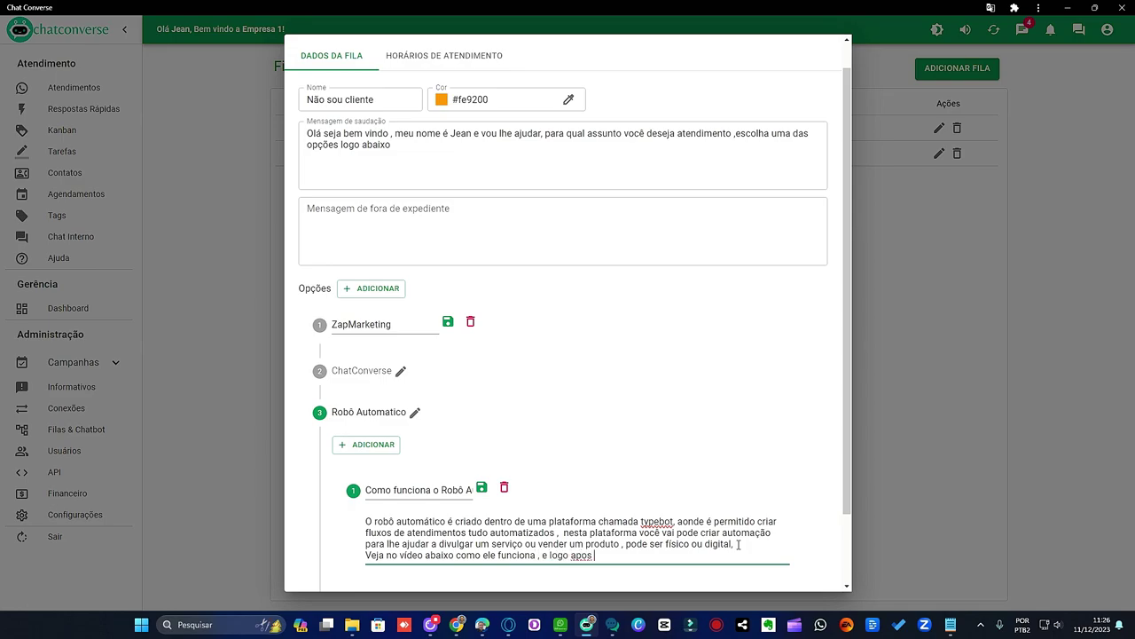
{"action": "type", "text": "voc"}
{"action": "type", "text": " deixar um link d"}
{"action": "type", "text": "e aquisi"}
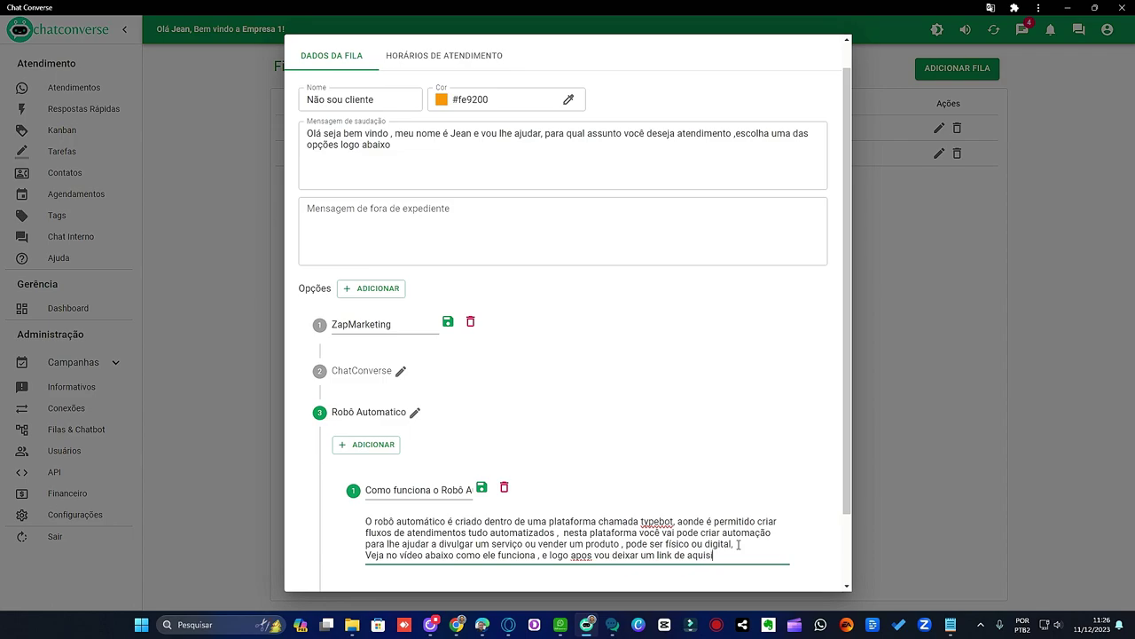
Finish the line with "aquisição com um preço promocional caso tenha interesse e claro." and correct "apos" to "após".
{"action": "type", "text": "cão com um preço promocional caso tenha interesse e claro."}
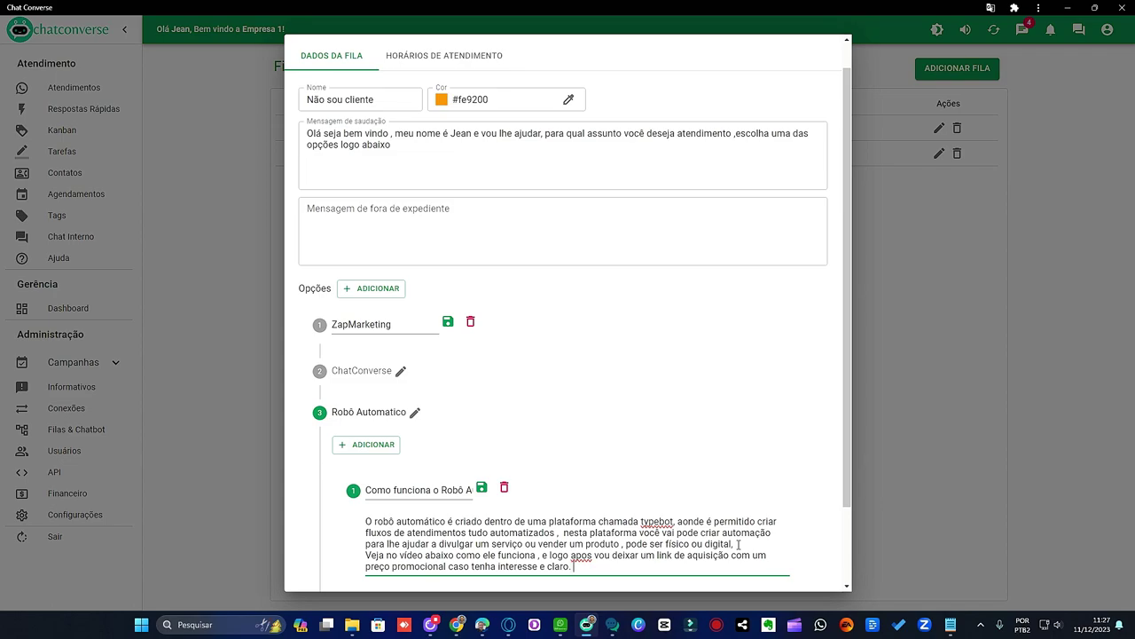
{"action": "right_click", "coordinate": [581, 555]}
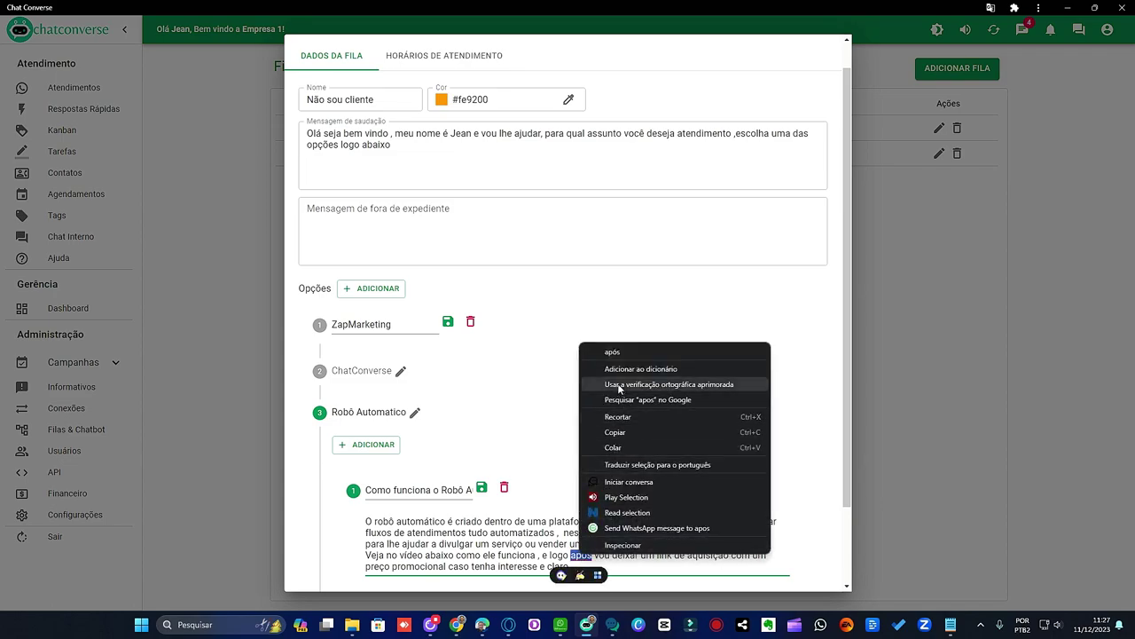
{"action": "left_click", "coordinate": [622, 357]}
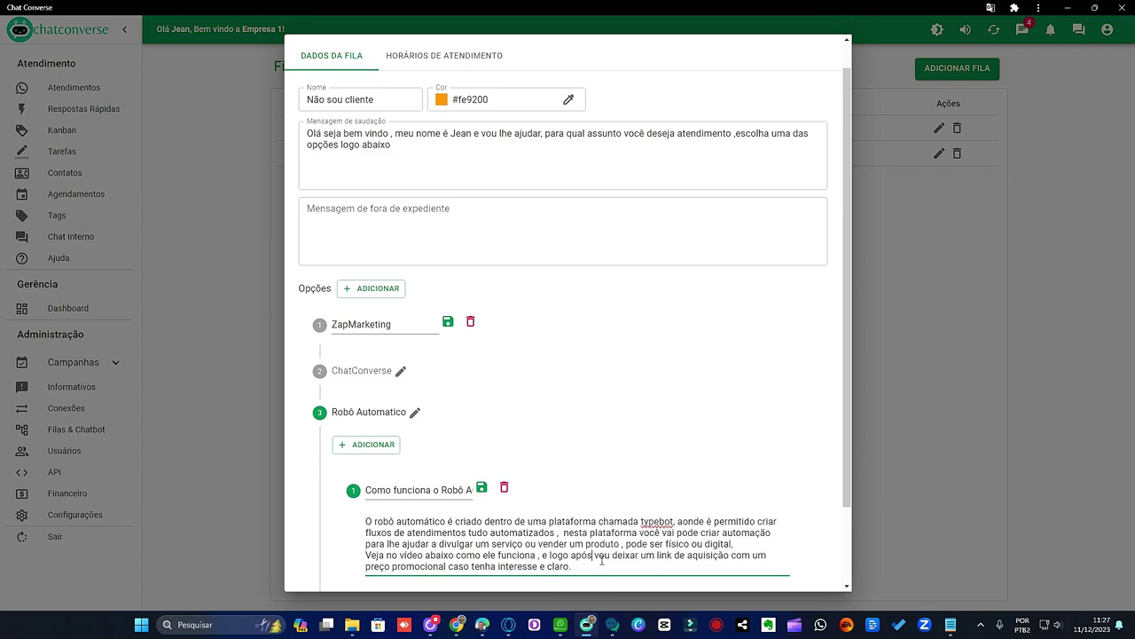
{"action": "key", "text": "Return"}
{"action": "key", "text": "Return"}
{"action": "type", "text": "Link"}
{"action": "key", "text": "BackSpace"}
{"action": "key", "text": "BackSpace"}
{"action": "key", "text": "BackSpace"}
{"action": "key", "text": "BackSpace"}
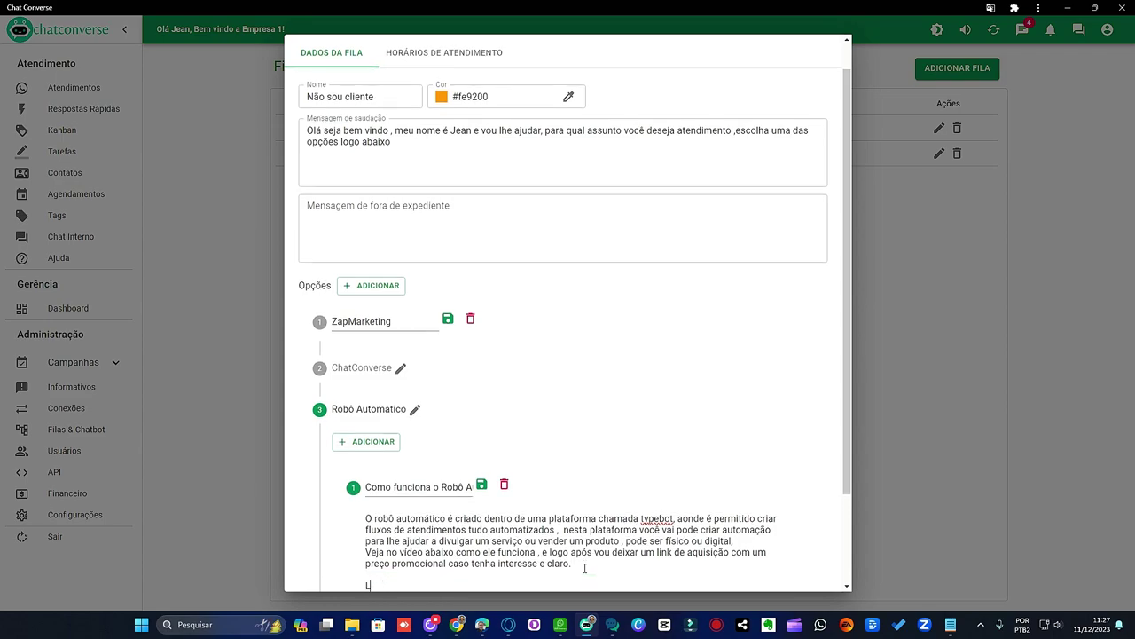
{"action": "type", "text": "Veja o video"}
{"action": "key", "text": "BackSpace"}
{"action": "key", "text": "BackSpace"}
{"action": "key", "text": "BackSpace"}
{"action": "type", "text": "deo:"}
{"action": "scroll", "coordinate": [687, 488], "scroll_direction": "down", "scroll_amount": 2}
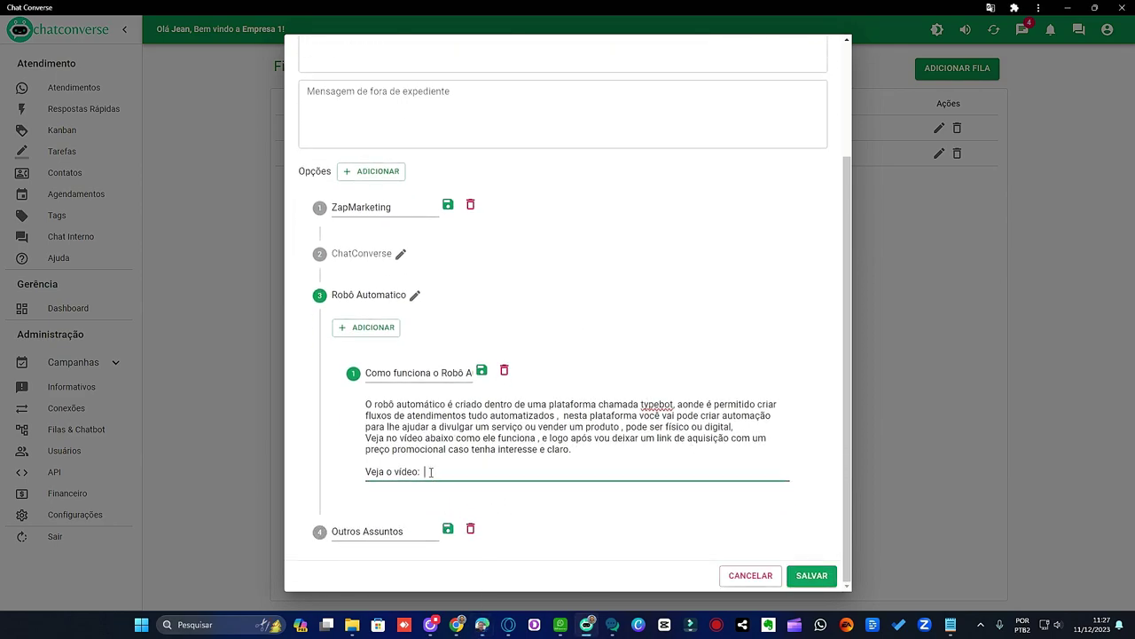
{"action": "type", "text": "https://www.youtube.com/watch?v=HAnYMZa0yXg"}
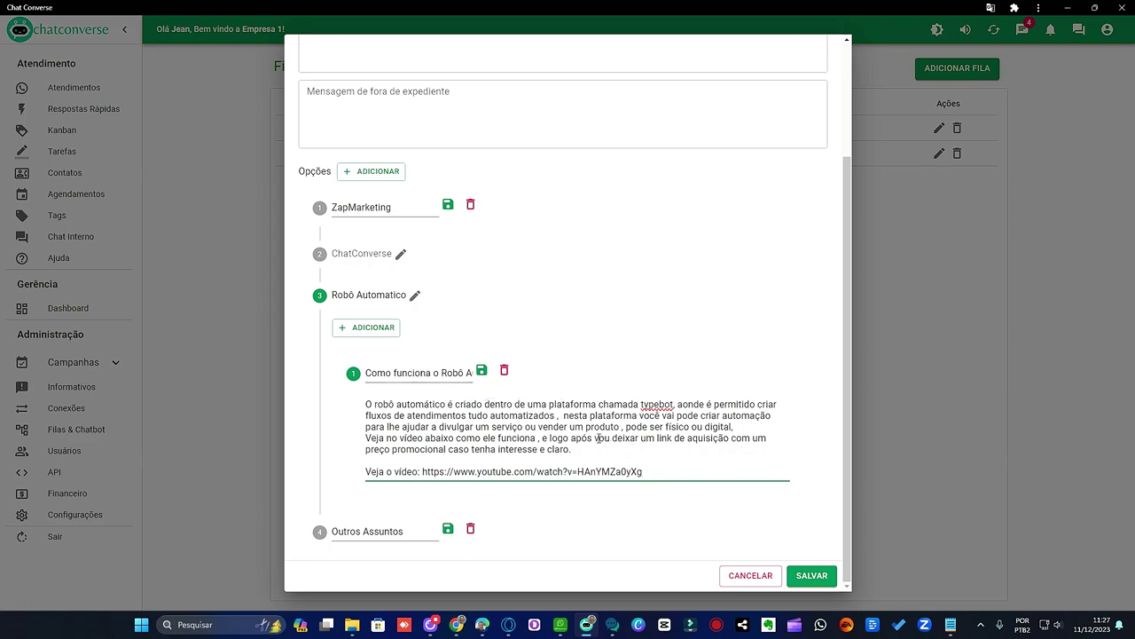
{"action": "left_click", "coordinate": [481, 372]}
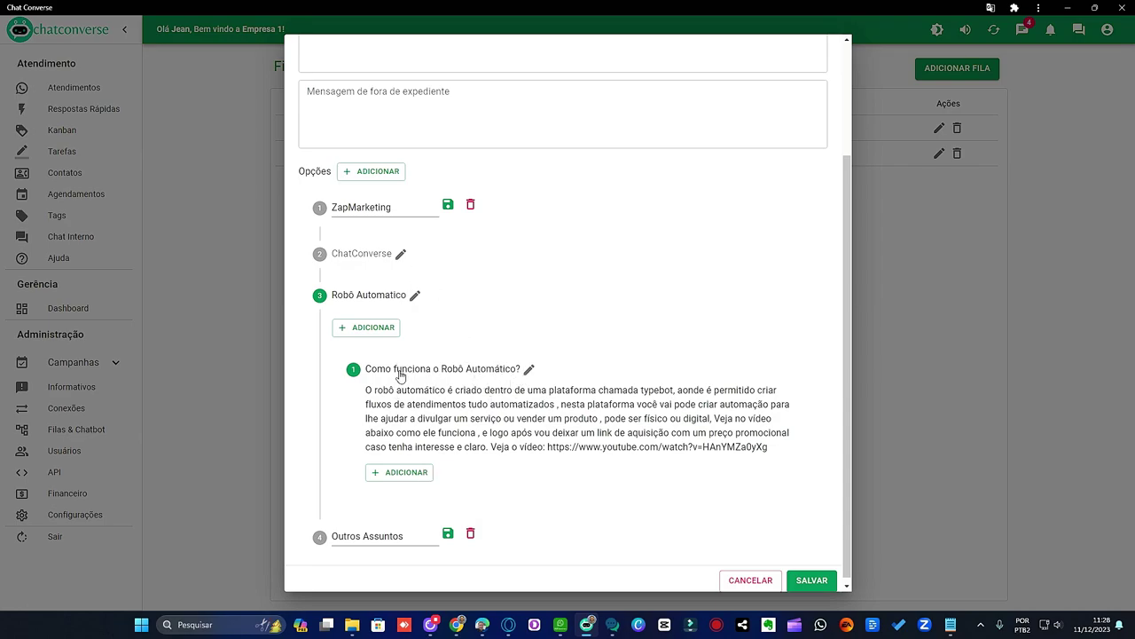
Add an option beneath "Como funciona o Robô Automático?" and title it "Quero Adquirir como faço?".
{"action": "left_click", "coordinate": [406, 475]}
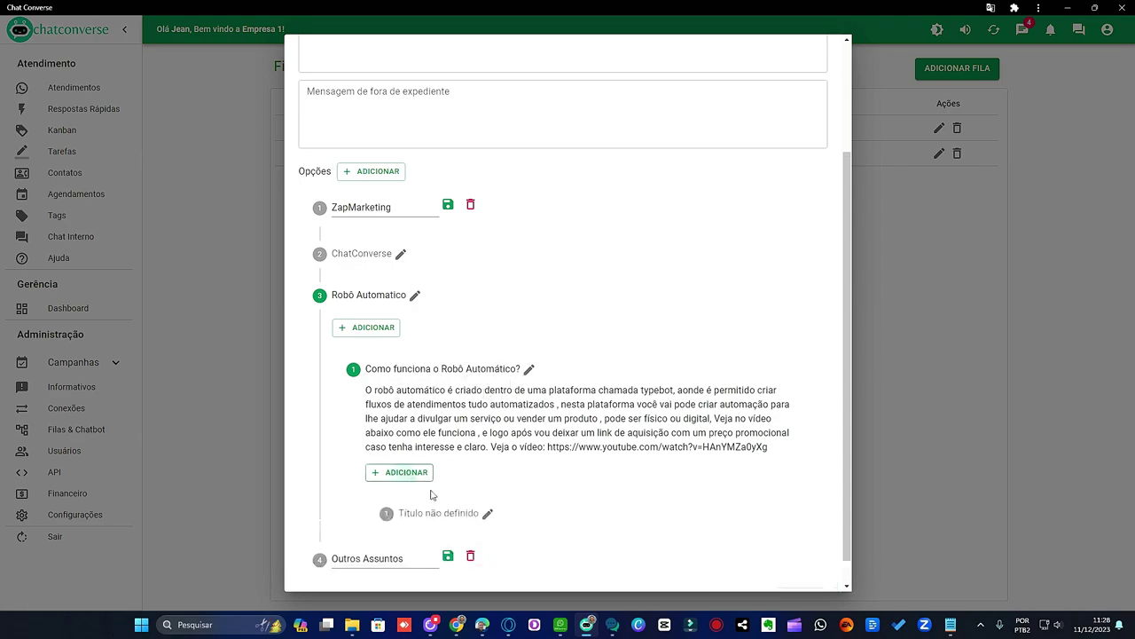
{"action": "left_click", "coordinate": [487, 514]}
{"action": "scroll", "coordinate": [466, 461], "scroll_direction": "down", "scroll_amount": 1}
{"action": "type", "text": "Quero Adqu"}
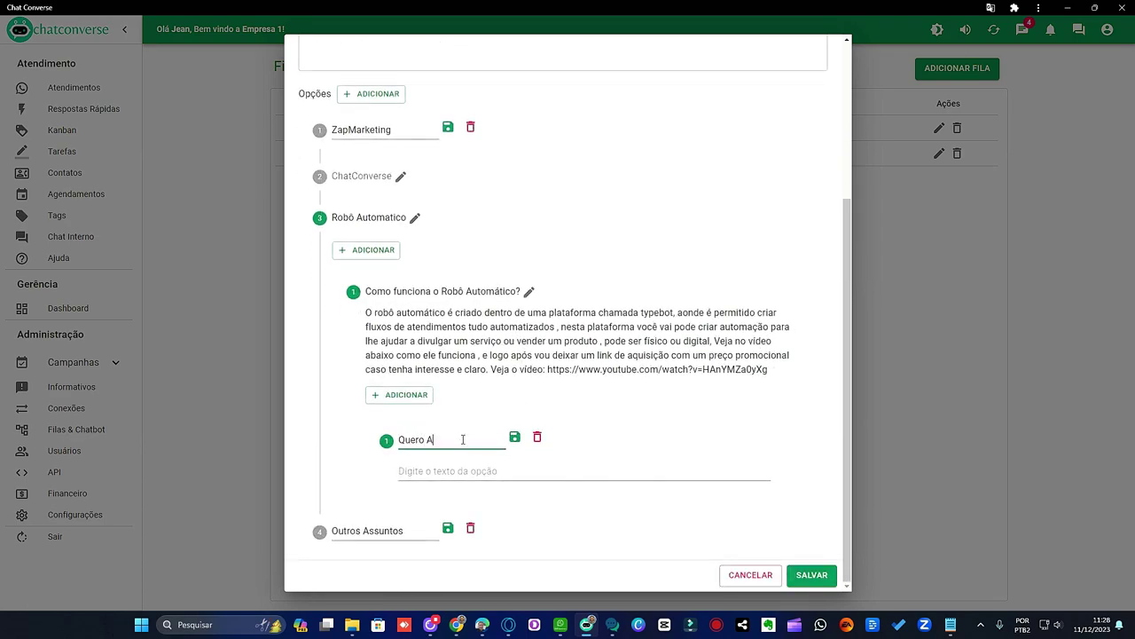
{"action": "key", "text": "BackSpace"}
{"action": "key", "text": "BackSpace"}
{"action": "type", "text": "ro Adquirir como faço?"}
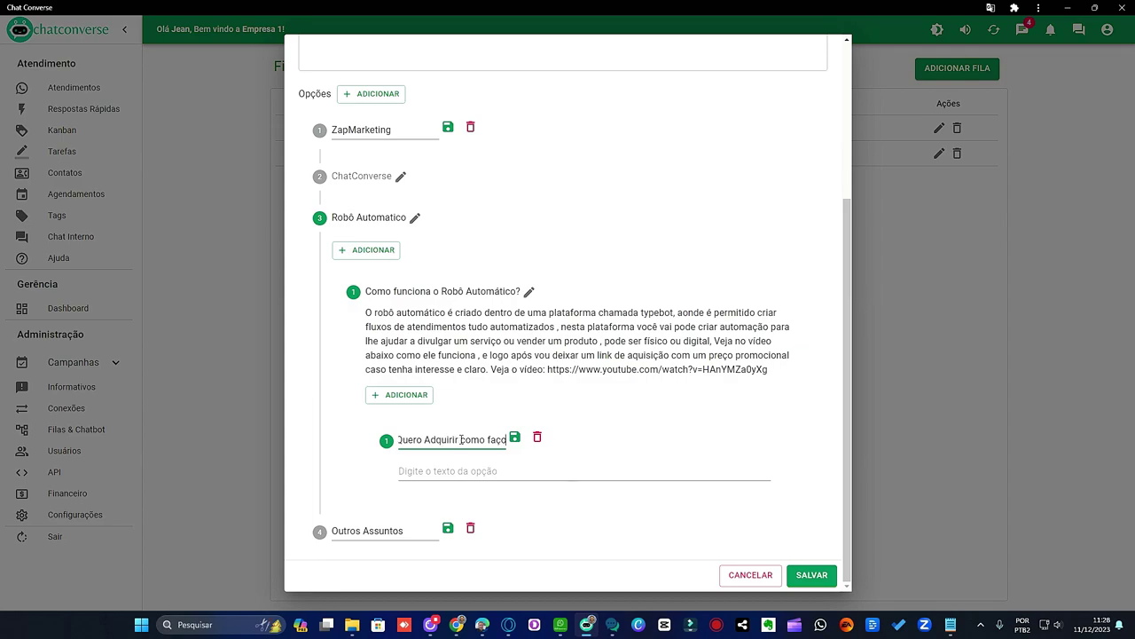
Start the new option's text with "Legal para fazer sua aquisição ao Robô Automático basta clicar".
{"action": "left_click", "coordinate": [446, 470]}
{"action": "type", "text": "Legal"}
{"action": "type", "text": "a fazer su"}
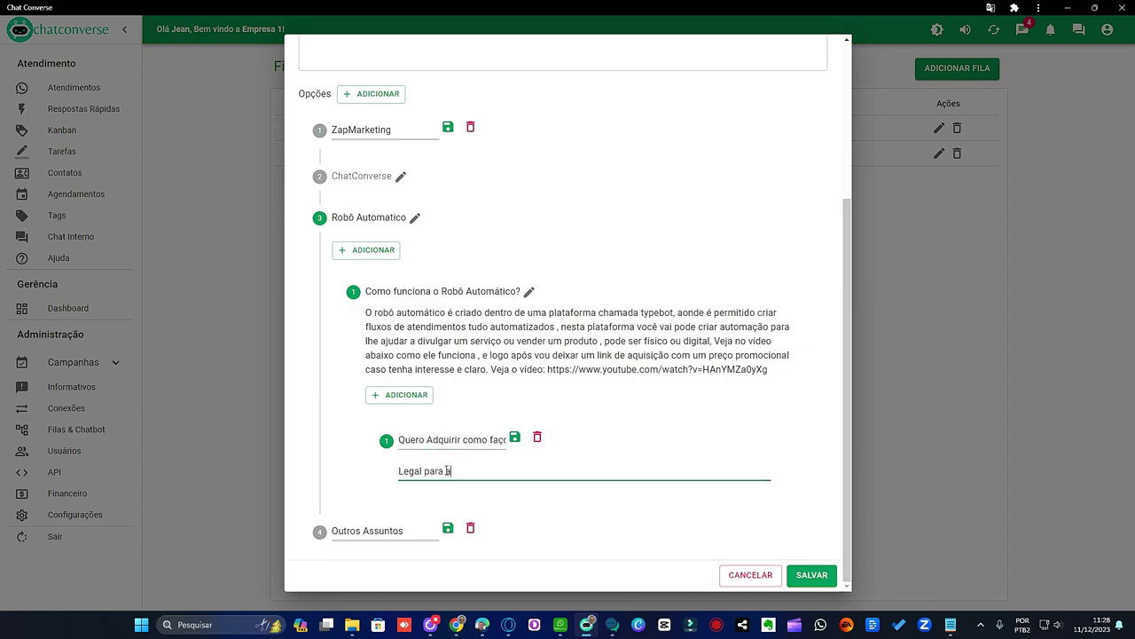
{"action": "type", "text": "a aquisição ao Roboô"}
{"action": "key", "text": "BackSpace"}
{"action": "key", "text": "BackSpace"}
{"action": "key", "text": "BackSpace"}
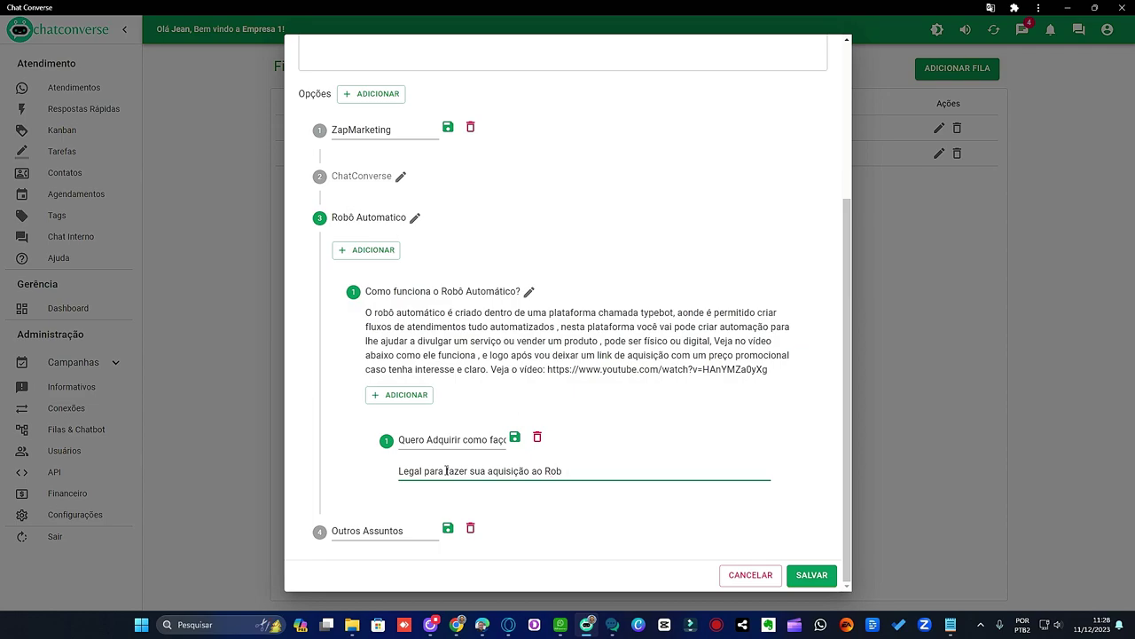
{"action": "type", "text": "ô Autom"}
{"action": "type", "text": "ático baixo"}
{"action": "key", "text": "BackSpace"}
{"action": "key", "text": "BackSpace"}
{"action": "key", "text": "BackSpace"}
{"action": "type", "text": "sta clicar"}
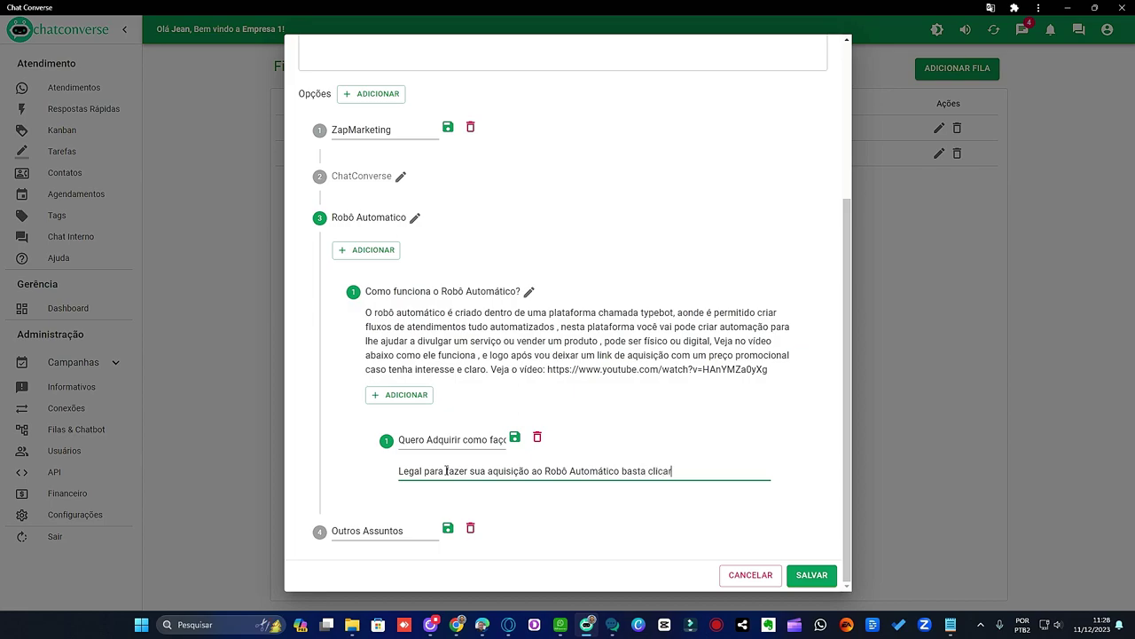
Continue with "no link abaixo e finalizar sua compra, lembrando que assim que efetuar seu pagamento você irá receber tudo em seu email.".
{"action": "type", "text": " no link abaixo e finalizar s"}
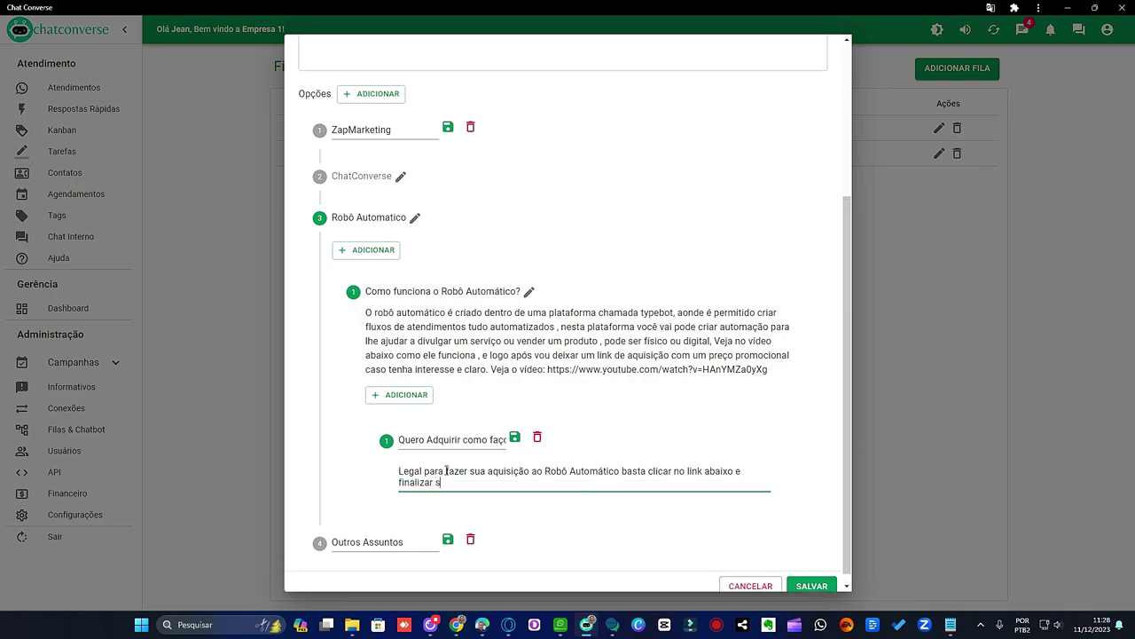
{"action": "type", "text": "ua compra, lembrando que a"}
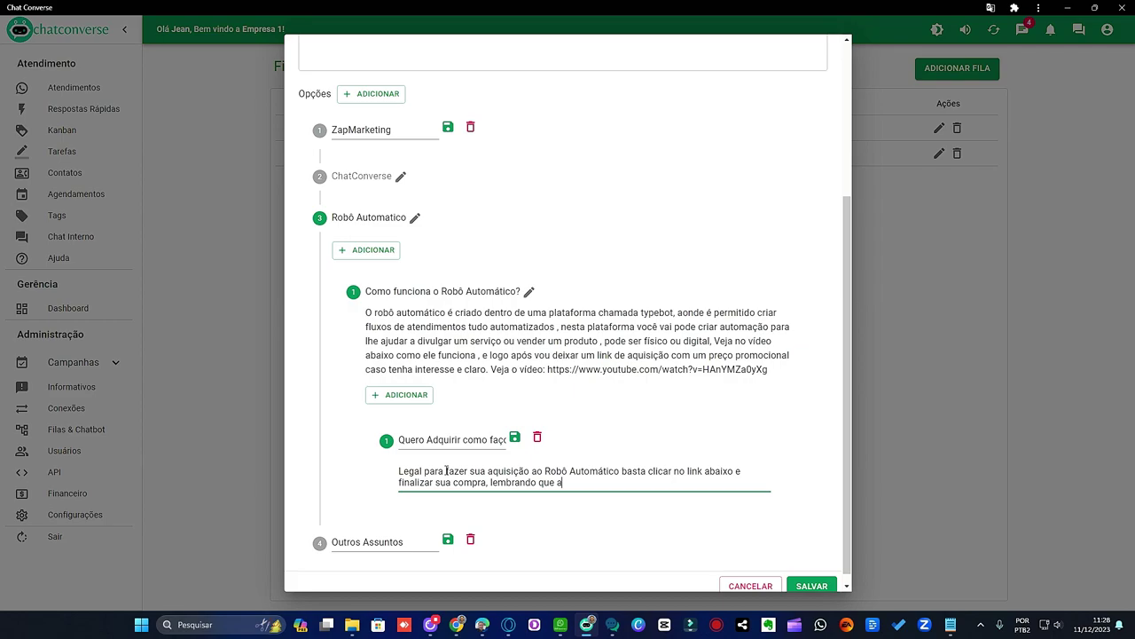
{"action": "type", "text": "ssim que efetuar seu paga"}
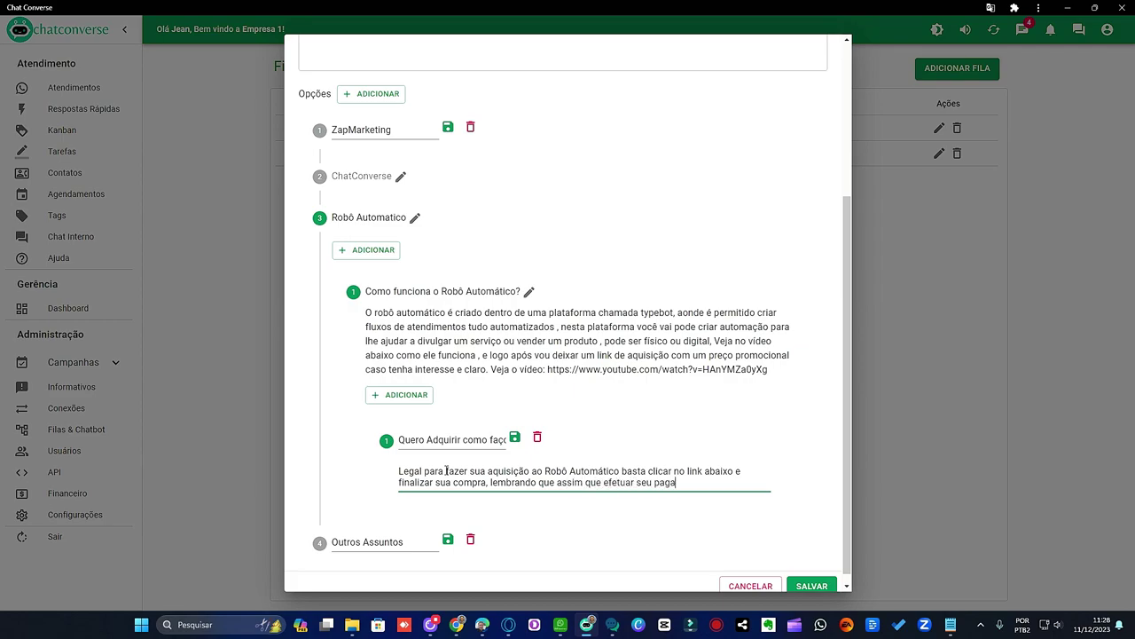
{"action": "type", "text": "mento você irá receber tudo em"}
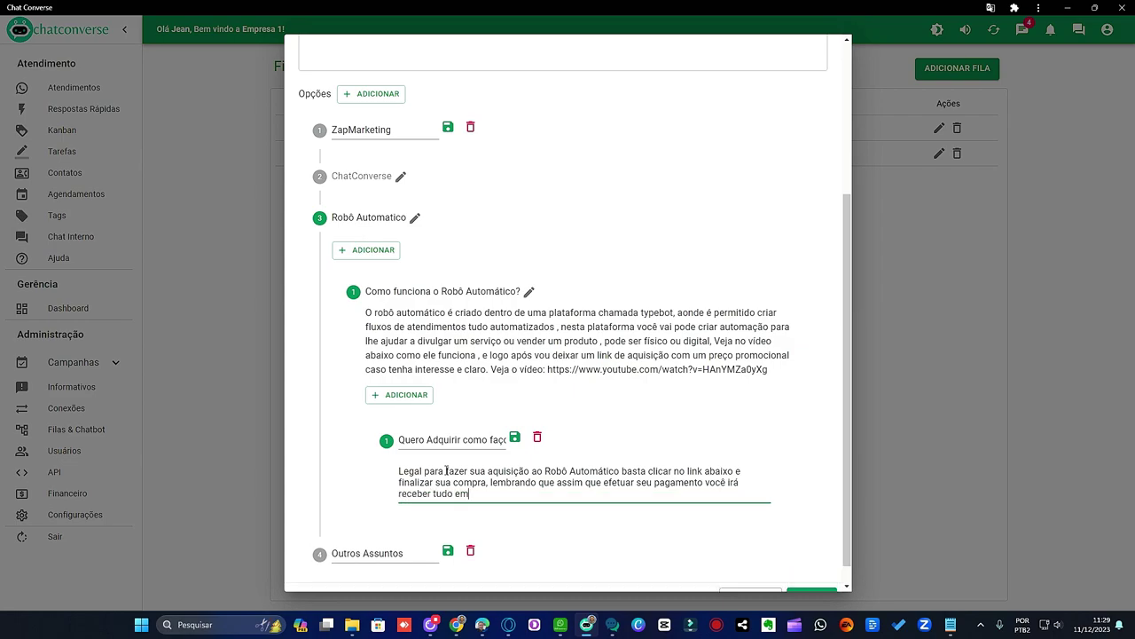
{"action": "type", "text": " seu email."}
{"action": "key", "text": "Return"}
{"action": "type", "text": "Link :"}
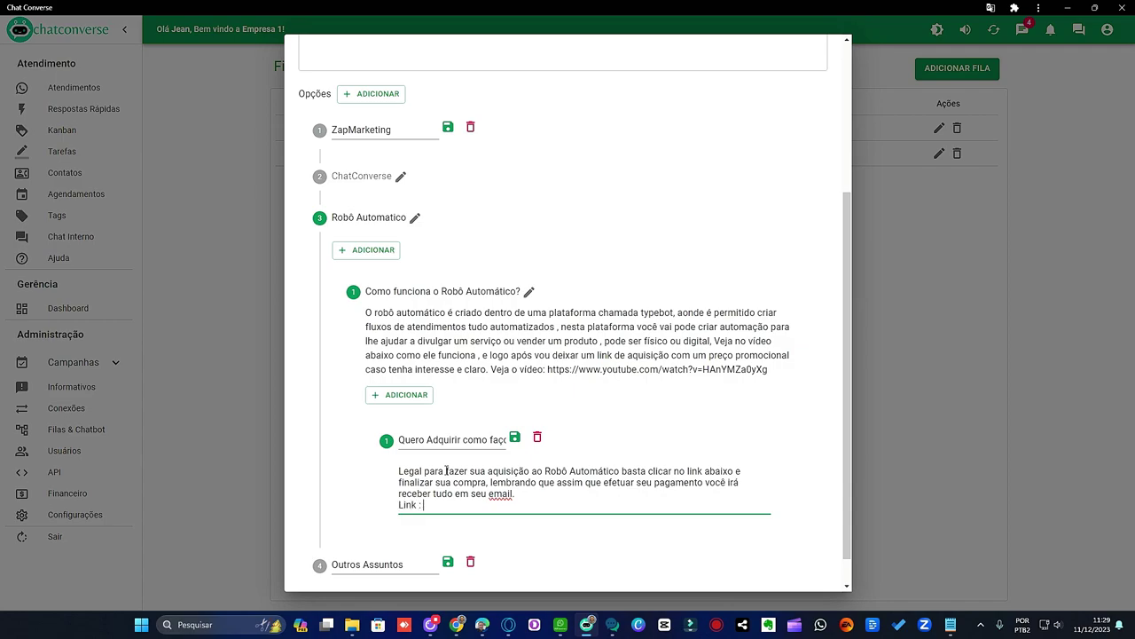
{"action": "type", "text": "https://pay.kiwify.com.br/ONfFuq0"}
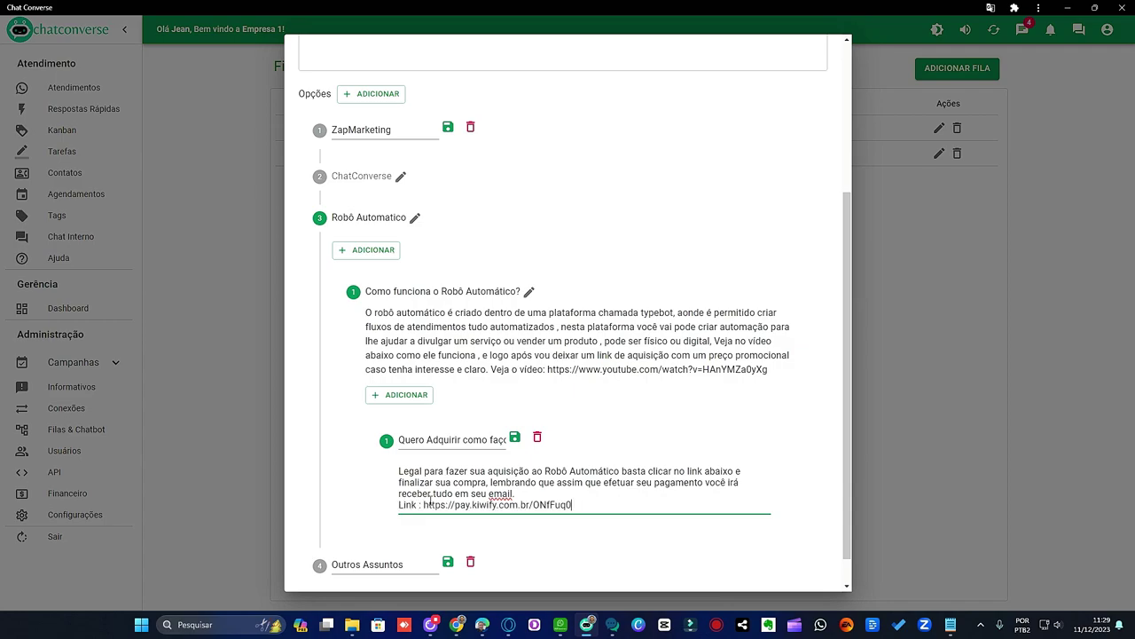
Change "email" to "e-mail" with an extra line break before the link, and save the "Quero Adquirir como faço?" option.
{"action": "left_click", "coordinate": [493, 494]}
{"action": "type", "text": "-"}
{"action": "left_click", "coordinate": [527, 493]}
{"action": "key", "text": "Return"}
{"action": "scroll", "coordinate": [612, 440], "scroll_direction": "down", "scroll_amount": 1}
{"action": "left_click", "coordinate": [515, 391]}
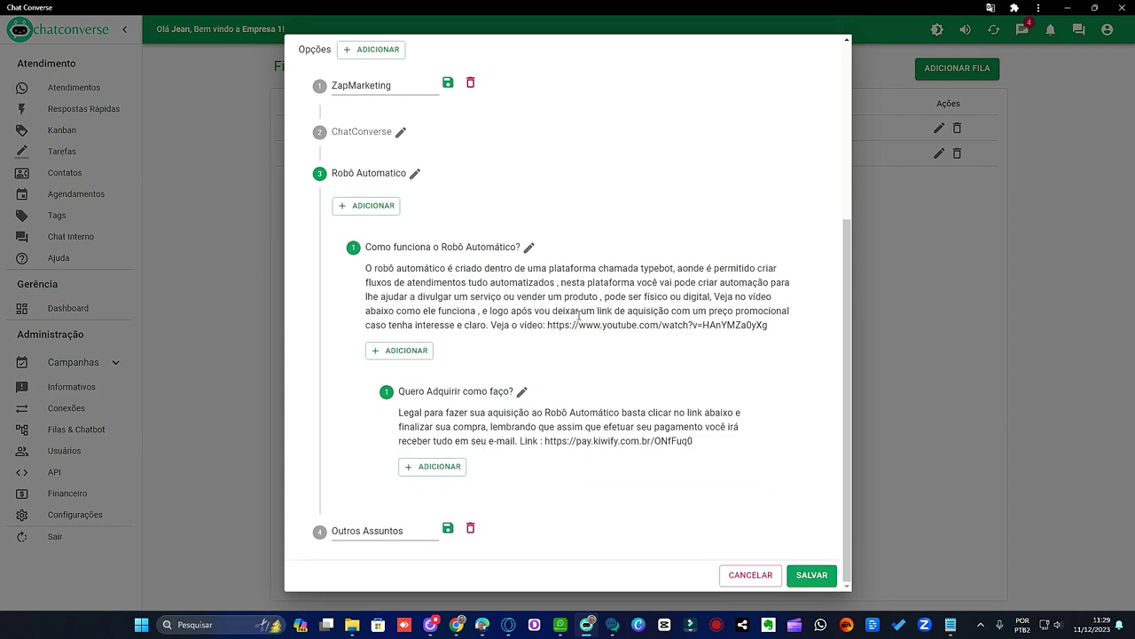
Add a sub-option titled "Tenho mais dúvidas" under the "Quero Adquirir como faço?" option.
{"action": "left_click", "coordinate": [432, 467]}
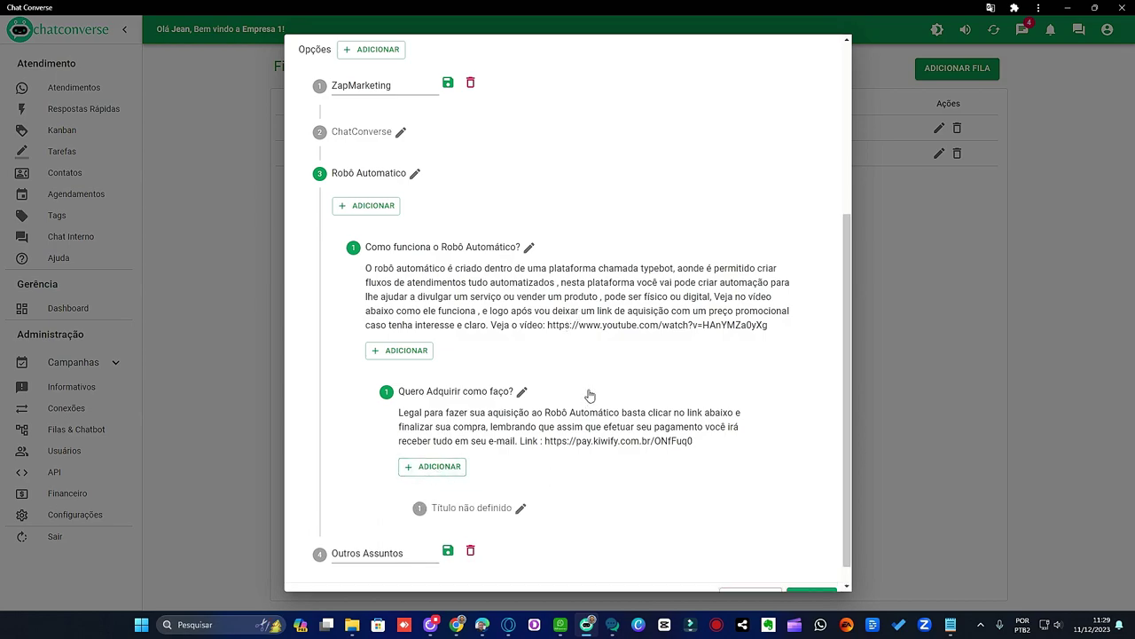
{"action": "left_click", "coordinate": [520, 507]}
{"action": "scroll", "coordinate": [600, 412], "scroll_direction": "down", "scroll_amount": 1}
{"action": "left_click", "coordinate": [497, 433]}
{"action": "type", "text": "Tenho mais "}
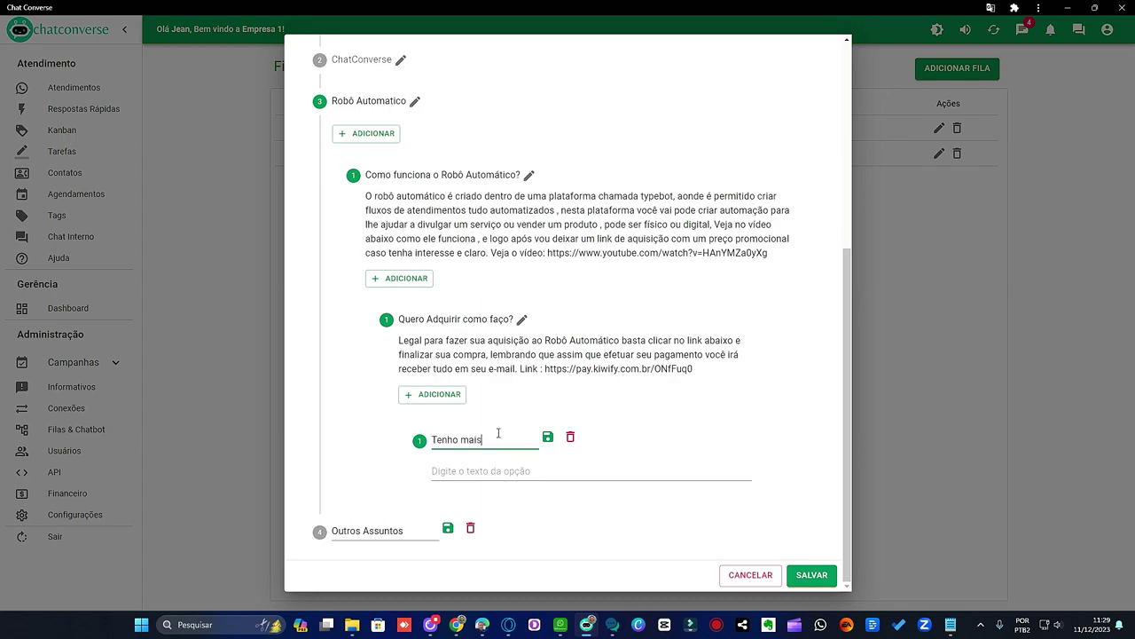
{"action": "type", "text": "dúvidas"}
Start the new option's text with "Ok, digite aqui suas dúvidas e logo vamos responder todas para assim você".
{"action": "left_click", "coordinate": [475, 471]}
{"action": "type", "text": "Ok, di"}
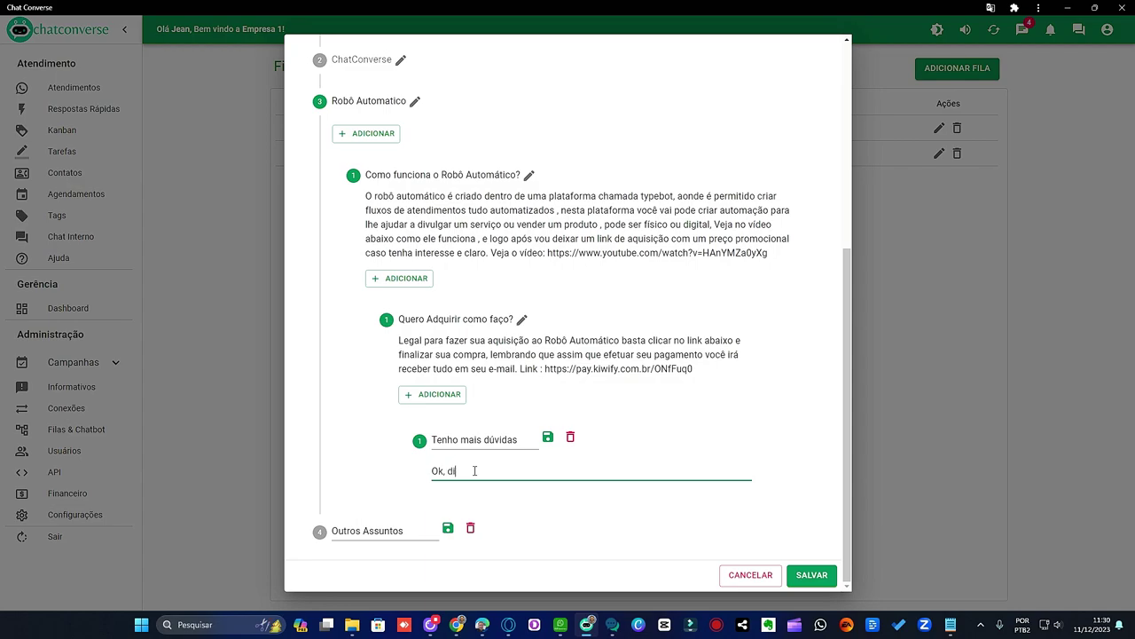
{"action": "type", "text": "gite aqui suas dúvidas e"}
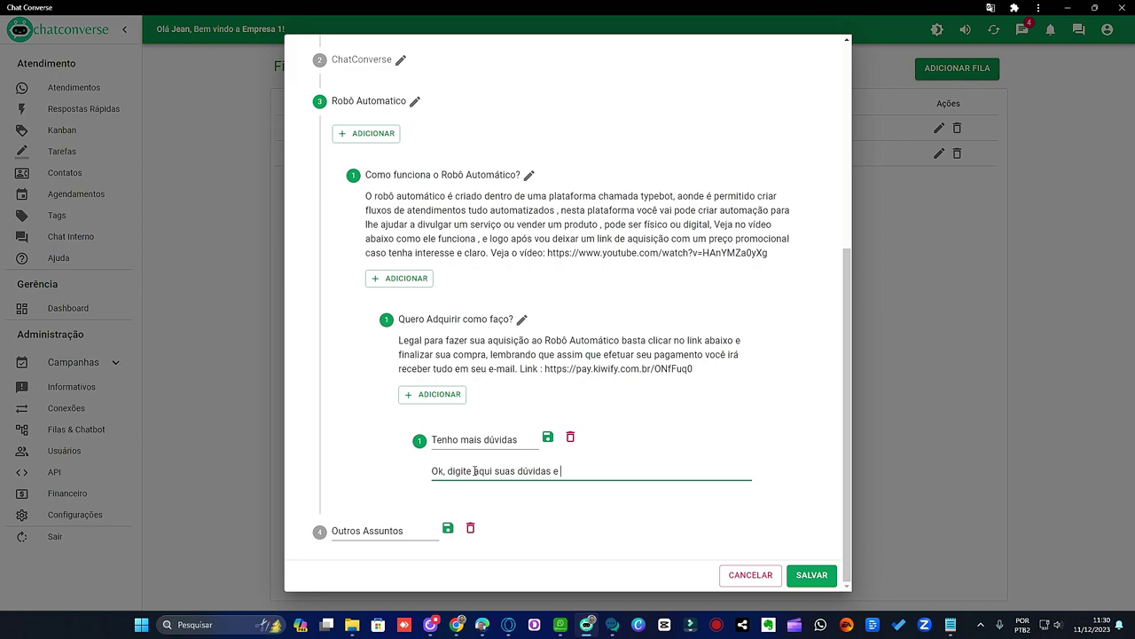
{"action": "type", "text": " logo vamos responder todas pa"}
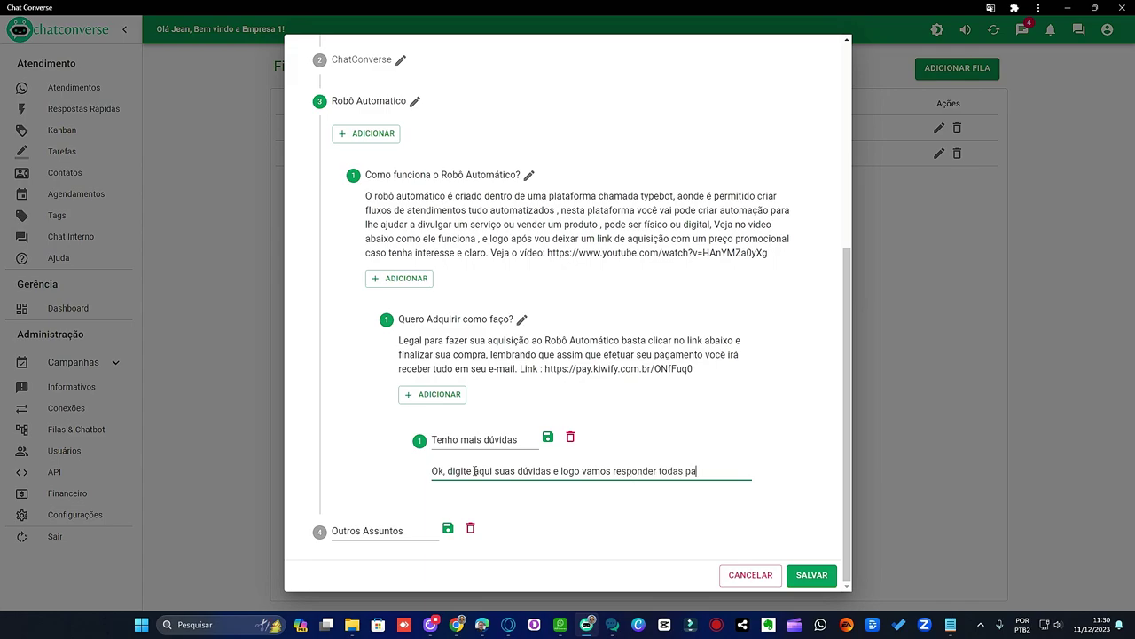
{"action": "type", "text": "ra assimvocê "}
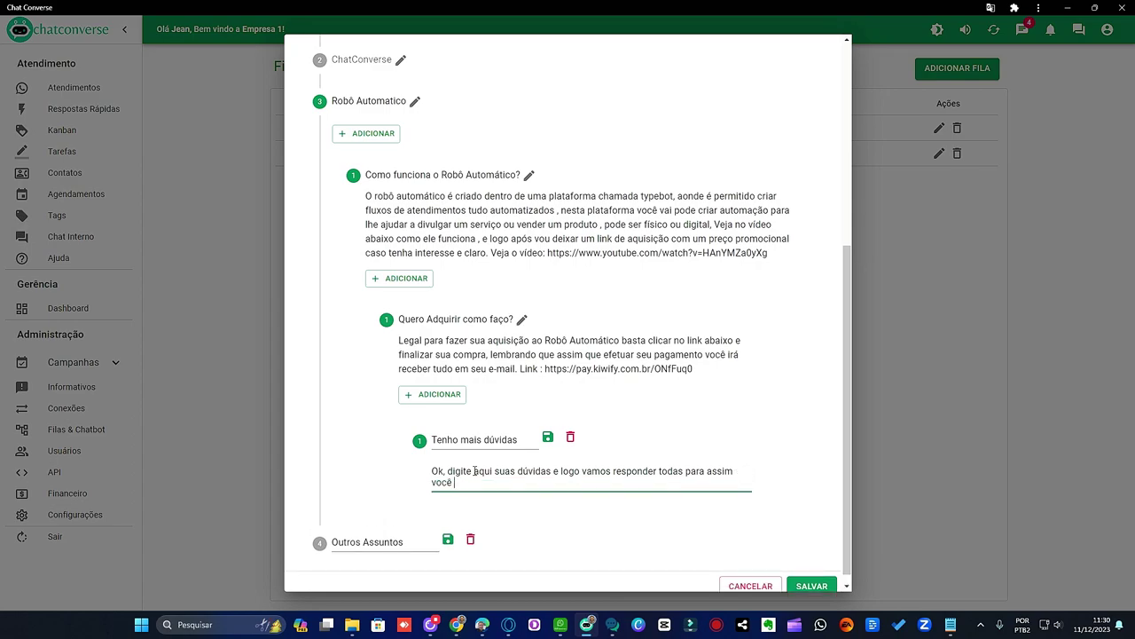
Finish the text with "ficar satisfeito e fazer um ótimo investimento ." and save the "Tenho mais dúvidas" option.
{"action": "type", "text": "f ficar satist"}
{"action": "type", "text": "eito e fazer uma o"}
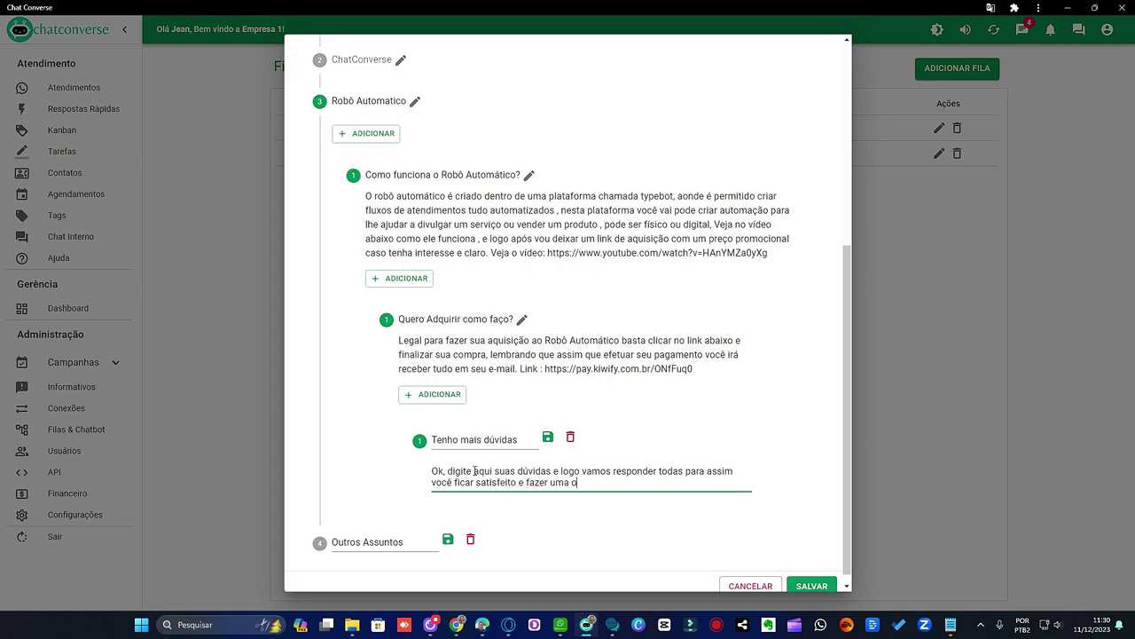
{"action": "type", "text": "timiza"}
{"action": "key", "text": "BackSpace"}
{"action": "key", "text": "BackSpace"}
{"action": "key", "text": "BackSpace"}
{"action": "key", "text": "BackSpace"}
{"action": "key", "text": "BackSpace"}
{"action": "key", "text": "BackSpace"}
{"action": "key", "text": "BackSpace"}
{"action": "key", "text": "BackSpace"}
{"action": "key", "text": "BackSpace"}
{"action": "type", "text": "otimo investimento"}
{"action": "right_click", "coordinate": [578, 483]}
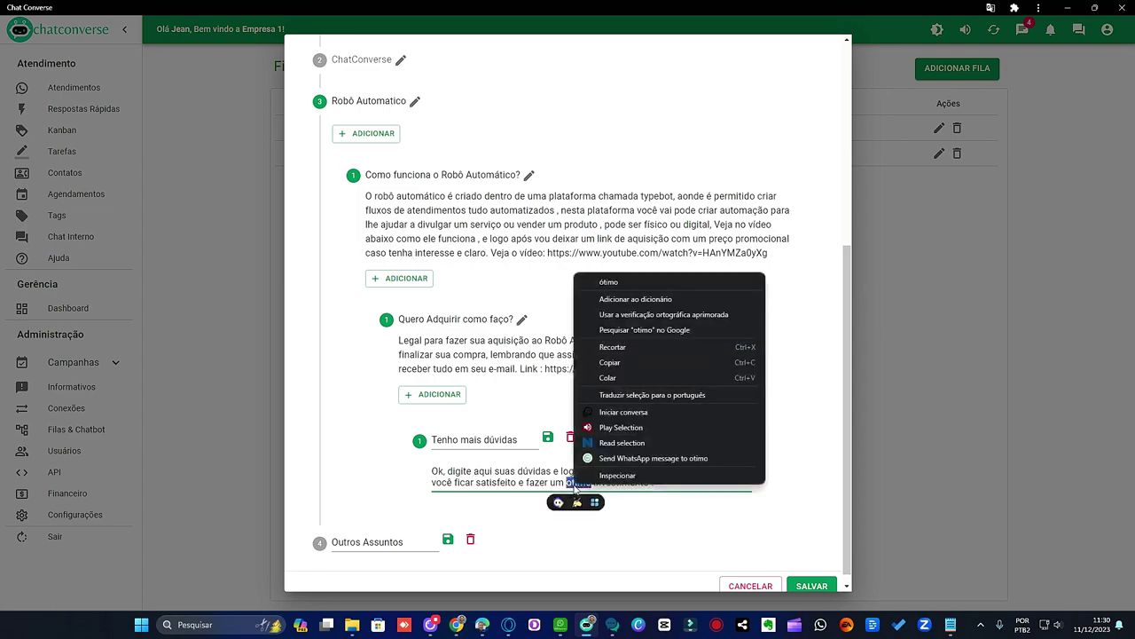
{"action": "left_click", "coordinate": [616, 281]}
{"action": "left_click", "coordinate": [549, 437]}
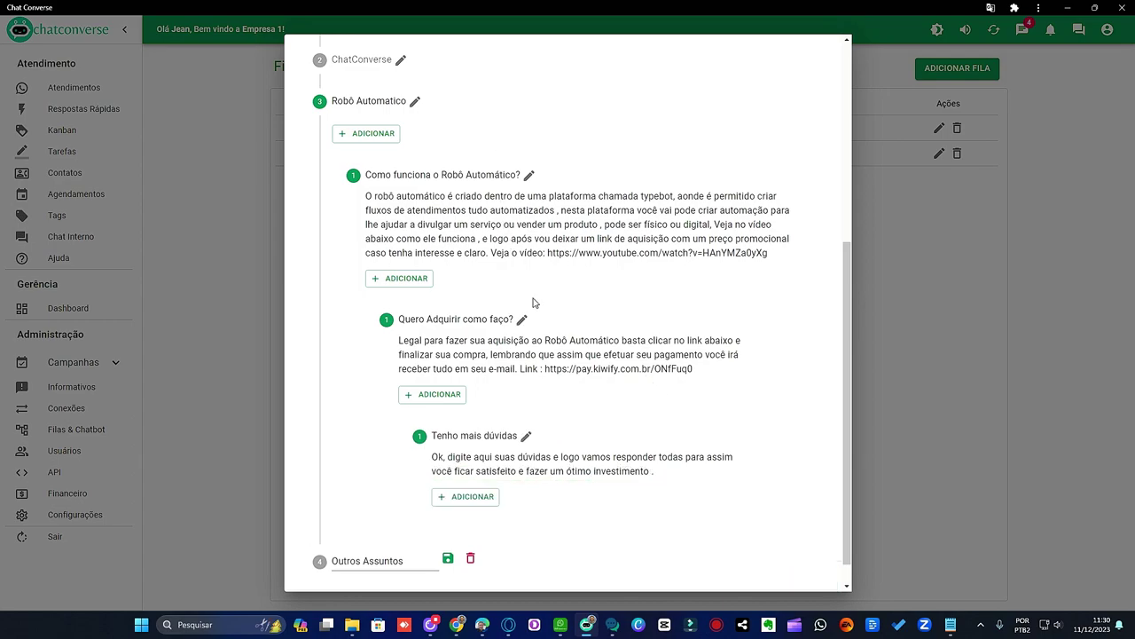
Save the "Outros Assuntos" option and add a sub-option under it titled "Falar com Atendente".
{"action": "scroll", "coordinate": [583, 237], "scroll_direction": "down", "scroll_amount": 1}
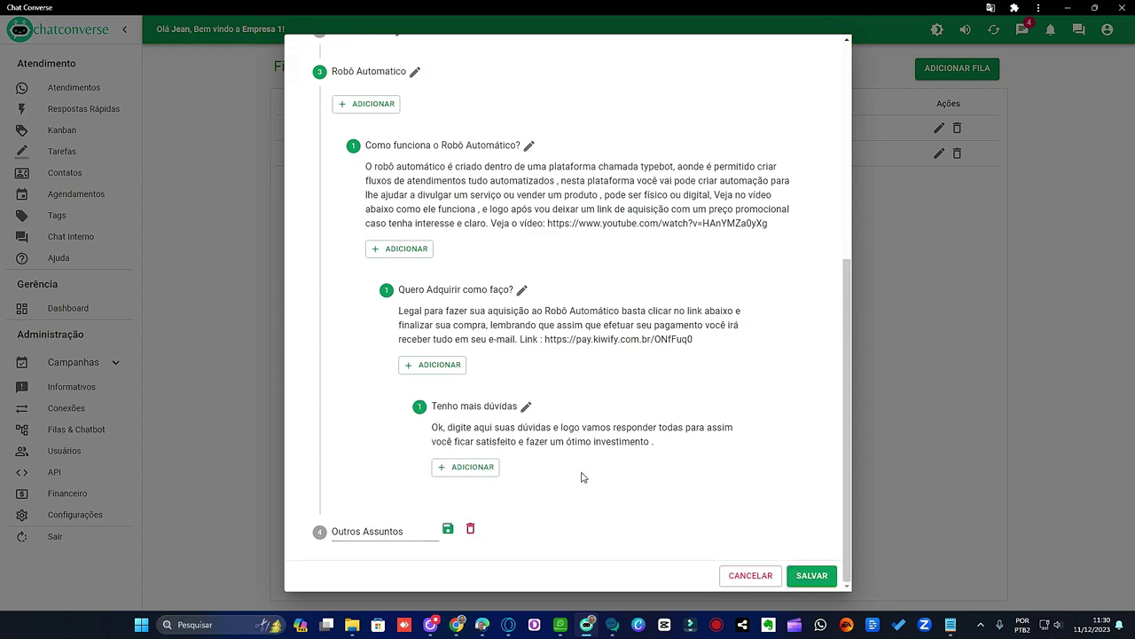
{"action": "left_click", "coordinate": [447, 531]}
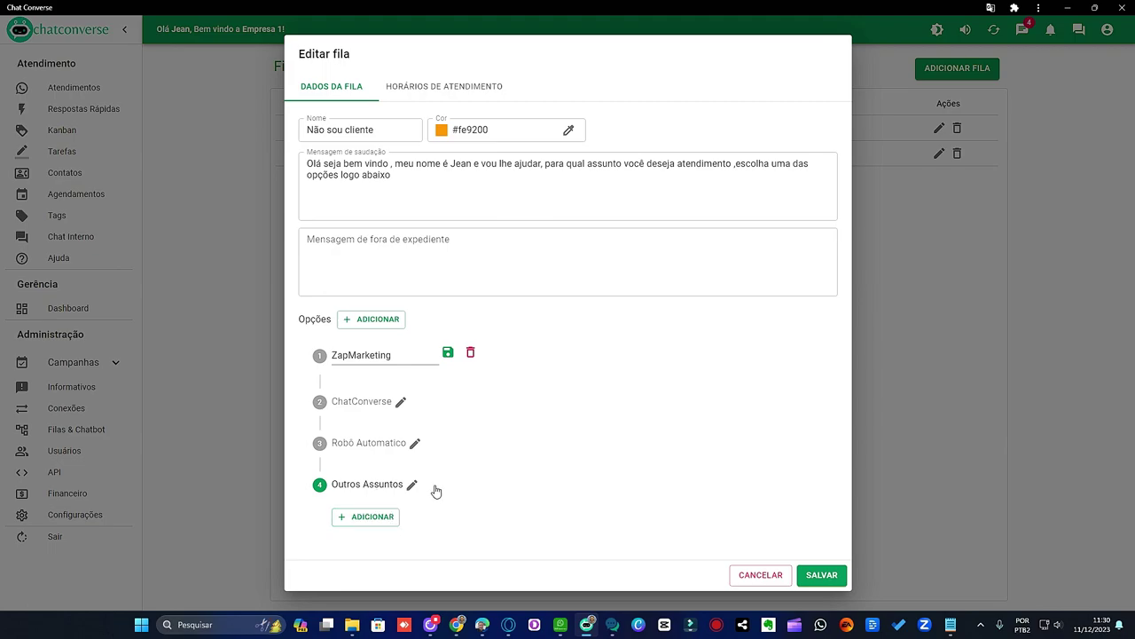
{"action": "left_click", "coordinate": [377, 523]}
{"action": "scroll", "coordinate": [477, 471], "scroll_direction": "down", "scroll_amount": 1}
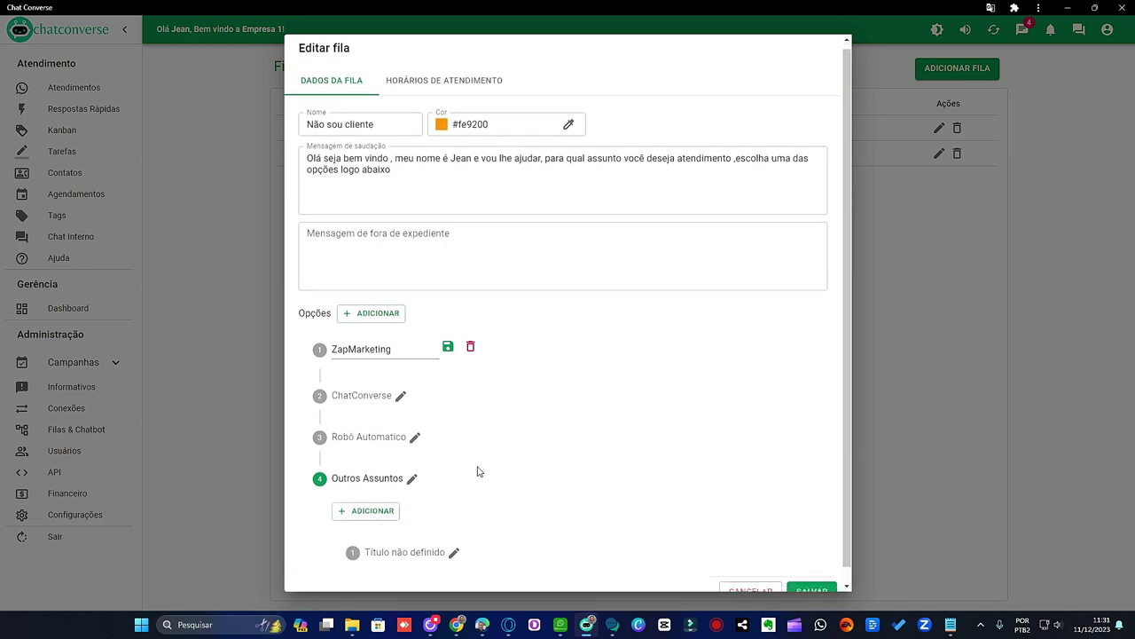
{"action": "scroll", "coordinate": [477, 471], "scroll_direction": "down", "scroll_amount": 1}
{"action": "left_click", "coordinate": [408, 537]}
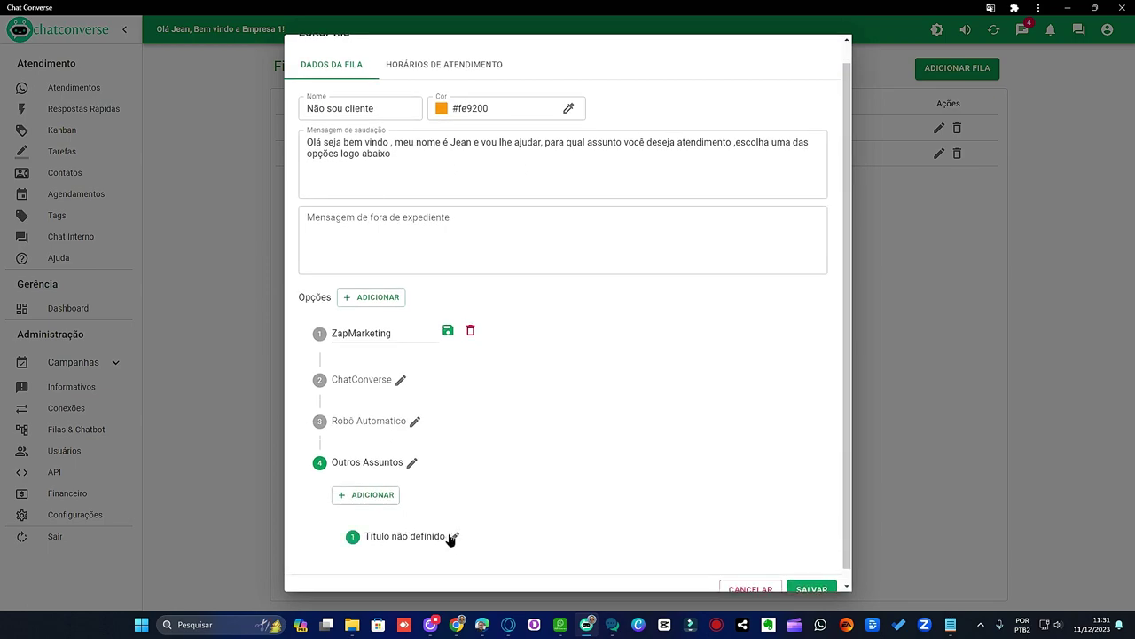
{"action": "left_click", "coordinate": [452, 536]}
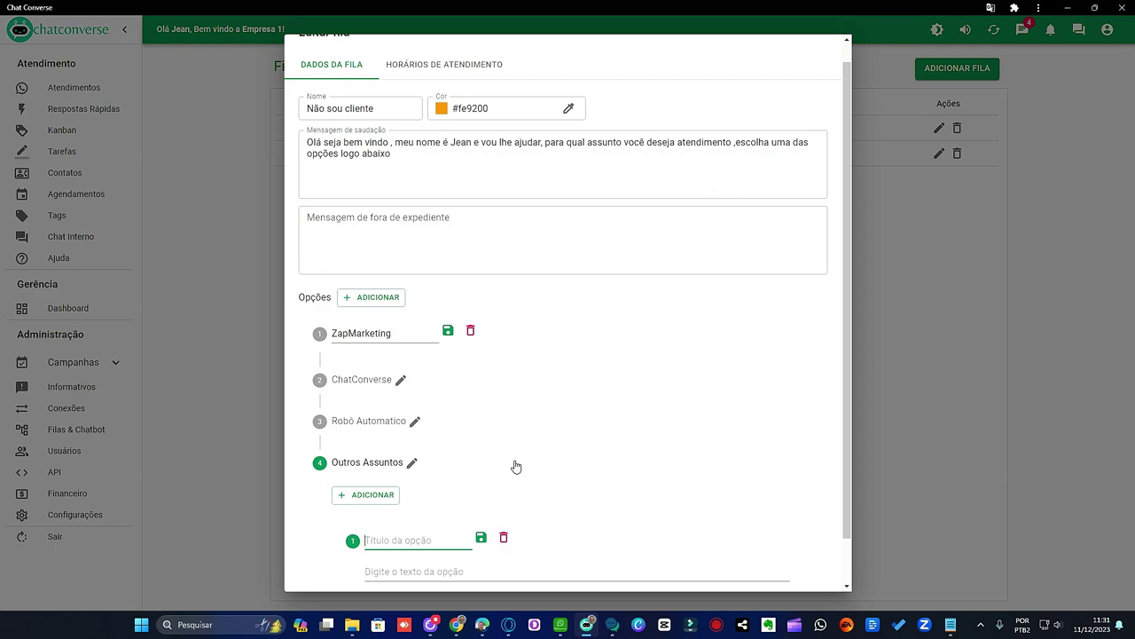
{"action": "type", "text": "Falar com Atendente"}
{"action": "scroll", "coordinate": [517, 464], "scroll_direction": "down", "scroll_amount": 1}
Enter "Ok, logo um de nossos atendentes irá lhe atender , peço que aguarde um instante ...." as the "Falar com Atendente" text.
{"action": "left_click", "coordinate": [398, 515]}
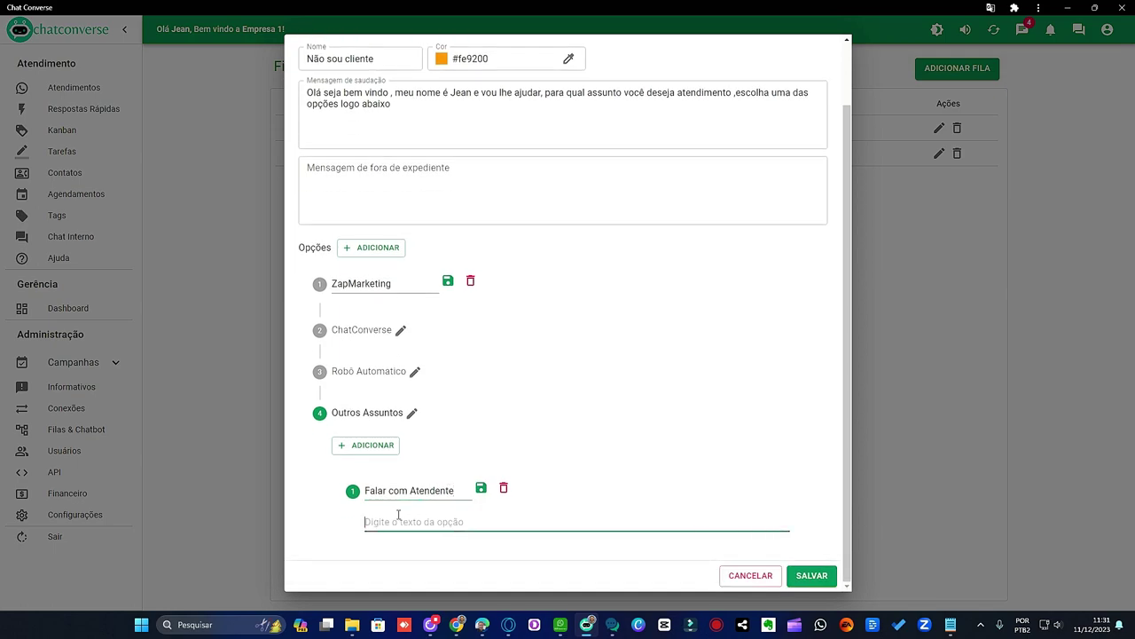
{"action": "type", "text": "Ok ,"}
{"action": "type", "text": "logo um de nossos atendentes irá "}
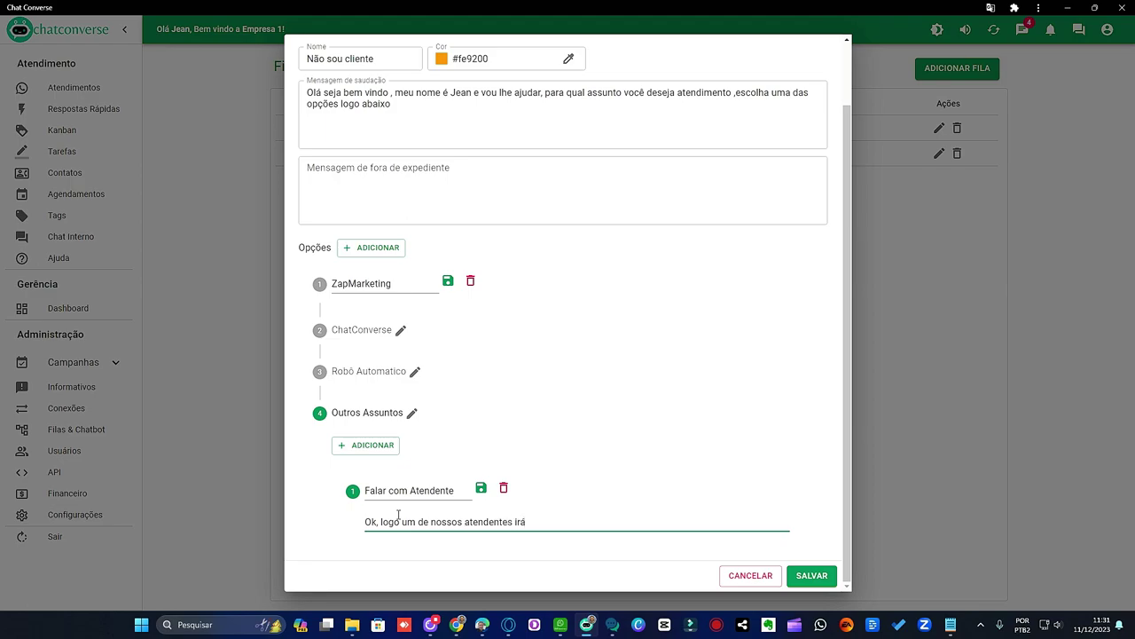
{"action": "type", "text": "lhe atender , p"}
{"action": "type", "text": "eço que a"}
{"action": "type", "text": "gud"}
{"action": "type", "text": "rde "}
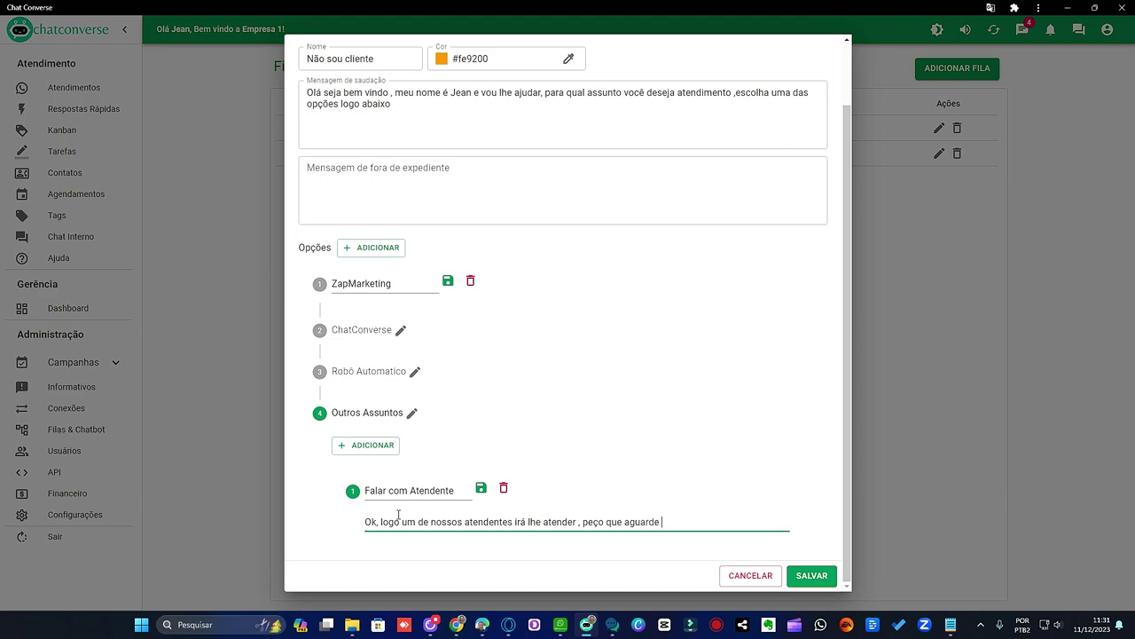
{"action": "type", "text": "um instante ...."}
Add a new line reading "enquanto isso se quiser faça você pode fazer uma visita em nosso site e visualizar".
{"action": "key", "text": "Return"}
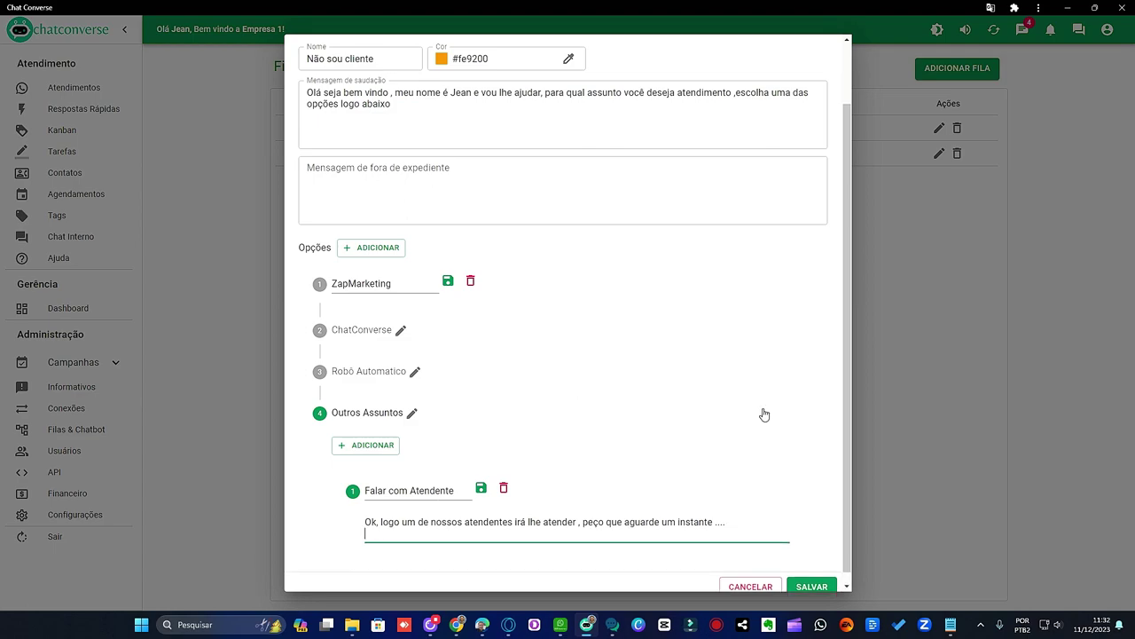
{"action": "type", "text": "ena"}
{"action": "type", "text": "quanto isso "}
{"action": "type", "text": "se"}
{"action": "type", "text": "faça um"}
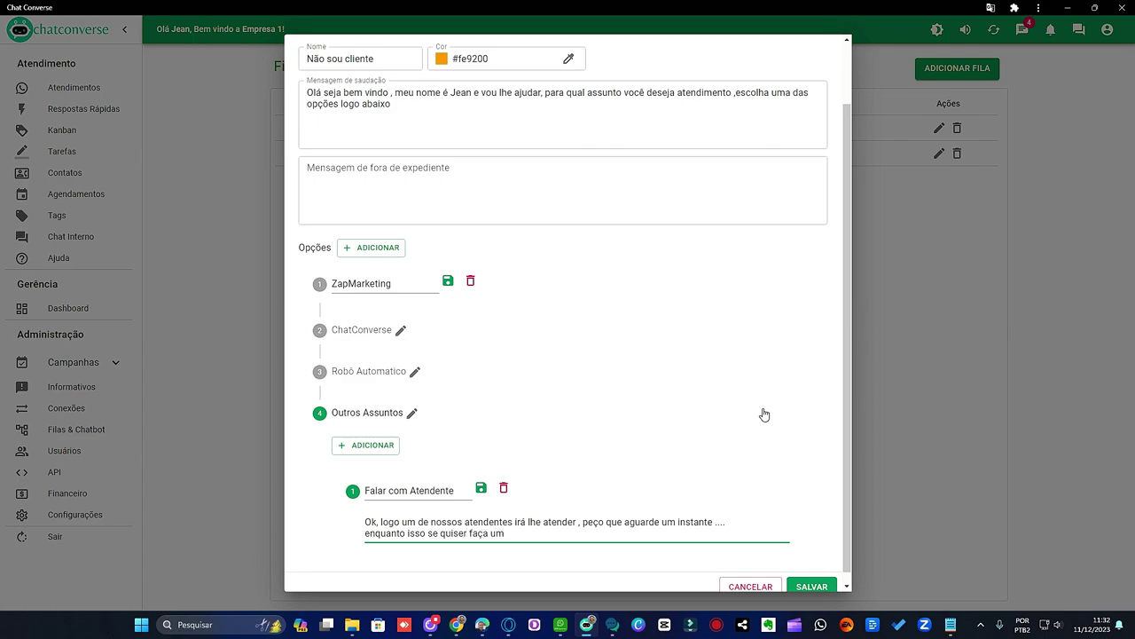
{"action": "key", "text": "BackSpace"}
{"action": "key", "text": "BackSpace"}
{"action": "type", "text": "você pode fazer uma visista"}
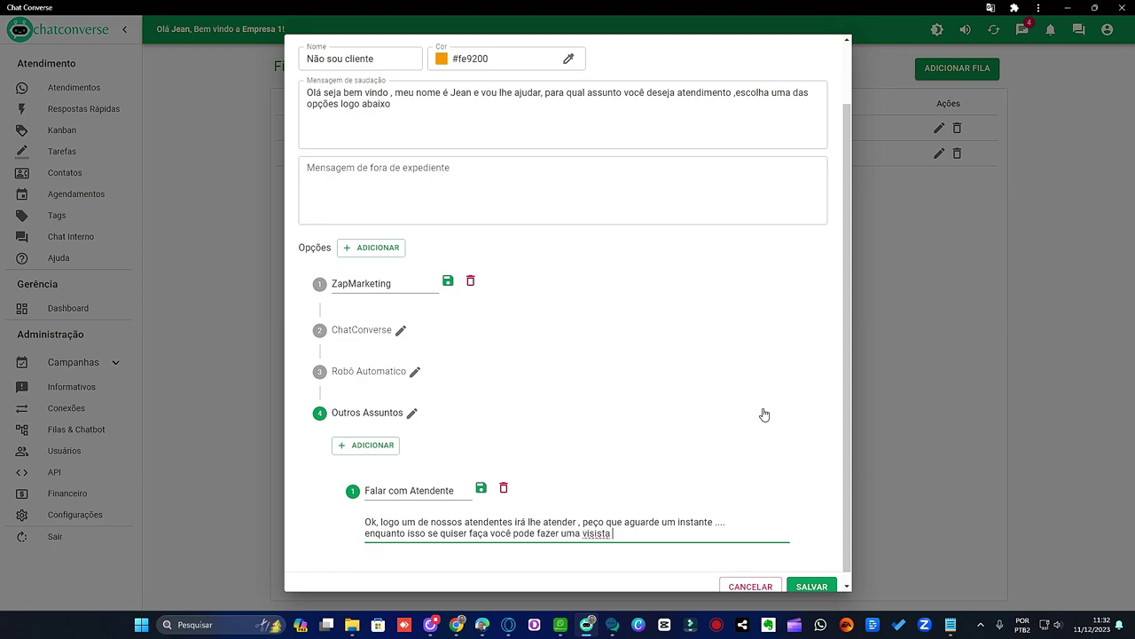
{"action": "key", "text": "BackSpace"}
{"action": "key", "text": "BackSpace"}
{"action": "type", "text": "ta em nosso site e visualizar"}
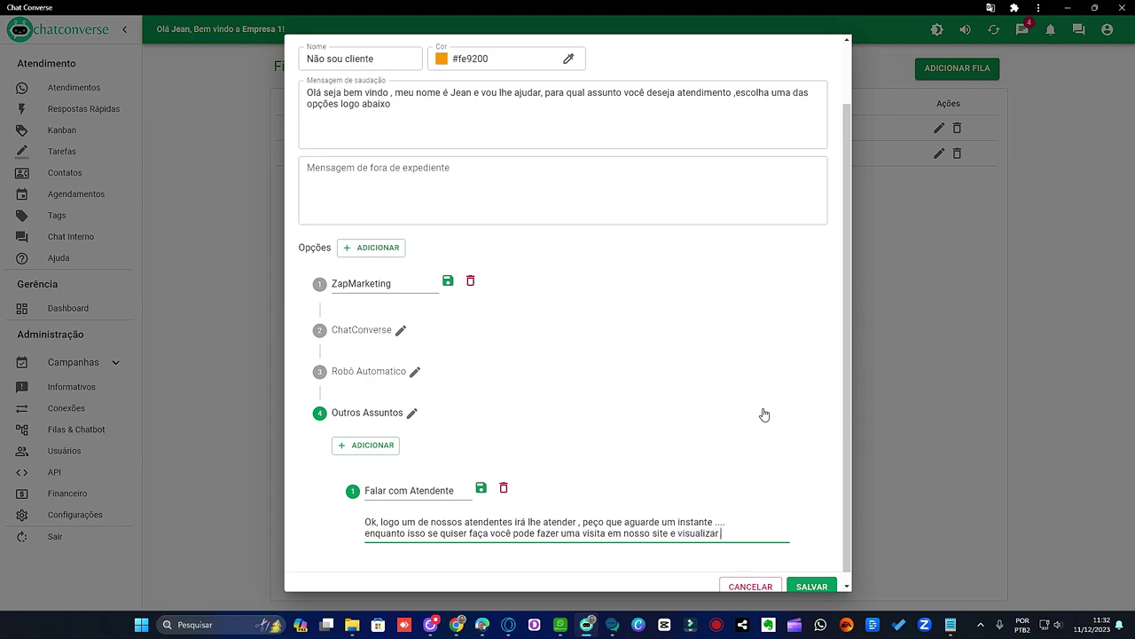
{"action": "type", "text": " nossas ferraemnts"}
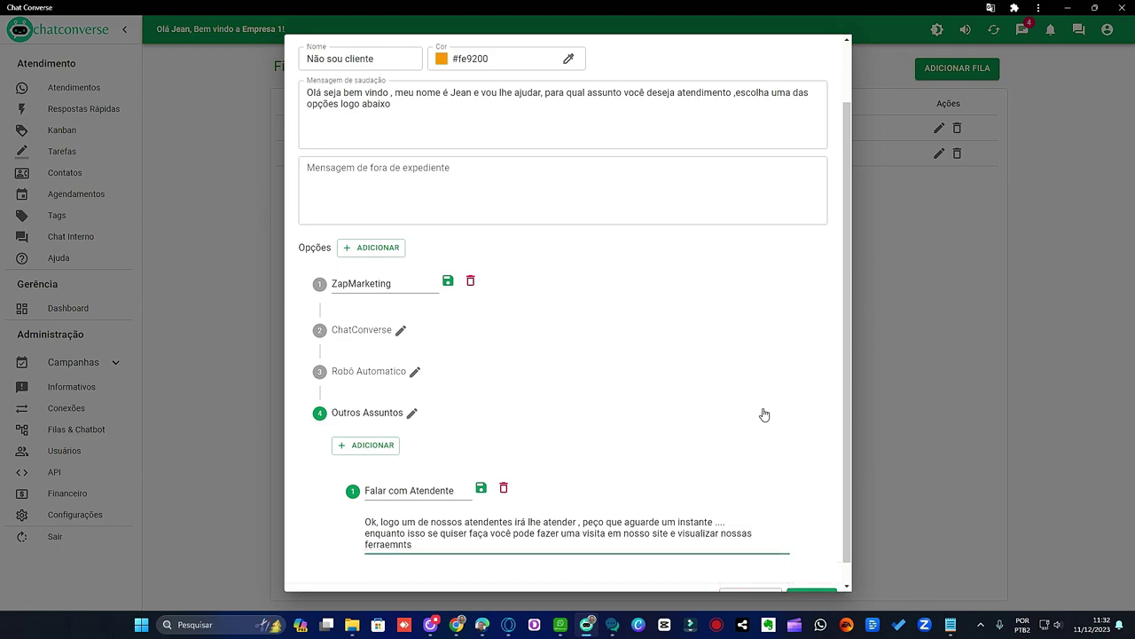
{"action": "key", "text": "BackSpace"}
{"action": "key", "text": "BackSpace"}
{"action": "key", "text": "BackSpace"}
{"action": "key", "text": "BackSpace"}
{"action": "key", "text": "BackSpace"}
{"action": "type", "text": "mentas e cursos , acesse:  www.subindo"}
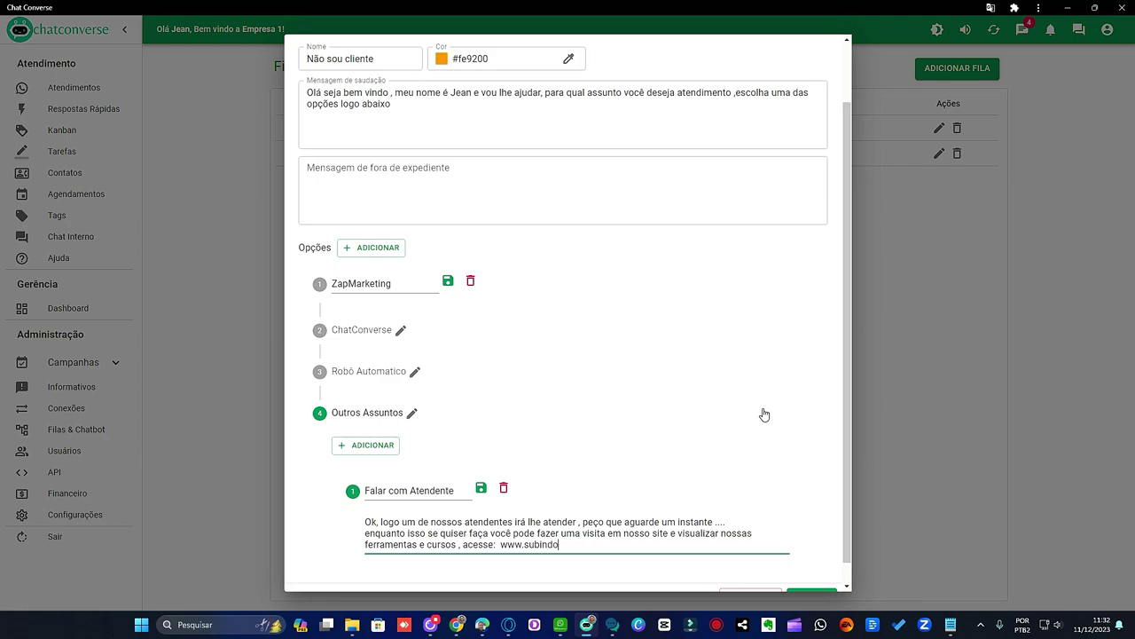
{"action": "type", "text": "vendas.com"}
End the text with ",,, , Aguarde logo vamos lhe atender." and save the "Falar com Atendente" option.
{"action": "type", "text": "end"}
{"action": "key", "text": "BackSpace"}
{"action": "key", "text": "BackSpace"}
{"action": "key", "text": "BackSpace"}
{"action": "type", "text": "ugguarde logo vamos lhe atender."}
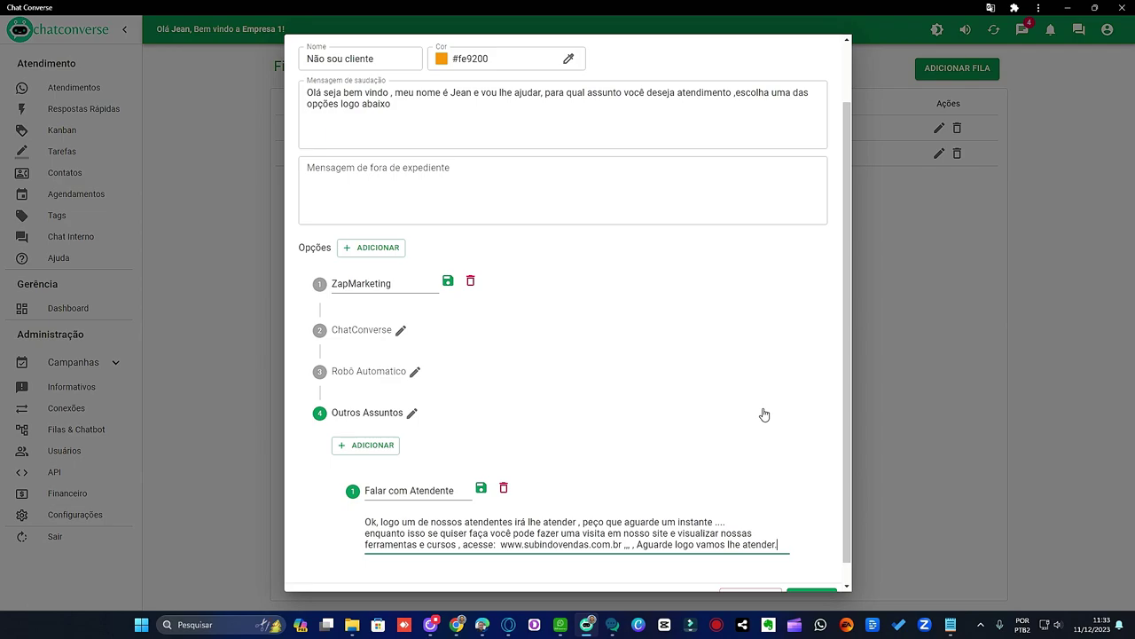
{"action": "scroll", "coordinate": [779, 406], "scroll_direction": "down", "scroll_amount": 1}
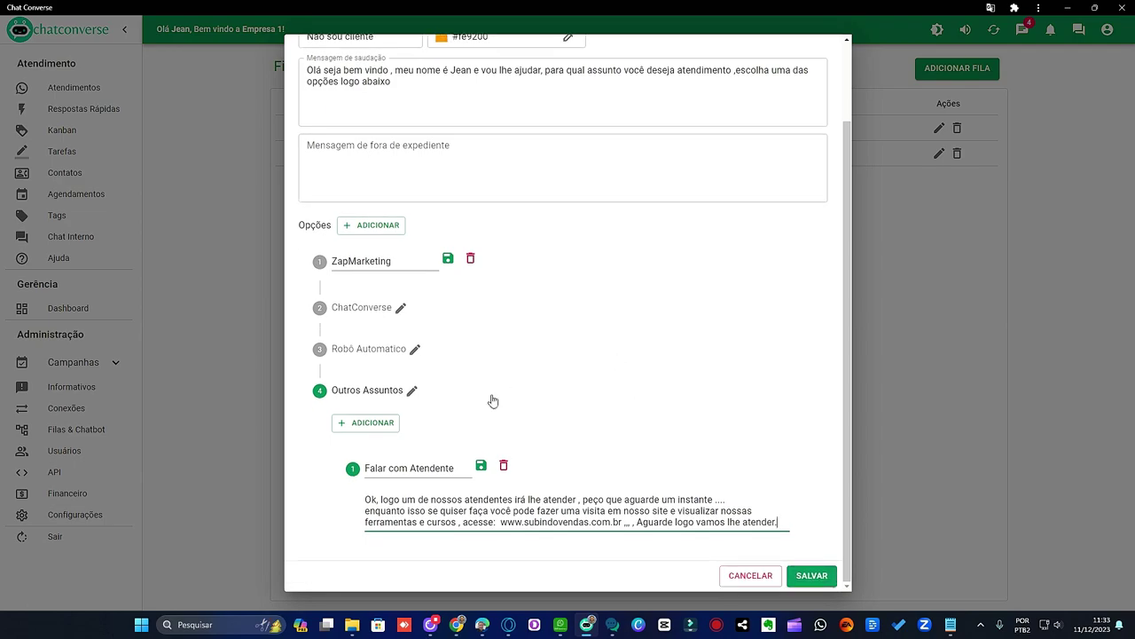
{"action": "left_click", "coordinate": [481, 465]}
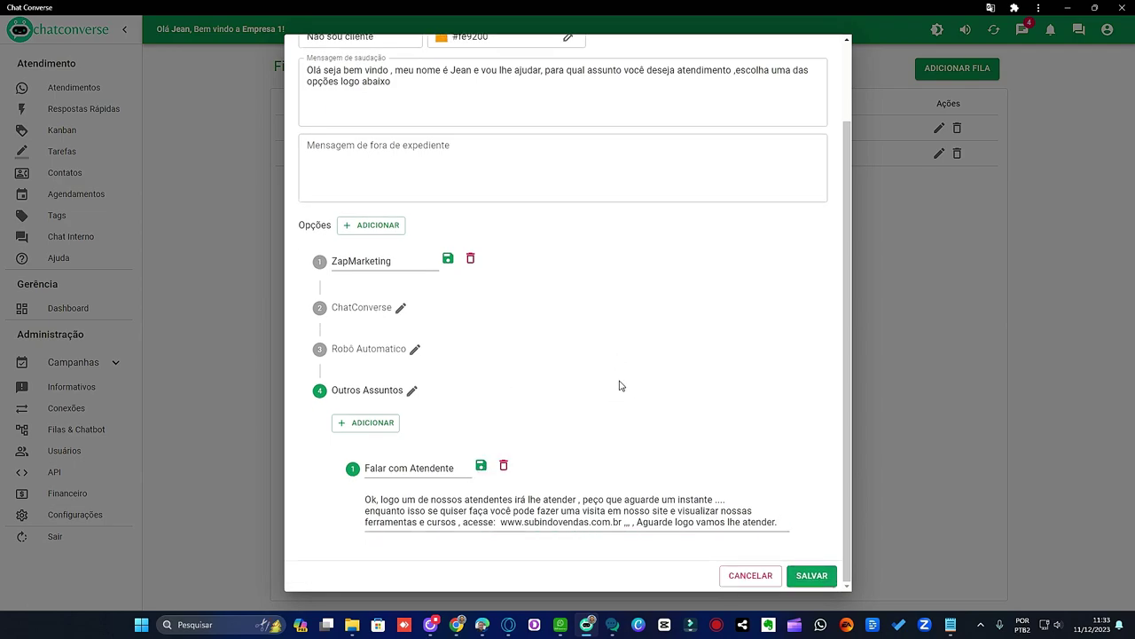
Review the "Não sou cliente" queue's settings and save the whole queue.
{"action": "scroll", "coordinate": [688, 380], "scroll_direction": "down", "scroll_amount": 1}
{"action": "left_click", "coordinate": [824, 576]}
{"action": "scroll", "coordinate": [577, 328], "scroll_direction": "up", "scroll_amount": 3}
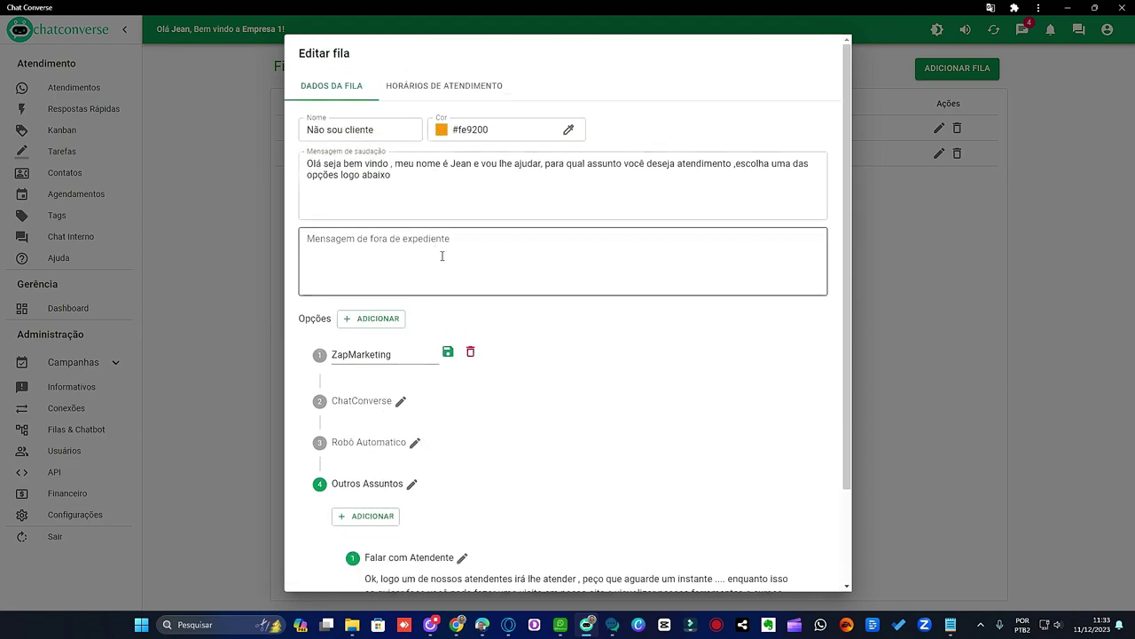
{"action": "scroll", "coordinate": [687, 314], "scroll_direction": "down", "scroll_amount": 5}
{"action": "left_click", "coordinate": [819, 581]}
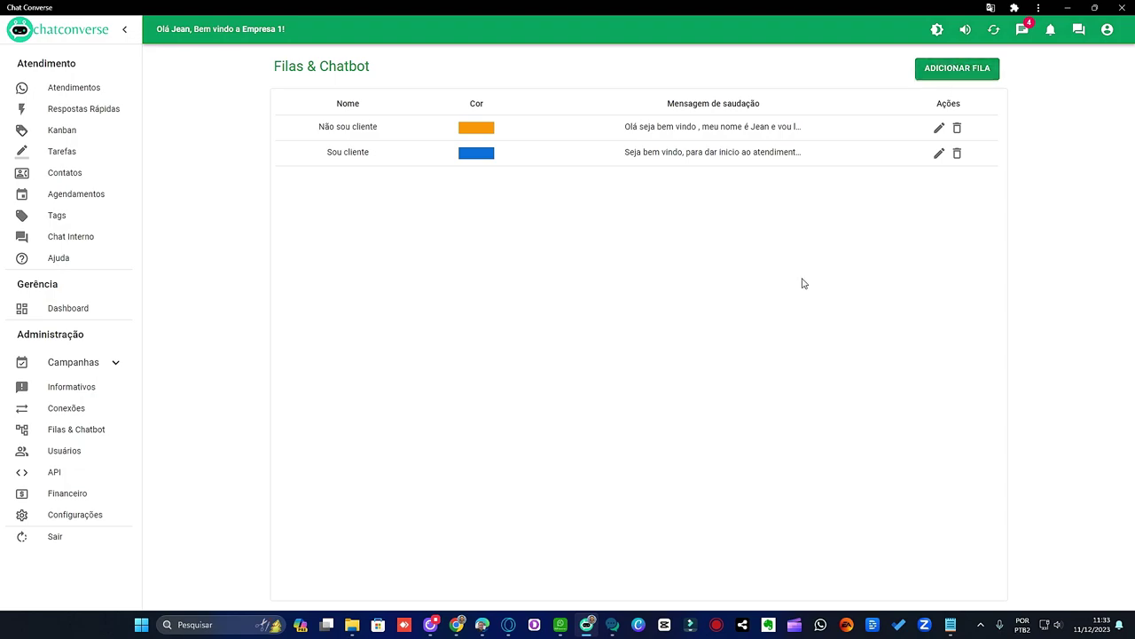
Start a new queue named "RH" with the blue color #004dcf.
{"action": "left_click", "coordinate": [984, 74]}
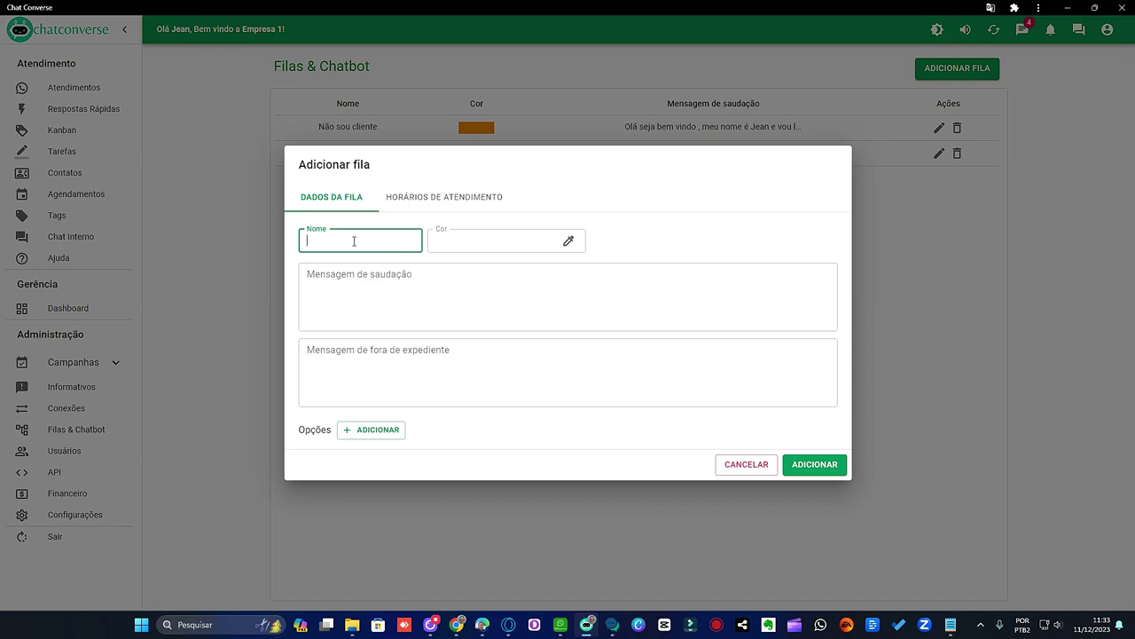
{"action": "type", "text": "RH"}
{"action": "left_click", "coordinate": [570, 241]}
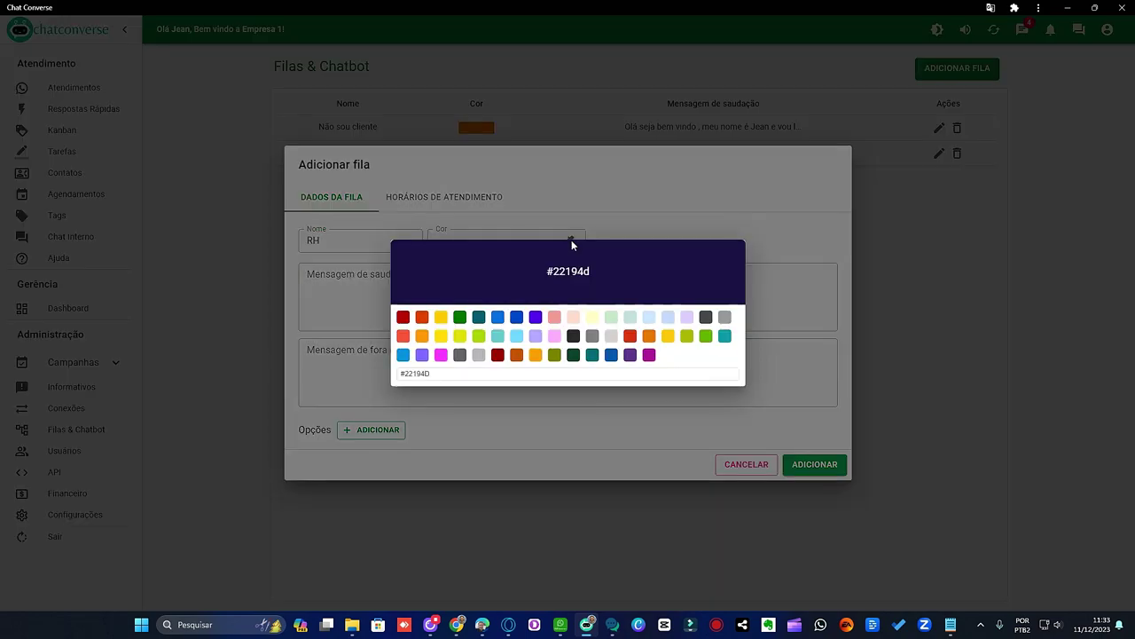
{"action": "left_click", "coordinate": [517, 316]}
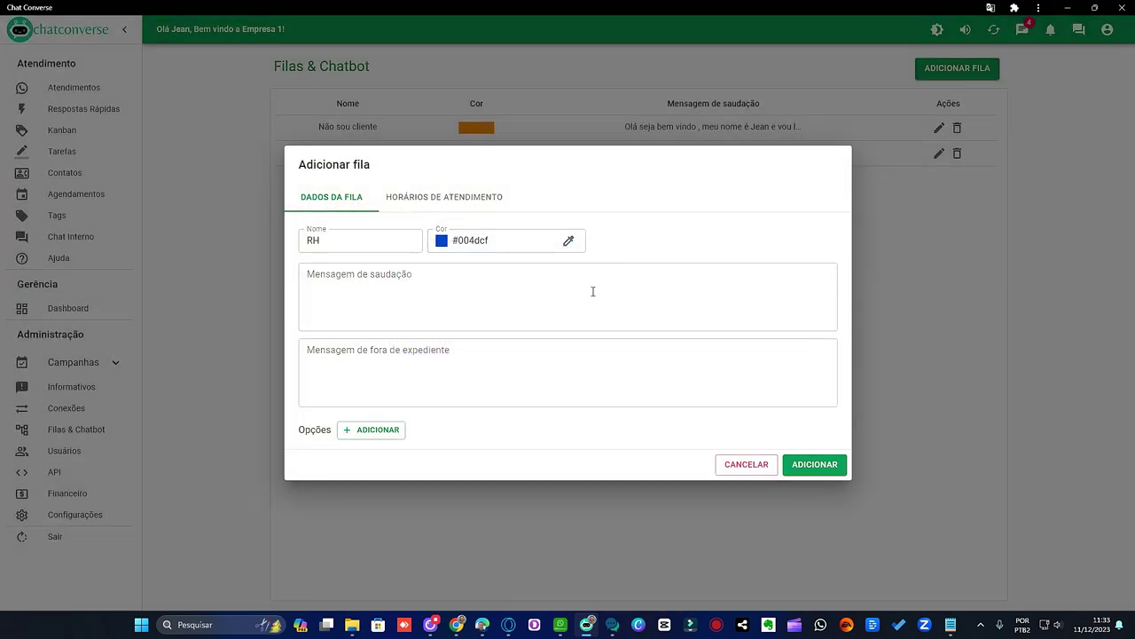
Start the RH queue's greeting message with "Olá seja bem vindo (a) ao".
{"action": "left_click", "coordinate": [438, 283]}
{"action": "type", "text": "oLÁ SE"}
{"action": "key", "text": "BackSpace"}
{"action": "key", "text": "BackSpace"}
{"action": "key", "text": "BackSpace"}
{"action": "key", "text": "BackSpace"}
{"action": "key", "text": "BackSpace"}
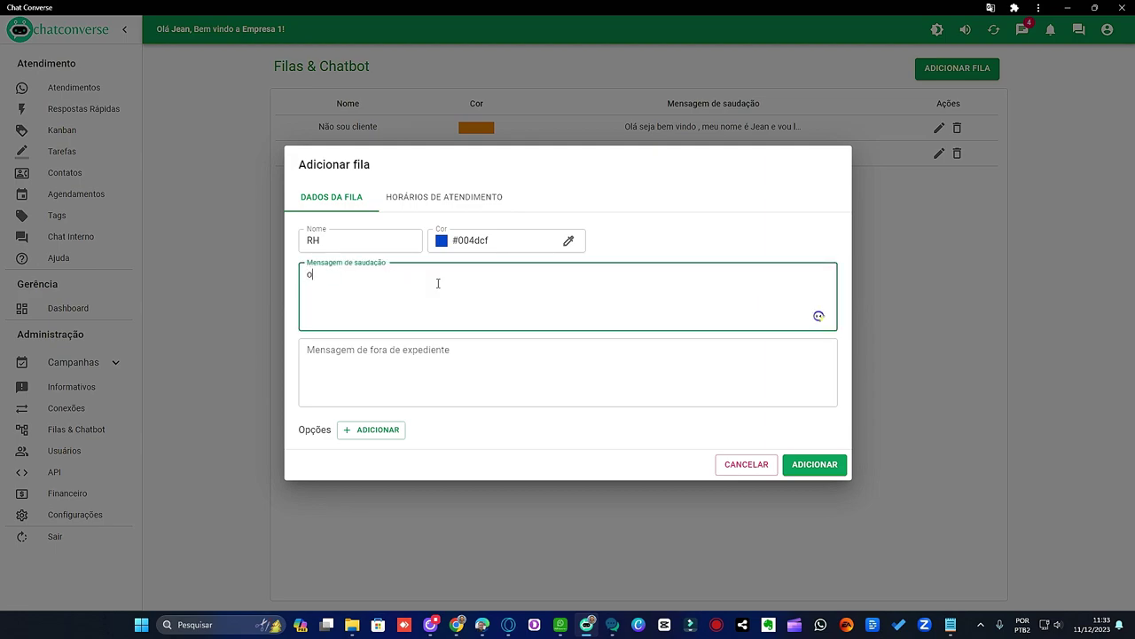
{"action": "type", "text": "Olá seja bem vindo (a) ao "}
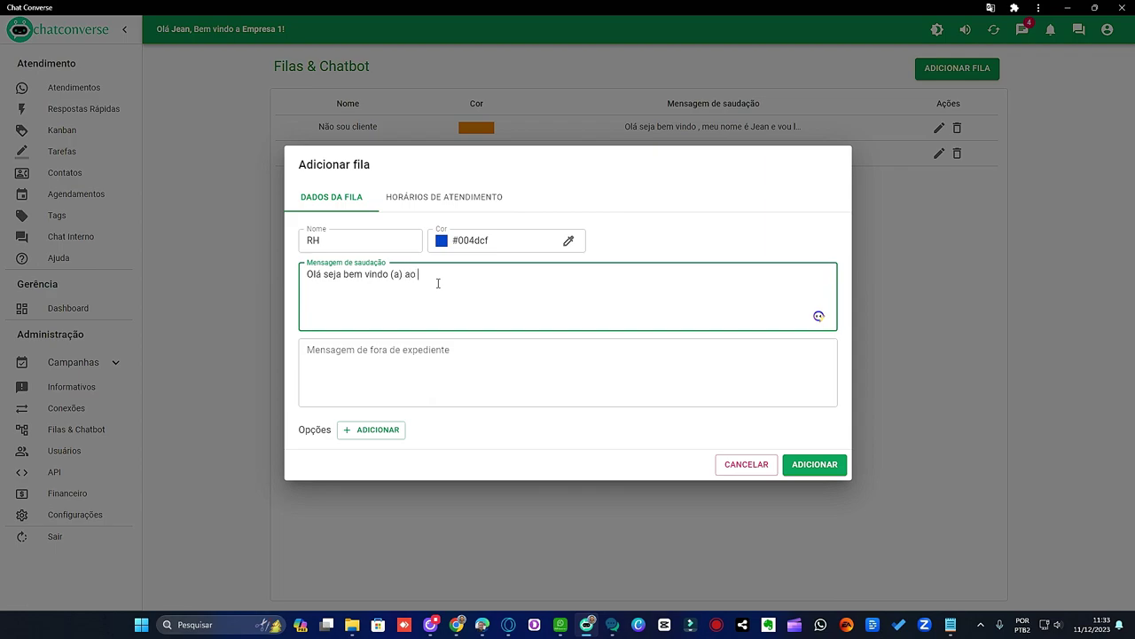
Complete the greeting with "RH , escolha umas das opções abaixo para dar inicio ao seu atendimento".
{"action": "type", "text": "R"}
{"action": "type", "text": "escolha "}
{"action": "type", "text": "umas das o"}
{"action": "type", "text": "pc"}
{"action": "type", "text": "ões abaix"}
{"action": "type", "text": "o para dar inico"}
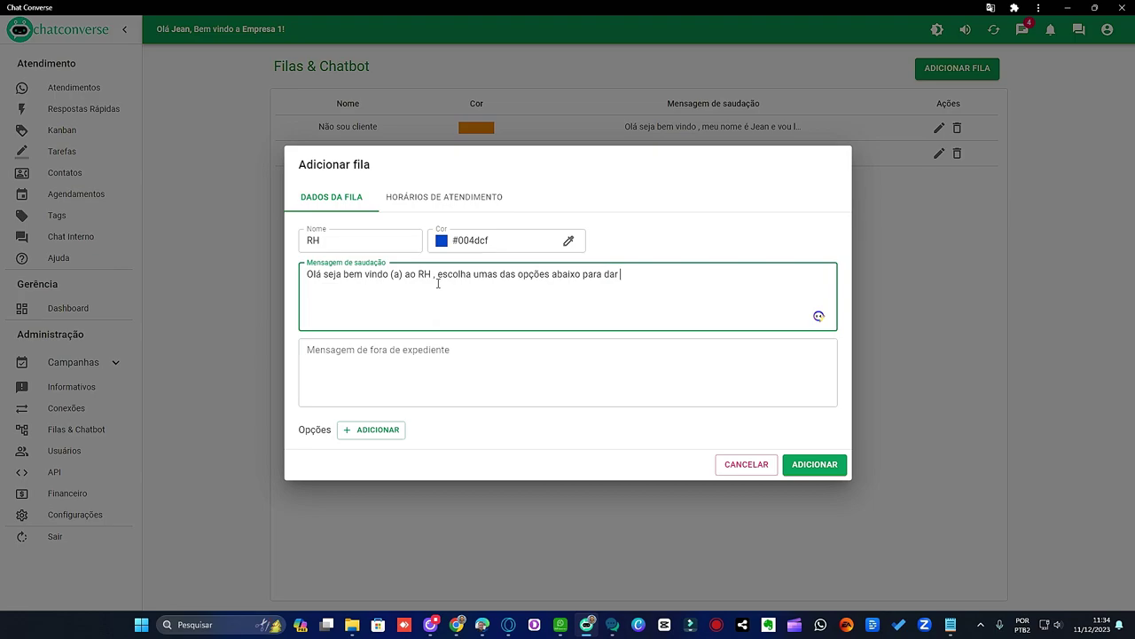
{"action": "key", "text": "BackSpace"}
{"action": "key", "text": "BackSpace"}
{"action": "key", "text": "BackSpace"}
{"action": "type", "text": "cio ao seu atendimento"}
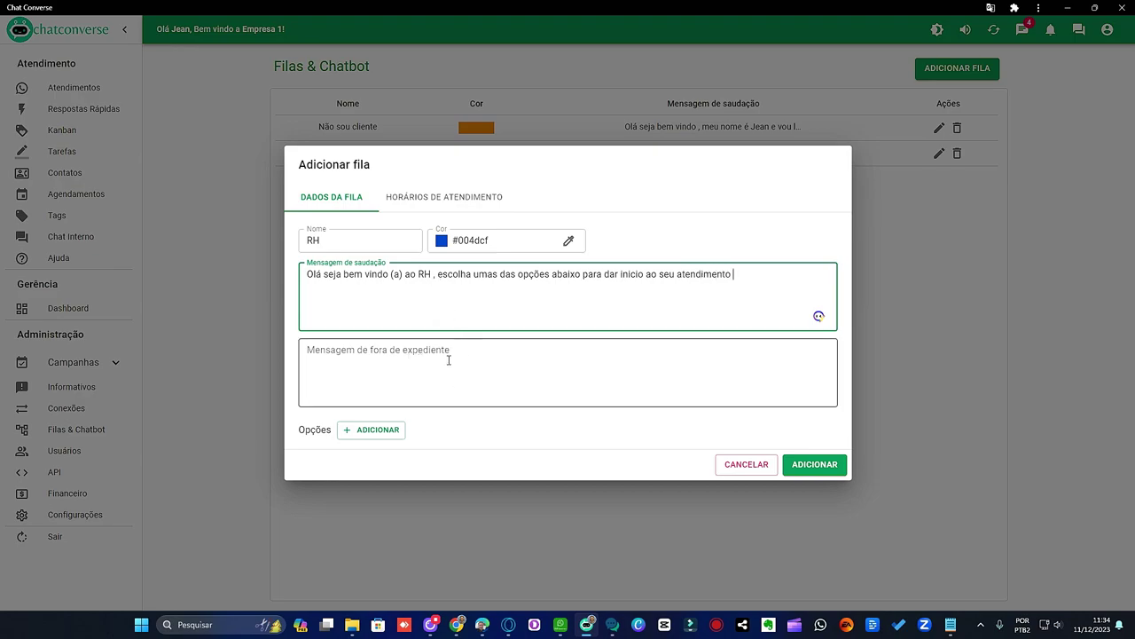
Save the RH queue's service hours with the default weekly schedule and return to its greeting message.
{"action": "left_click", "coordinate": [411, 360]}
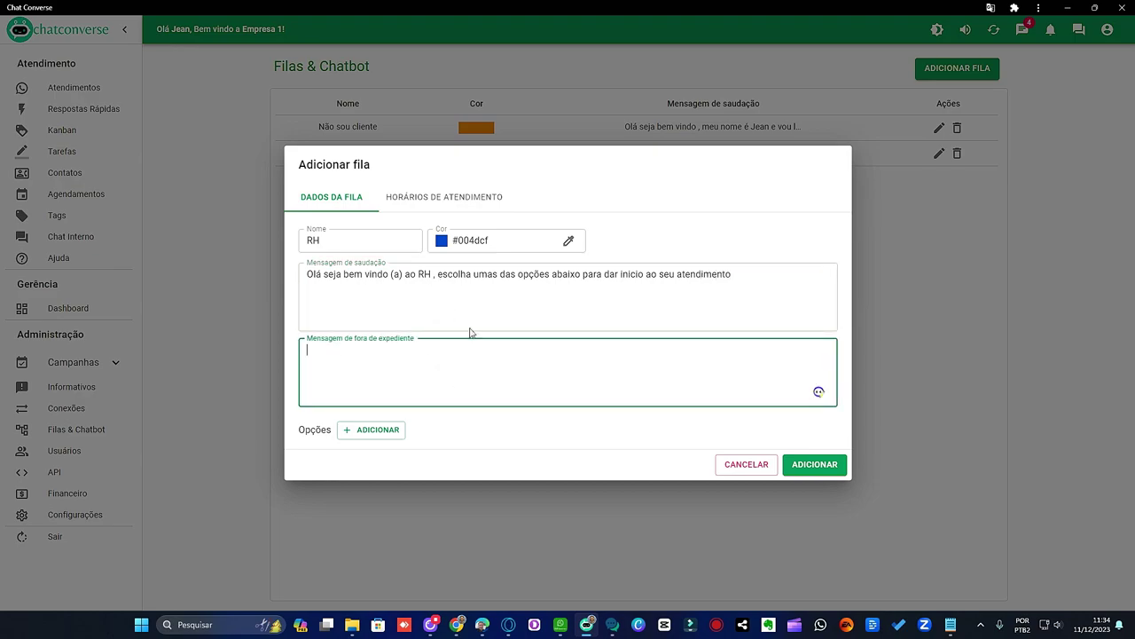
{"action": "left_click", "coordinate": [468, 199]}
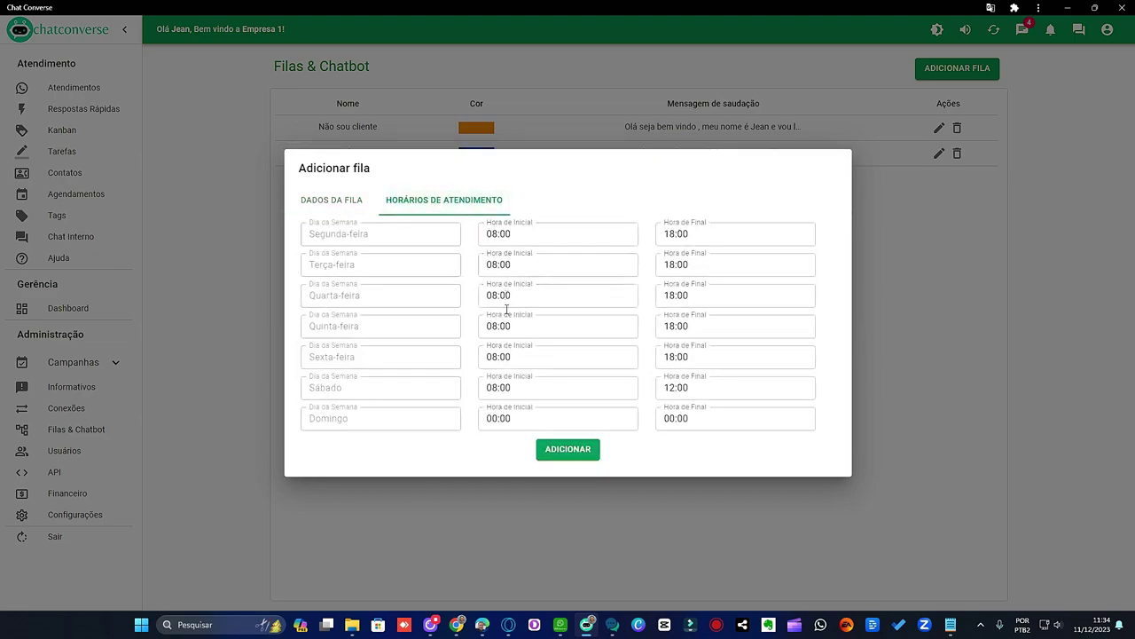
{"action": "left_click", "coordinate": [562, 449]}
{"action": "left_click", "coordinate": [321, 208]}
{"action": "left_click", "coordinate": [394, 349]}
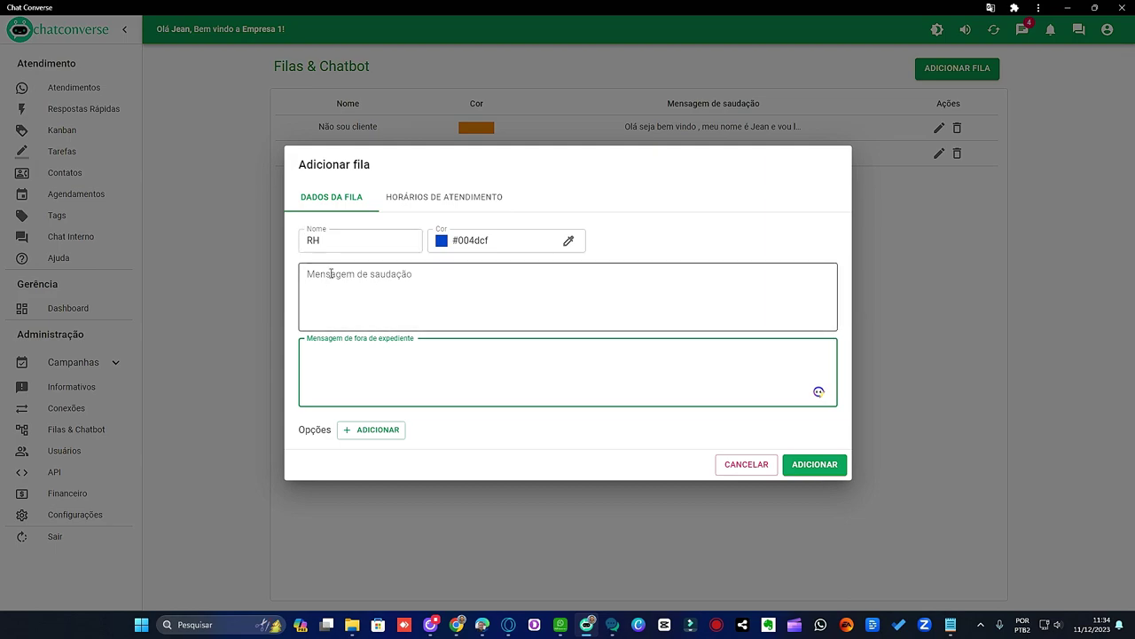
{"action": "left_click", "coordinate": [365, 278]}
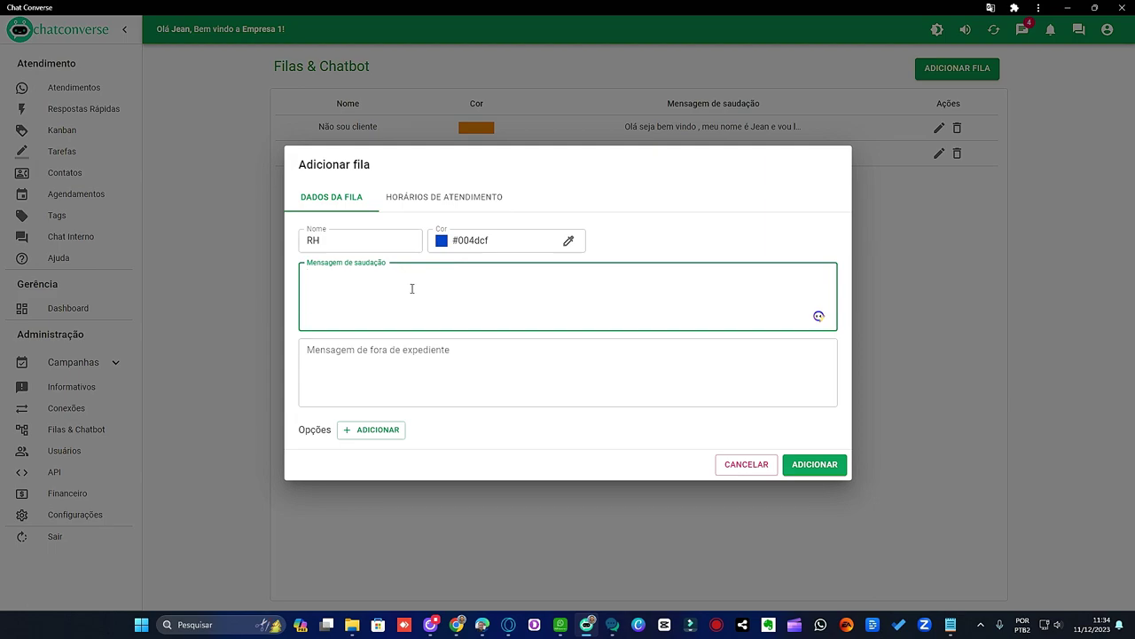
Add three untitled options to the RH queue and one sub-option under the first option.
{"action": "left_click", "coordinate": [375, 432]}
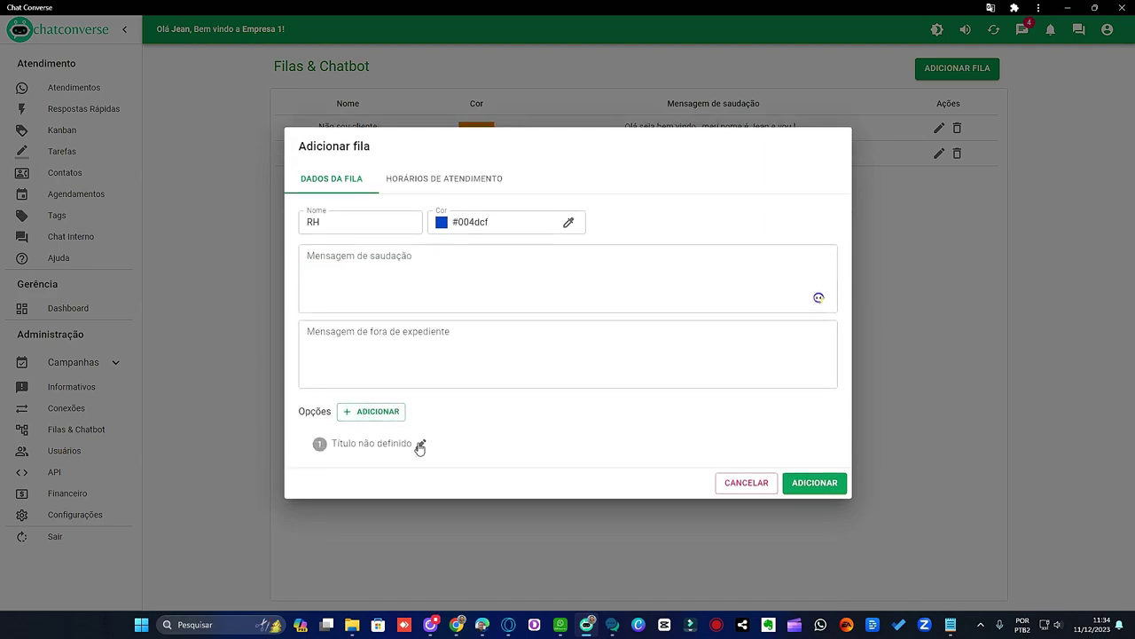
{"action": "left_click", "coordinate": [421, 445]}
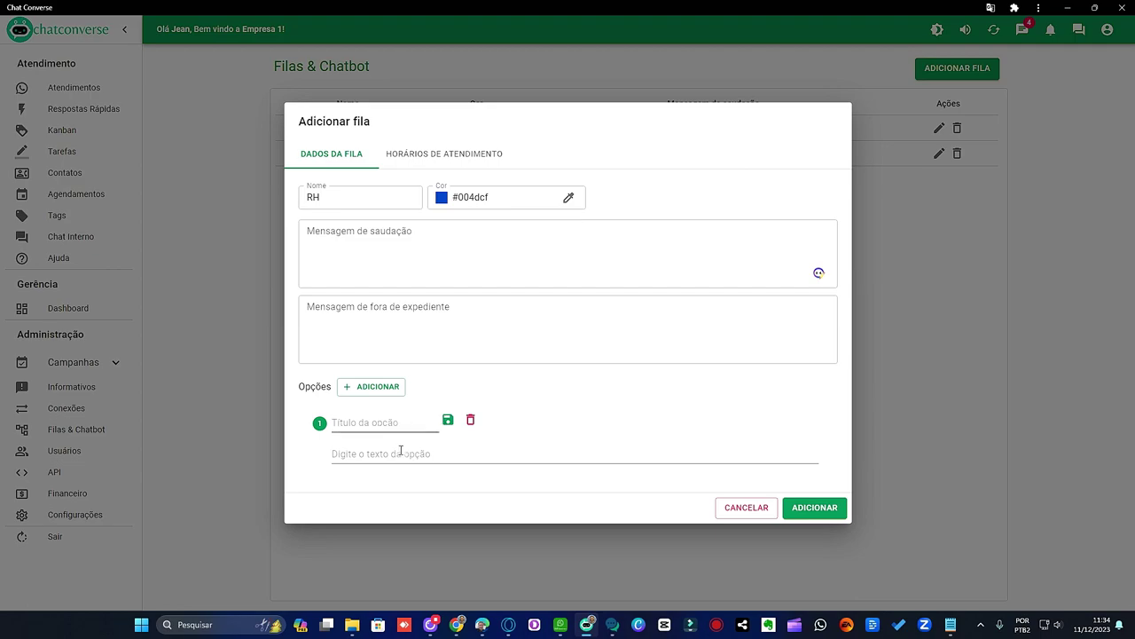
{"action": "left_click", "coordinate": [381, 387]}
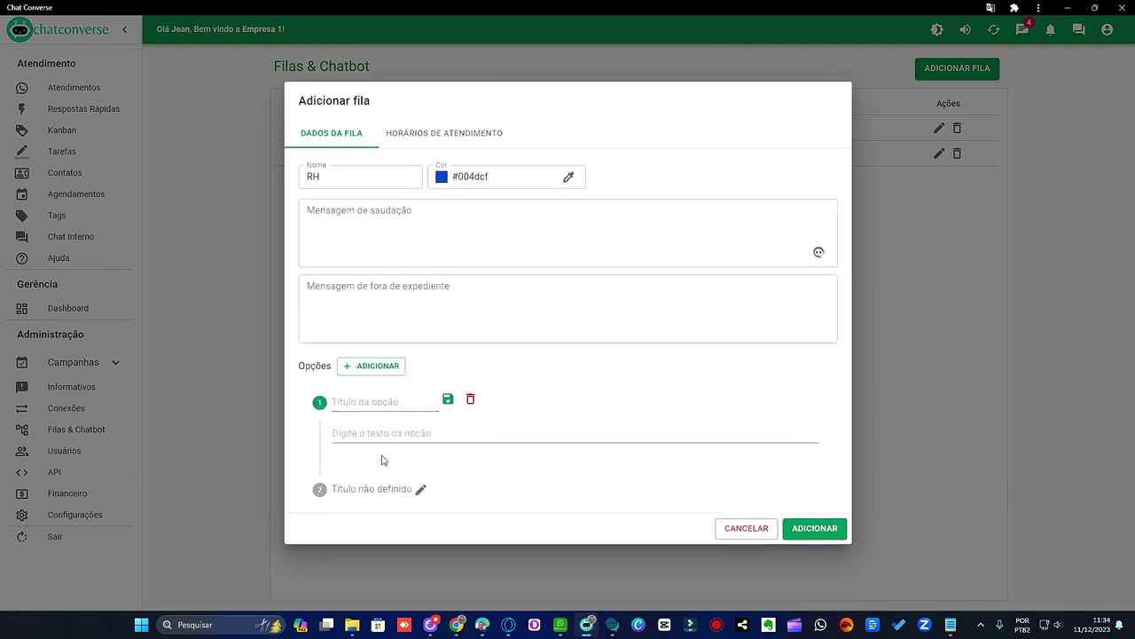
{"action": "left_click", "coordinate": [373, 368]}
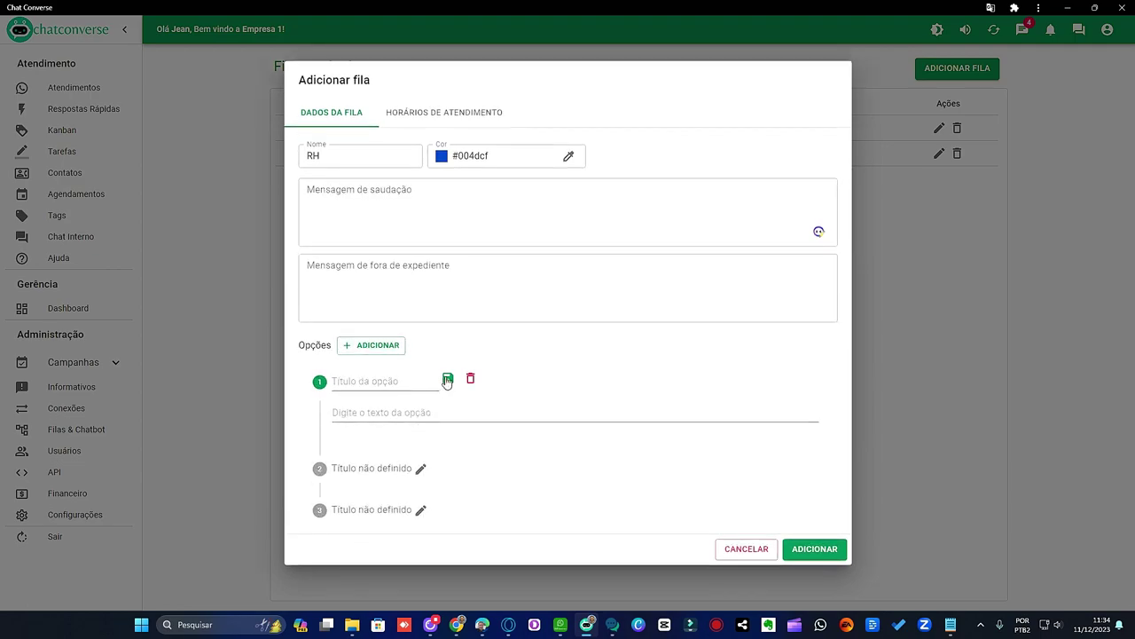
{"action": "left_click", "coordinate": [387, 414]}
{"action": "left_click", "coordinate": [372, 408]}
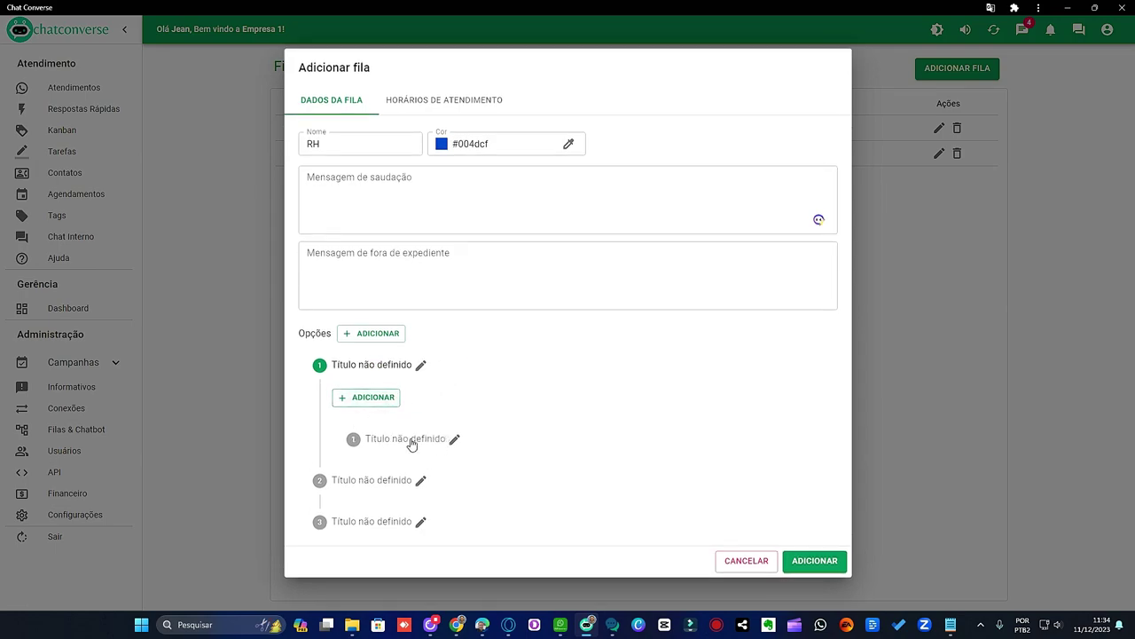
Nest an untitled third-level option under the first option's sub-option and discard the RH queue.
{"action": "left_click", "coordinate": [454, 438]}
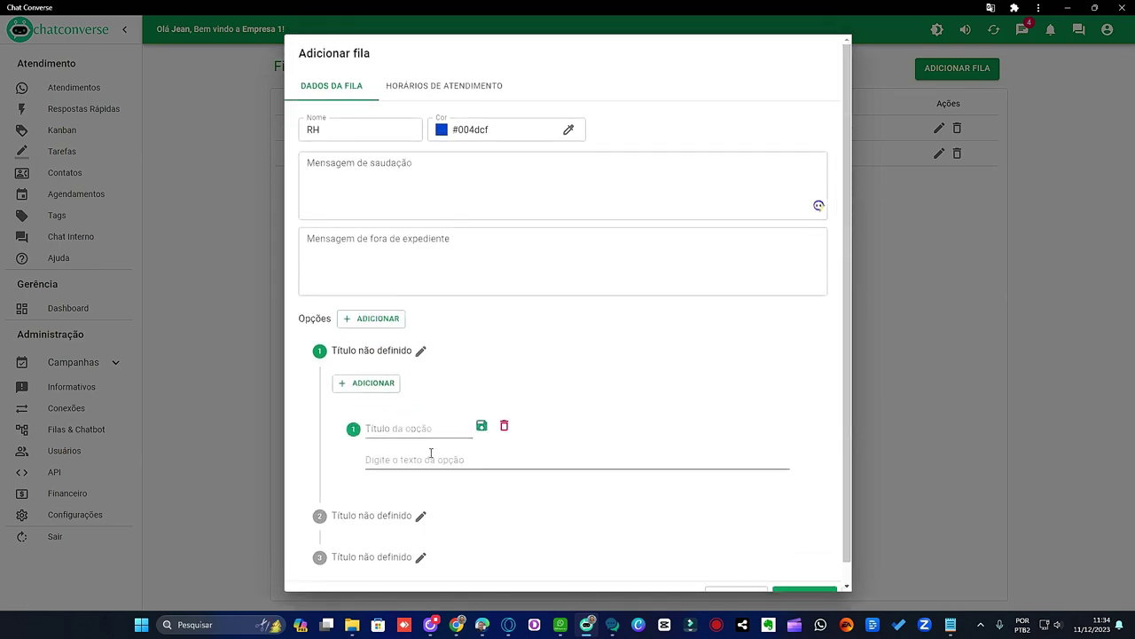
{"action": "left_click", "coordinate": [482, 426]}
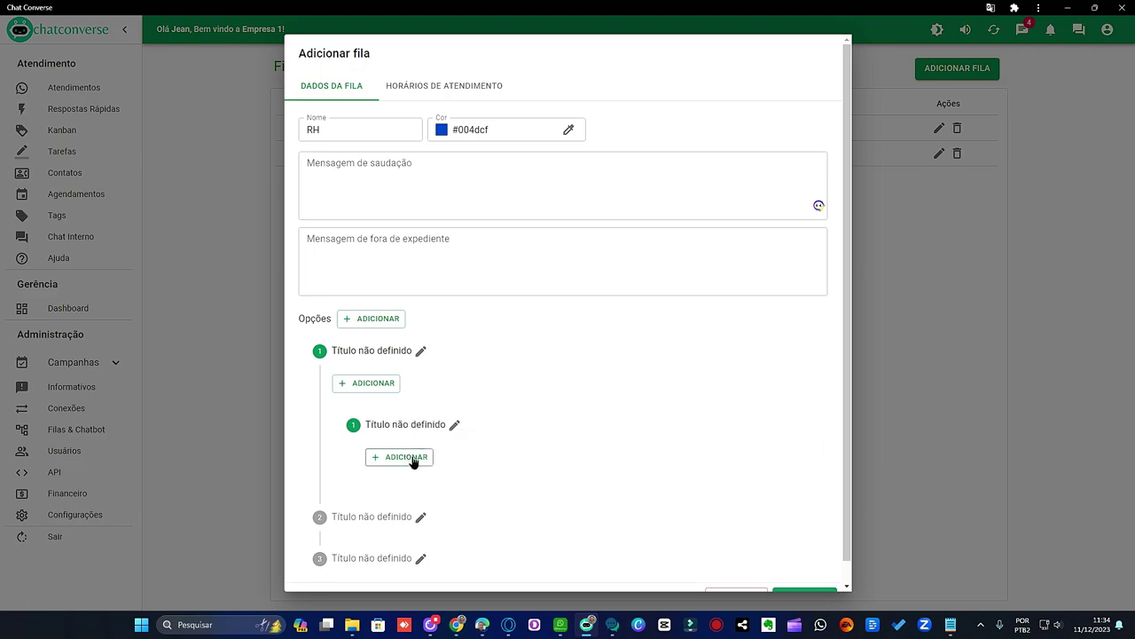
{"action": "left_click", "coordinate": [412, 459]}
{"action": "scroll", "coordinate": [428, 404], "scroll_direction": "down", "scroll_amount": 1}
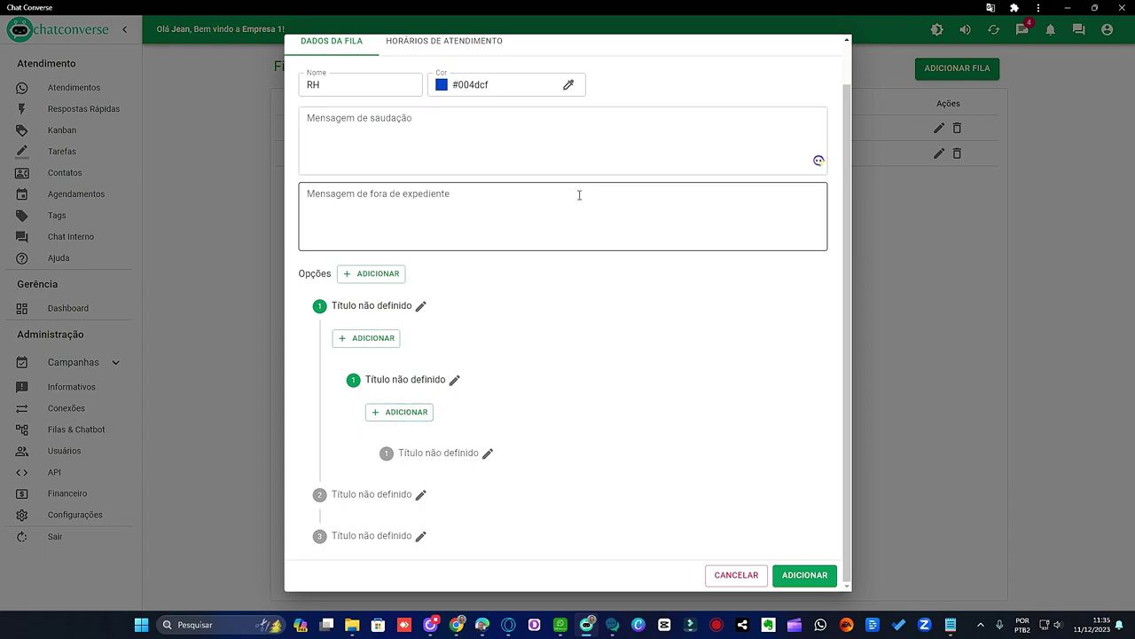
{"action": "scroll", "coordinate": [601, 205], "scroll_direction": "up", "scroll_amount": 1}
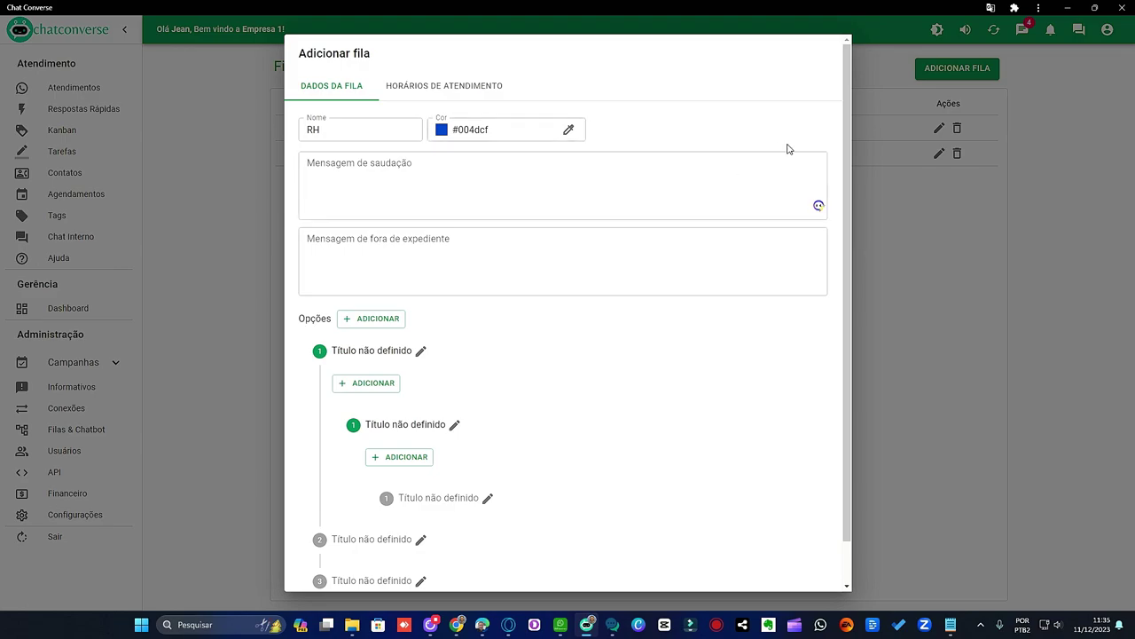
{"action": "scroll", "coordinate": [694, 245], "scroll_direction": "down", "scroll_amount": 1}
{"action": "left_click", "coordinate": [736, 575]}
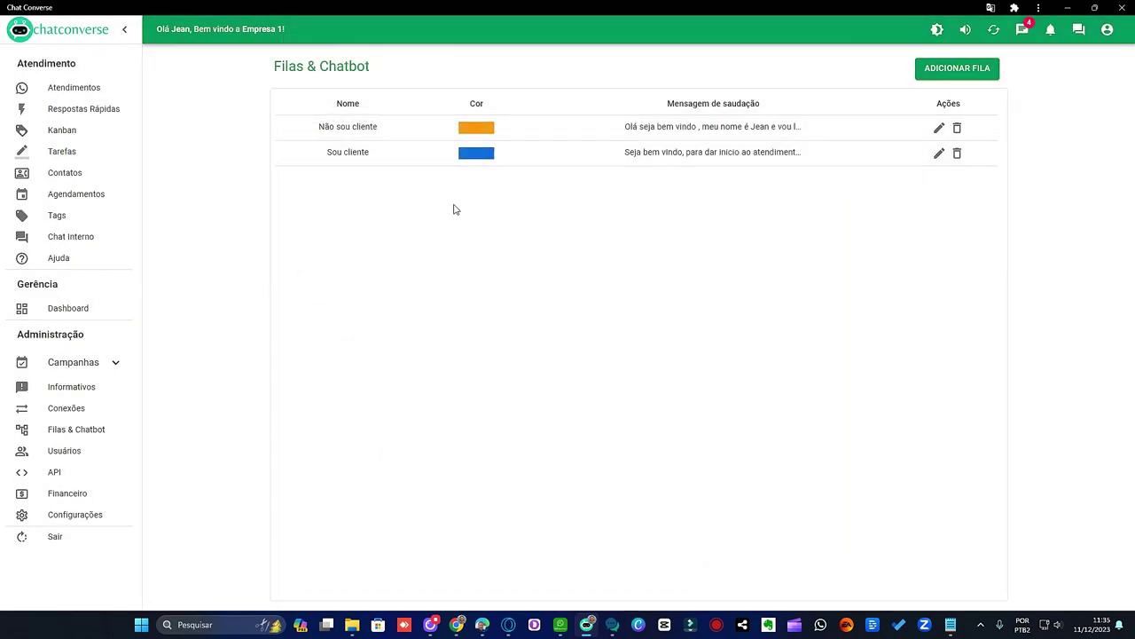
Start a new queue named "Financeiro" with the yellow color #dbdf00.
{"action": "left_click", "coordinate": [983, 76]}
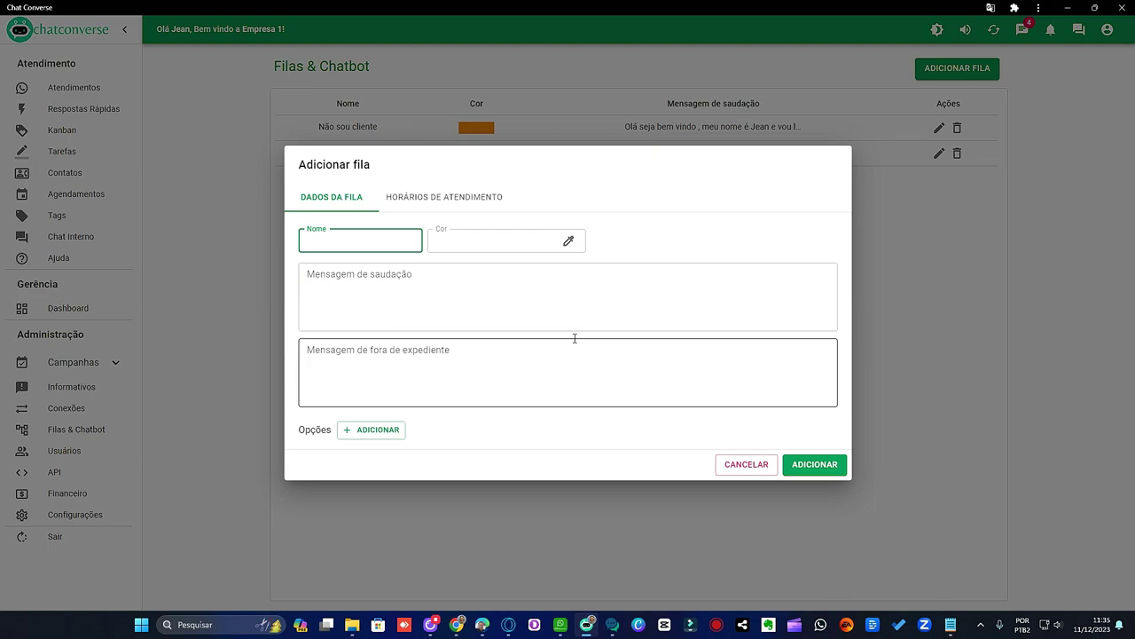
{"action": "type", "text": "Financeiro"}
{"action": "left_click", "coordinate": [568, 241]}
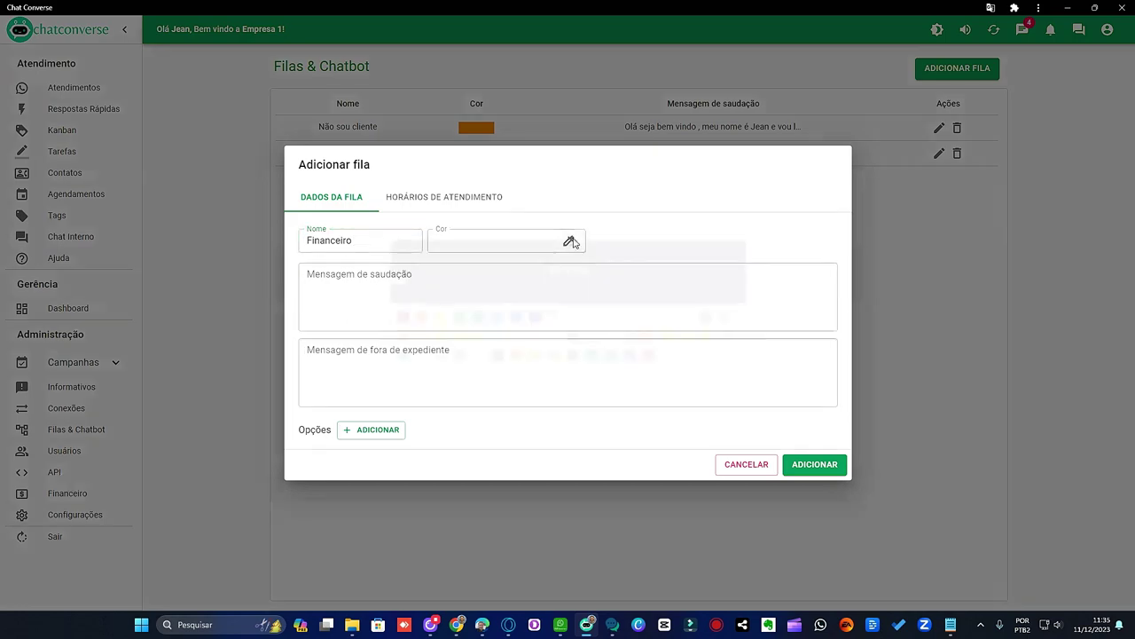
{"action": "left_click", "coordinate": [459, 337]}
{"action": "left_click", "coordinate": [593, 274]}
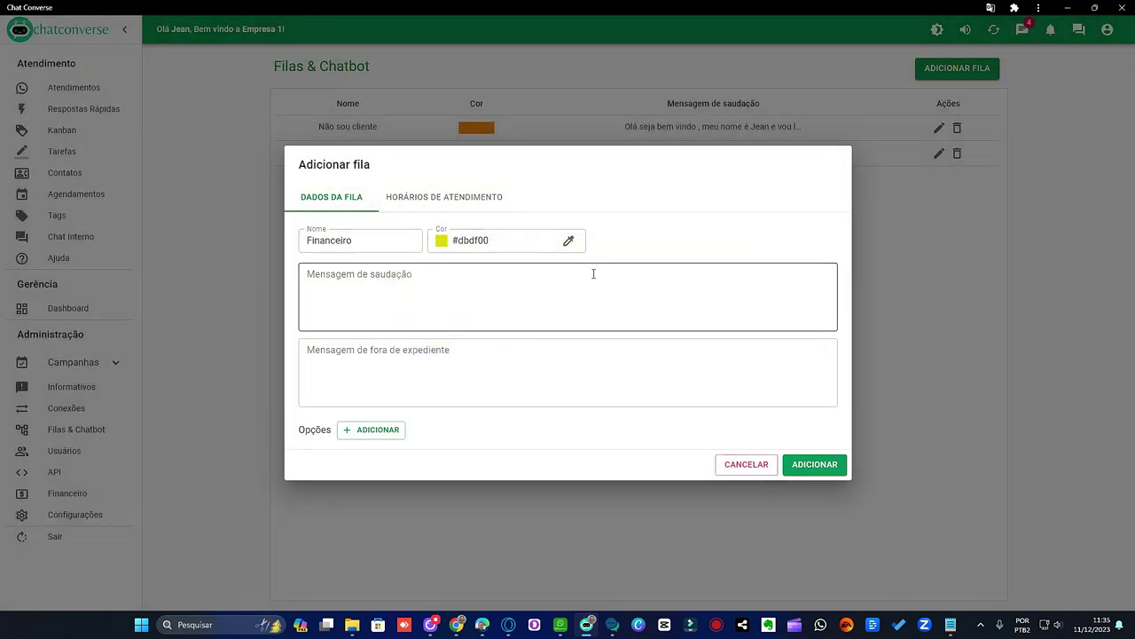
Set the greeting message to "Seja bem vindo ao setor financeiro , escolhe uma das opções abaixo para darmos atendimento".
{"action": "left_click", "coordinate": [471, 287]}
{"action": "type", "text": "Seja bem vindo ao"}
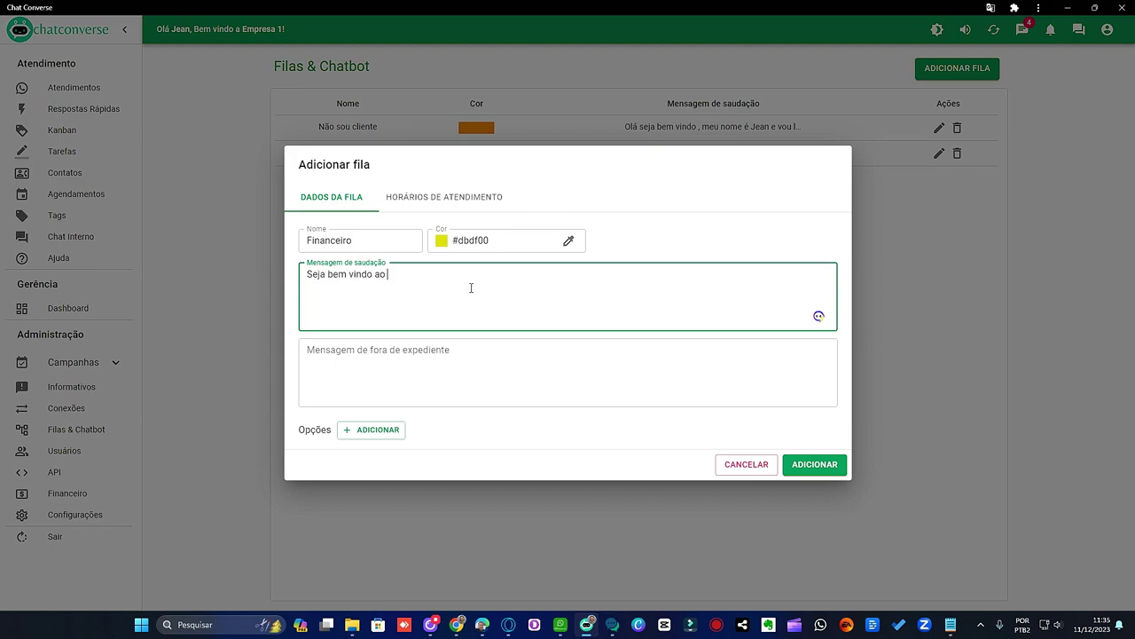
{"action": "type", "text": " setor financeiro , escolhe uma das op"}
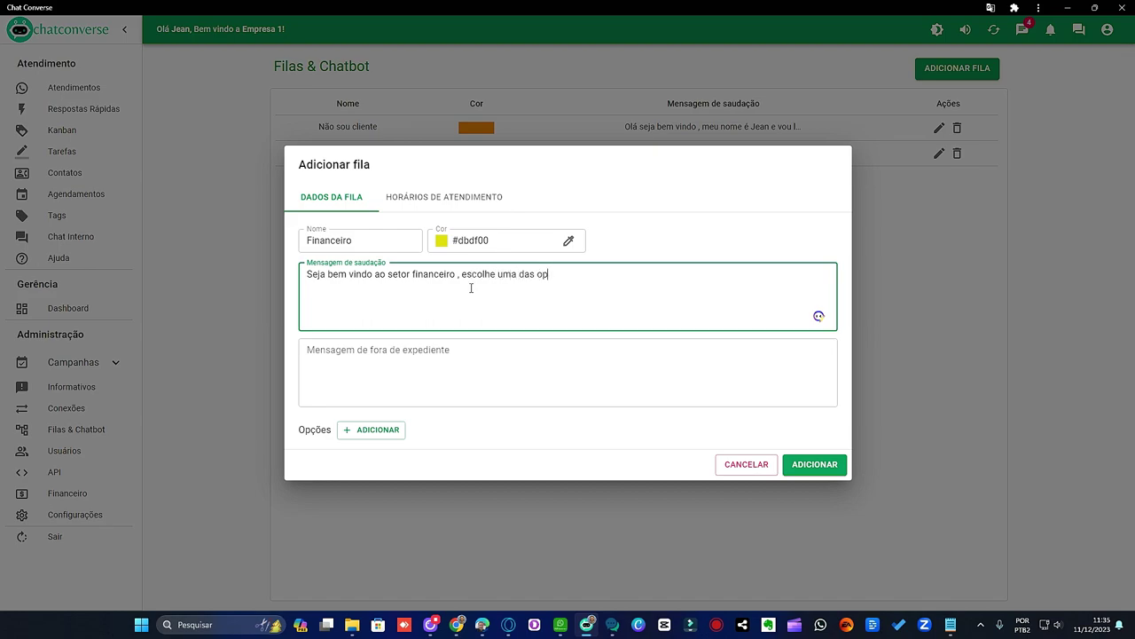
{"action": "type", "text": "ções ba abaixo para darmos atendimento"}
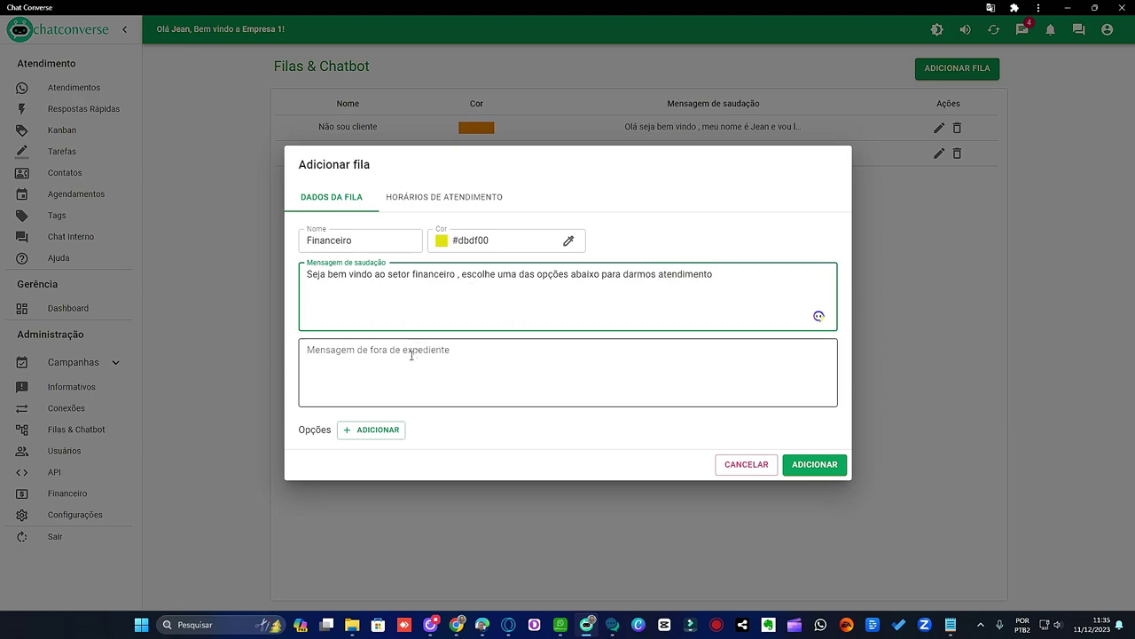
Add three options to the Financeiro queue and save the first with the title "fsdafdsafdf".
{"action": "left_click", "coordinate": [383, 431]}
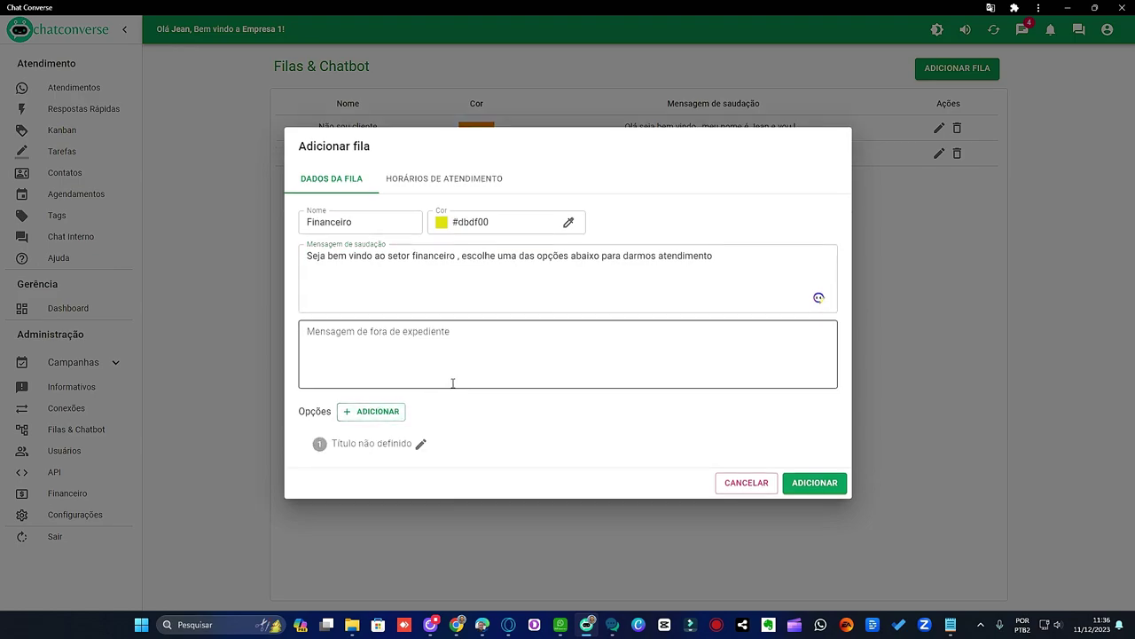
{"action": "left_click", "coordinate": [421, 442]}
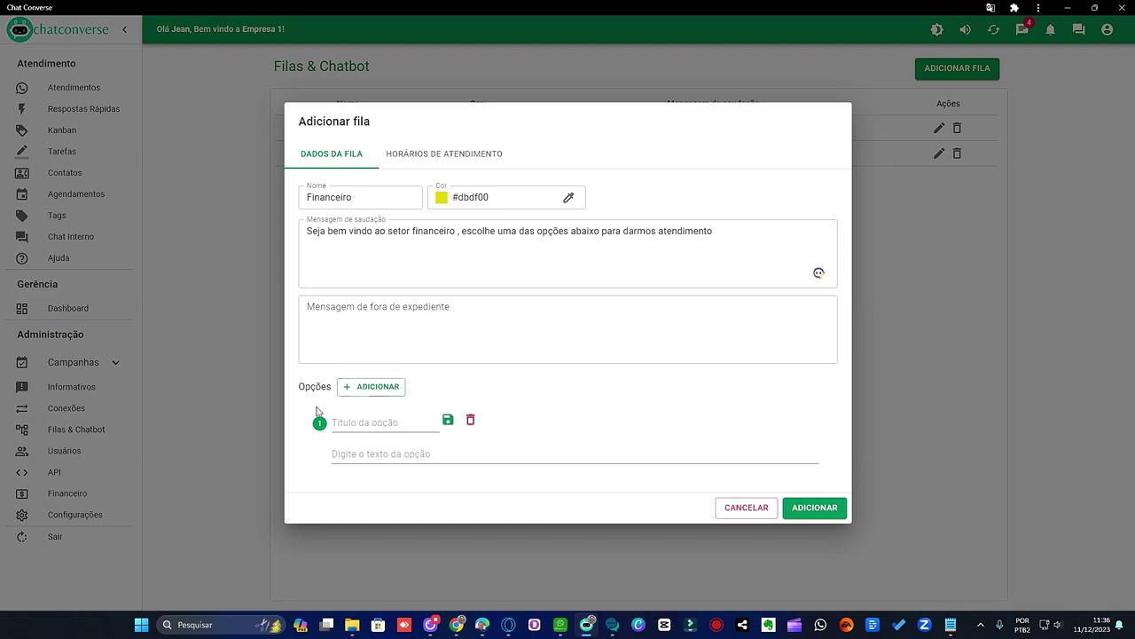
{"action": "left_click", "coordinate": [358, 390]}
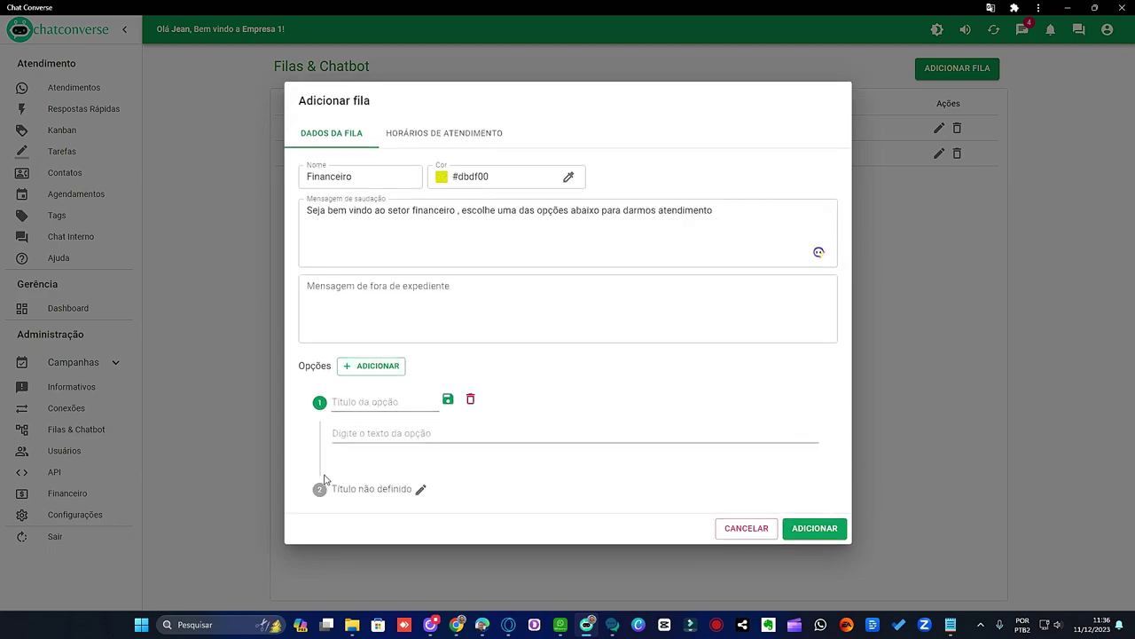
{"action": "left_click", "coordinate": [372, 365]}
{"action": "left_click", "coordinate": [351, 380]}
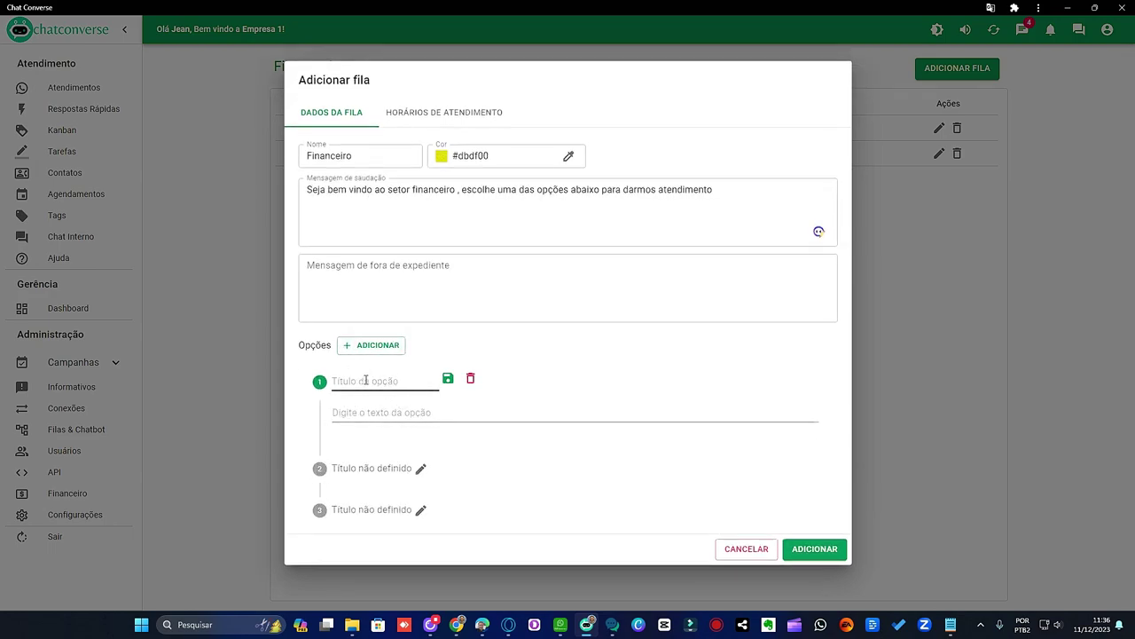
{"action": "type", "text": "fsdafdsafdf"}
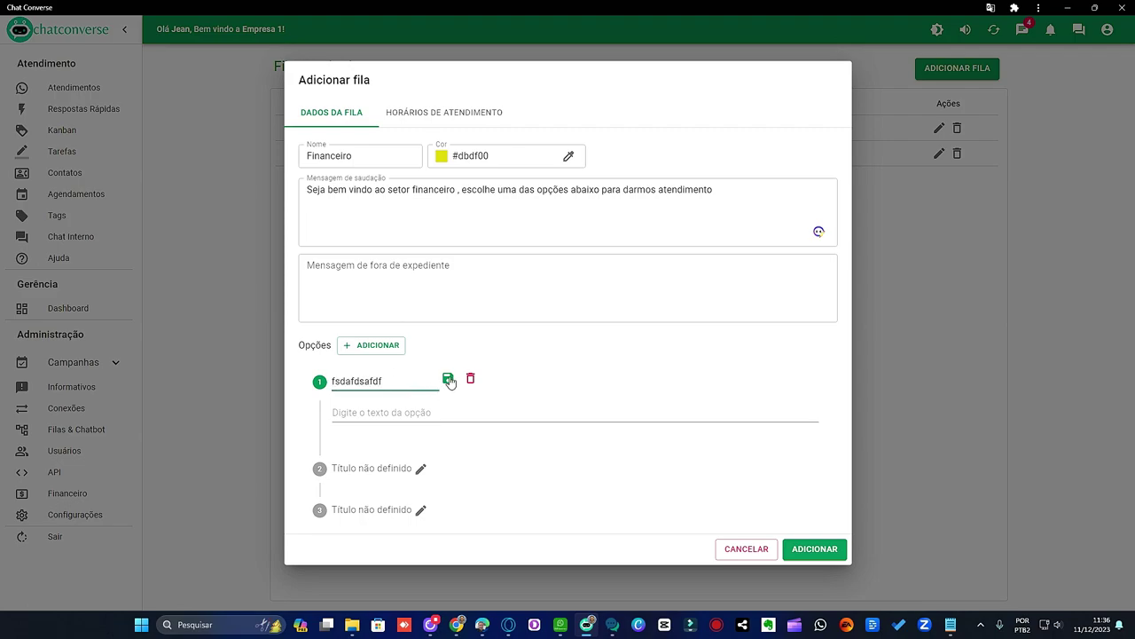
{"action": "left_click", "coordinate": [449, 380]}
Add a sub-option titled "fdsafdasfas" under the first option and save it.
{"action": "left_click", "coordinate": [379, 412]}
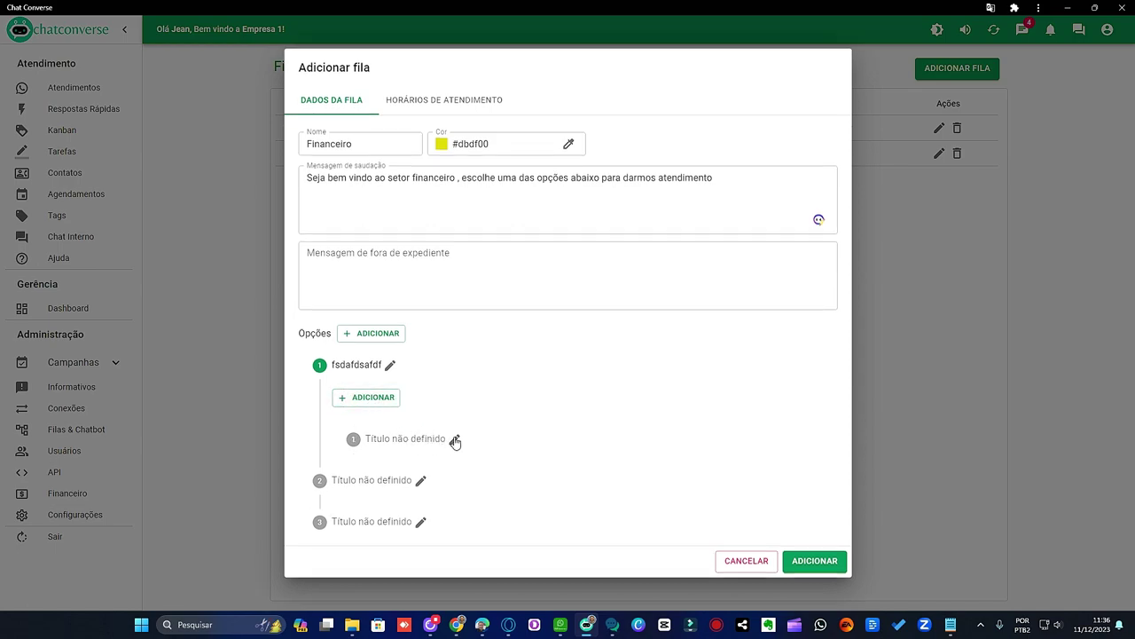
{"action": "left_click", "coordinate": [455, 442]}
{"action": "type", "text": "fdsafdasfas"}
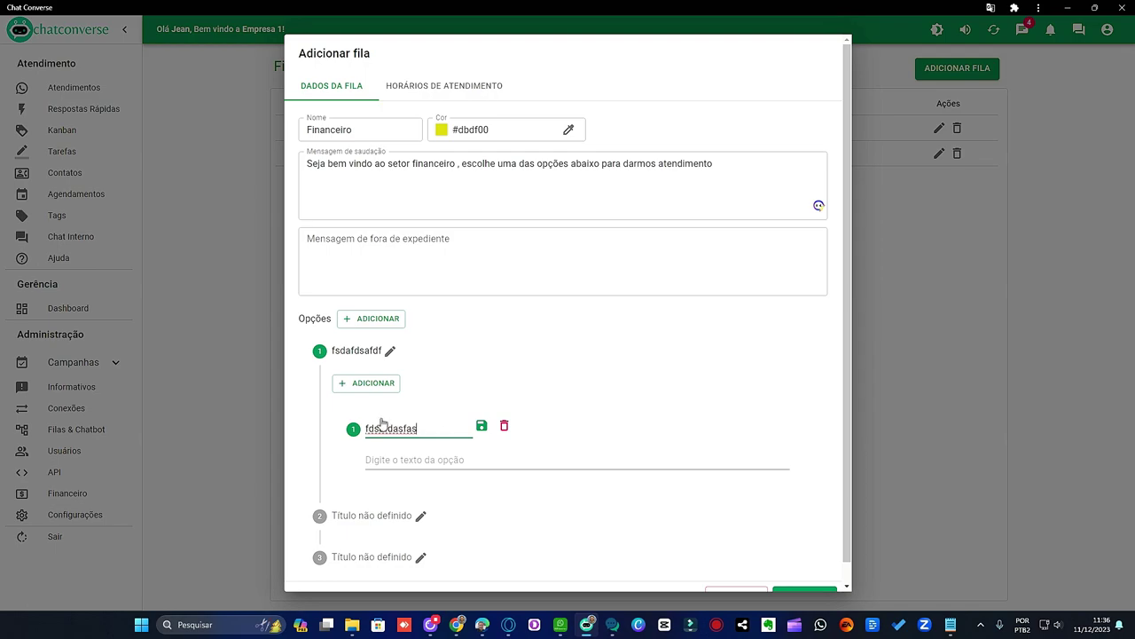
{"action": "left_click", "coordinate": [411, 461]}
{"action": "left_click", "coordinate": [480, 430]}
Add an option under "fdsafdasfas" with the title "asfdasdfasdfsa" and the text "asdfasfsasa".
{"action": "left_click", "coordinate": [406, 458]}
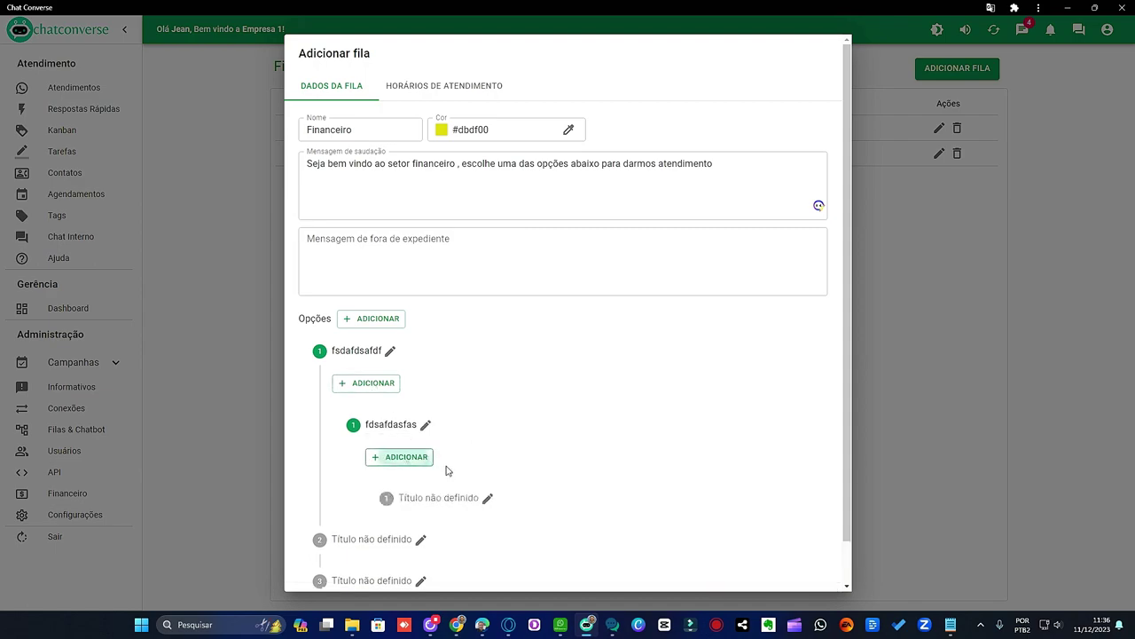
{"action": "scroll", "coordinate": [483, 443], "scroll_direction": "down", "scroll_amount": 1}
{"action": "left_click", "coordinate": [487, 455]}
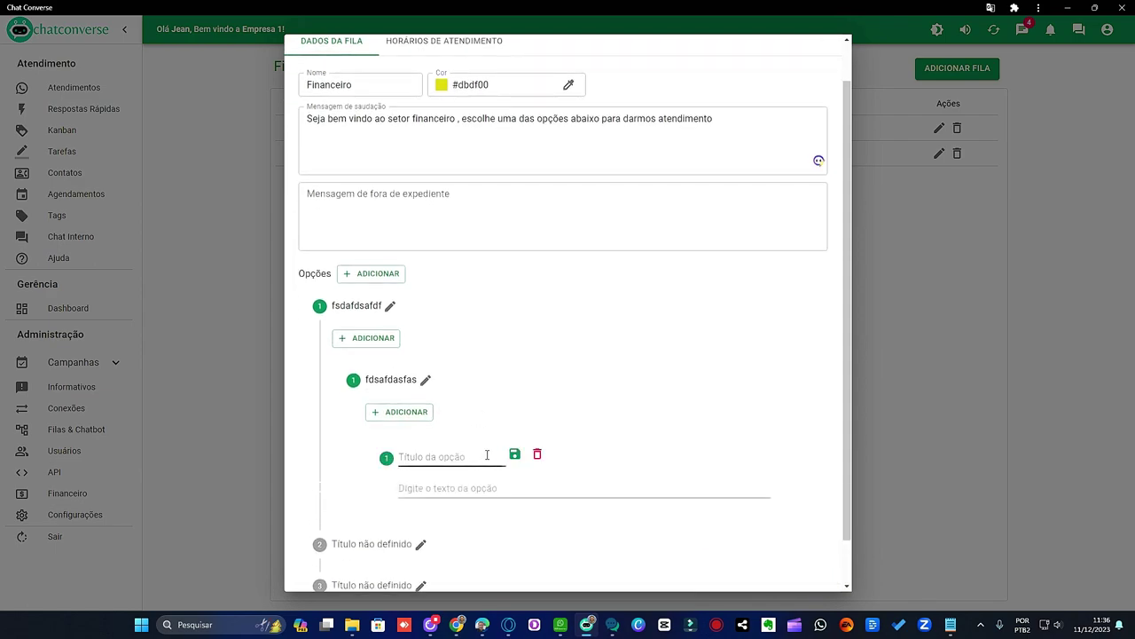
{"action": "type", "text": "asfdasdfasdfsa"}
{"action": "left_click", "coordinate": [466, 486]}
{"action": "type", "text": "asdfasfsasa"}
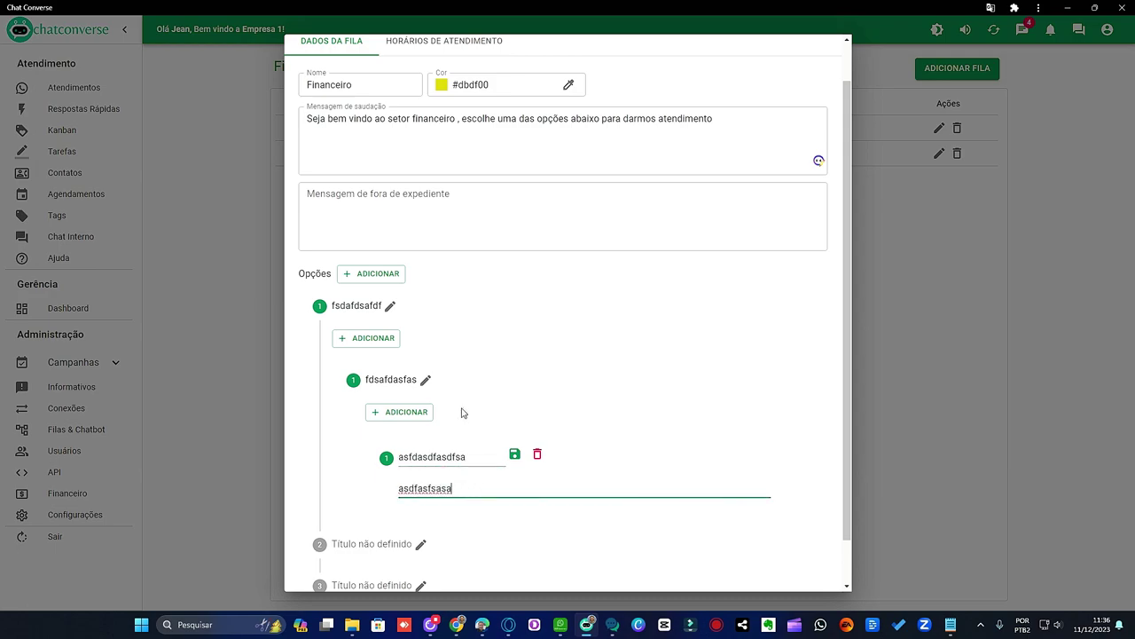
Save the second option without a title and add the Financeiro queue to the queue list.
{"action": "scroll", "coordinate": [476, 476], "scroll_direction": "down", "scroll_amount": 1}
{"action": "left_click", "coordinate": [421, 494]}
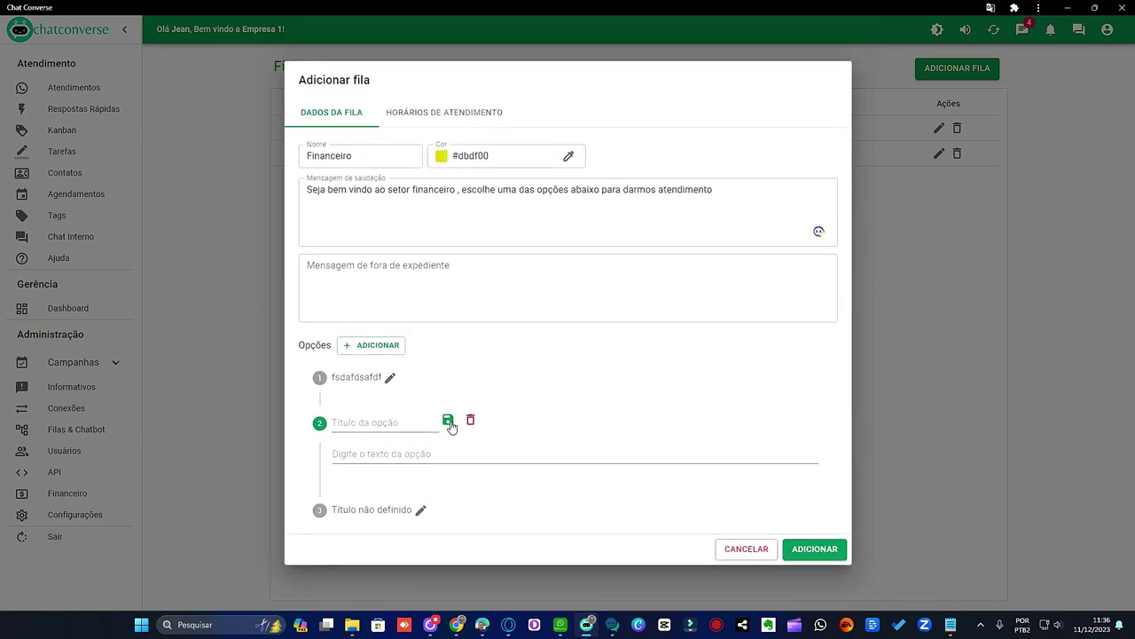
{"action": "left_click", "coordinate": [447, 421]}
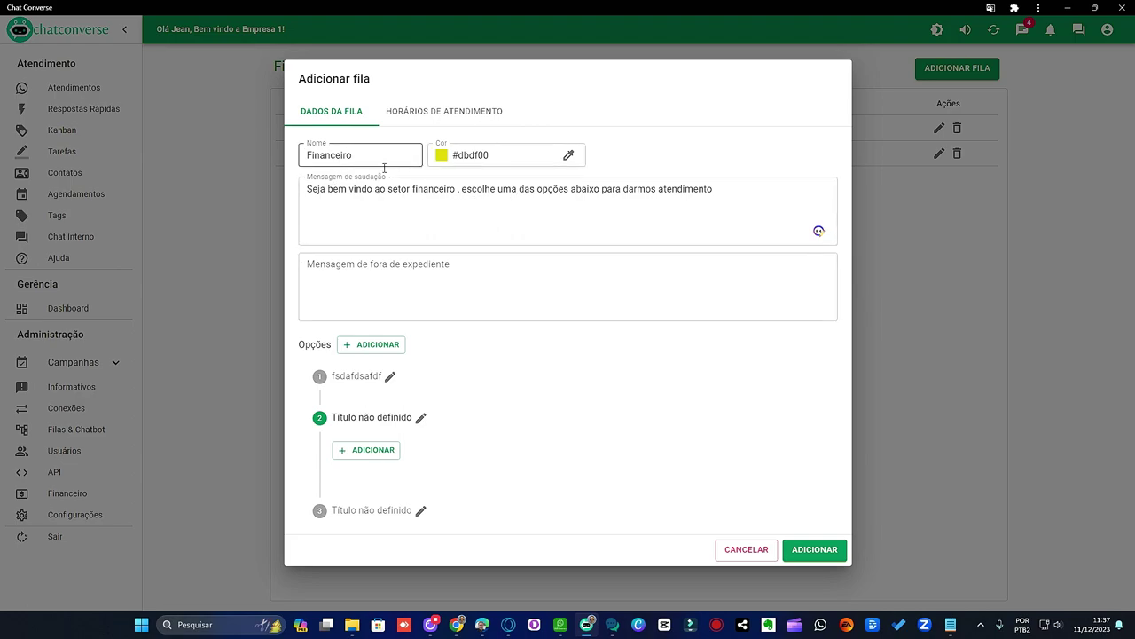
{"action": "left_click", "coordinate": [823, 551]}
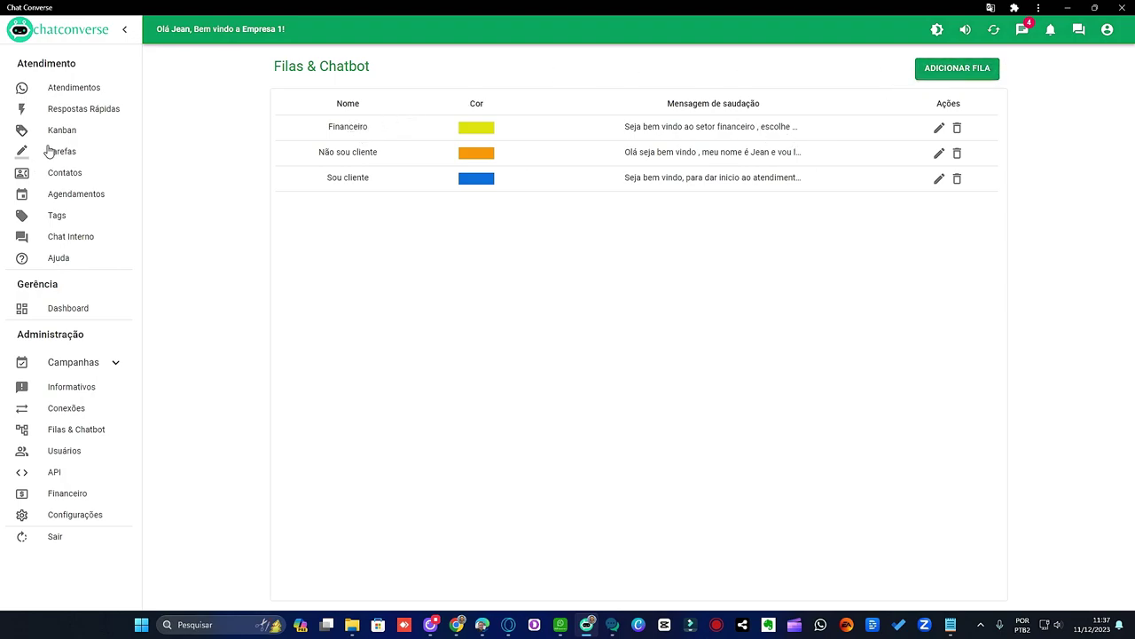
Open the customer service conversations and browse the open tickets being attended.
{"action": "left_click", "coordinate": [85, 88]}
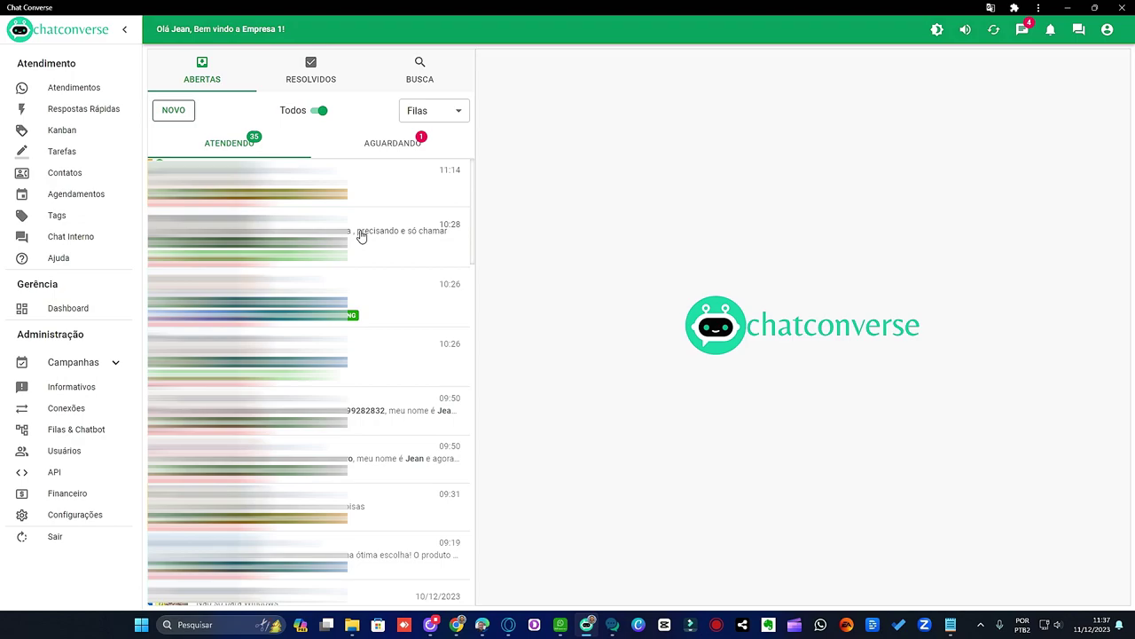
{"action": "scroll", "coordinate": [361, 236], "scroll_direction": "down", "scroll_amount": 10}
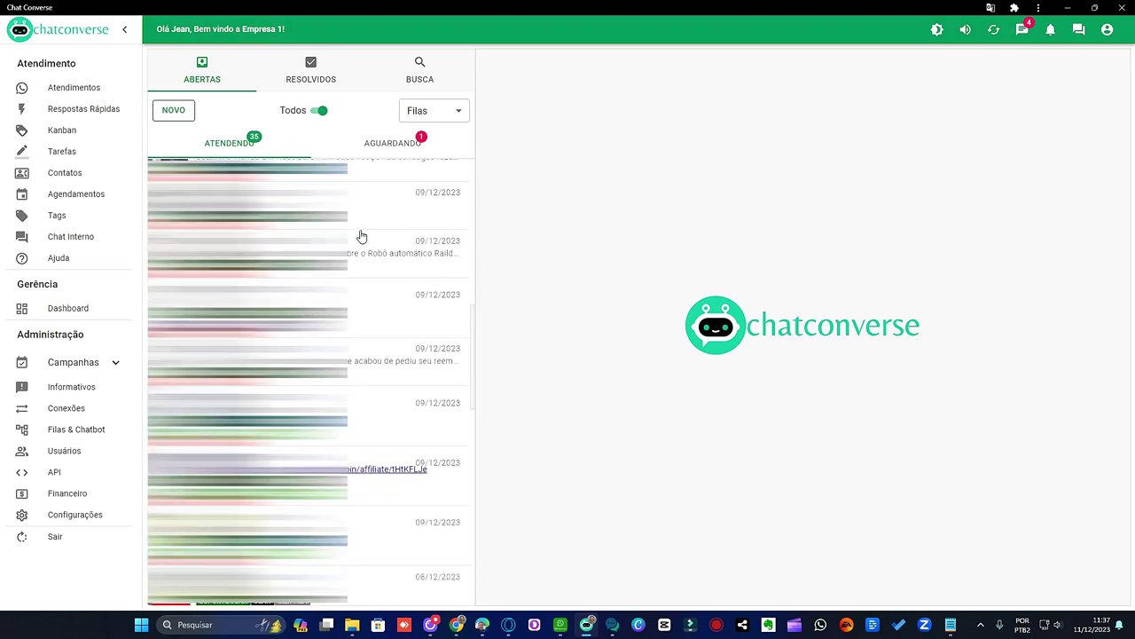
Open an attended conversation from the open tickets and start a ticket transfer to the Financeiro queue.
{"action": "scroll", "coordinate": [361, 236], "scroll_direction": "down", "scroll_amount": 2}
{"action": "left_click", "coordinate": [419, 504]}
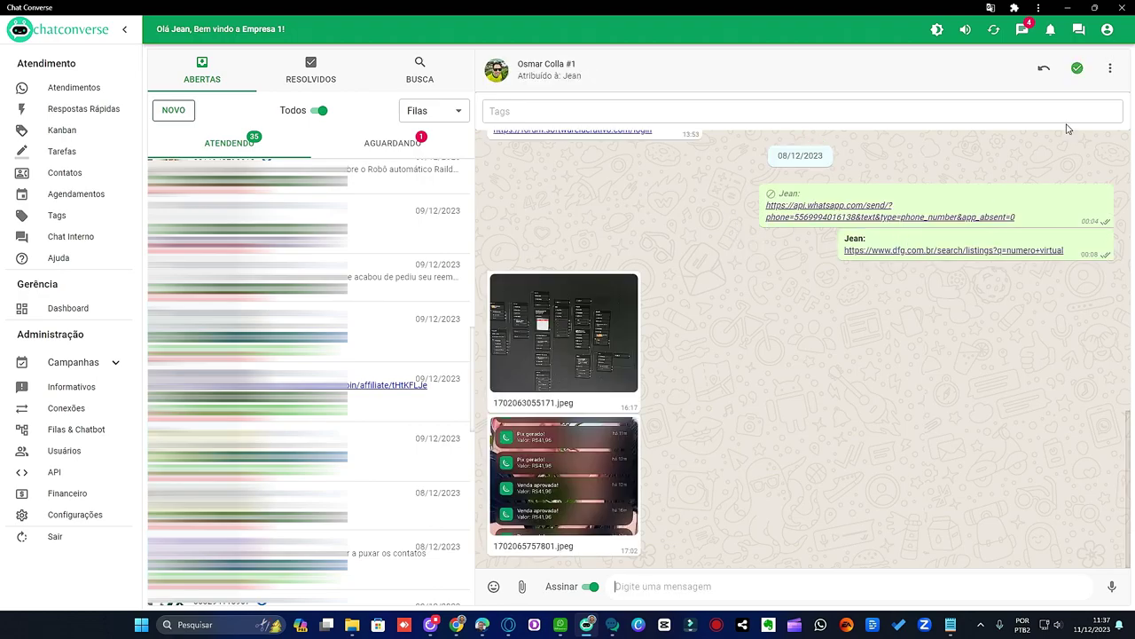
{"action": "left_click", "coordinate": [1108, 71]}
{"action": "left_click", "coordinate": [1094, 120]}
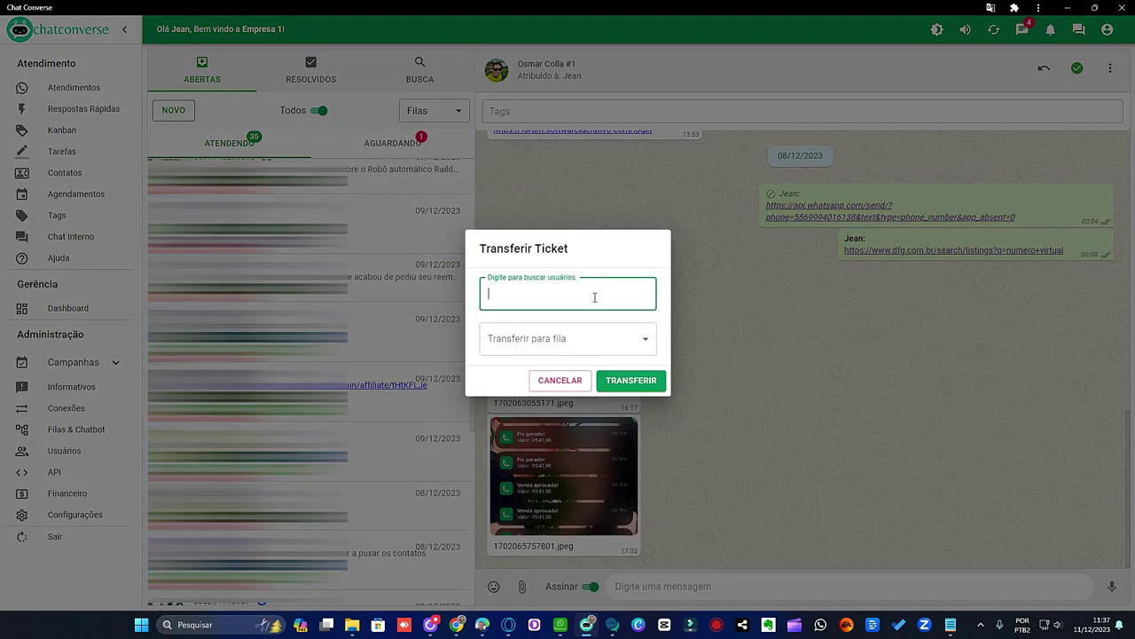
{"action": "left_click", "coordinate": [626, 340]}
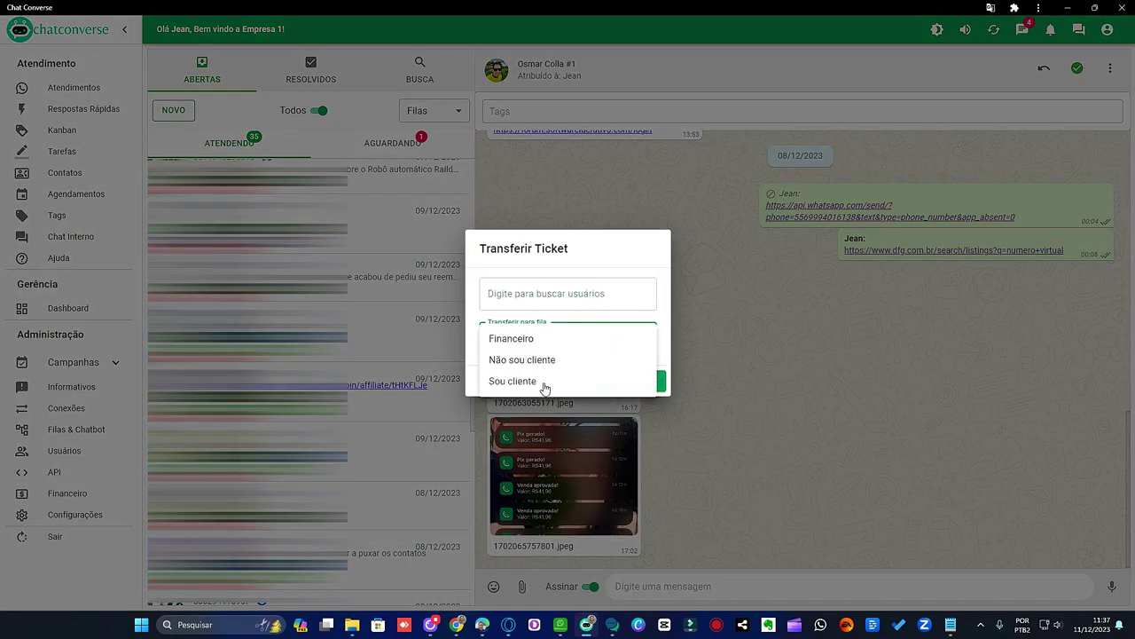
{"action": "left_click", "coordinate": [535, 340]}
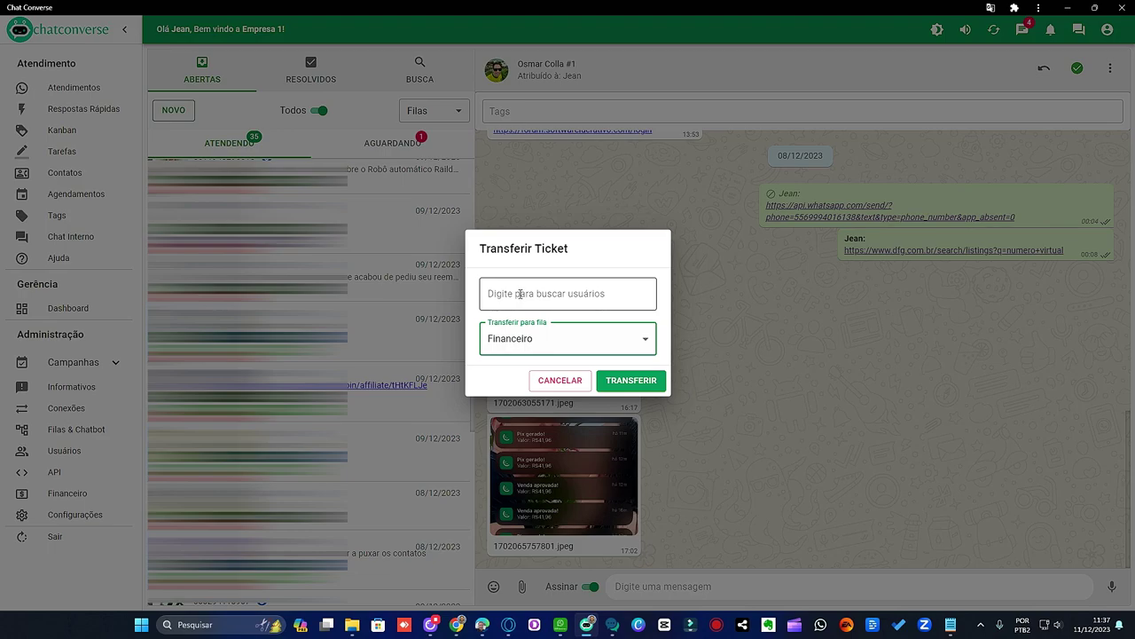
Search for a user with "fin" in the ticket transfer, keep the Financeiro queue selected, and cancel the transfer.
{"action": "left_click", "coordinate": [562, 293]}
{"action": "type", "text": "fin"}
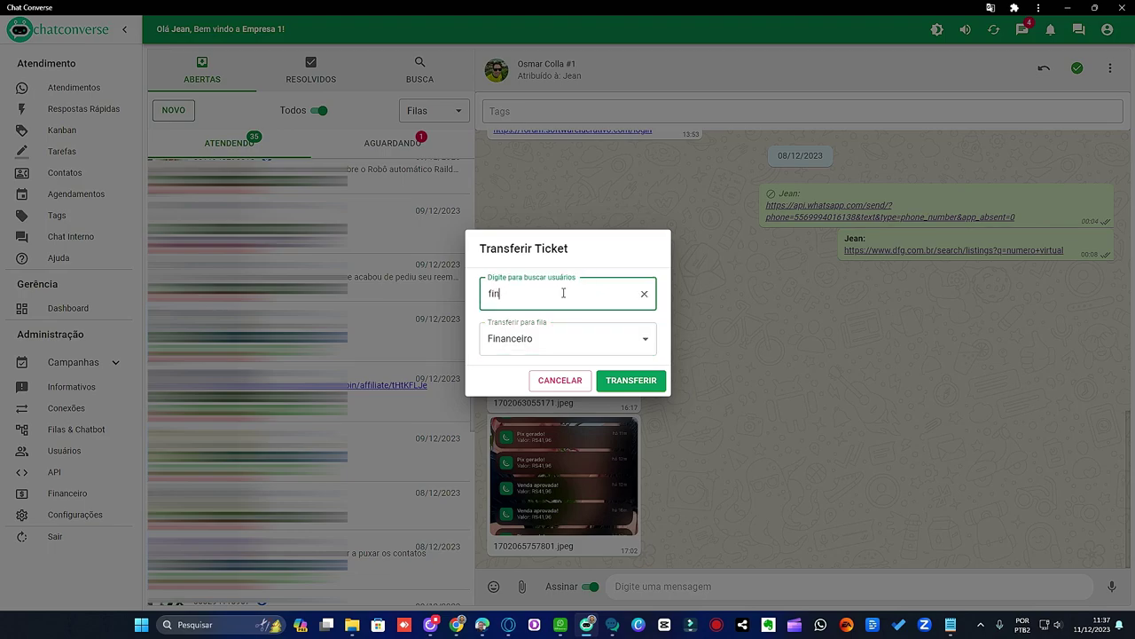
{"action": "left_click", "coordinate": [573, 344]}
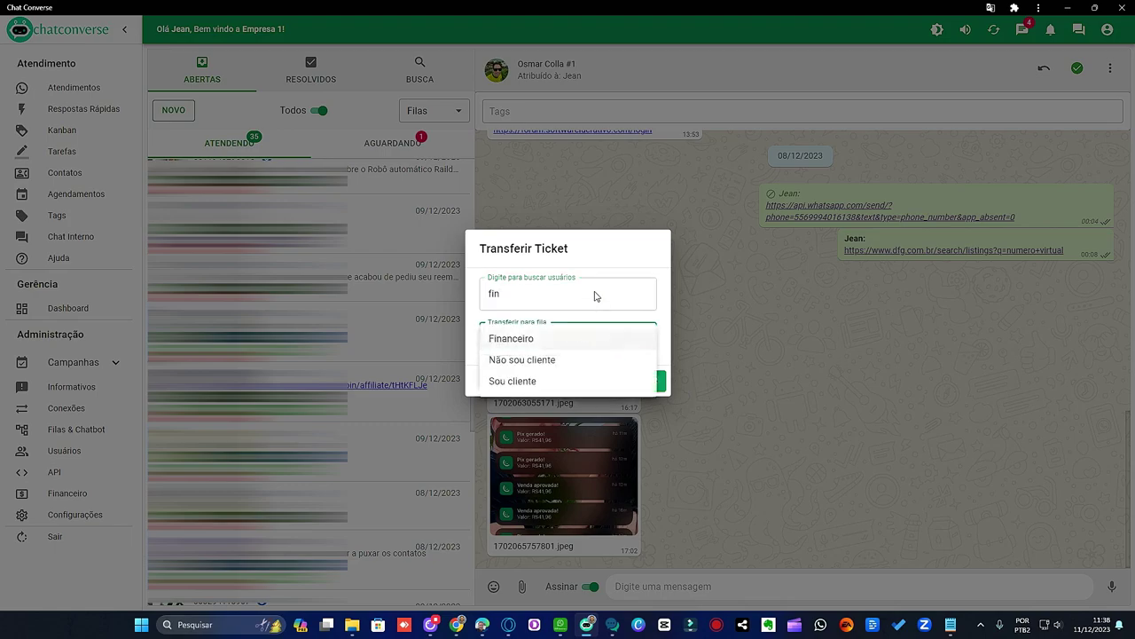
{"action": "left_click", "coordinate": [590, 341]}
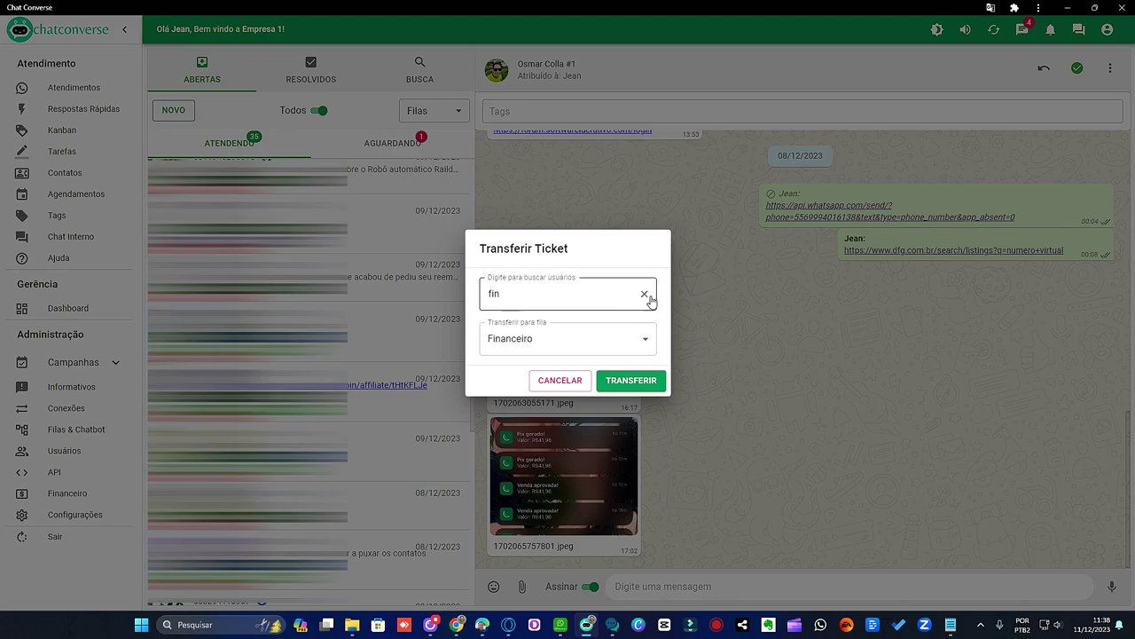
{"action": "left_click", "coordinate": [565, 379]}
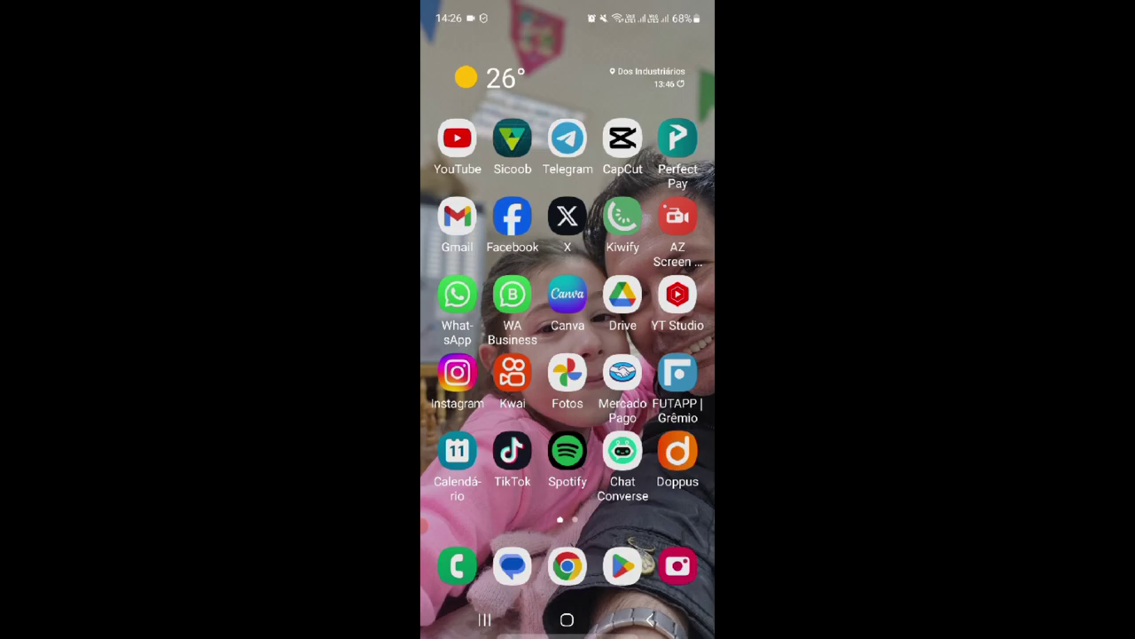
Switch to WhatsApp on the phone and open the "Suporte Site Subindo V..." business chat.
{"action": "left_click", "coordinate": [457, 302]}
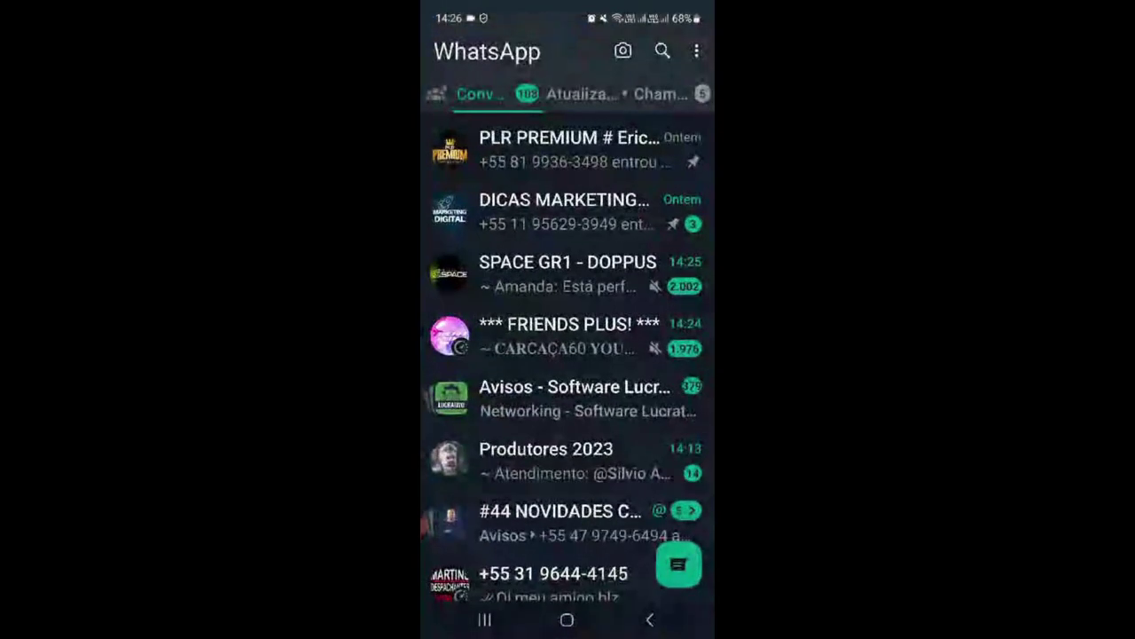
{"action": "scroll", "coordinate": [568, 355], "scroll_direction": "down", "scroll_amount": 3}
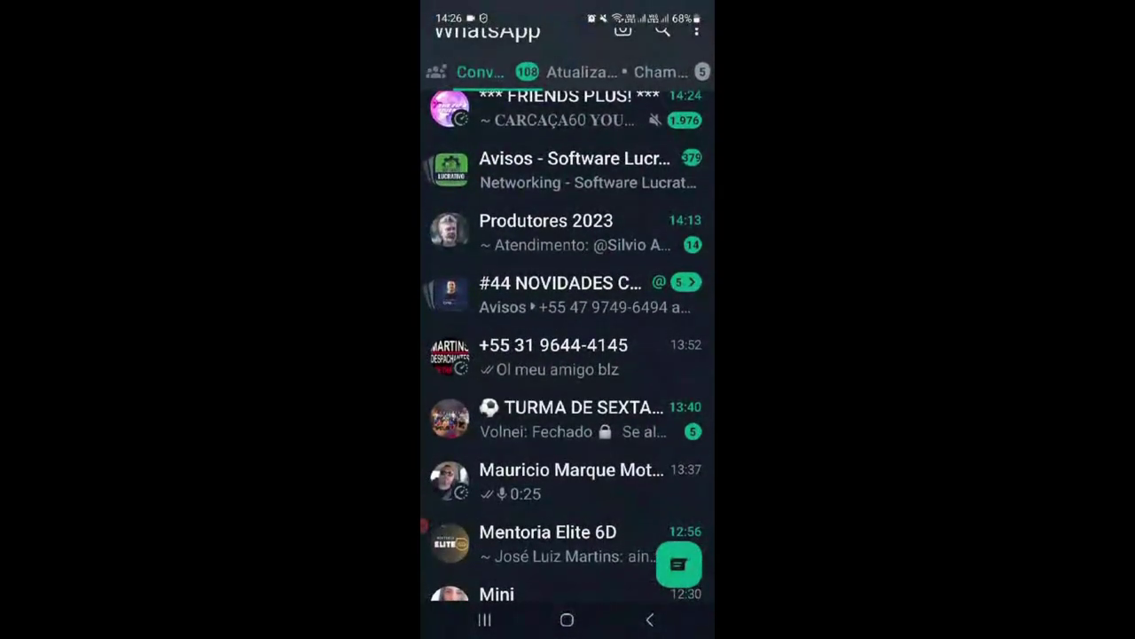
{"action": "scroll", "coordinate": [568, 355], "scroll_direction": "down", "scroll_amount": 4}
{"action": "scroll", "coordinate": [568, 337], "scroll_direction": "down", "scroll_amount": 2}
{"action": "left_click", "coordinate": [567, 205]}
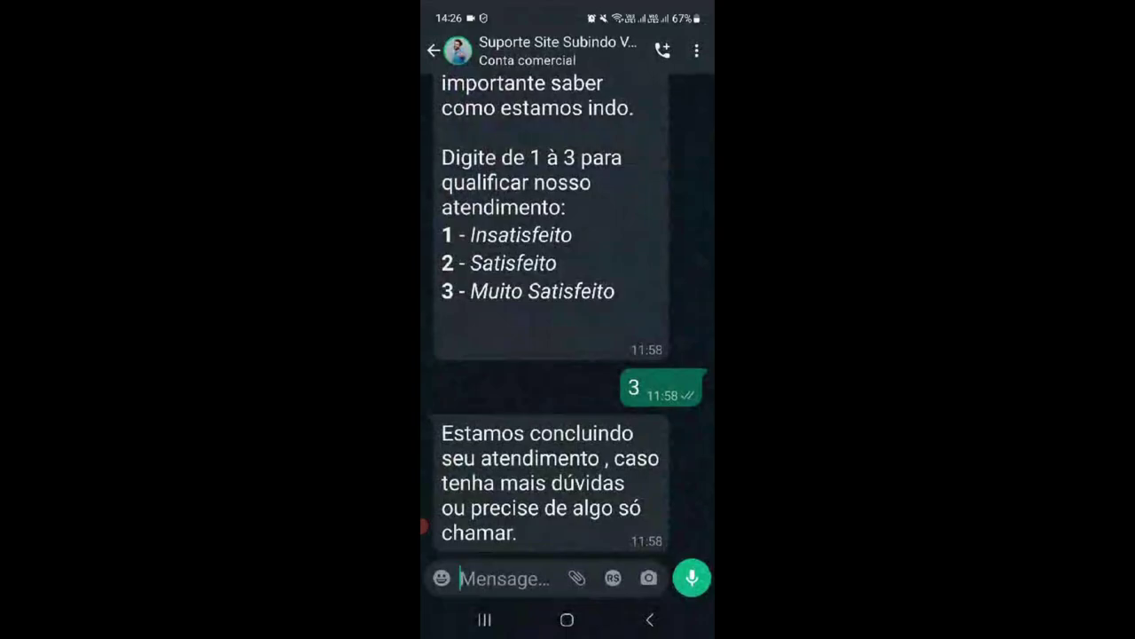
Send "Oii" to trigger the chatbot greeting and answer with "2" for "Sou cliente".
{"action": "left_click", "coordinate": [496, 579]}
{"action": "type", "text": "Oii"}
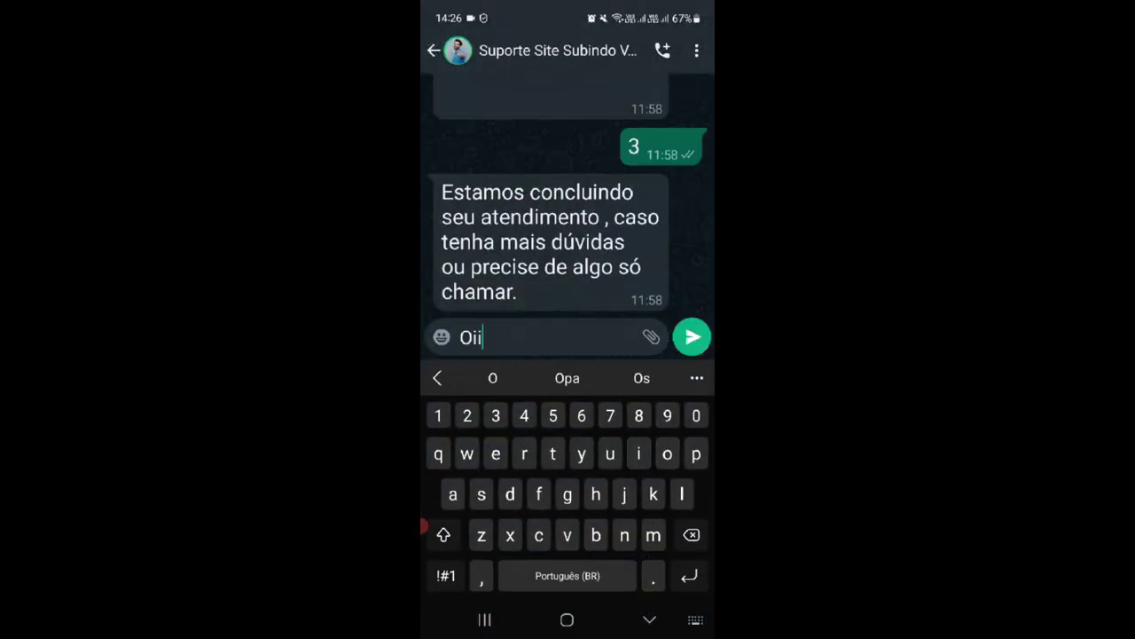
{"action": "left_click", "coordinate": [692, 336]}
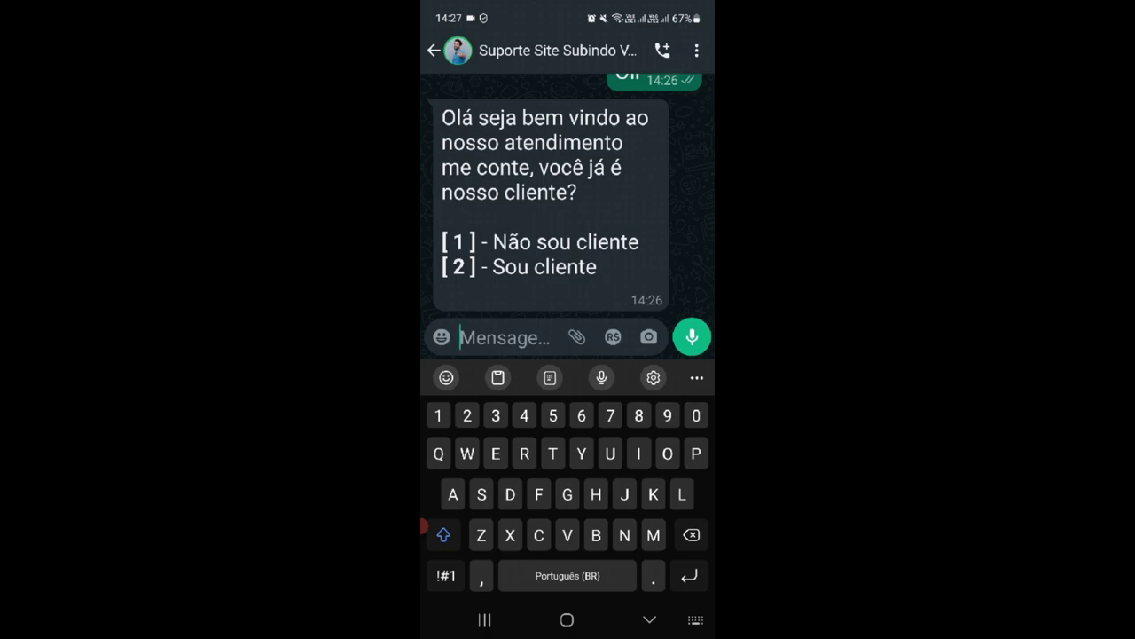
{"action": "type", "text": "2"}
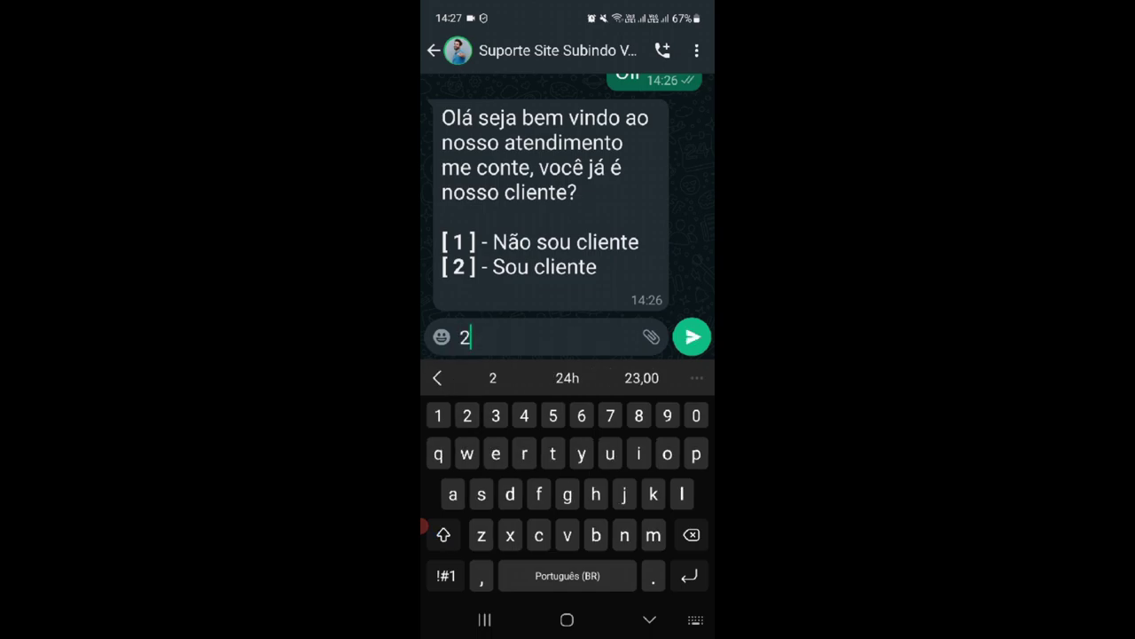
{"action": "key", "text": "Return"}
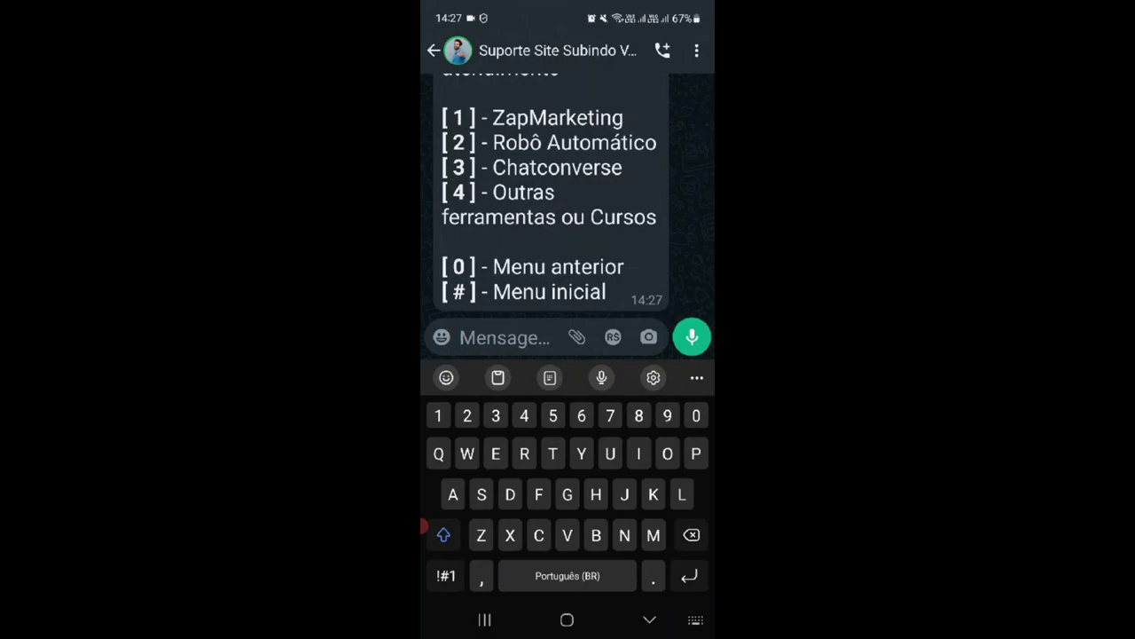
Read through the chatbot's customer greeting and options, and reply "1" to choose ZapMarketing.
{"action": "scroll", "coordinate": [550, 196], "scroll_direction": "up", "scroll_amount": 5}
{"action": "scroll", "coordinate": [565, 195], "scroll_direction": "down", "scroll_amount": 1}
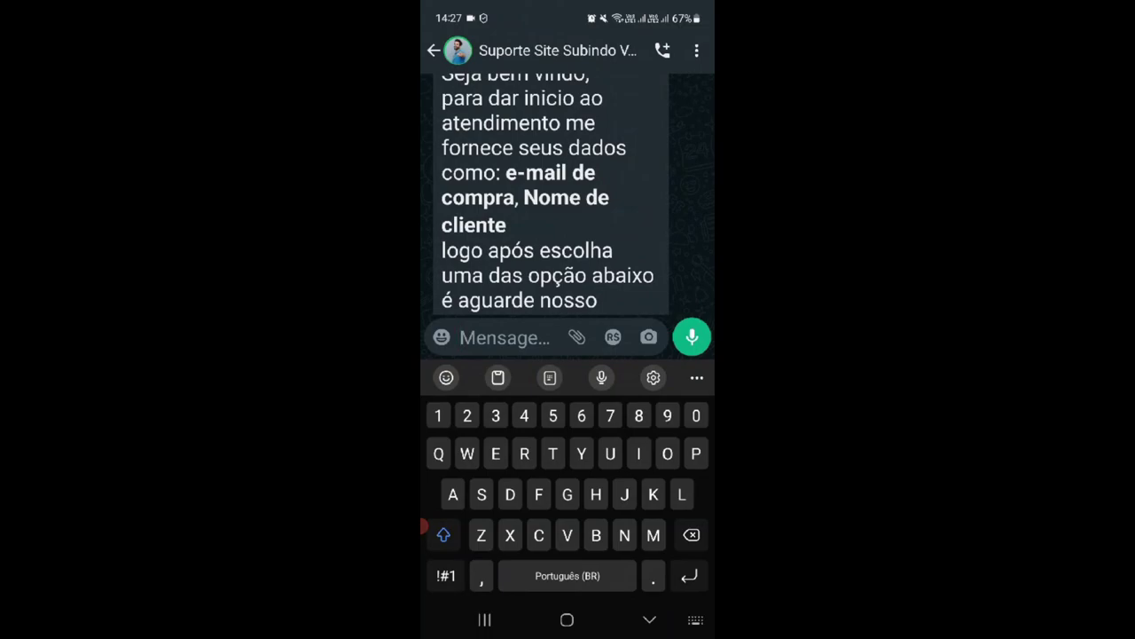
{"action": "scroll", "coordinate": [550, 195], "scroll_direction": "down", "scroll_amount": 3}
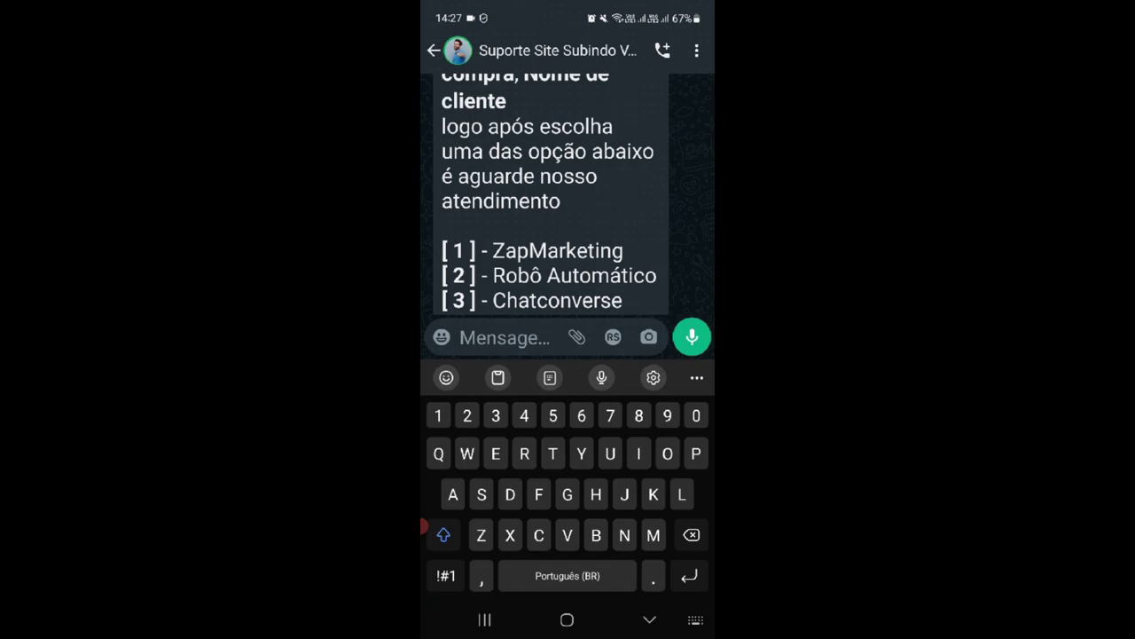
{"action": "scroll", "coordinate": [549, 191], "scroll_direction": "down", "scroll_amount": 2}
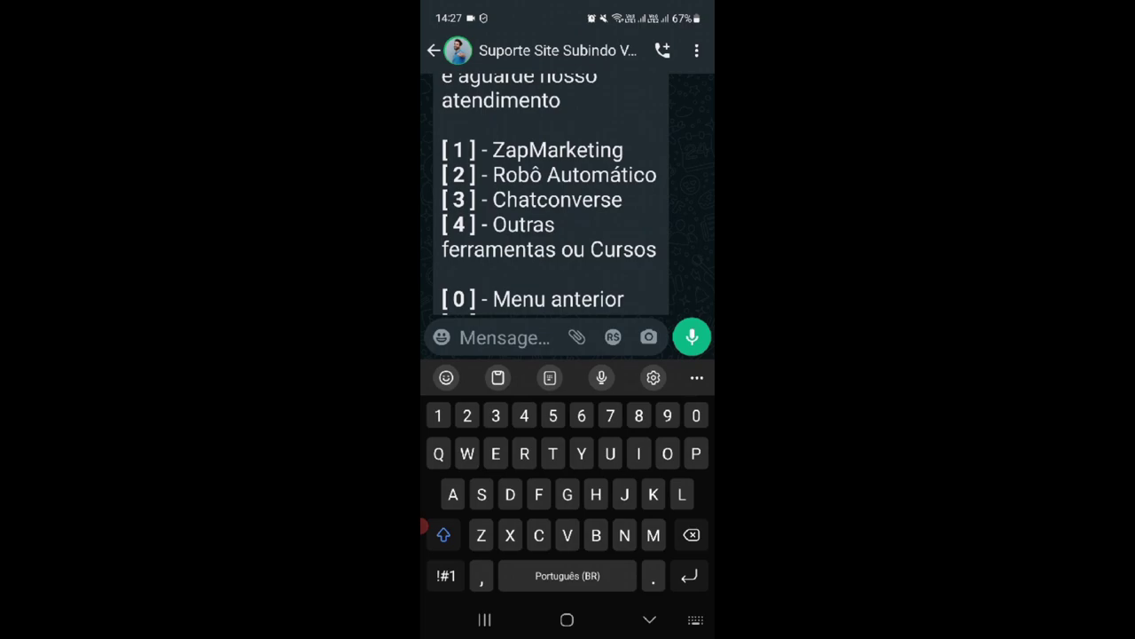
{"action": "scroll", "coordinate": [549, 192], "scroll_direction": "down", "scroll_amount": 1}
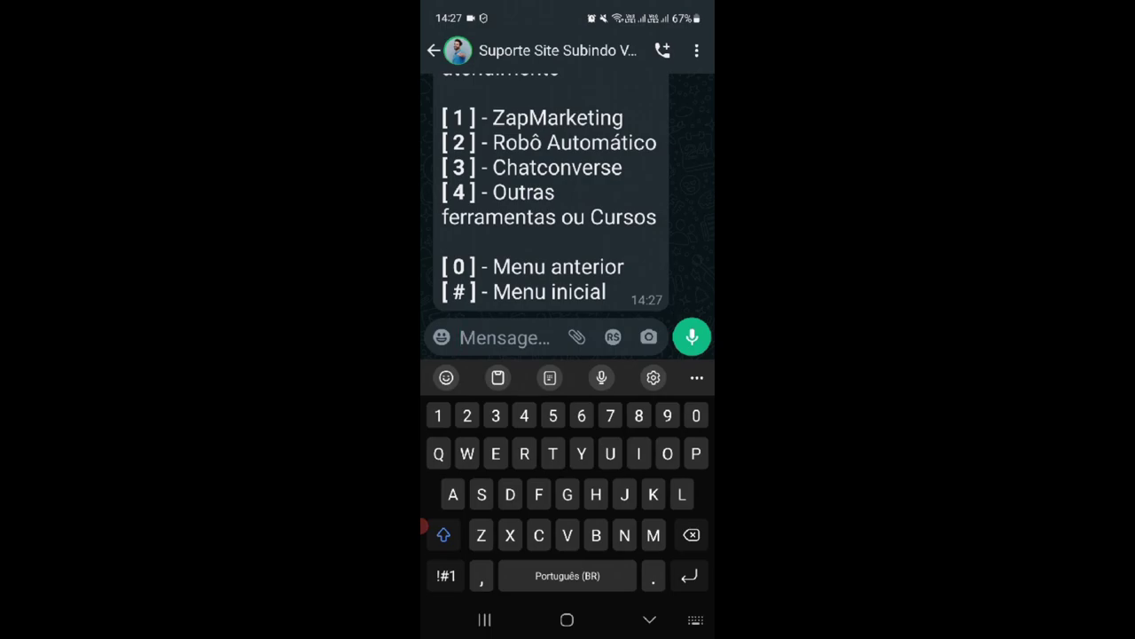
{"action": "type", "text": "1"}
{"action": "left_click", "coordinate": [692, 336]}
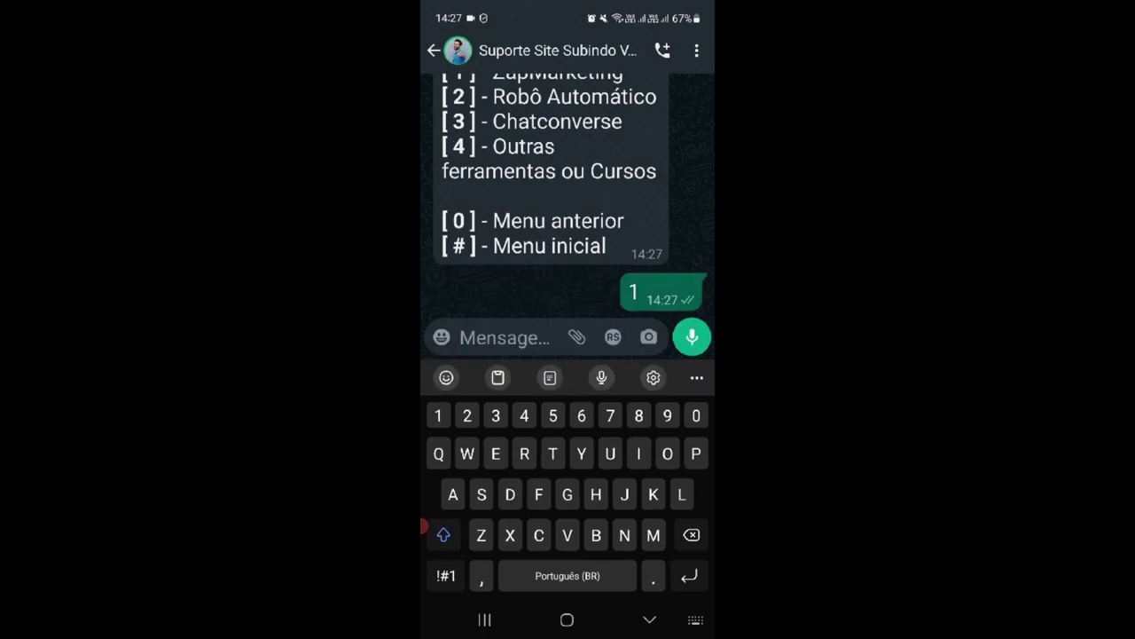